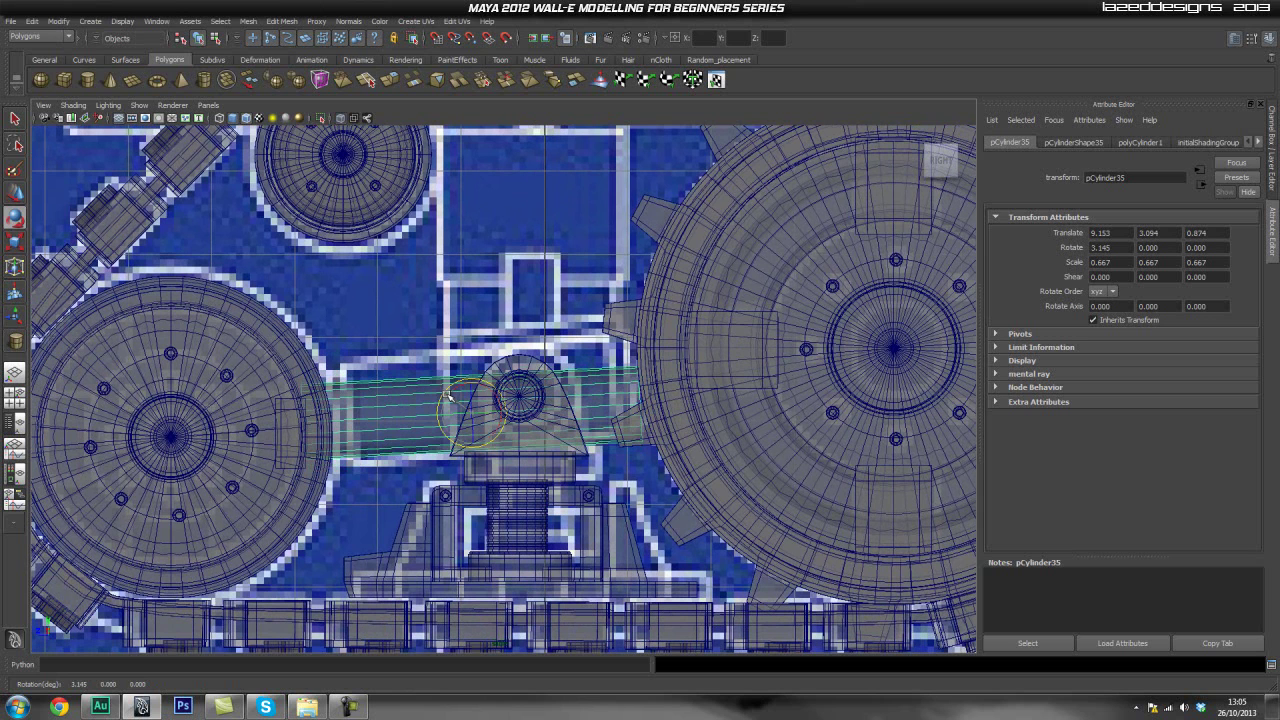
Rotate the connecting cylinder to about 6.153 on X and shift it to align with the angled bar in the side blueprint.
mouse_move(449, 397)
mouse_down()
mouse_move(467, 379)
mouse_move(443, 381)
mouse_up()
key(w)
key(e)
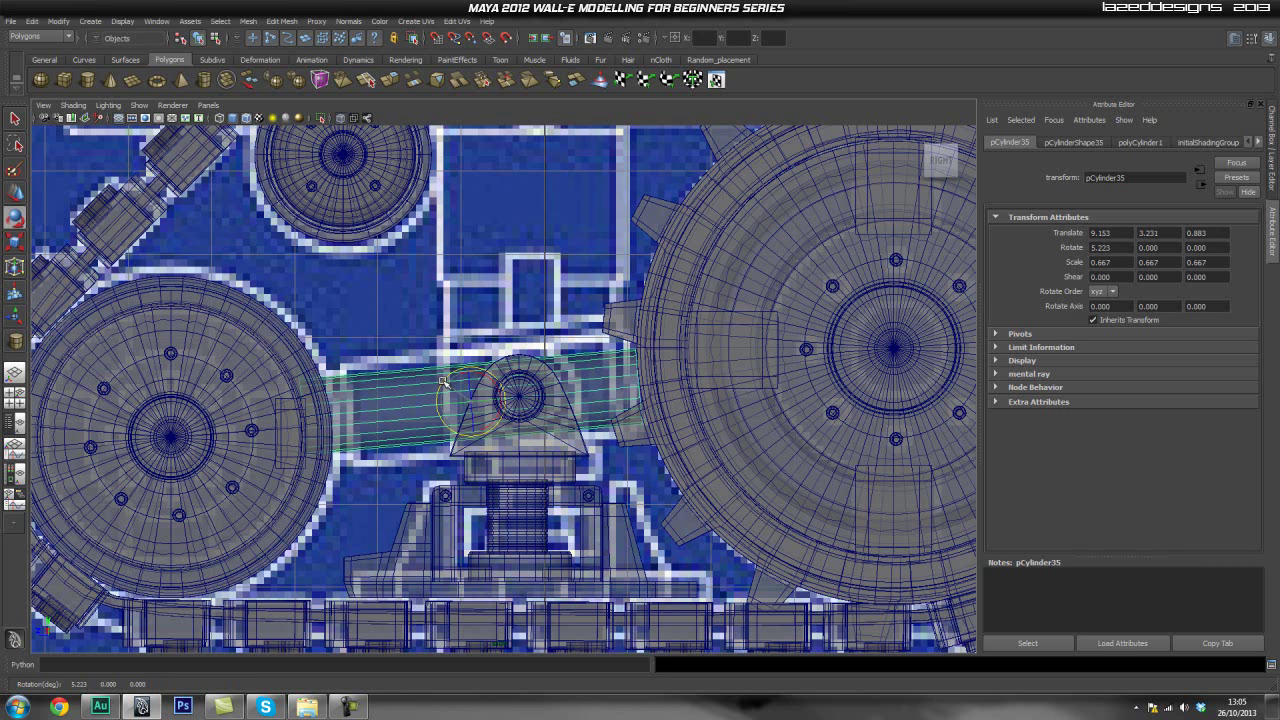
drag(443, 382, 466, 380)
key(w)
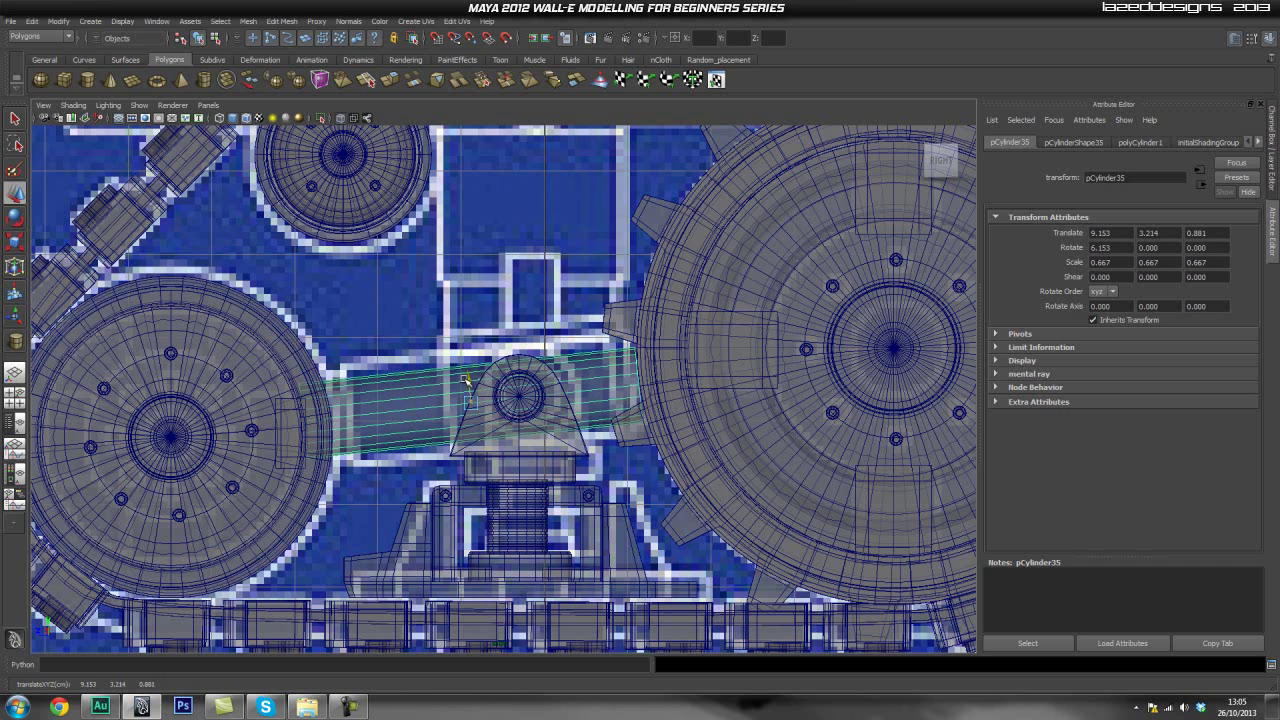
Move the vertices at the cylinder's large-wheel end along its length so the rod extends into the wheel.
right_drag(411, 390, 340, 395)
drag(587, 480, 587, 480)
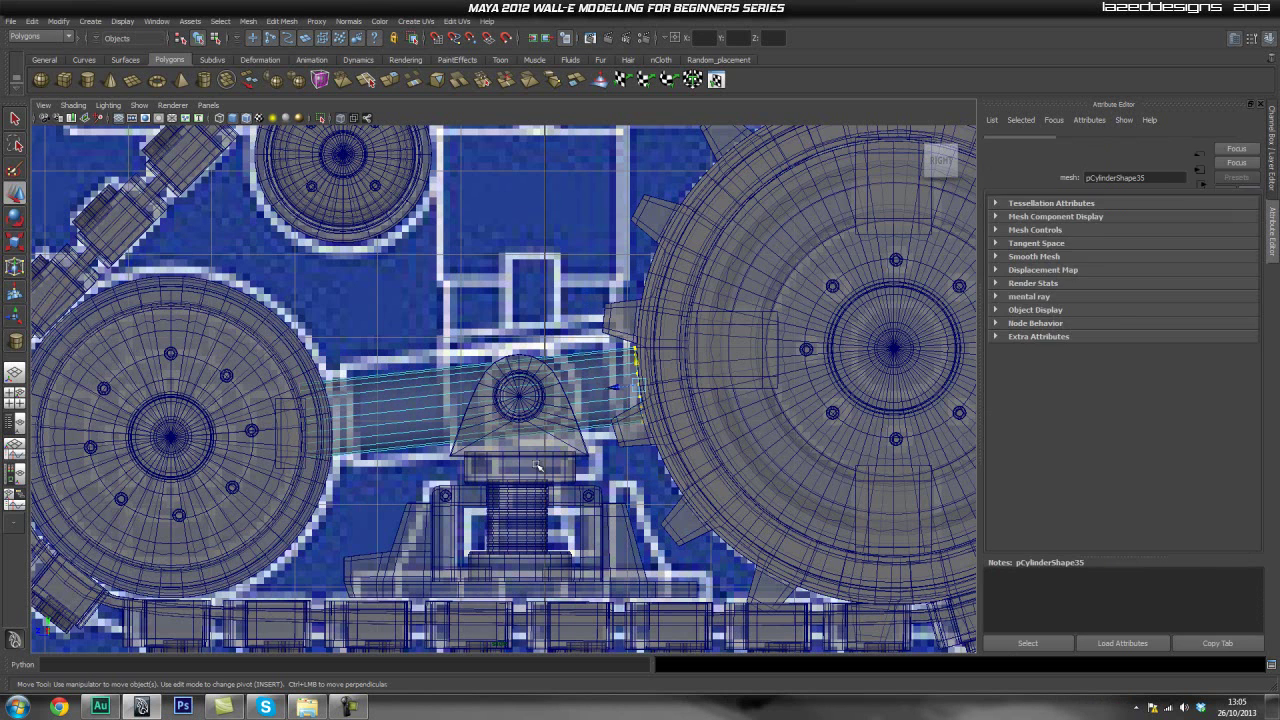
drag(617, 384, 617, 382)
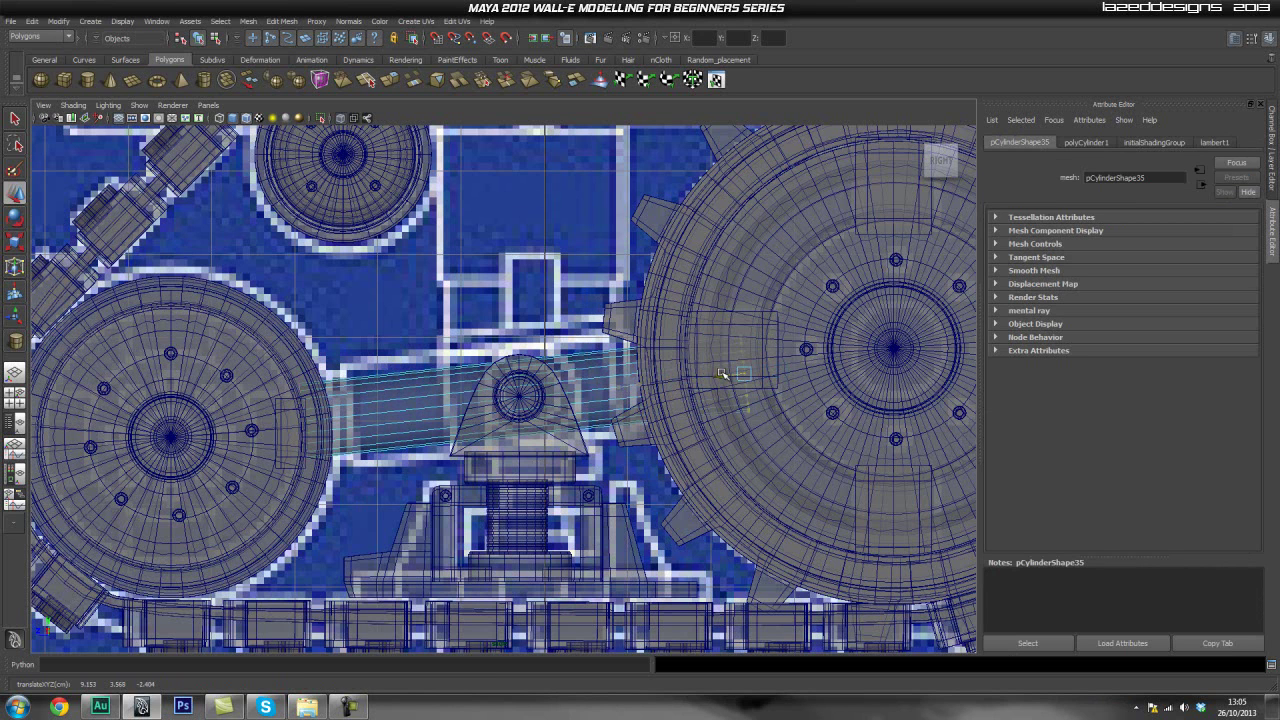
click(550, 288)
key(space)
drag(526, 353, 529, 324)
alt+drag(498, 394, 503, 396)
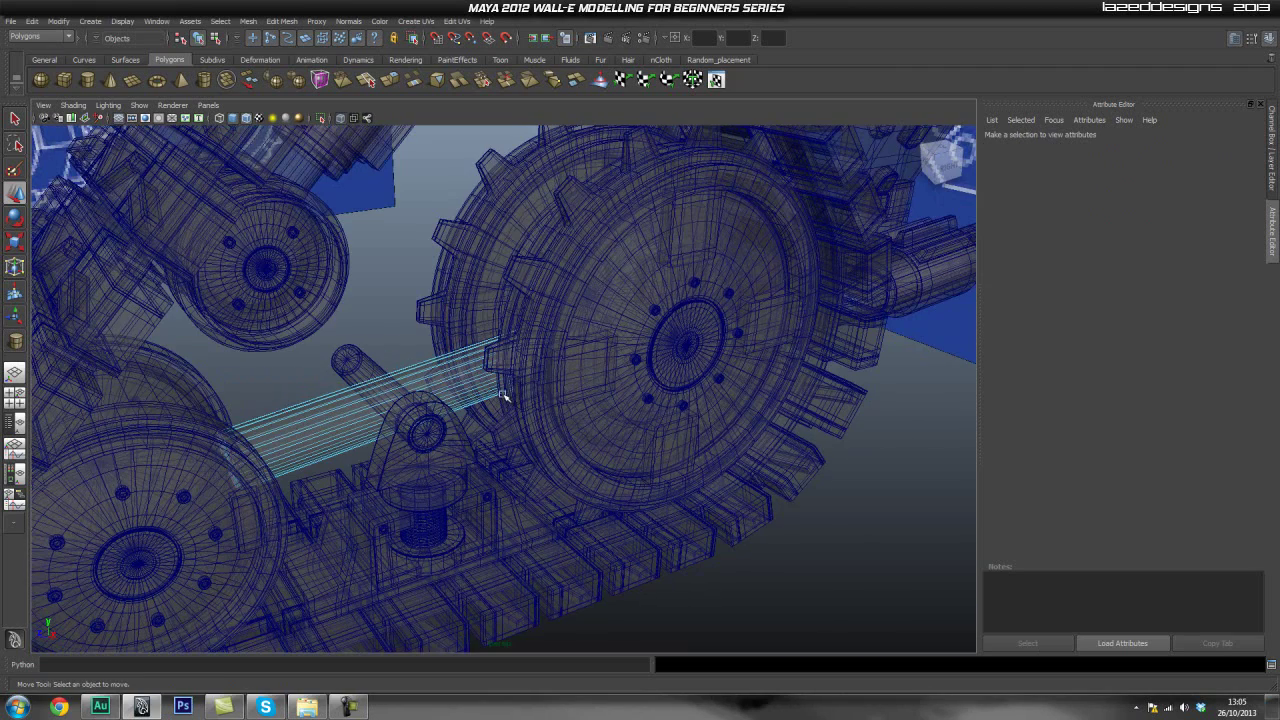
Turn off X-ray display, return to object mode and isolate the connecting cylinder.
click(339, 119)
key(q)
right_drag(341, 405, 427, 378)
click(315, 410)
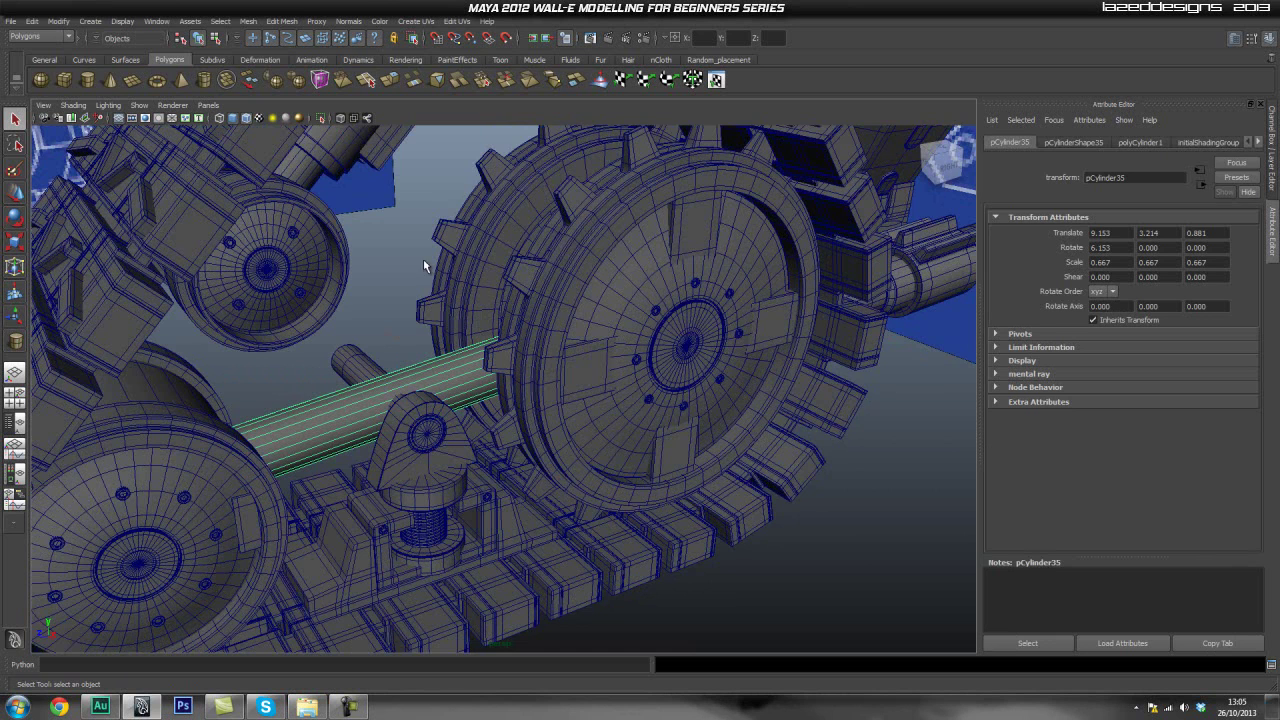
click(321, 120)
Select the cylinder's end cap faces only, leaving its side faces out of the selection.
scroll(630, 396, down, 1)
right_drag(457, 373, 460, 406)
drag(650, 344, 163, 571)
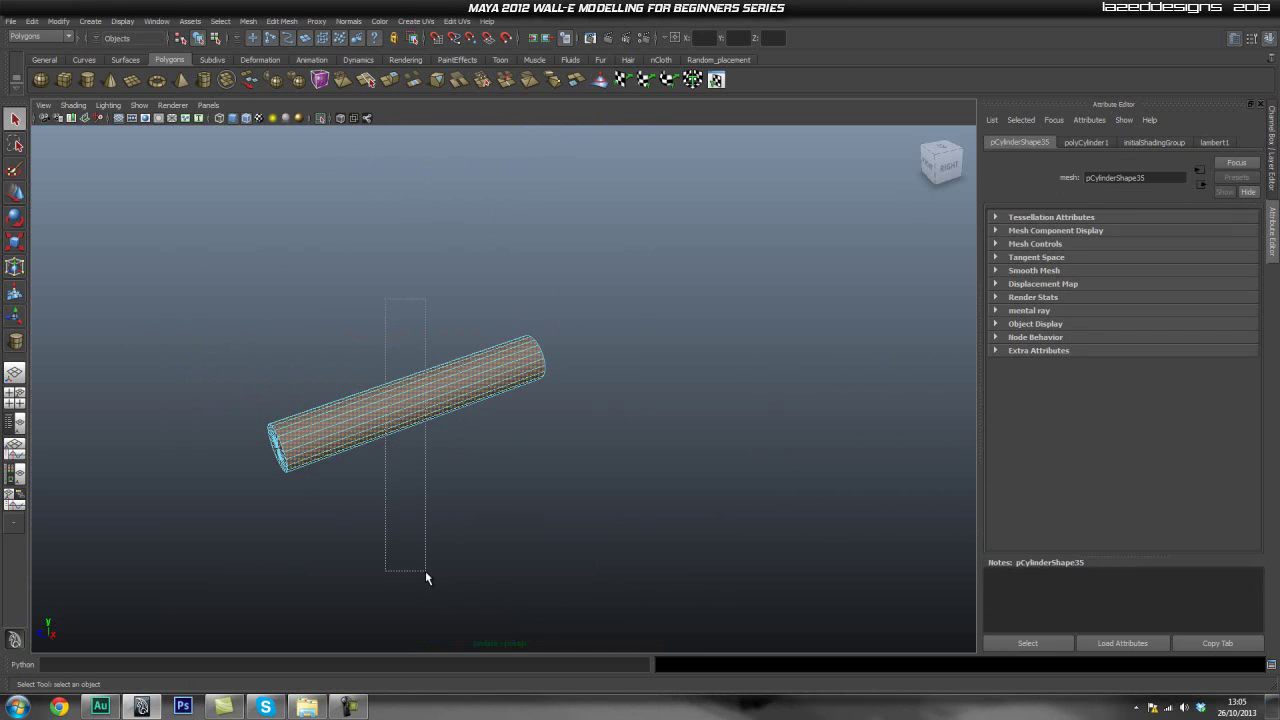
ctrl+drag(422, 553, 422, 555)
Extrude the selected end cap faces with an offset of 0.05.
click(290, 20)
click(301, 30)
drag(317, 19, 868, 167)
click(844, 199)
alt+drag(595, 276, 508, 283)
alt+right_drag(508, 283, 589, 286)
key(ctrl+a)
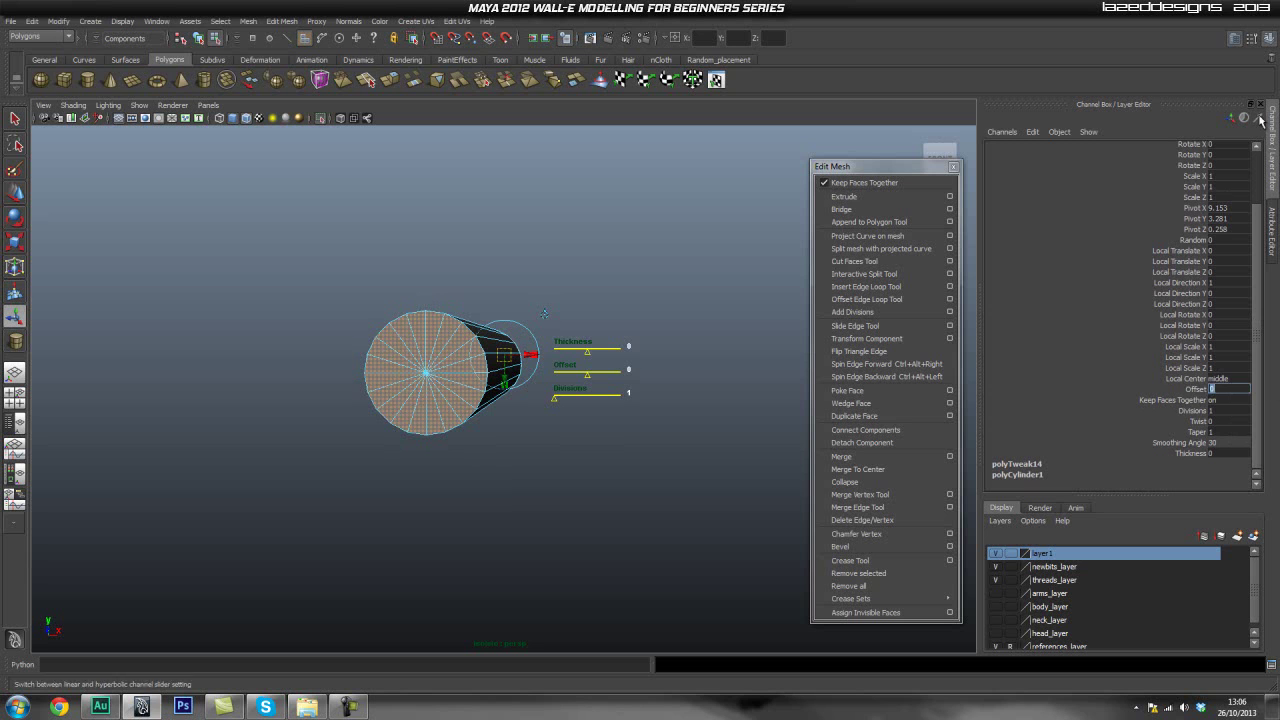
text(5)
key(Return)
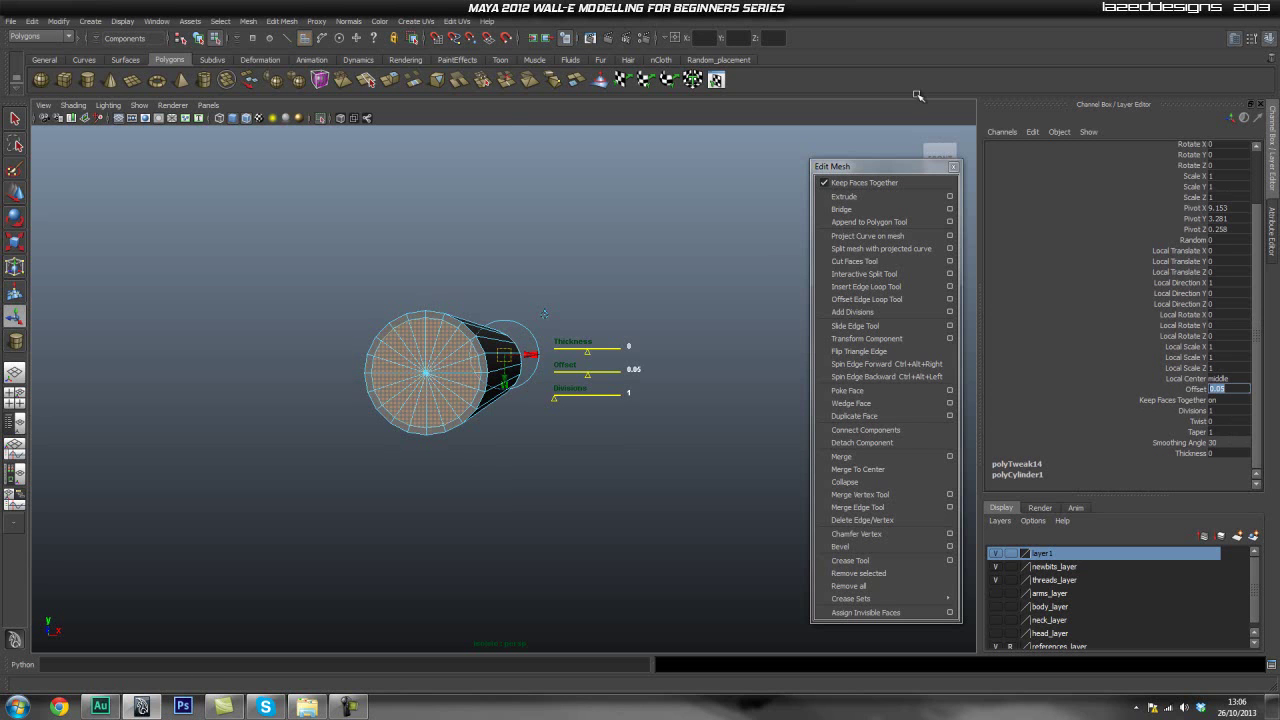
Reduce the end cap extrusion's offset to 0.02 and clear the selection.
alt+right_drag(354, 280, 466, 294)
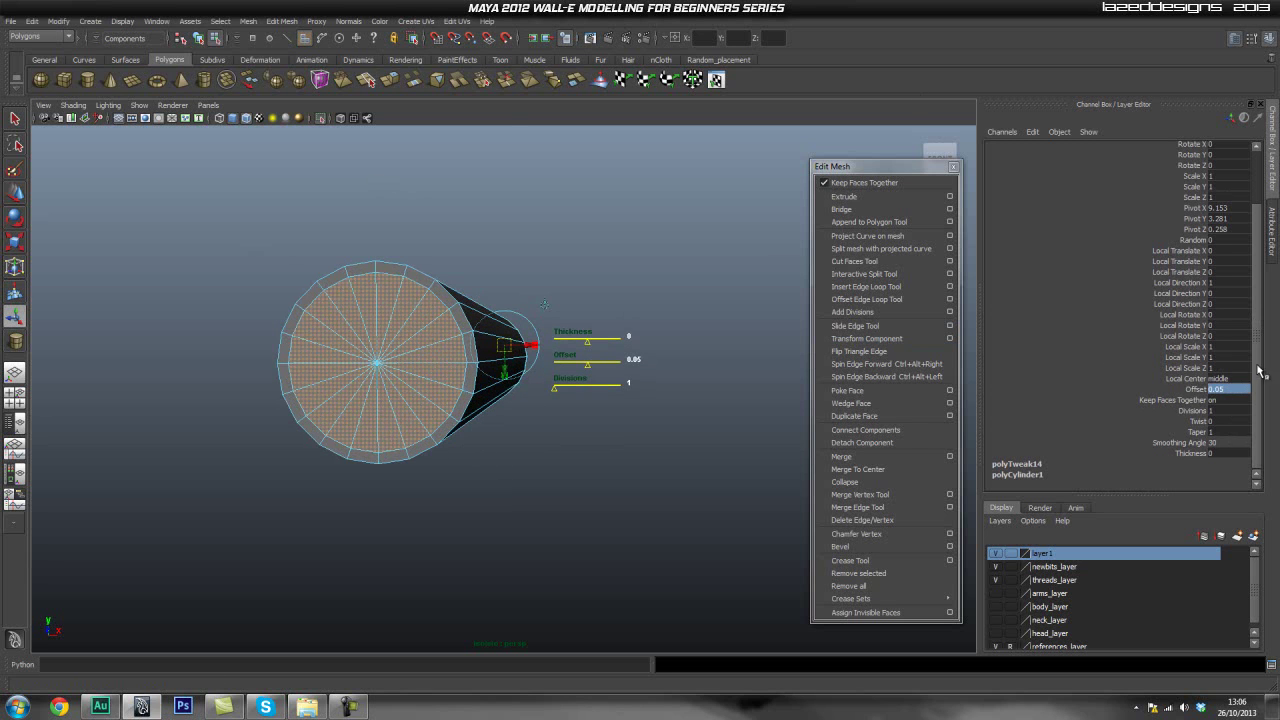
click(1221, 379)
click(1150, 392)
click(1237, 392)
key(Return)
text(0.02)
key(Return)
click(555, 432)
Insert an edge loop close to each end of the cylinder and one around its middle.
alt+drag(650, 362, 557, 377)
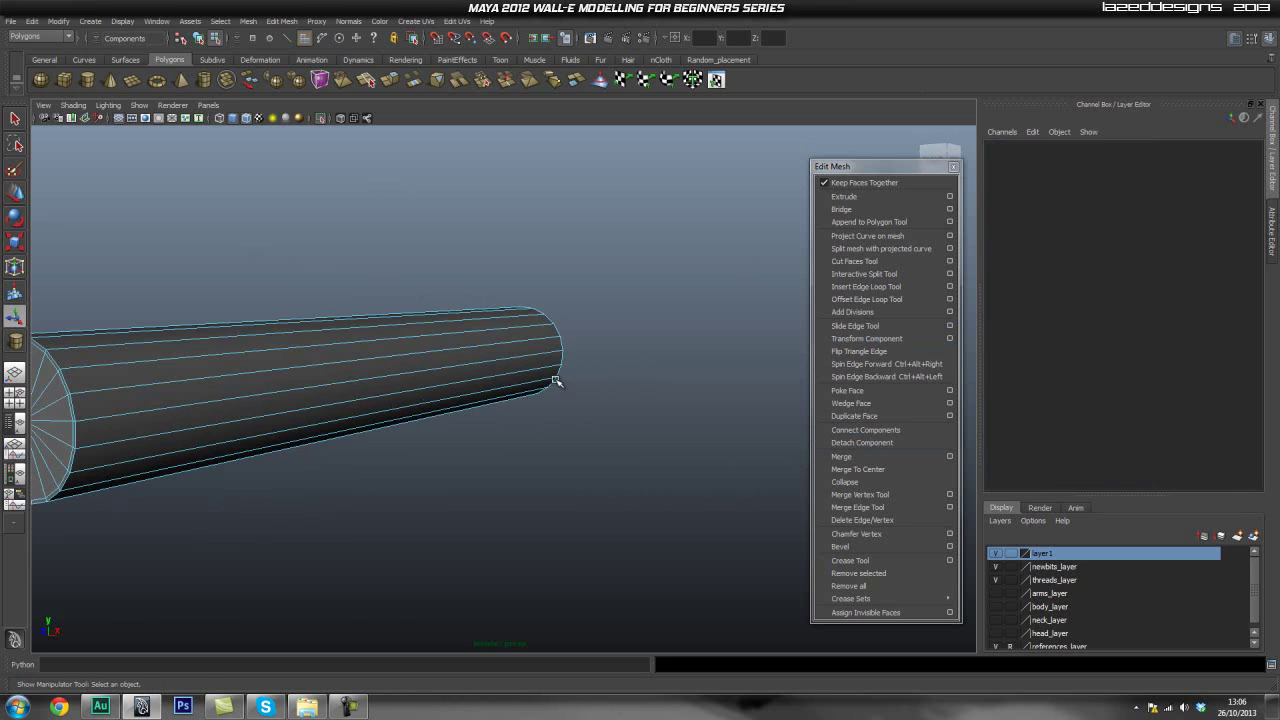
alt+middle_drag(340, 367, 508, 417)
click(866, 289)
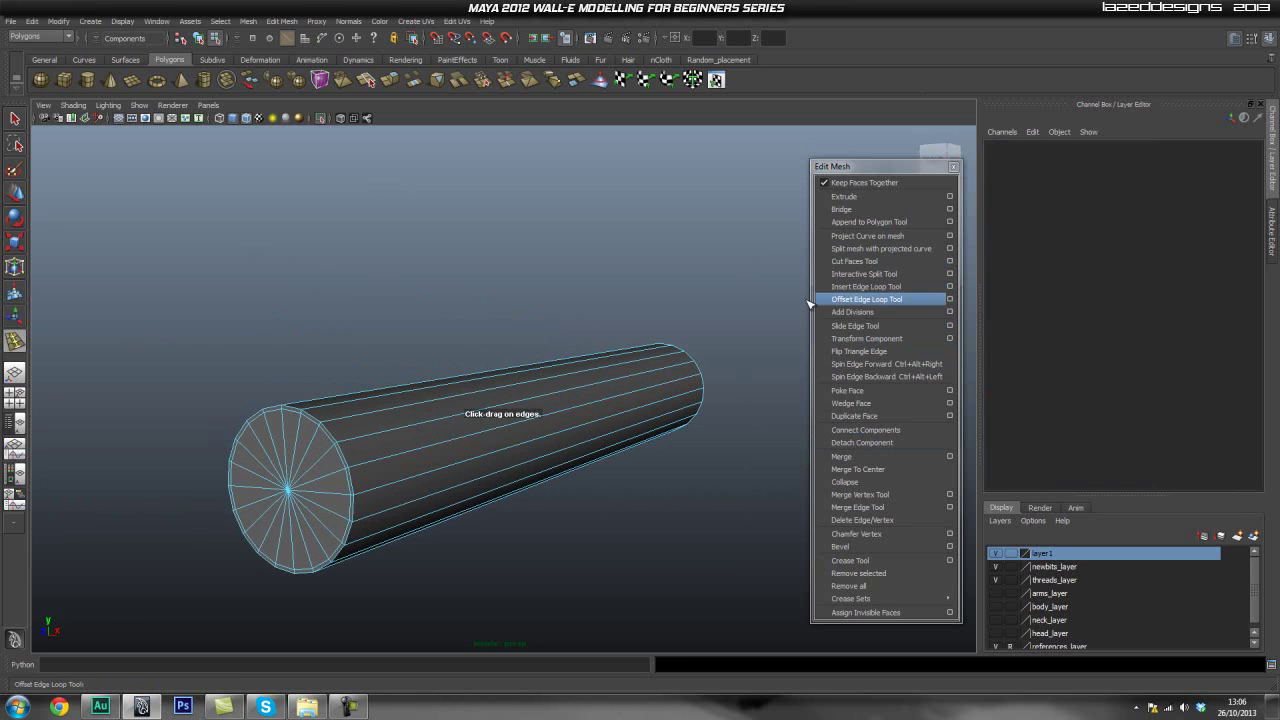
drag(365, 467, 356, 470)
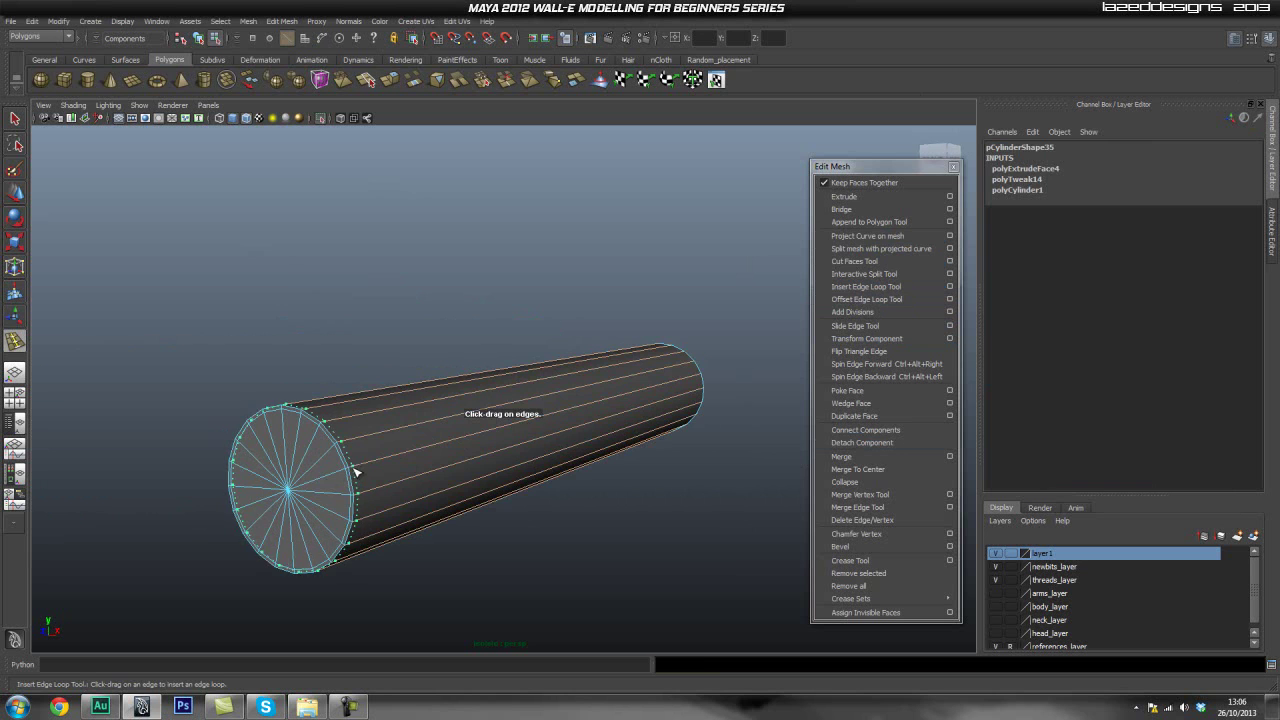
alt+drag(755, 372, 552, 418)
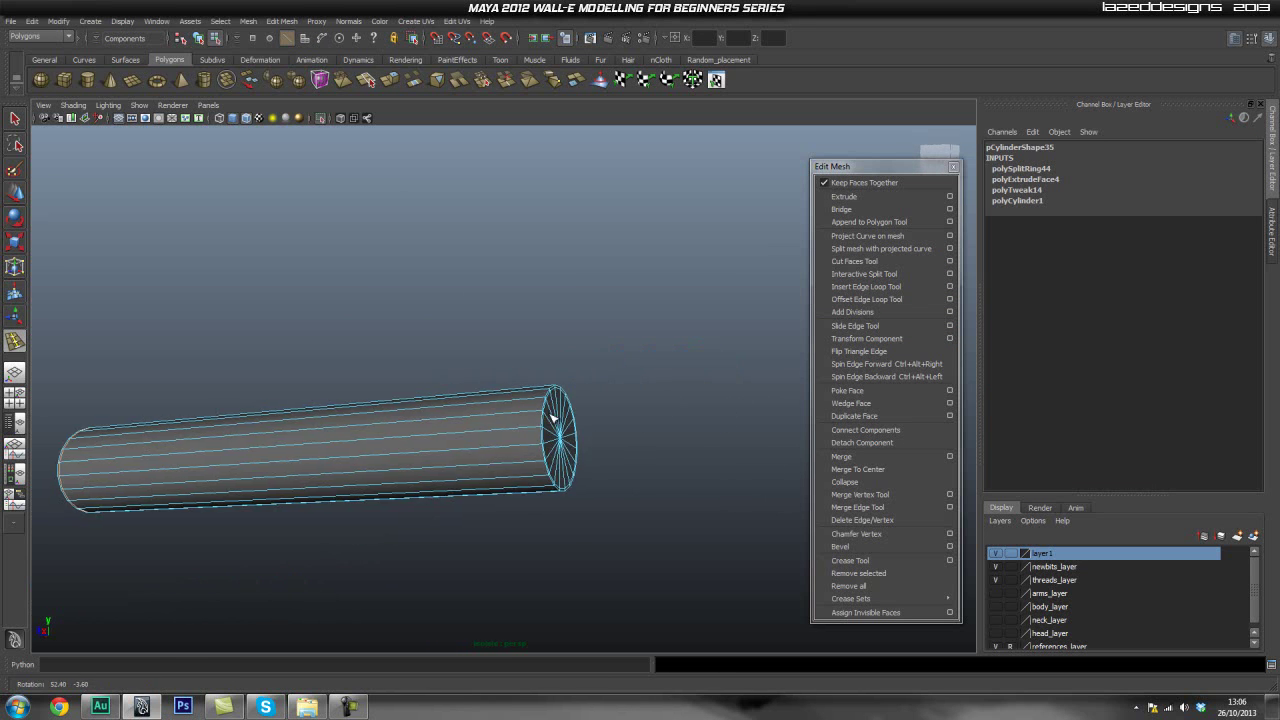
scroll(481, 438, up, 4)
alt+drag(480, 438, 457, 480)
alt+right_drag(457, 480, 359, 494)
click(330, 487)
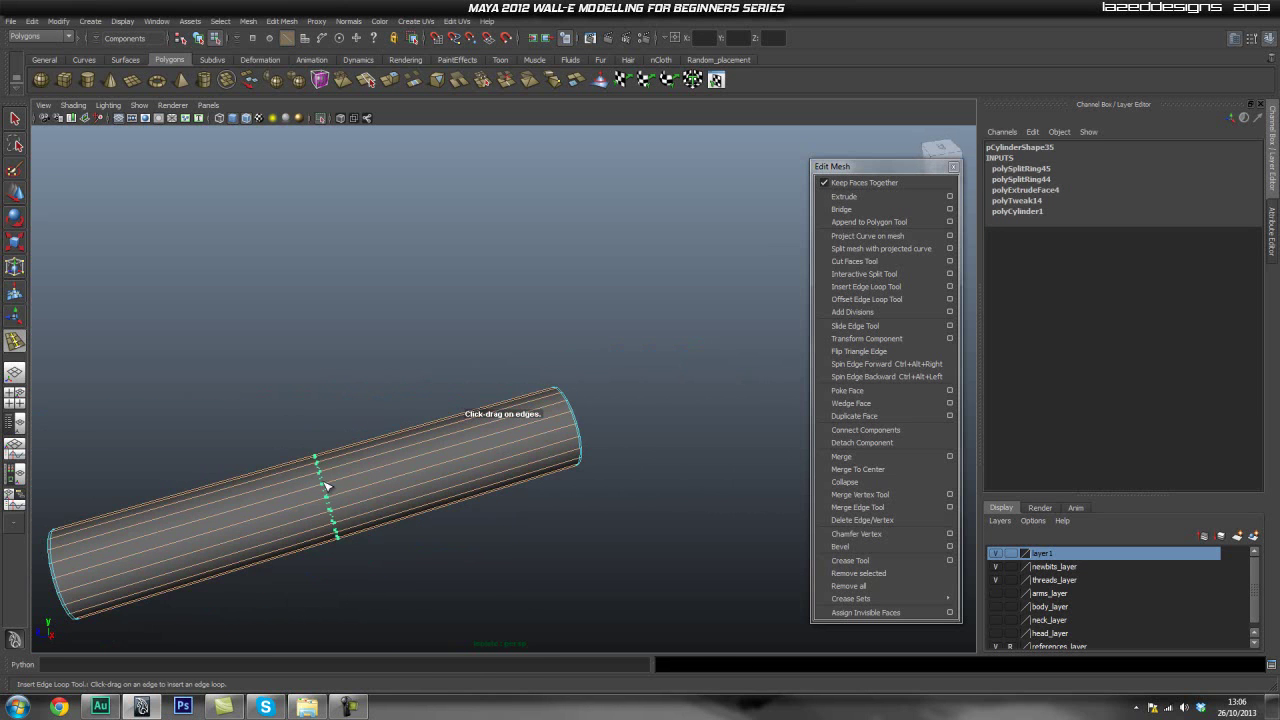
Return to object mode, show the whole model again and preview the connecting cylinder smoothed.
key(q)
right_drag(429, 464, 520, 449)
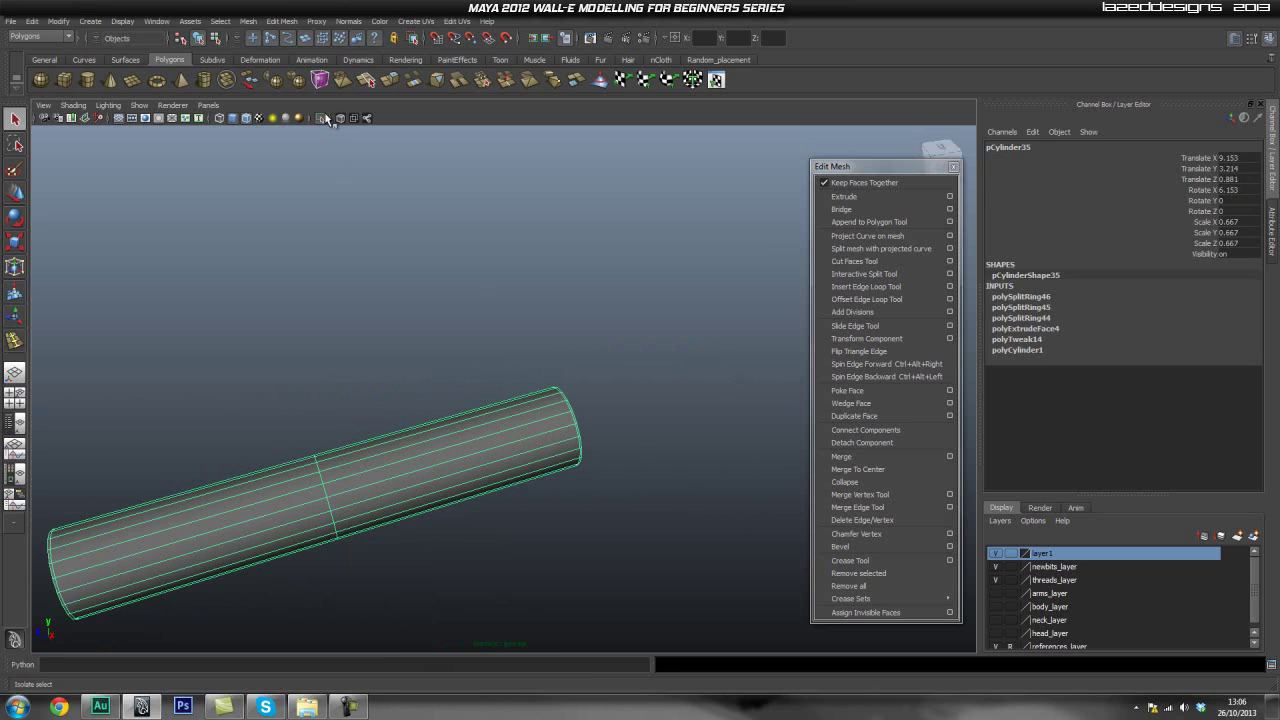
click(321, 118)
alt+drag(446, 366, 314, 403)
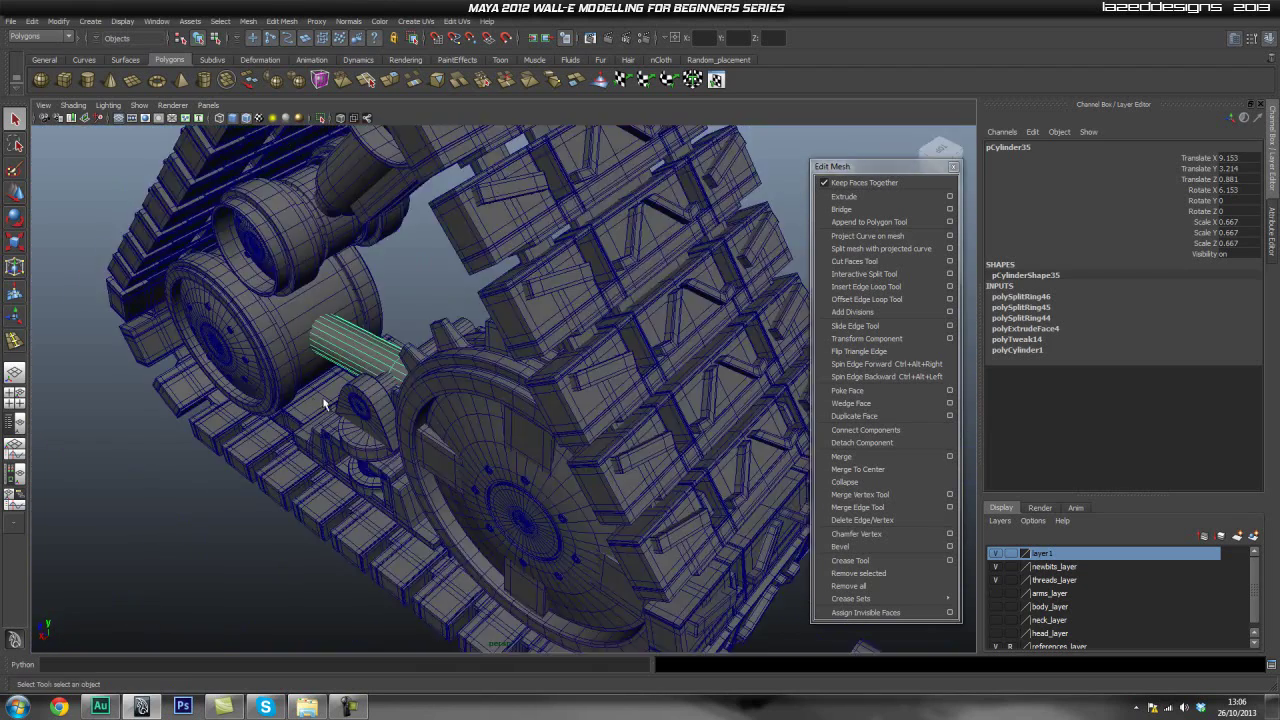
alt+middle_drag(314, 403, 499, 377)
alt+drag(499, 377, 405, 375)
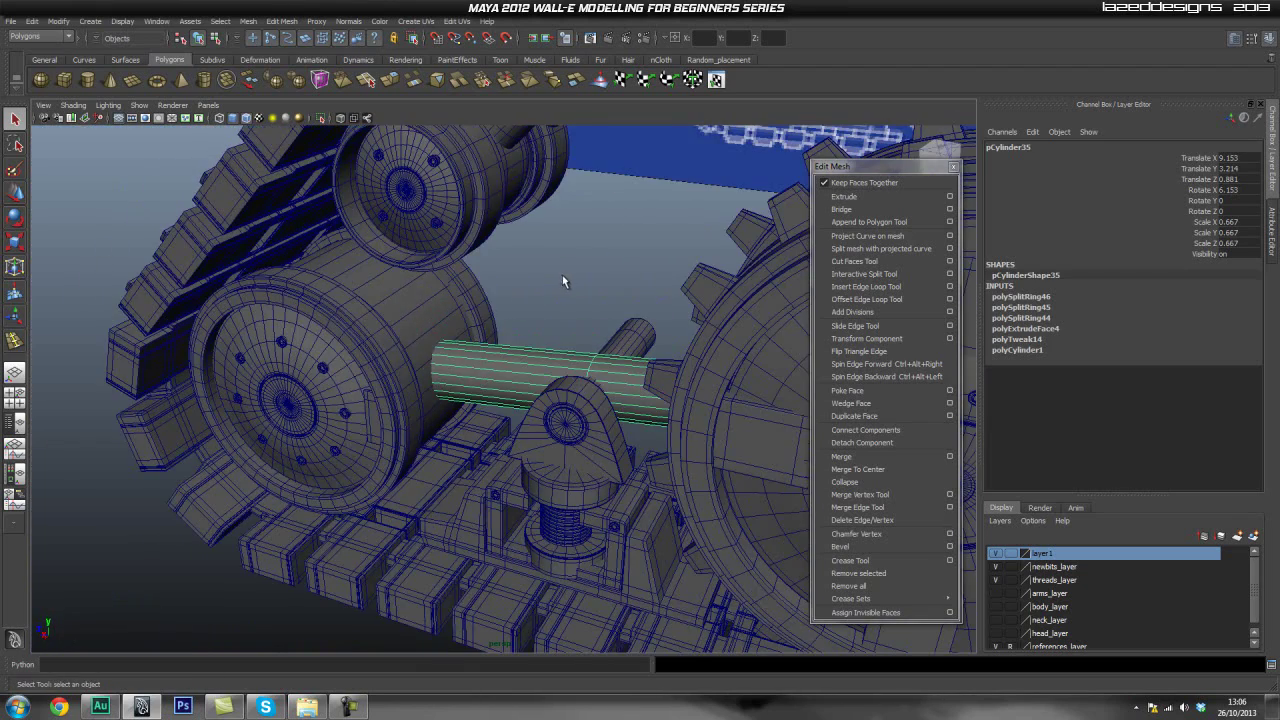
click(484, 322)
alt+drag(486, 323, 435, 373)
click(435, 373)
key(3)
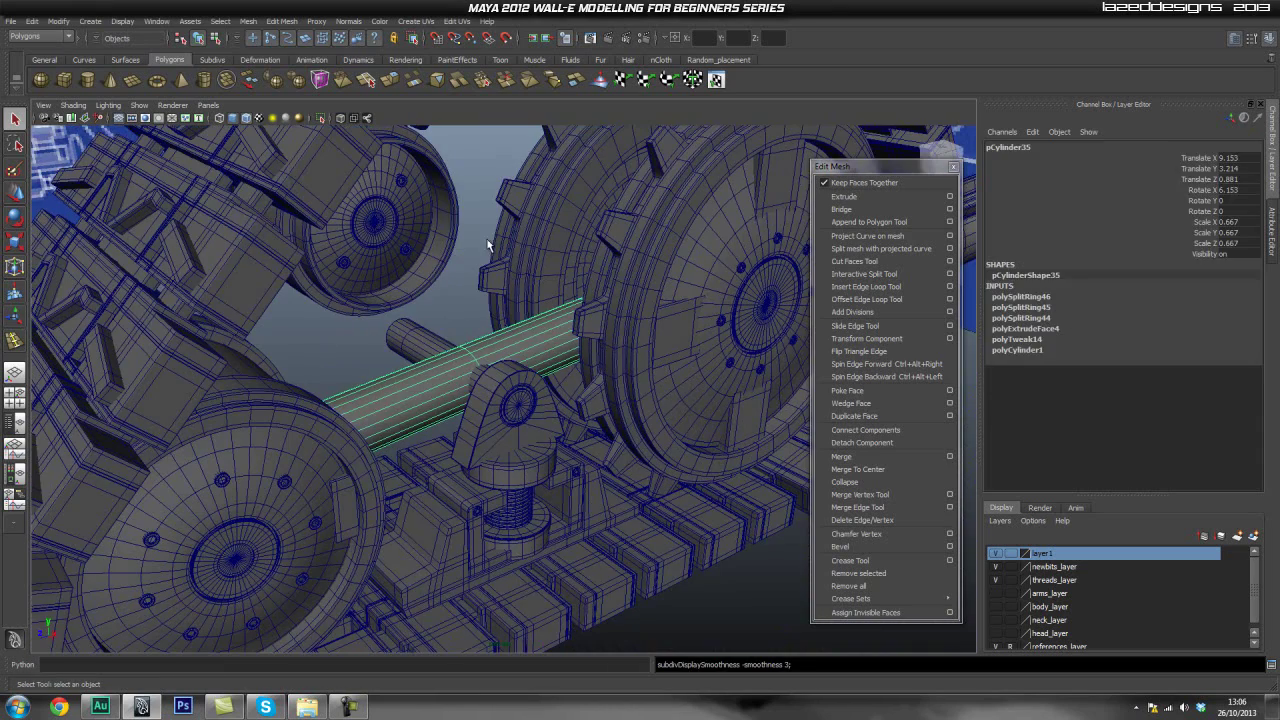
Examine the connecting cylinder's fit between the wheels, both in isolation and within the track assembly.
click(464, 256)
alt+drag(505, 432, 274, 443)
click(440, 396)
alt+drag(446, 438, 440, 427)
alt+middle_drag(440, 427, 463, 440)
alt+drag(463, 441, 425, 410)
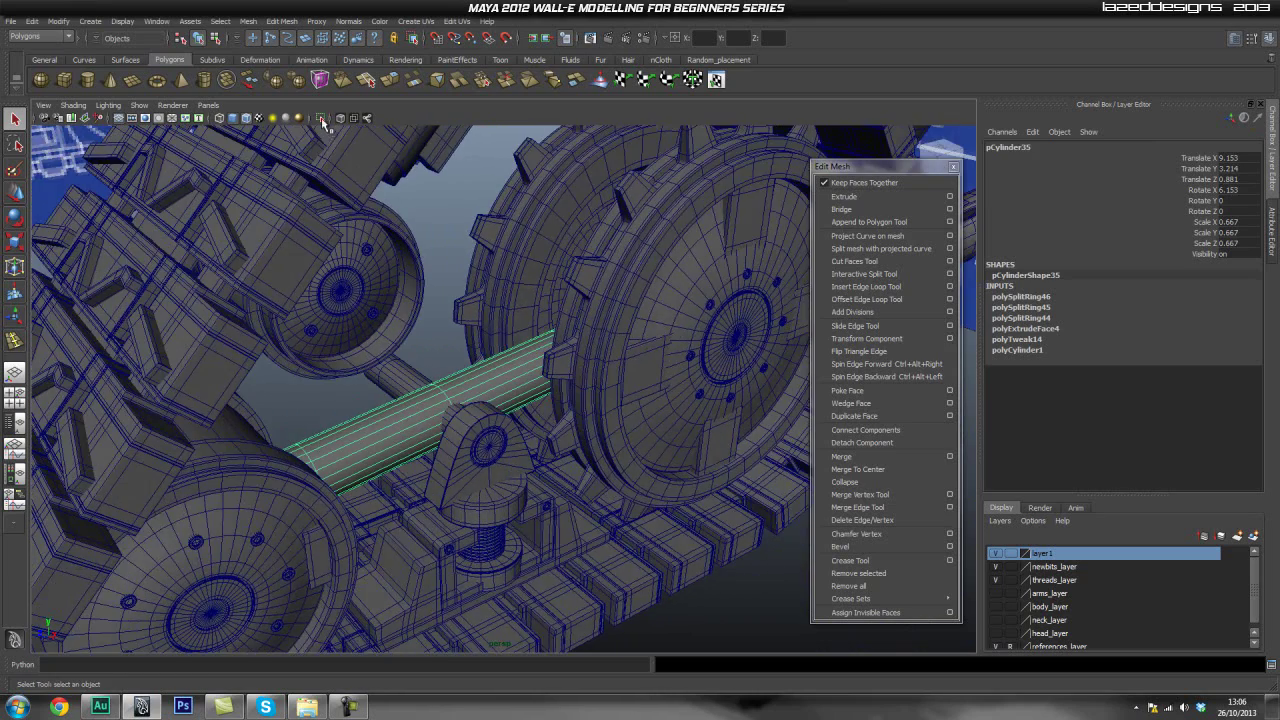
click(321, 118)
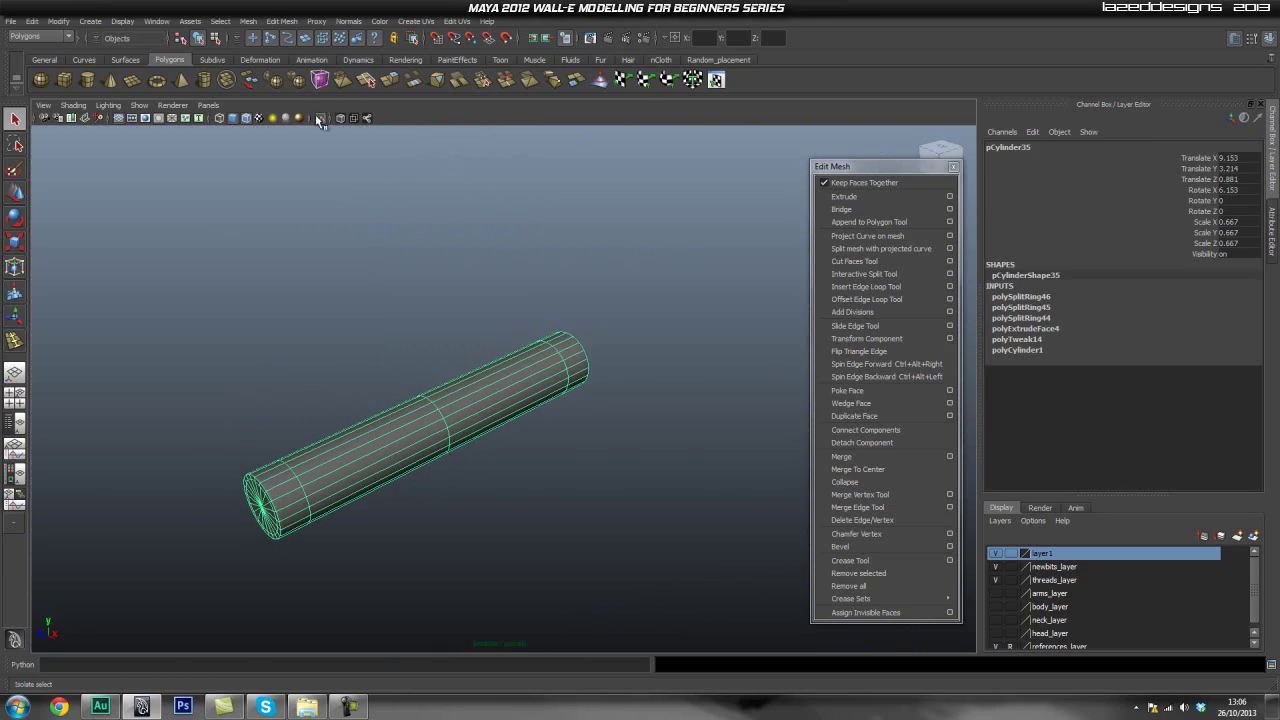
click(320, 119)
alt+drag(453, 312, 461, 351)
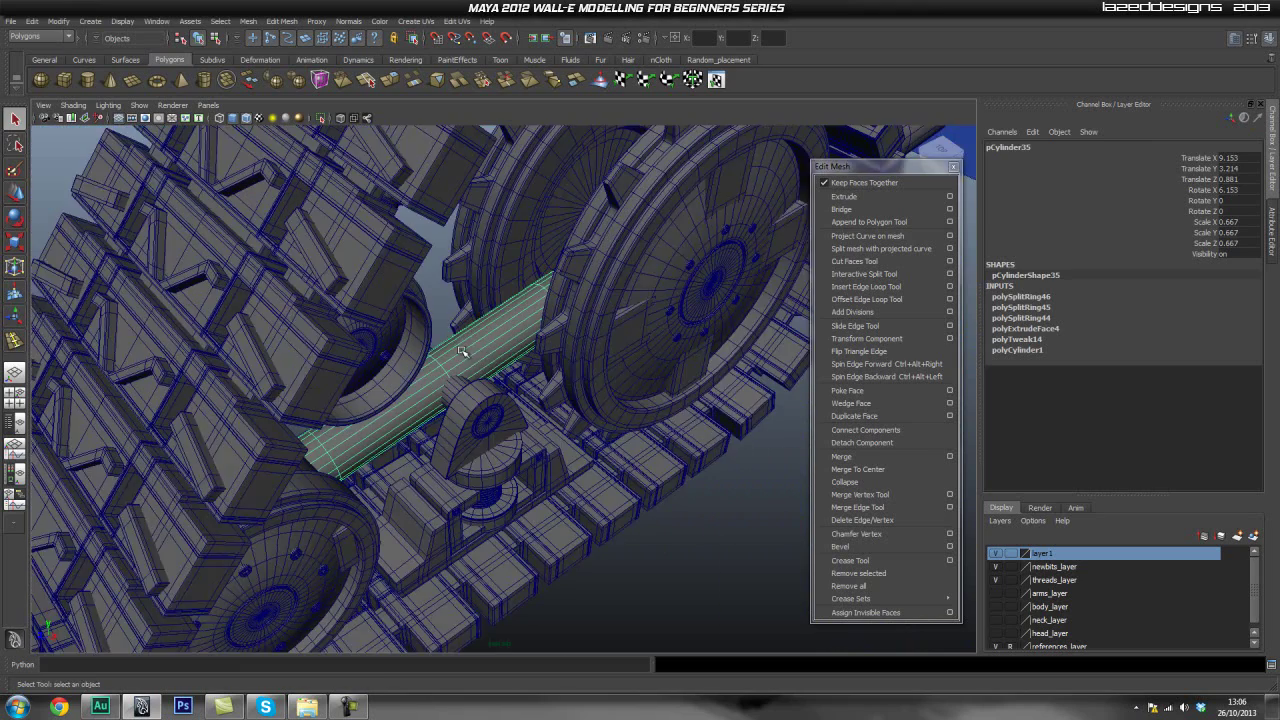
Move the connecting cylinder slightly sideways to Translate X 9.162.
alt+drag(484, 441, 434, 423)
alt+right_drag(535, 415, 645, 416)
alt+middle_drag(465, 412, 463, 517)
alt+right_drag(463, 517, 557, 489)
alt+drag(557, 489, 491, 456)
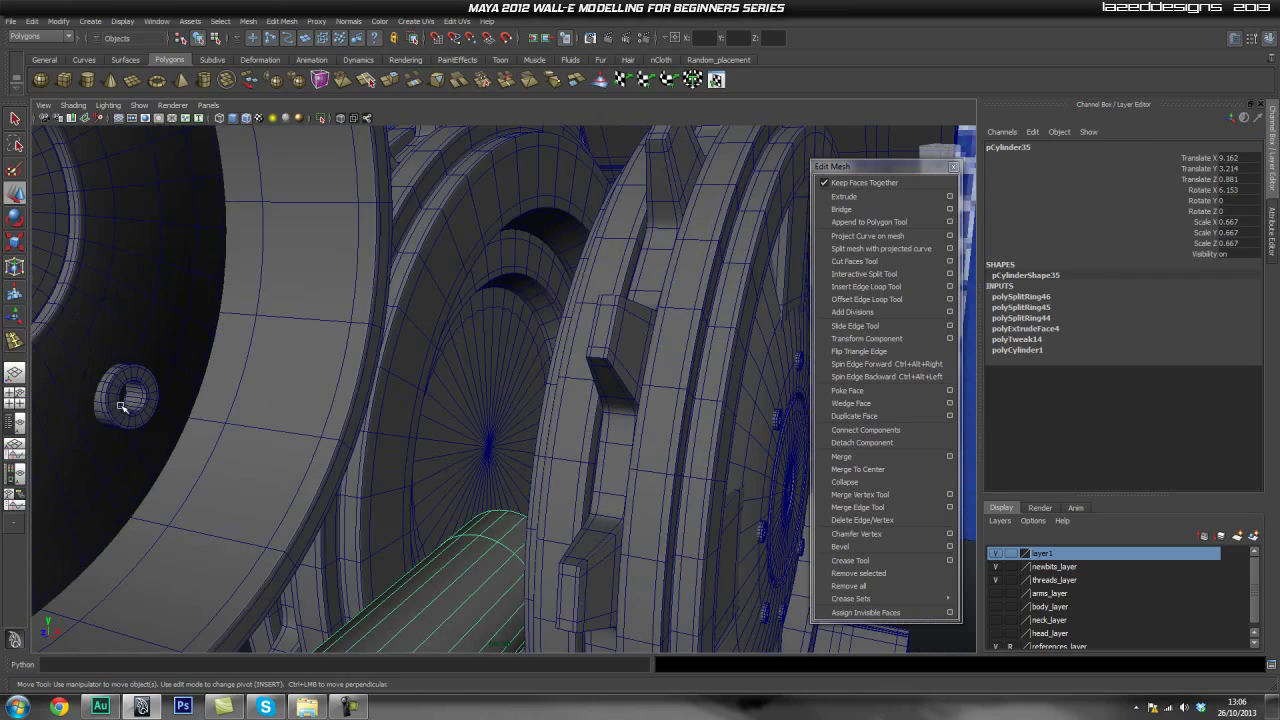
Examine the small wheel's screw and the clearance around the wheels of the track assembly.
click(117, 396)
alt+drag(462, 417, 430, 404)
alt+middle_drag(337, 430, 303, 394)
alt+drag(300, 426, 346, 446)
alt+right_drag(346, 446, 160, 500)
alt+drag(526, 486, 487, 483)
alt+right_drag(487, 483, 400, 511)
alt+drag(400, 511, 203, 523)
alt+right_drag(203, 523, 310, 530)
alt+drag(310, 530, 326, 500)
alt+middle_drag(328, 530, 342, 478)
alt+drag(341, 478, 373, 530)
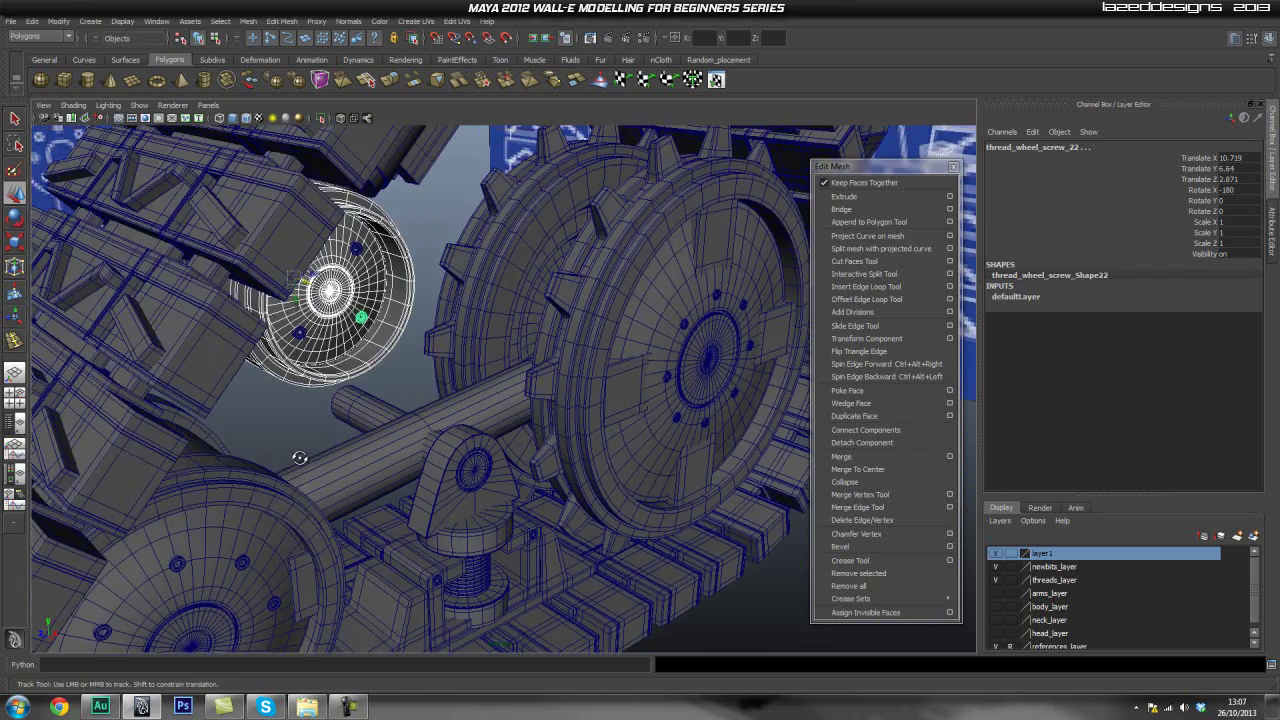
alt+drag(372, 452, 244, 448)
Compare the connecting cylinder with the engine tube behind the large toothed wheel.
click(422, 396)
alt+drag(349, 449, 497, 429)
alt+drag(424, 414, 519, 431)
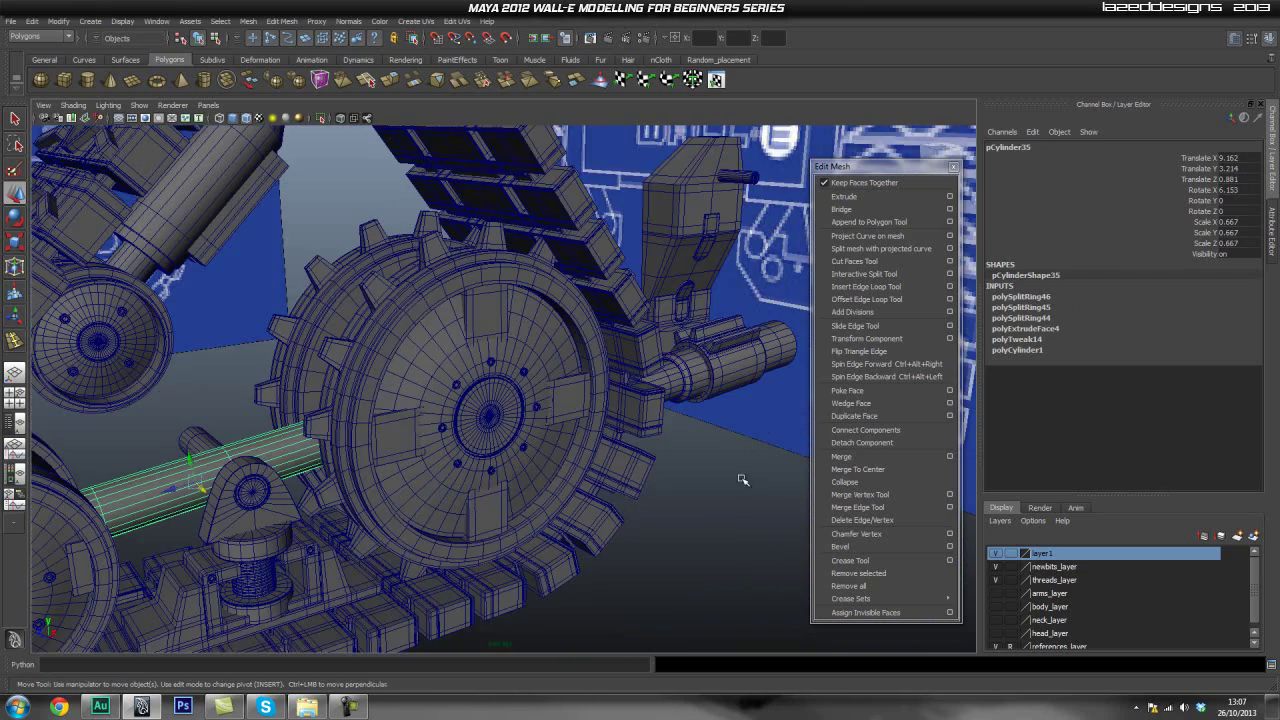
click(742, 480)
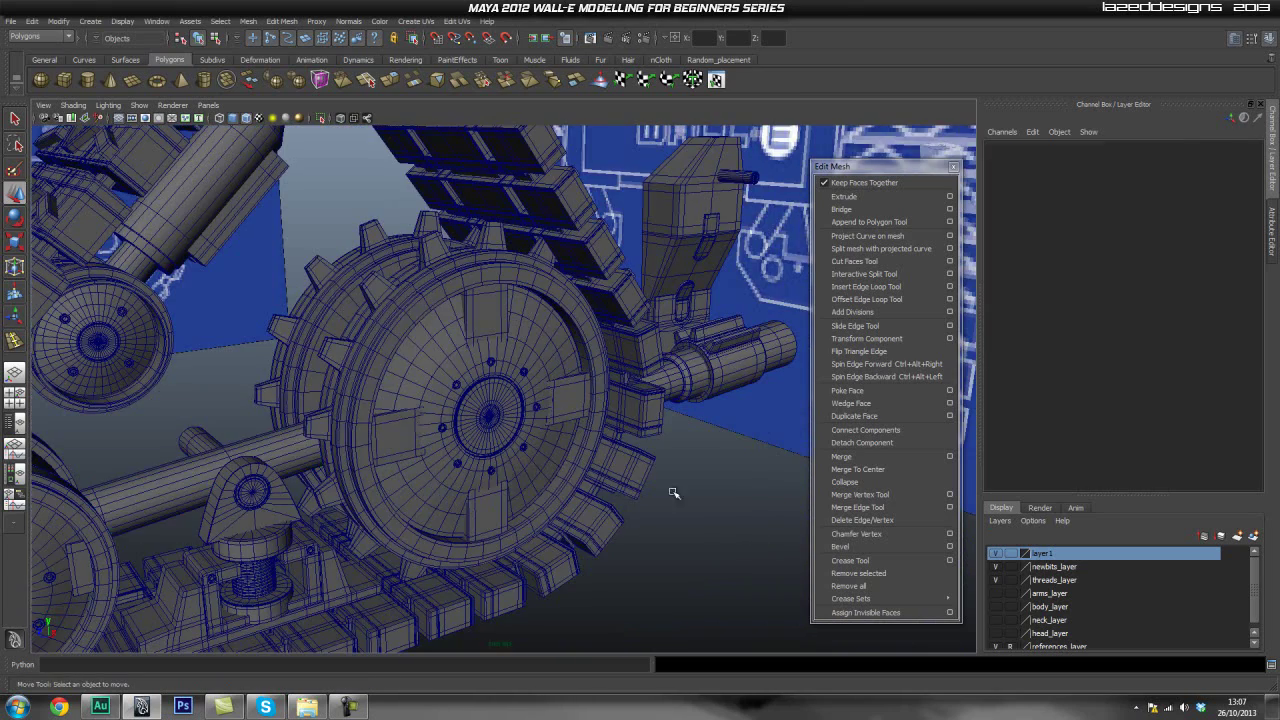
alt+drag(537, 474, 529, 457)
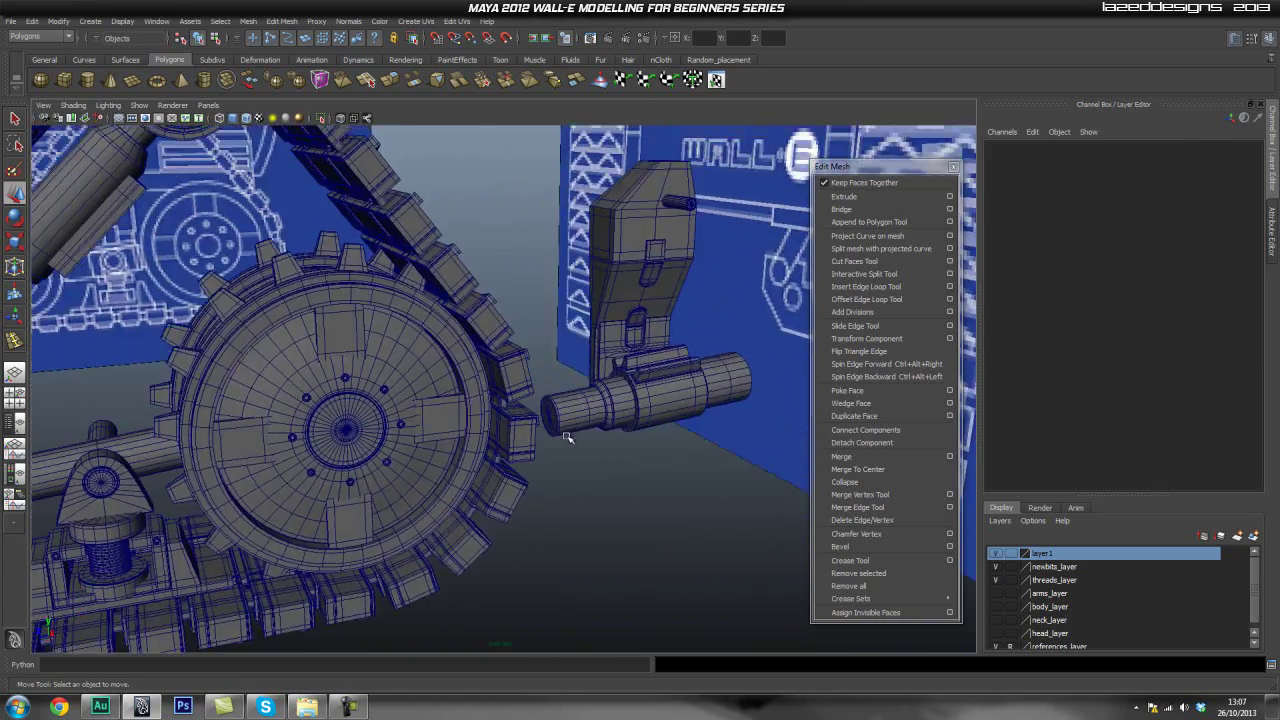
click(571, 411)
alt+middle_drag(388, 430, 535, 383)
click(342, 382)
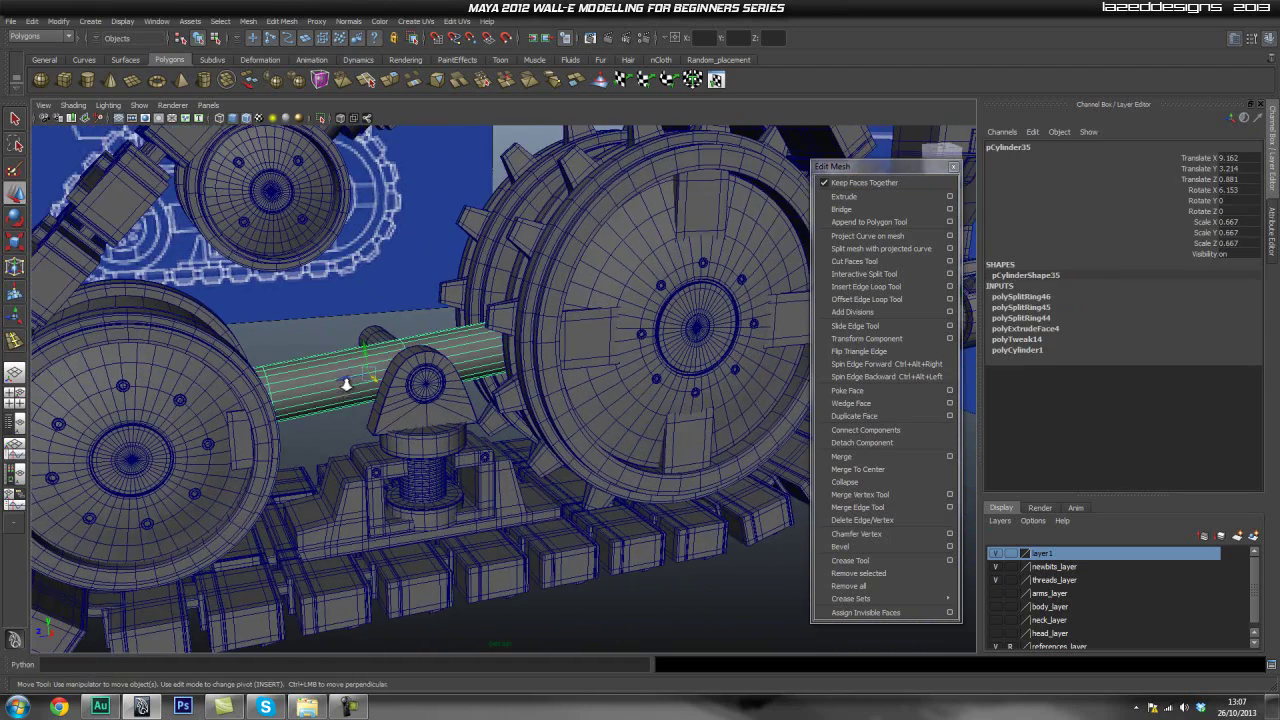
alt+right_drag(446, 405, 548, 398)
alt+middle_drag(640, 375, 400, 414)
alt+right_drag(520, 412, 445, 411)
alt+middle_drag(445, 411, 423, 411)
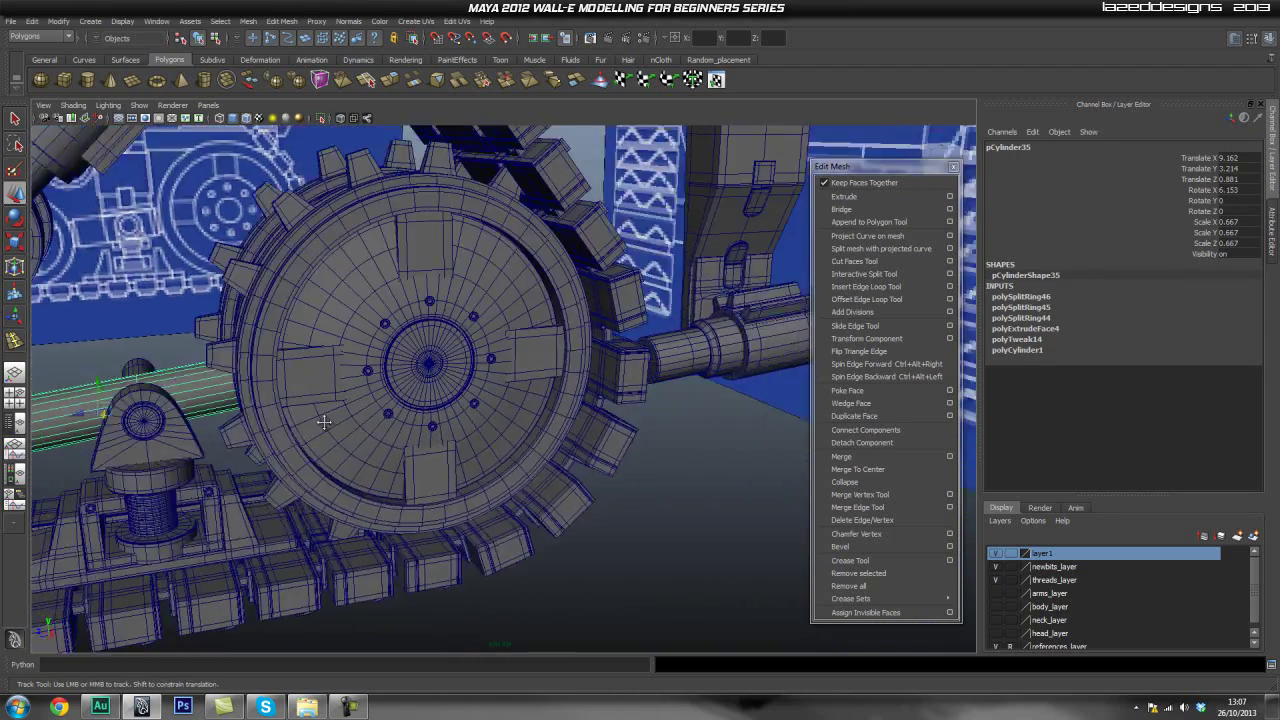
Scale the connecting cylinder uniformly down to 0.607 and deselect it.
alt+drag(618, 378, 745, 396)
alt+right_drag(340, 440, 434, 449)
alt+drag(434, 449, 70, 447)
alt+middle_drag(70, 447, 256, 452)
alt+drag(256, 452, 345, 440)
key(r)
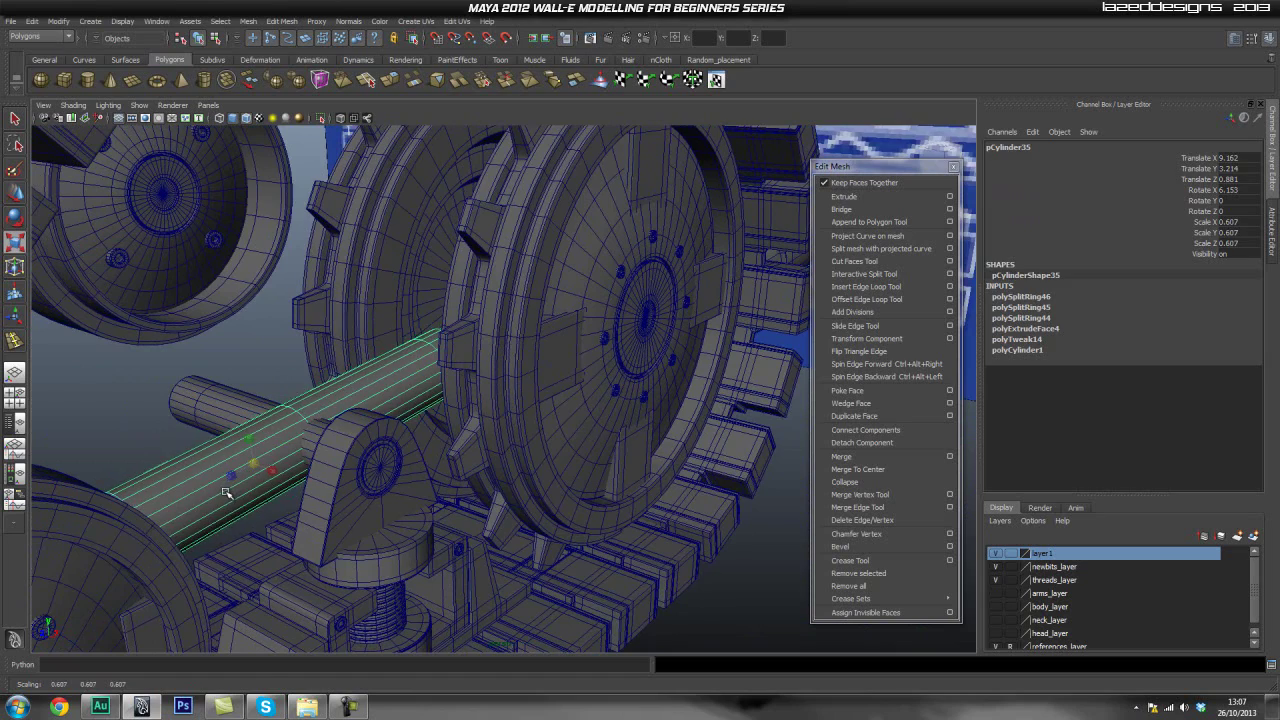
click(237, 429)
Isolate the thread_engine_mid tube, examine the shape of its recessed end and show the whole model again.
alt+right_drag(470, 440, 407, 440)
mouse_move(407, 440)
alt+mouse_down()
mouse_move(328, 451)
mouse_move(397, 437)
alt+mouse_up()
alt+right_drag(590, 390, 534, 394)
alt+middle_drag(500, 396, 300, 451)
click(675, 412)
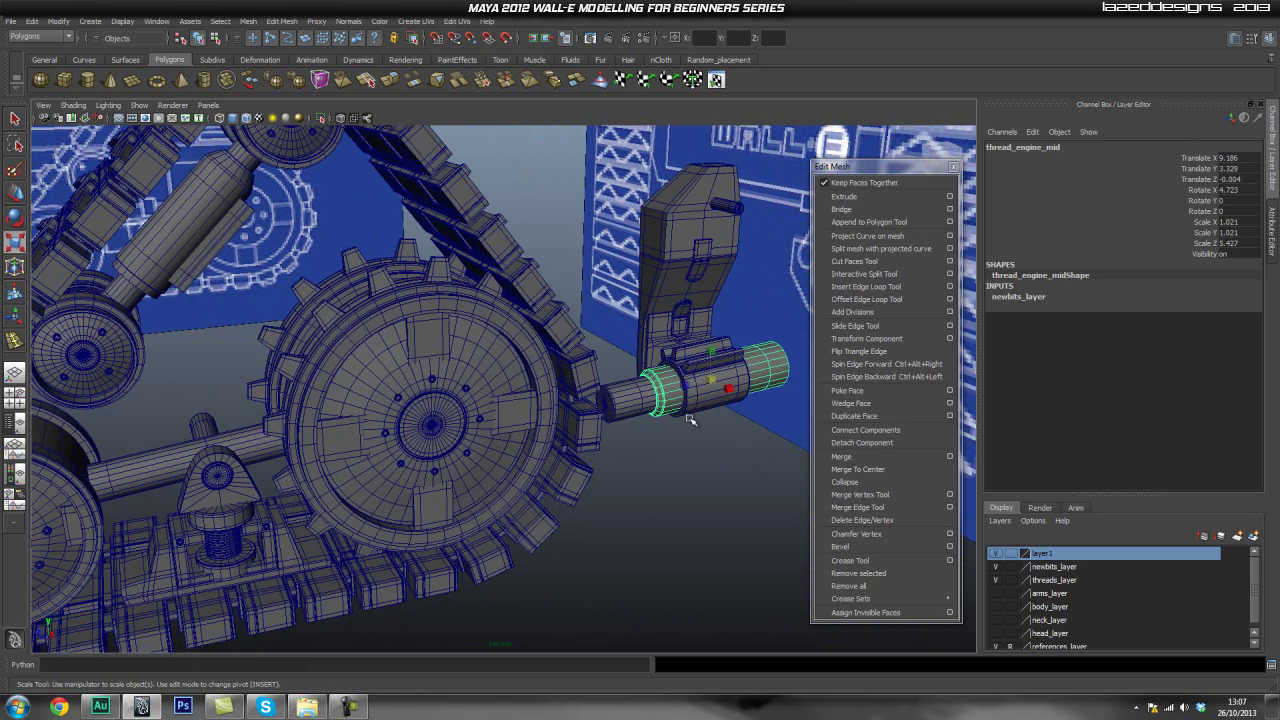
alt+middle_drag(631, 435, 516, 463)
alt+right_drag(516, 463, 626, 471)
alt+drag(626, 471, 616, 487)
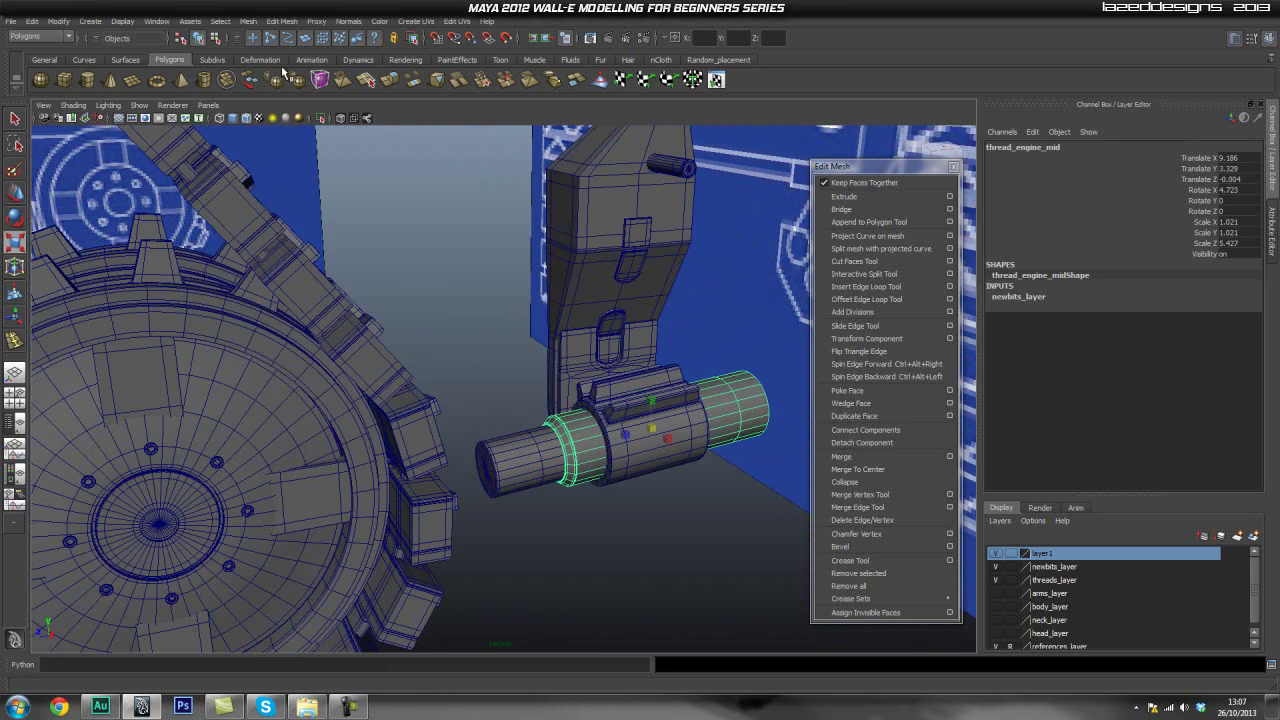
click(321, 118)
click(463, 268)
alt+drag(392, 412, 446, 400)
alt+middle_drag(424, 377, 455, 299)
alt+right_drag(462, 298, 525, 345)
alt+right_drag(568, 427, 582, 434)
alt+middle_drag(376, 384, 414, 346)
alt+right_drag(246, 392, 565, 430)
click(447, 455)
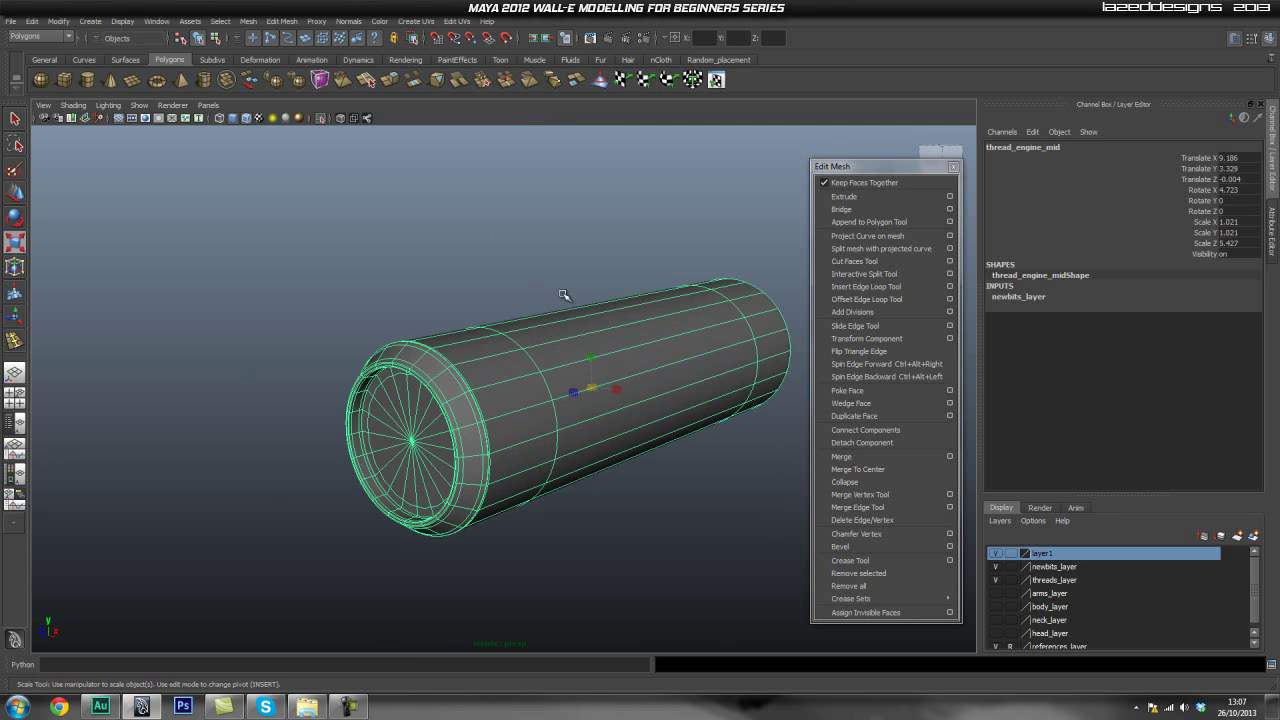
alt+right_drag(543, 288, 478, 268)
click(322, 120)
Select the connecting cylinder between the two lower wheels again.
alt+right_drag(608, 285, 420, 398)
alt+drag(420, 398, 280, 385)
alt+middle_drag(50, 388, 283, 410)
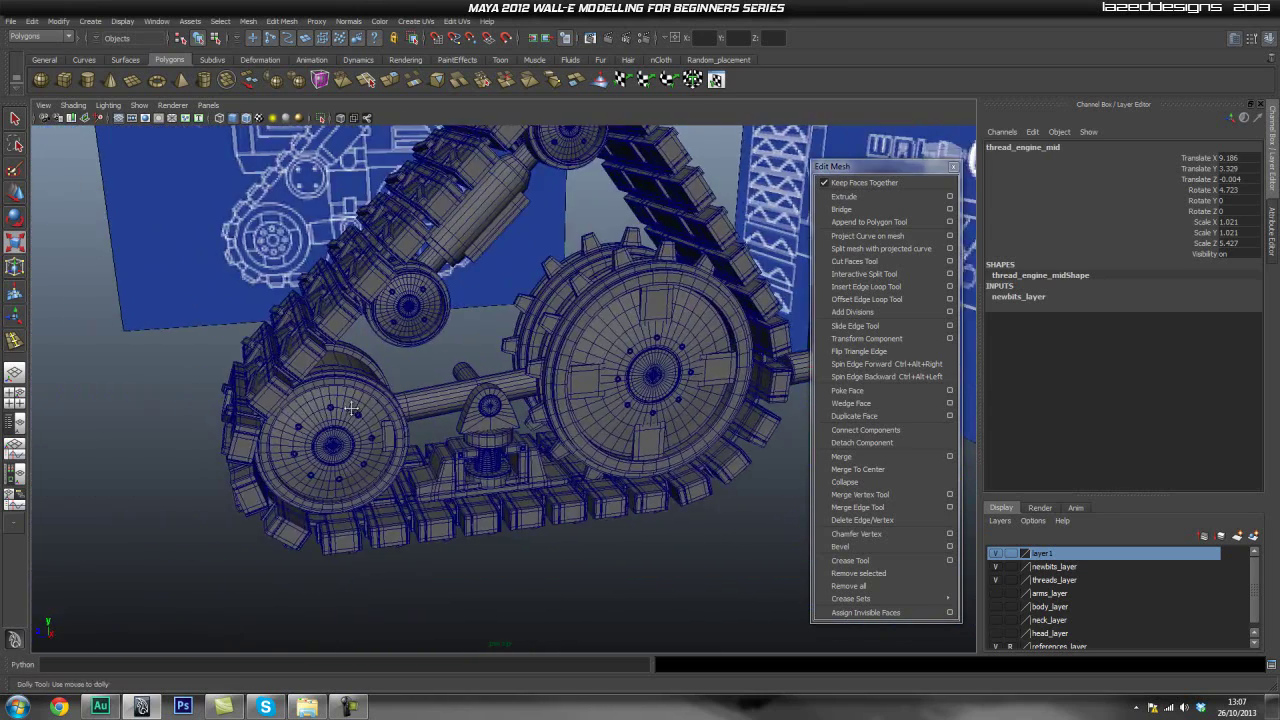
alt+right_drag(283, 410, 352, 414)
alt+drag(352, 414, 252, 412)
alt+middle_drag(252, 412, 277, 434)
click(277, 436)
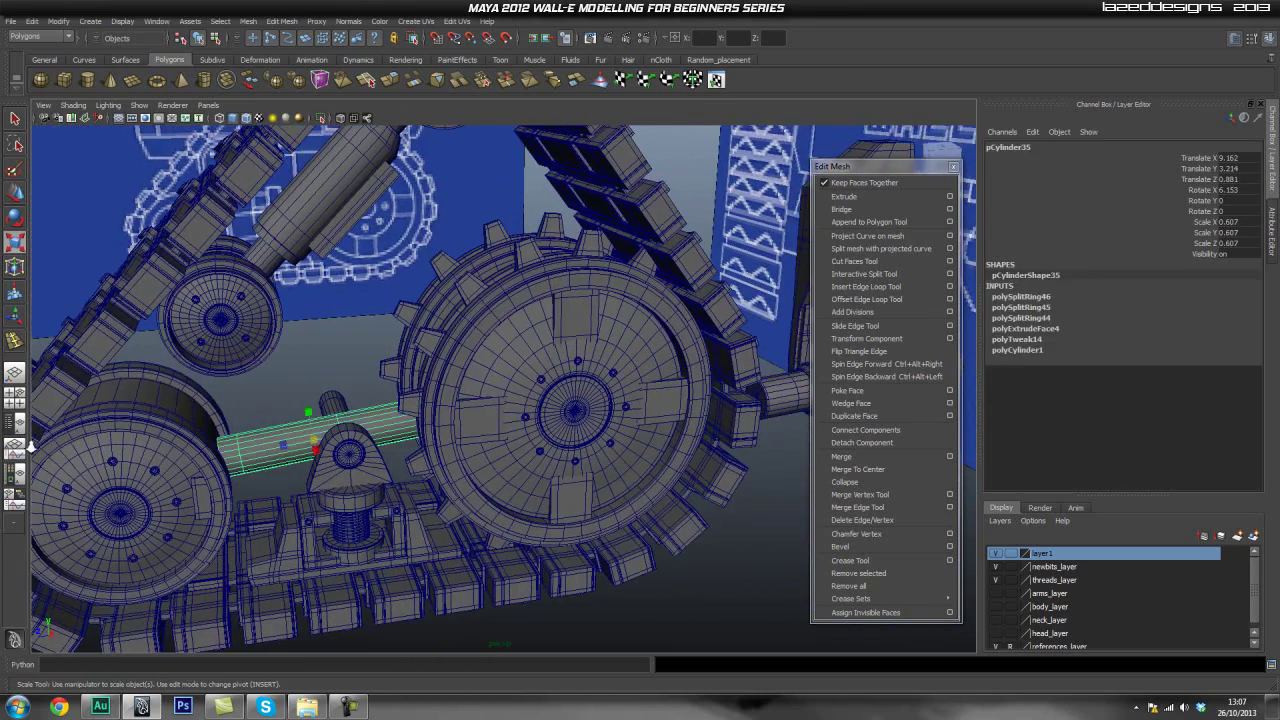
Duplicate the connecting cylinder between the two lower wheels and shorten the copy along its length.
alt+right_drag(30, 447, 270, 456)
alt+drag(270, 456, 374, 460)
key(ctrl+d)
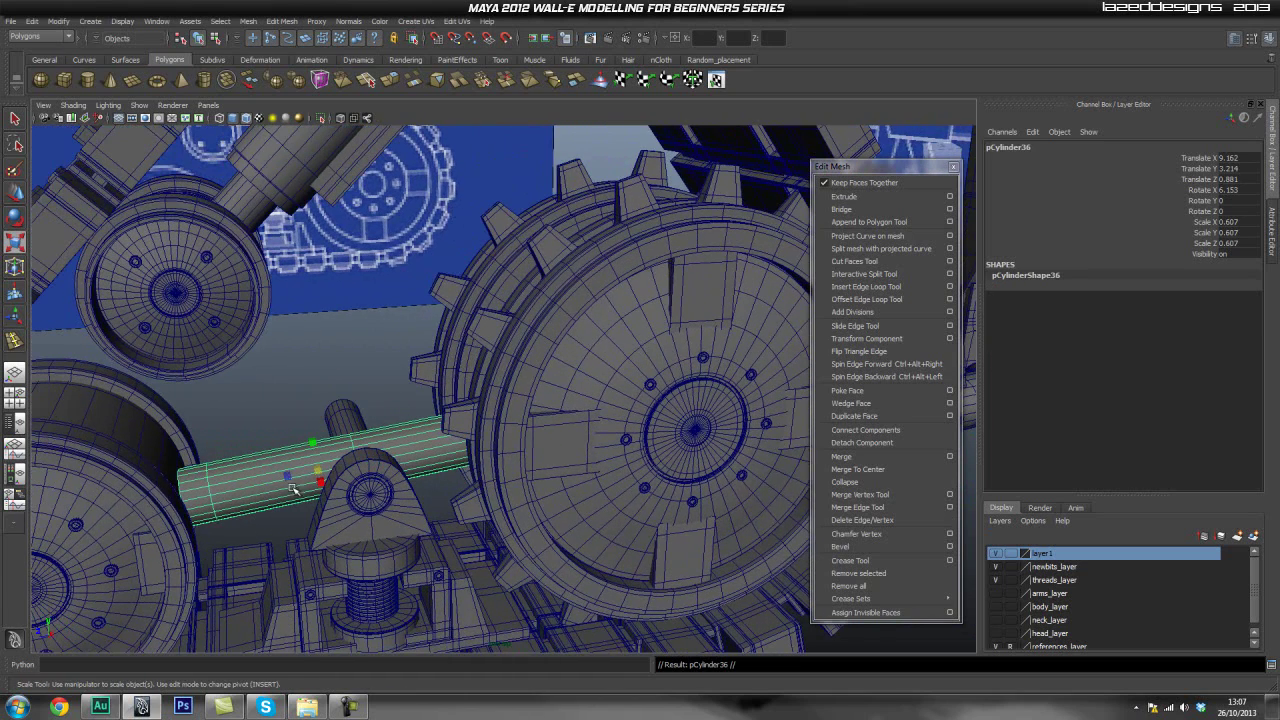
drag(287, 478, 291, 480)
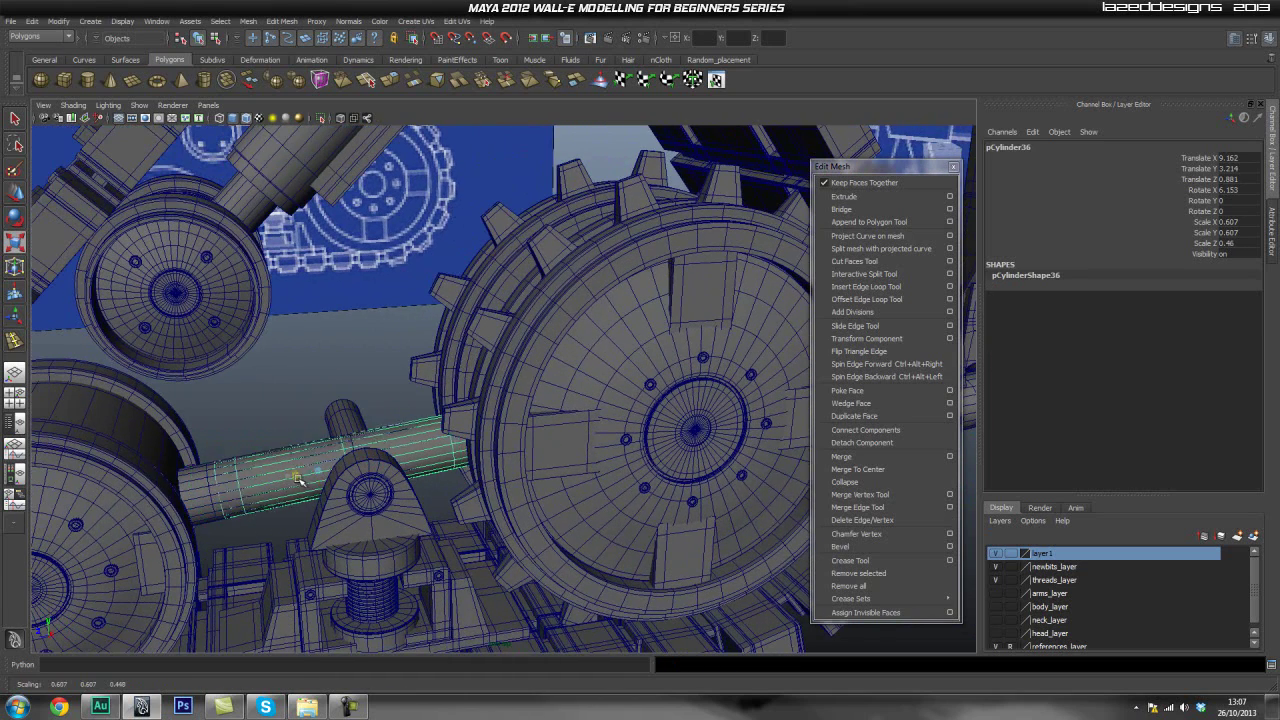
Scale the duplicated cylinder into a thicker, shorter sleeve, 0.816 across in X and Y and 0.315 in Z.
alt+right_drag(615, 461, 598, 458)
alt+middle_drag(598, 458, 727, 433)
alt+right_drag(380, 435, 449, 423)
alt+middle_drag(449, 423, 386, 420)
alt+right_drag(690, 420, 610, 421)
alt+middle_drag(610, 421, 650, 396)
alt+right_drag(286, 430, 384, 428)
alt+drag(340, 412, 260, 444)
alt+middle_drag(260, 444, 300, 421)
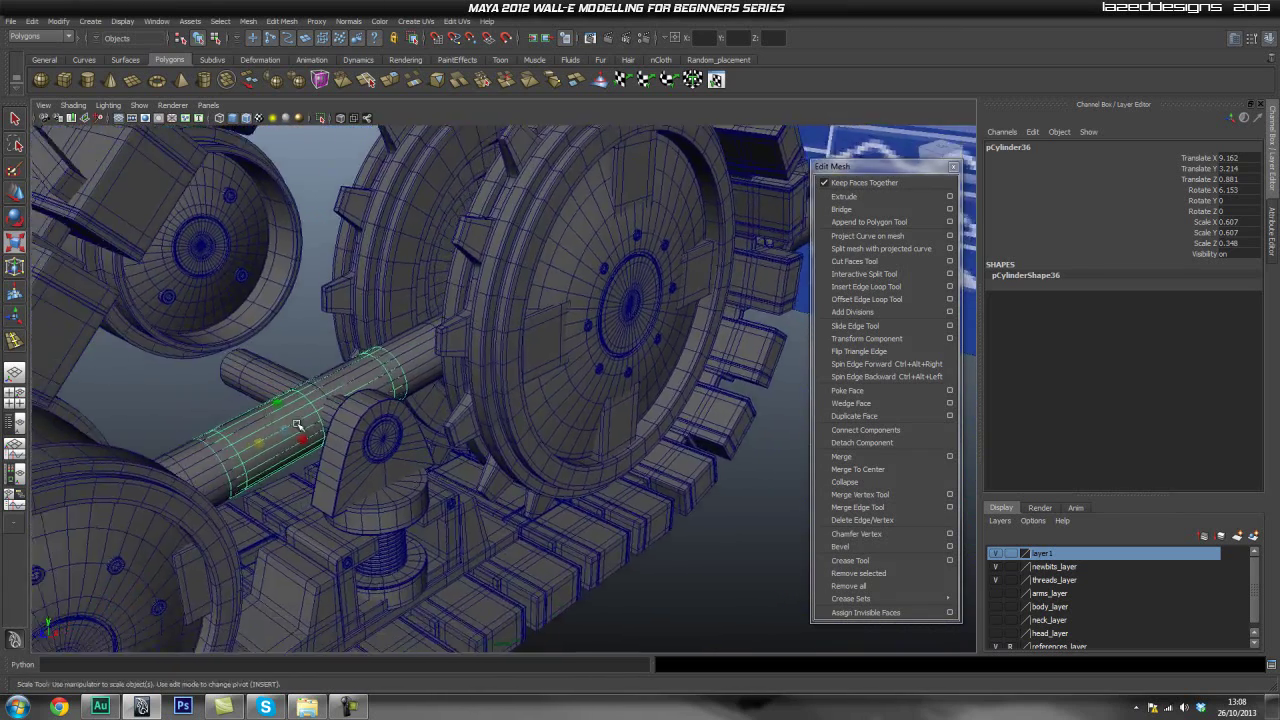
click(287, 431)
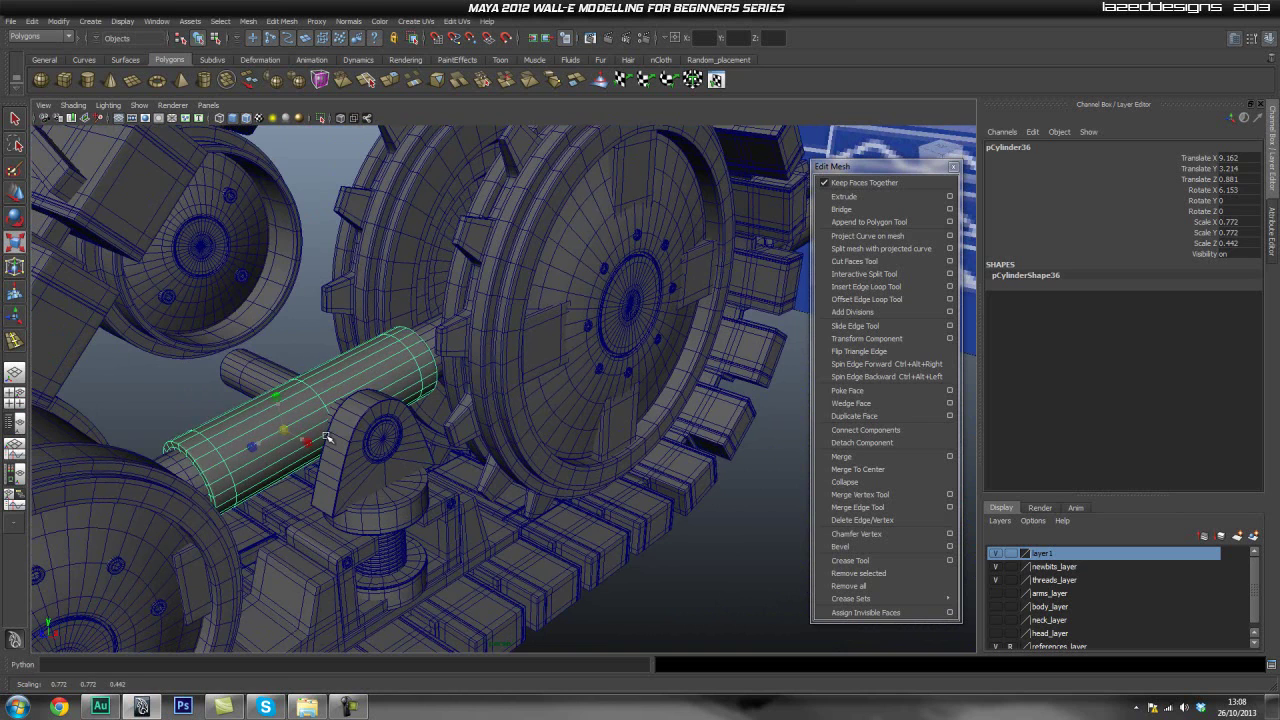
drag(332, 440, 329, 440)
alt+drag(553, 422, 383, 449)
alt+middle_drag(383, 449, 437, 409)
scroll(437, 409, up, 3)
alt+middle_drag(231, 429, 393, 399)
alt+drag(393, 398, 365, 388)
alt+drag(365, 388, 352, 430)
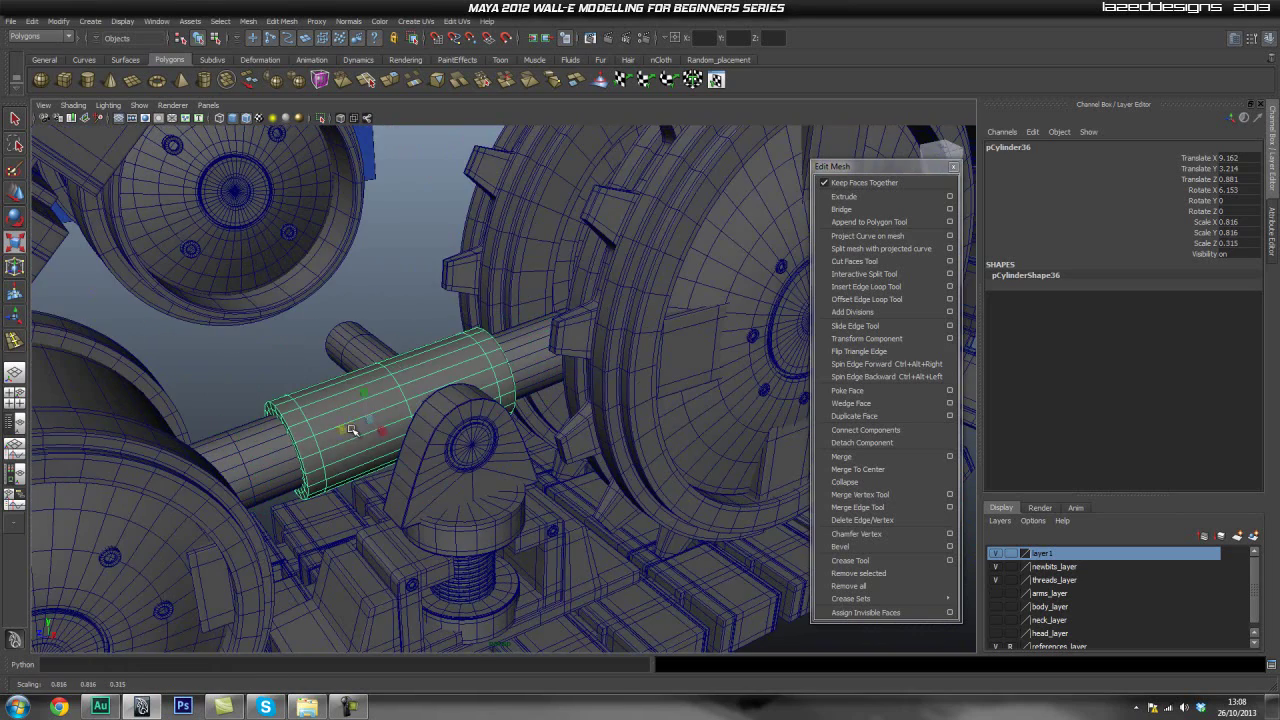
Select the sleeve's end vertices beside the large toothed wheel and move them along the rod into the wheel.
alt+drag(532, 409, 508, 403)
alt+middle_drag(508, 403, 423, 434)
key(1)
alt+drag(423, 434, 386, 397)
right_drag(386, 397, 319, 402)
alt+drag(507, 403, 462, 404)
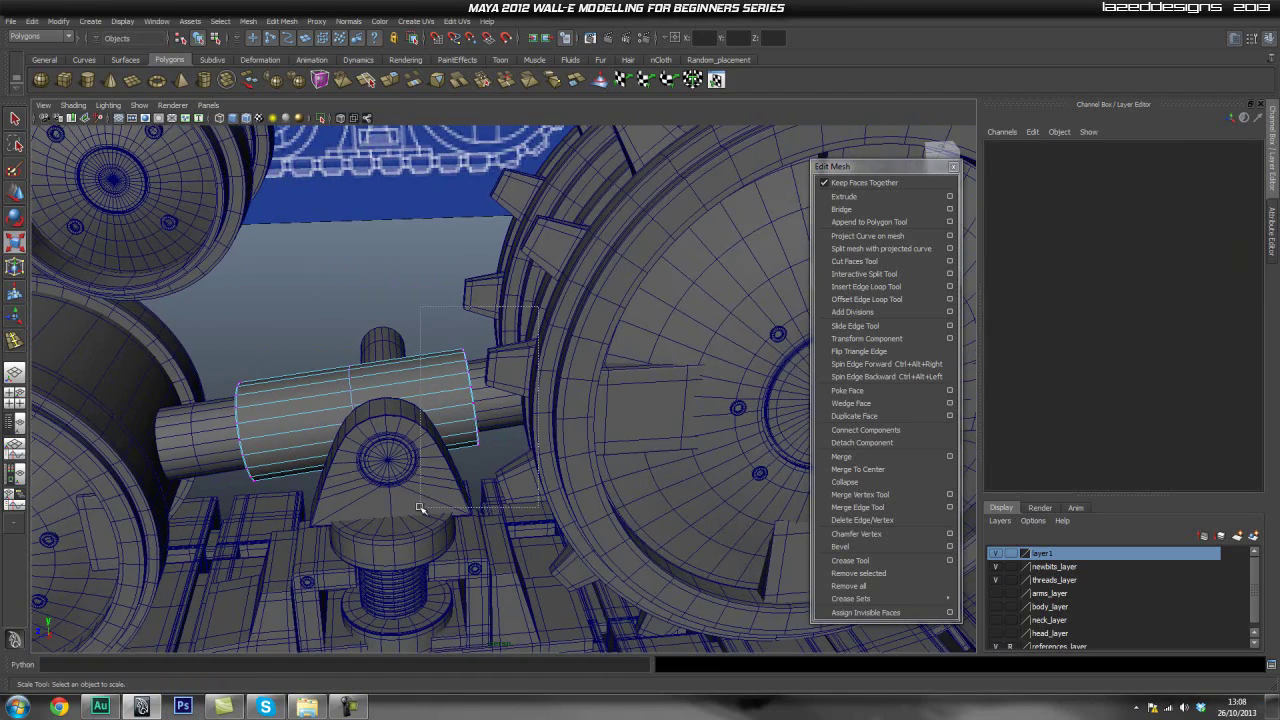
drag(420, 507, 420, 507)
key(w)
drag(446, 404, 605, 391)
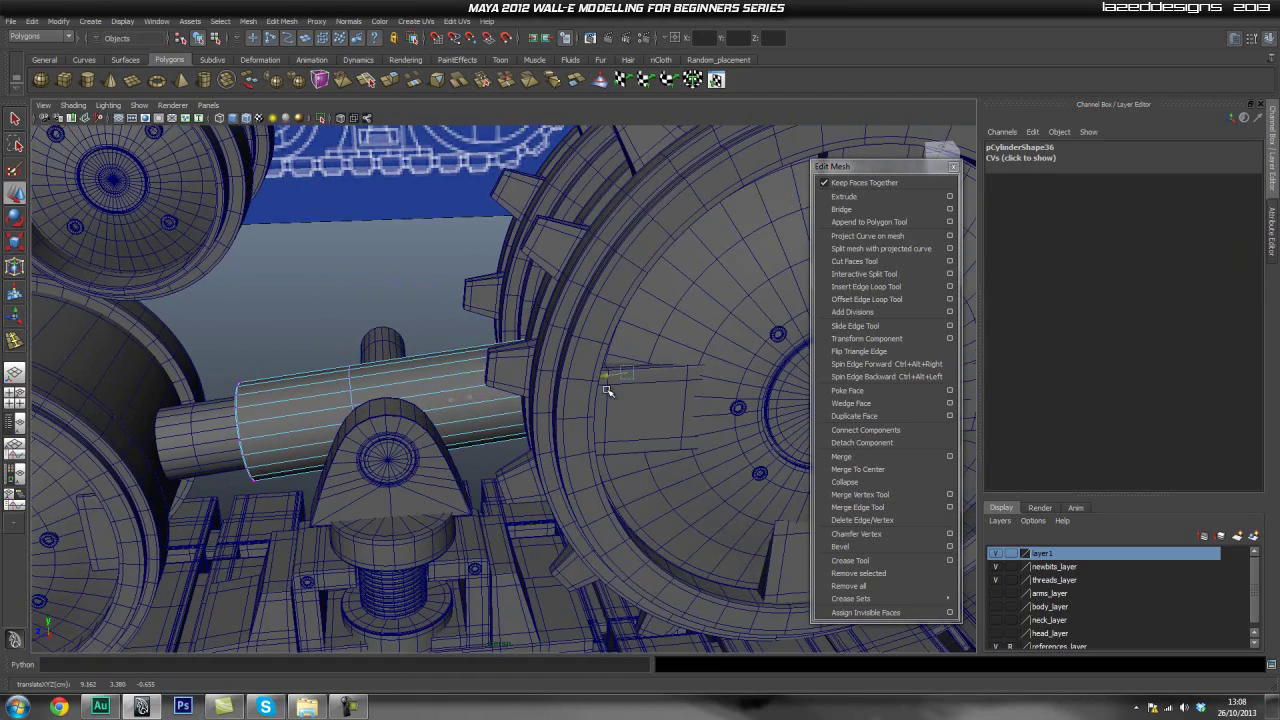
Return to object selection, select the sleeve and isolate it in the view.
alt+right_drag(247, 410, 390, 409)
alt+drag(390, 409, 425, 406)
alt+middle_drag(425, 406, 452, 409)
alt+drag(452, 409, 422, 377)
alt+middle_drag(422, 377, 565, 368)
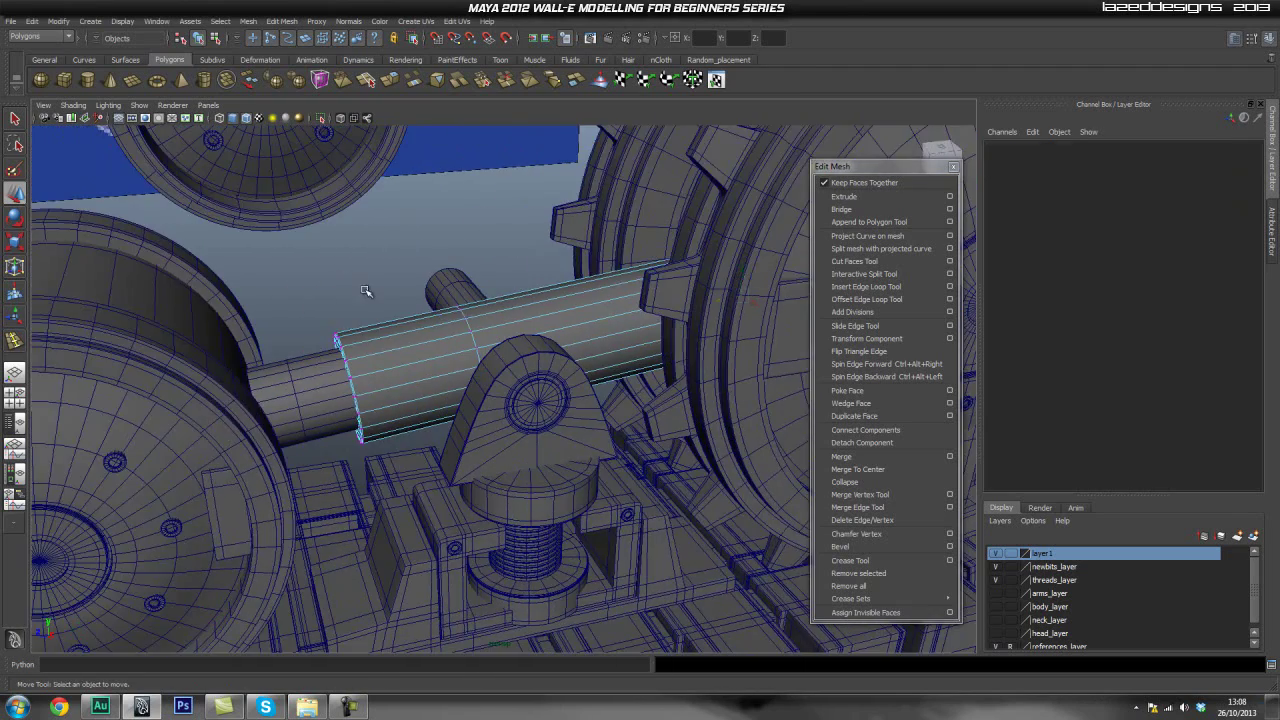
click(371, 285)
scroll(358, 392, up, 3)
click(294, 375)
right_drag(330, 305, 388, 287)
click(320, 119)
Delete the supporting edge loops on the cap and rim at the sleeve's exposed end.
alt+drag(236, 353, 345, 366)
alt+middle_drag(162, 382, 237, 367)
alt+right_drag(173, 374, 334, 306)
double_click(360, 316)
shift+right_click(345, 383)
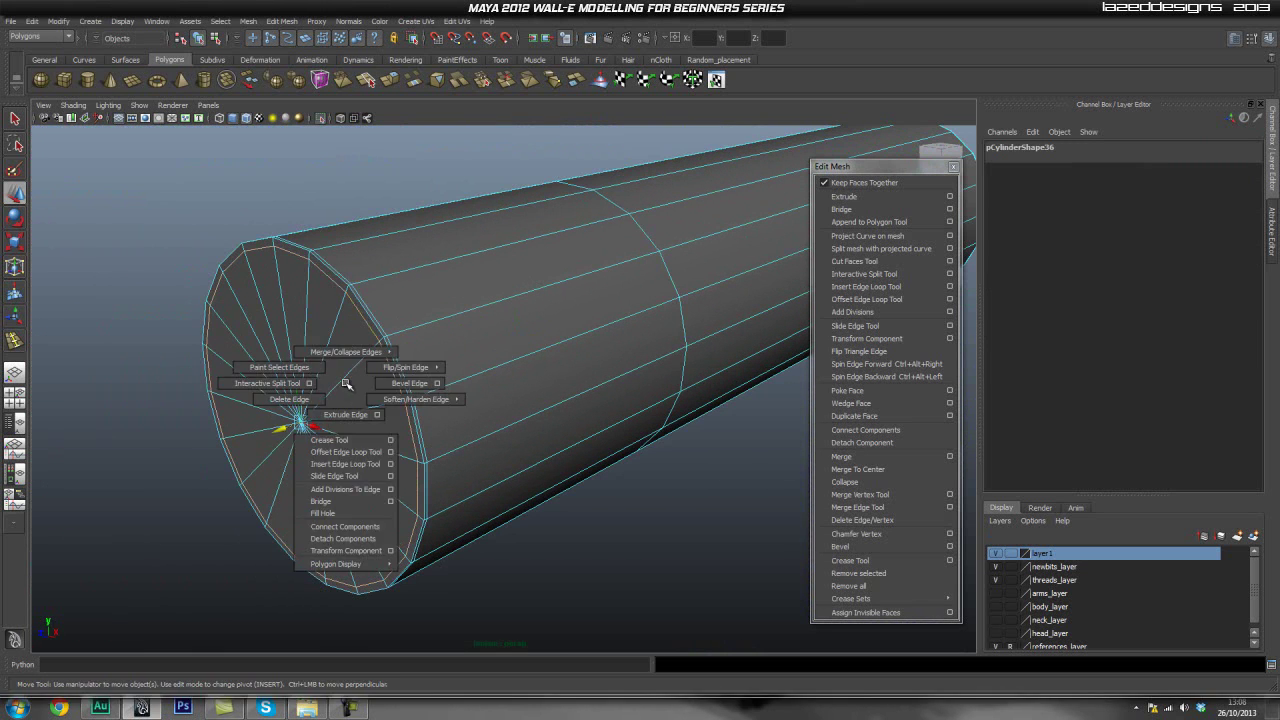
shift+right_drag(313, 415, 290, 399)
mouse_move(426, 398)
alt+mouse_down()
mouse_move(446, 397)
mouse_move(416, 398)
alt+mouse_up()
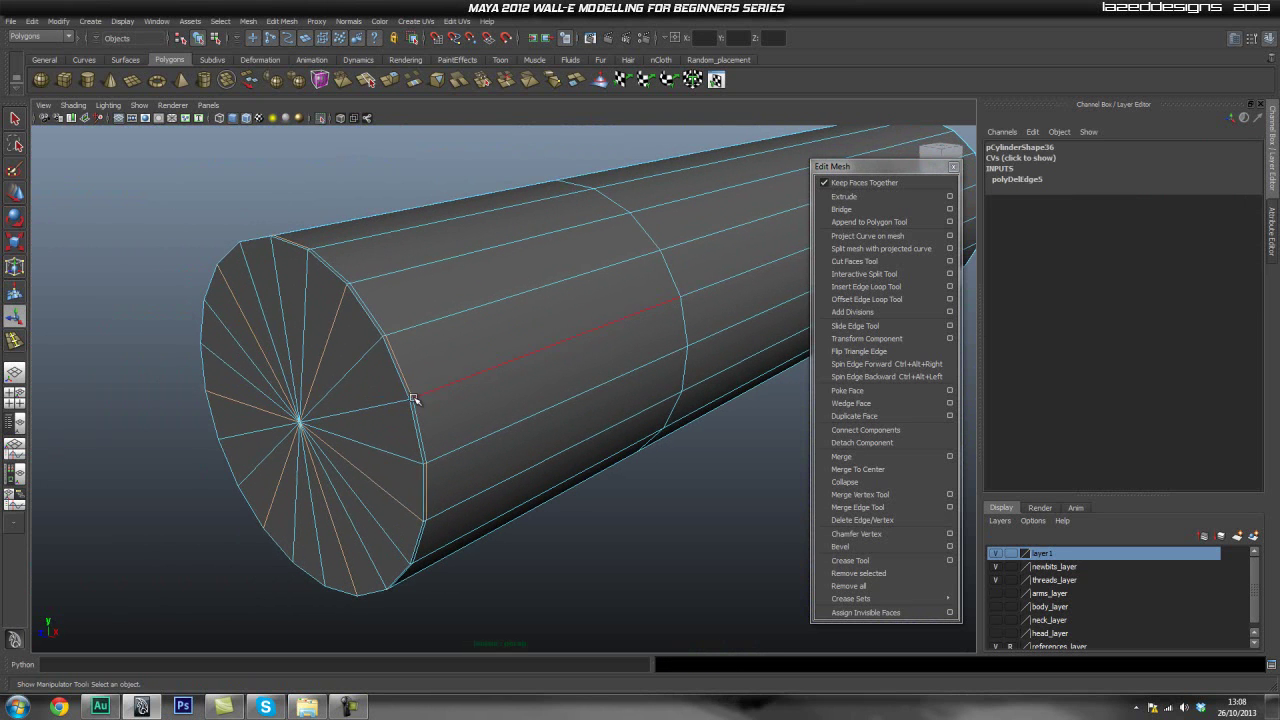
key(ctrl+z)
shift+right_drag(441, 371, 380, 399)
alt+drag(380, 402, 400, 401)
Select only the cap faces at the sleeve's exposed end and show the whole model again.
right_drag(514, 351, 516, 384)
drag(290, 208, 543, 527)
ctrl+drag(574, 471, 575, 477)
alt+drag(404, 530, 466, 525)
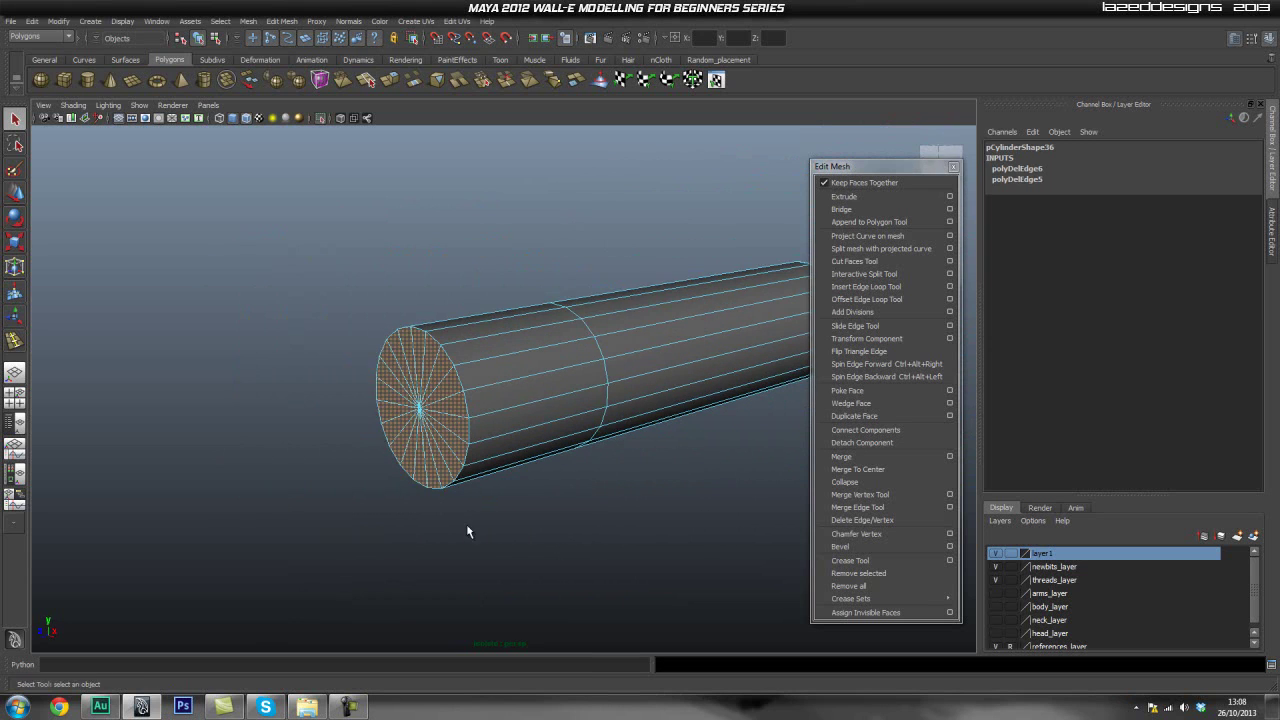
click(322, 118)
alt+middle_drag(489, 312, 495, 352)
alt+drag(495, 352, 465, 360)
alt+right_drag(409, 369, 436, 366)
alt+middle_drag(436, 366, 441, 338)
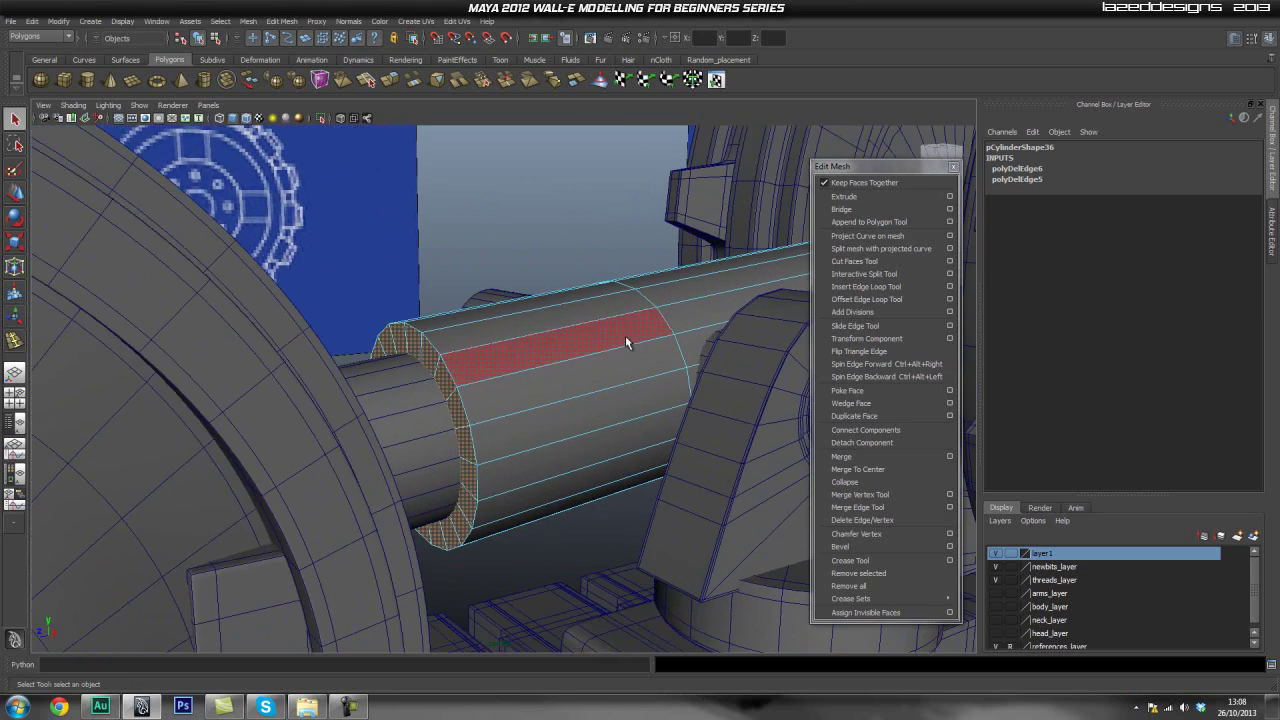
Extrude the cap faces, scale them to about 0.81 and move them outward to form a tapered end.
alt+right_drag(625, 339, 633, 321)
click(864, 197)
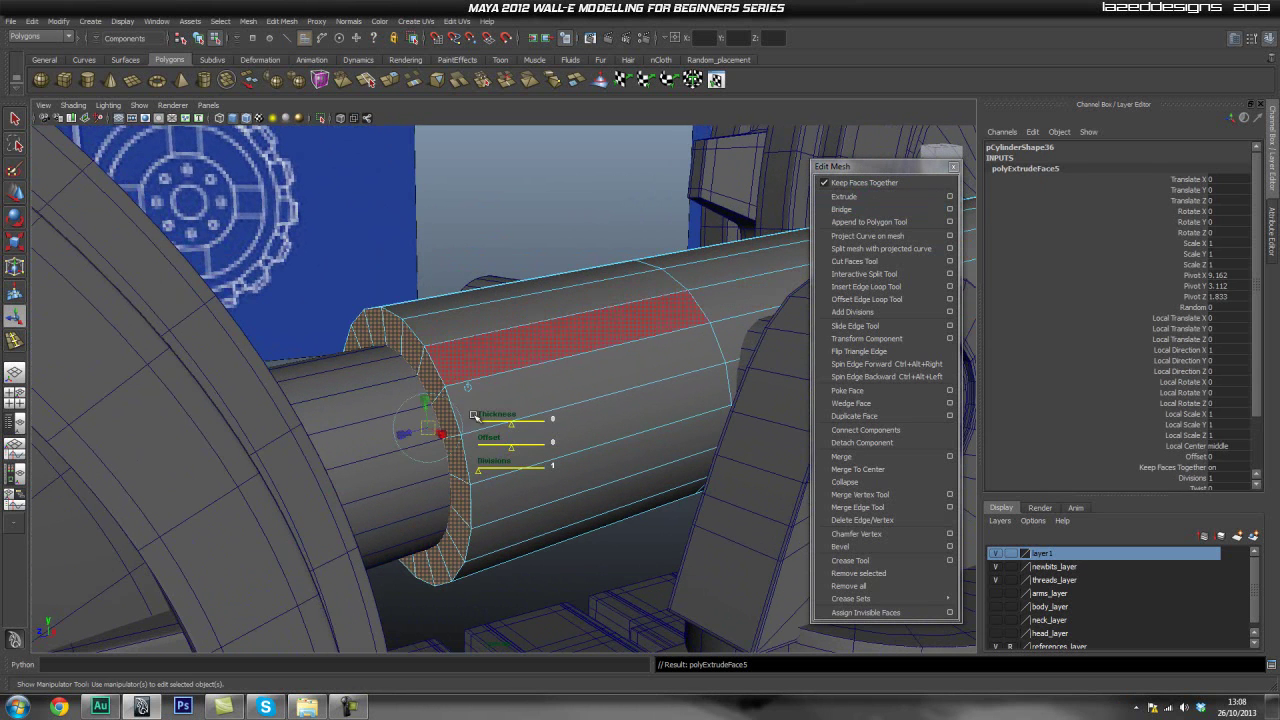
key(r)
drag(401, 452, 357, 475)
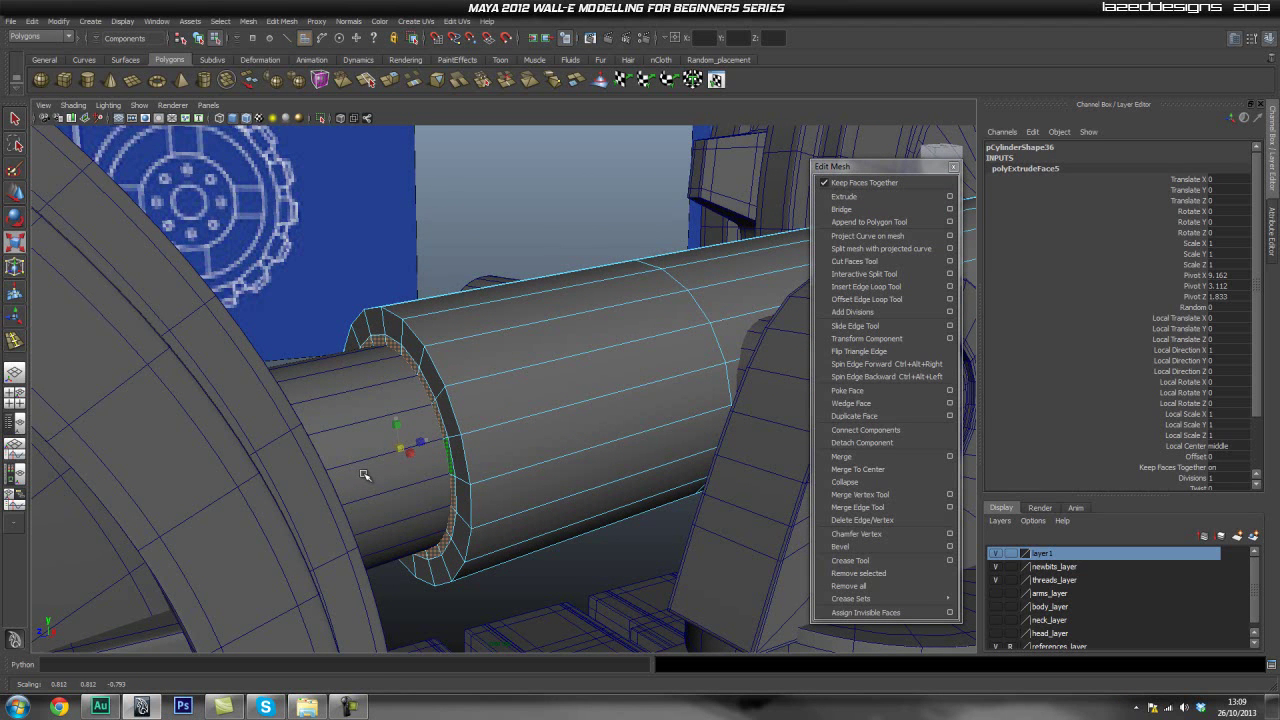
key(w)
drag(372, 459, 350, 462)
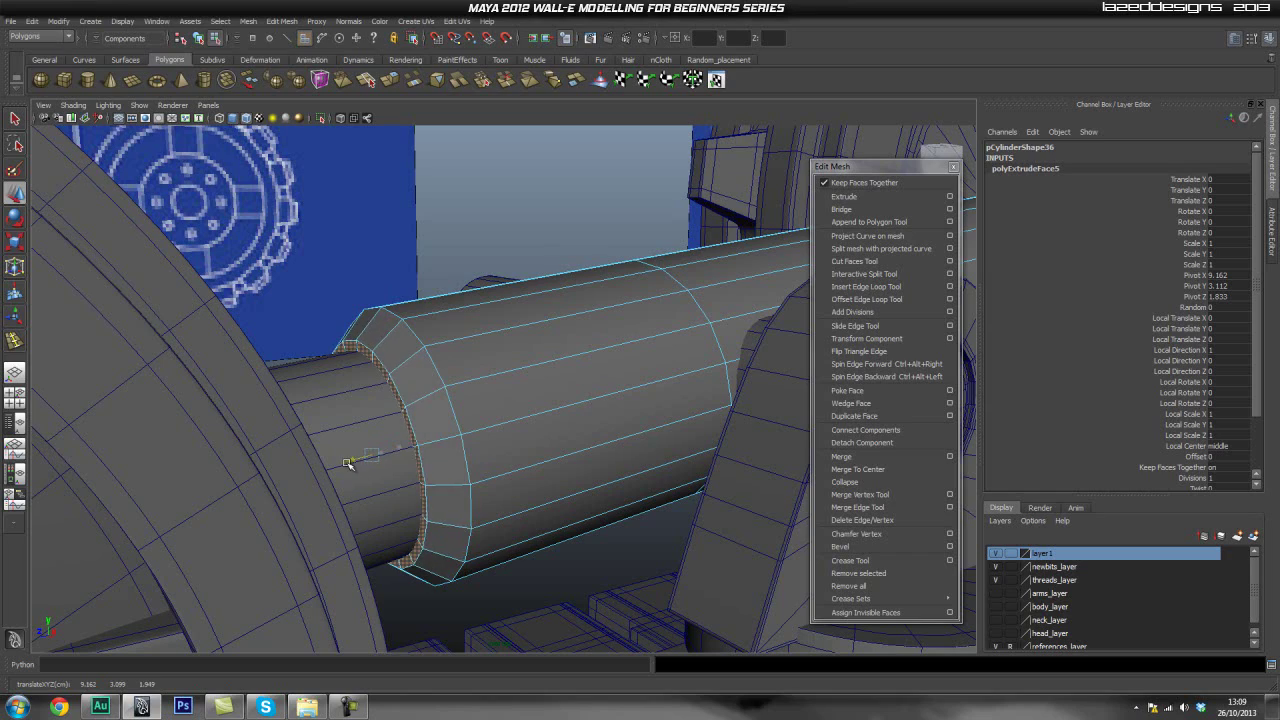
Examine the sleeve's tapered end and the surrounding track parts from several angles.
scroll(549, 443, down, 4)
alt+drag(549, 443, 194, 477)
scroll(605, 384, down, 2)
alt+drag(605, 385, 716, 392)
alt+middle_drag(331, 431, 420, 428)
alt+drag(180, 410, 286, 417)
scroll(529, 471, up, 4)
alt+middle_drag(326, 403, 328, 362)
scroll(503, 416, up, 1)
scroll(503, 416, up, 2)
mouse_move(323, 426)
alt+mouse_down()
mouse_move(341, 424)
mouse_move(309, 423)
alt+mouse_up()
alt+middle_drag(309, 423, 430, 390)
alt+right_drag(360, 400, 443, 429)
alt+middle_drag(300, 402, 373, 392)
Extrude the cap faces into a narrow rim scaled to about 0.94, and extrude them again inward to form a recess.
click(879, 200)
key(r)
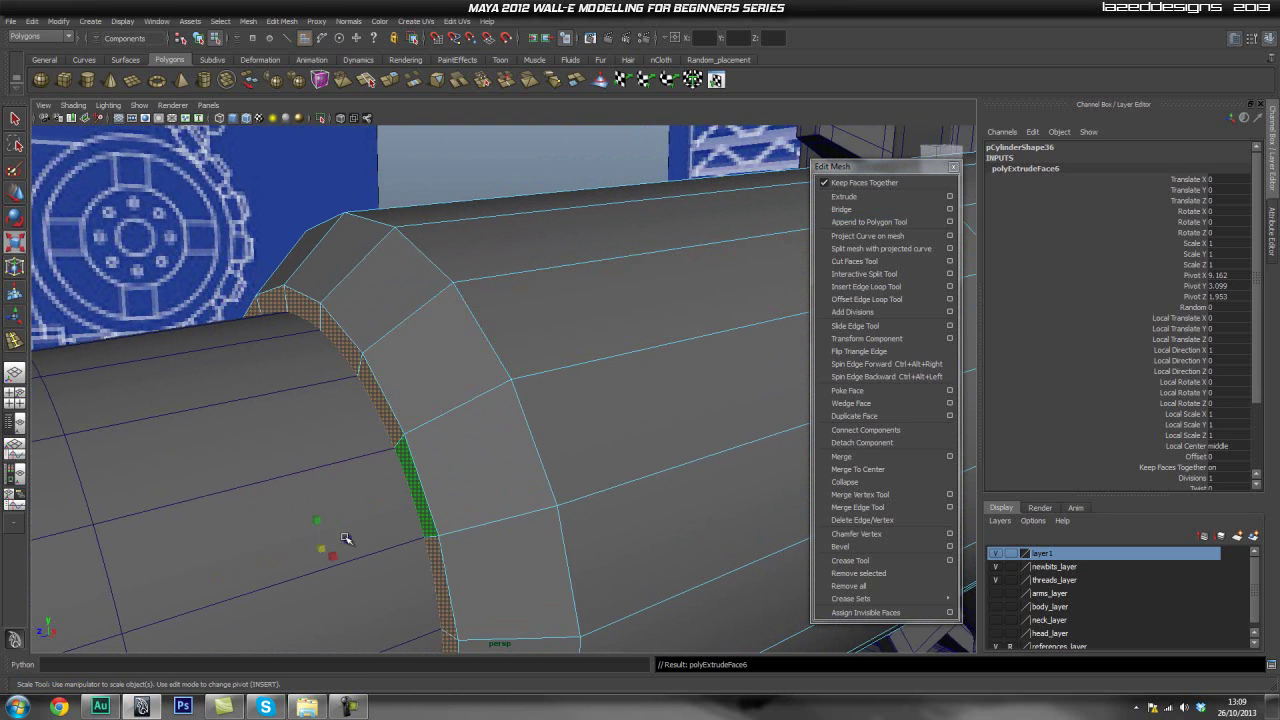
drag(321, 548, 311, 557)
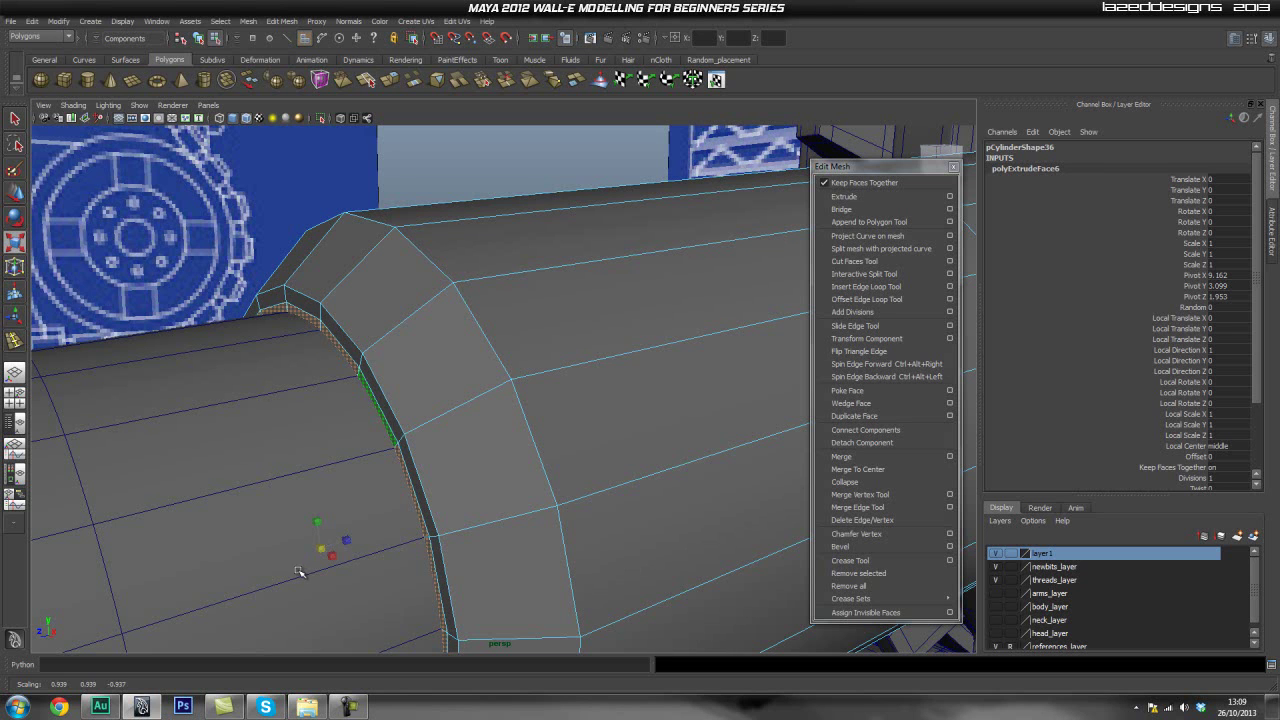
click(885, 198)
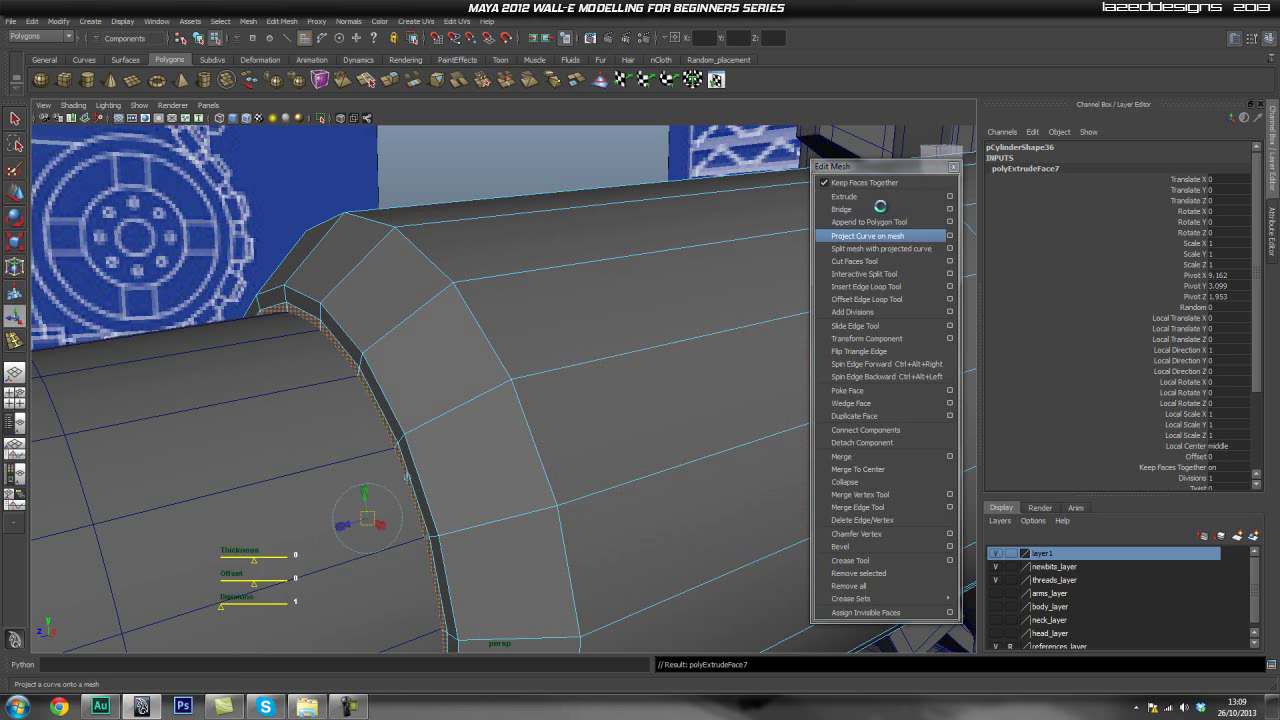
key(w)
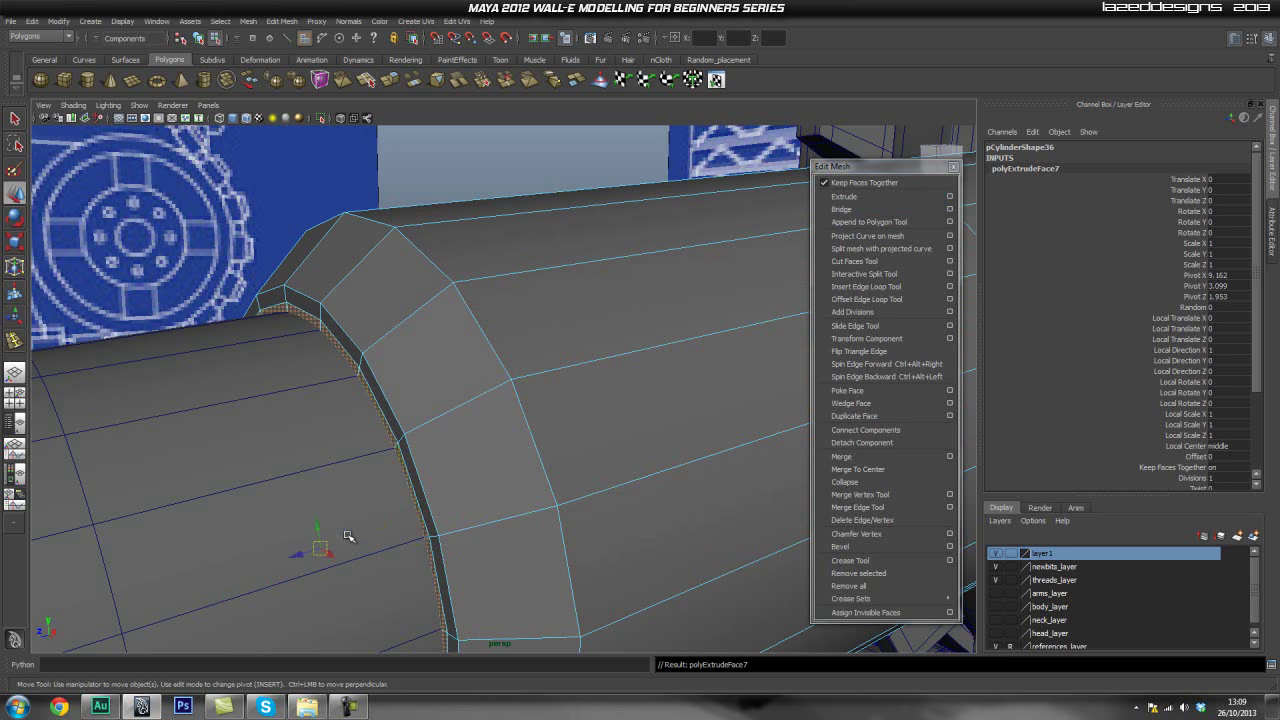
drag(296, 556, 323, 555)
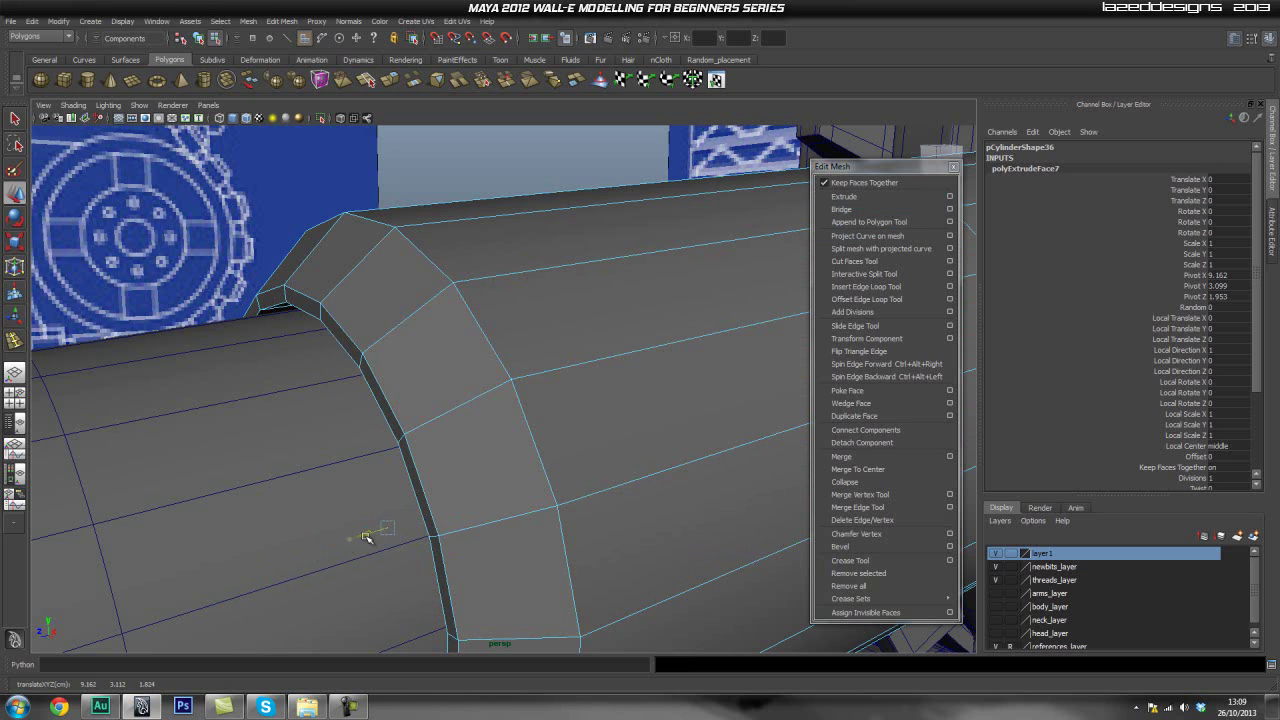
key(4)
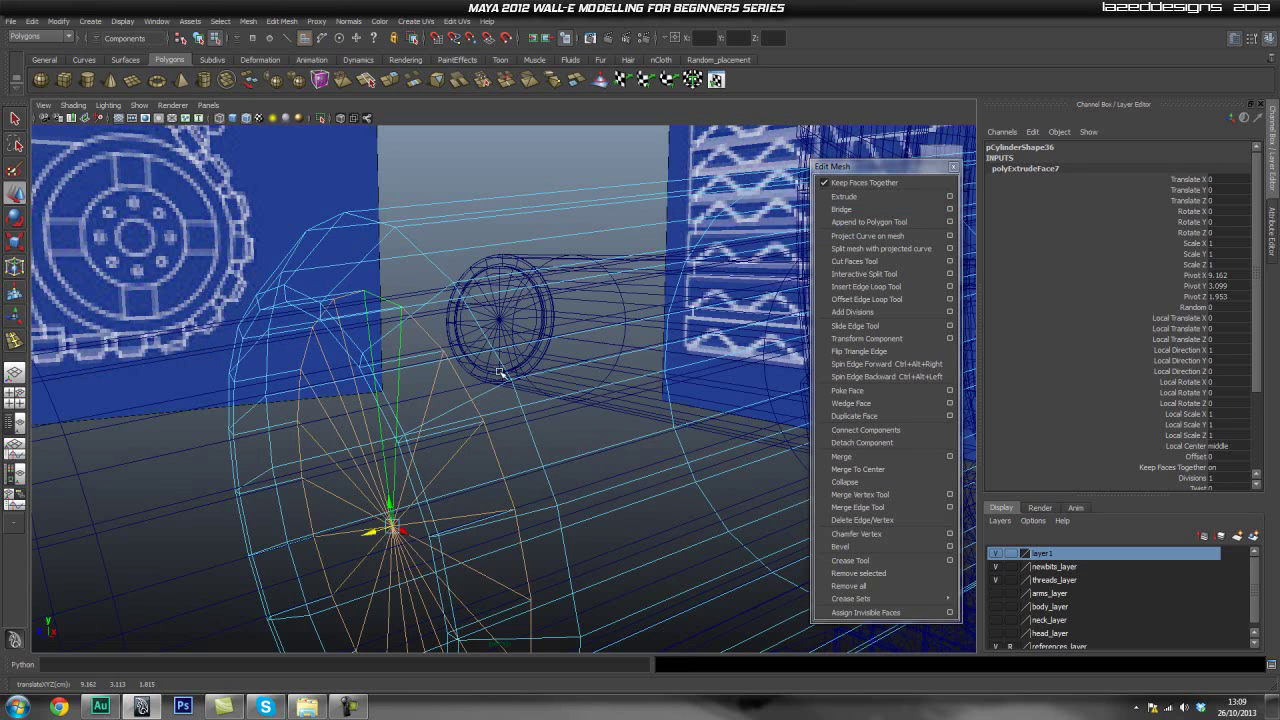
Extrude the recess floor slightly along the rod, and extrude it again with a slight inward scale to add supporting edges.
click(845, 196)
key(w)
drag(376, 535, 374, 534)
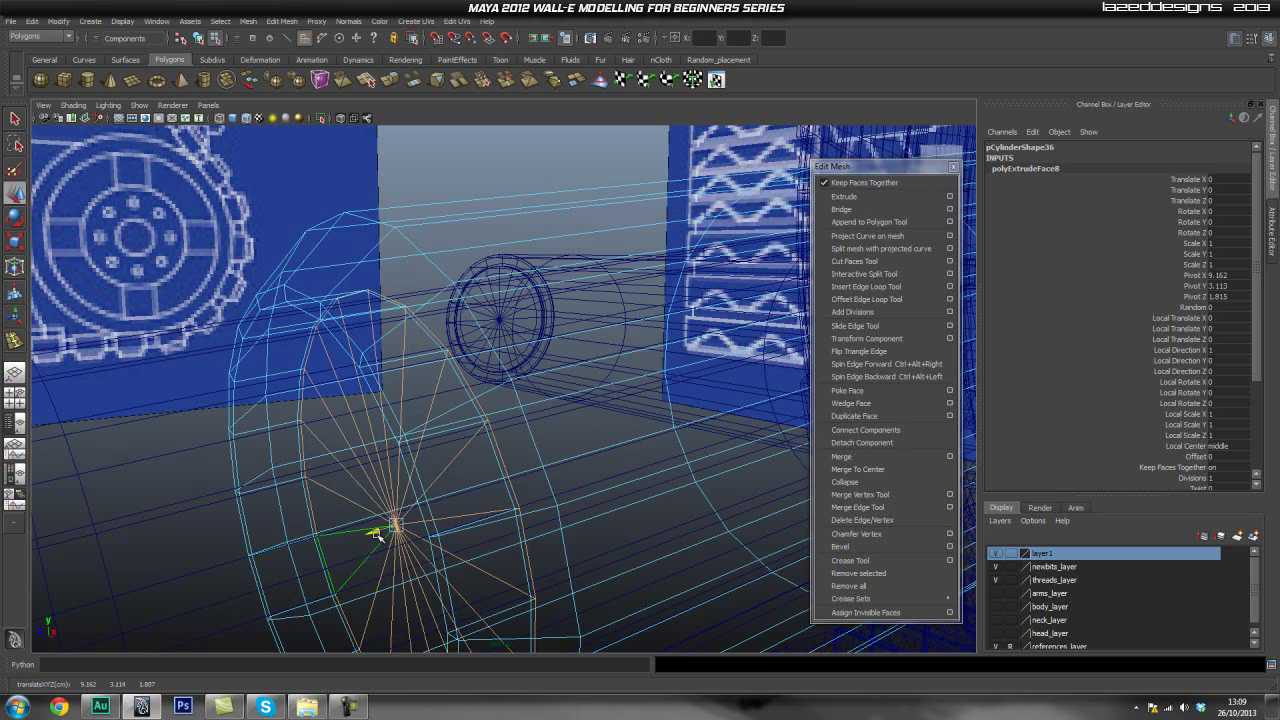
click(845, 196)
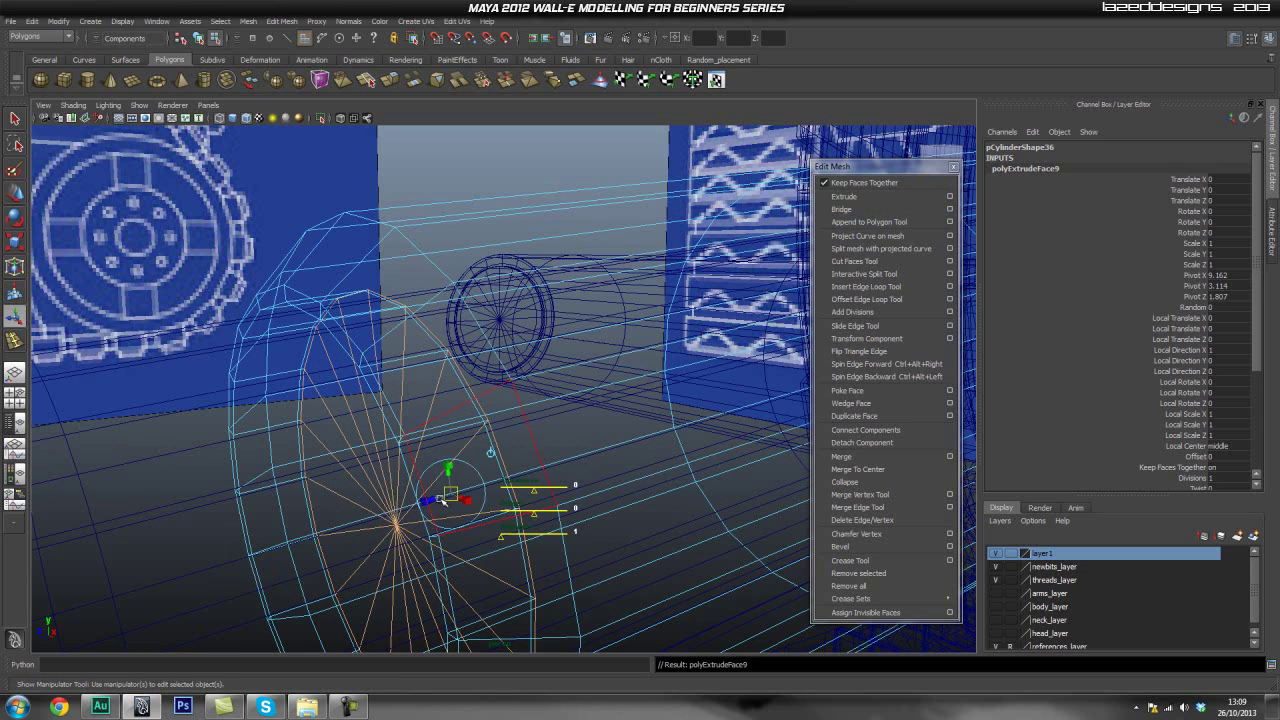
drag(396, 525, 390, 534)
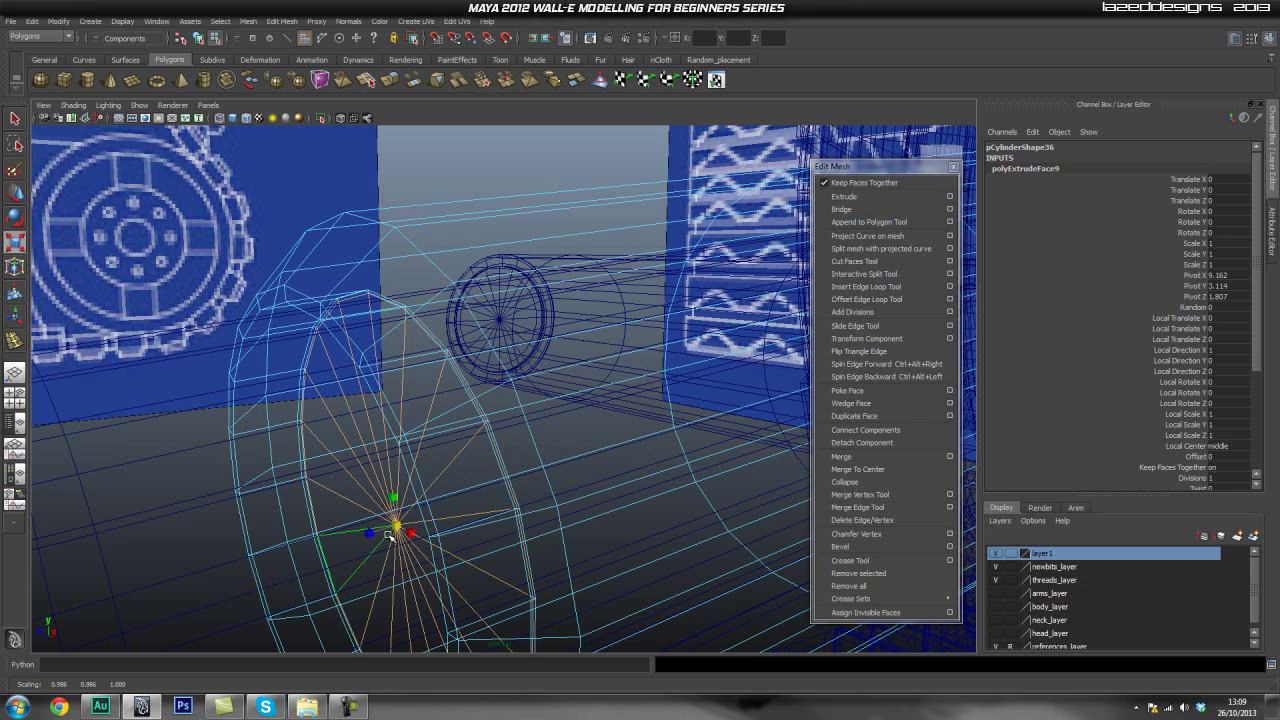
key(5)
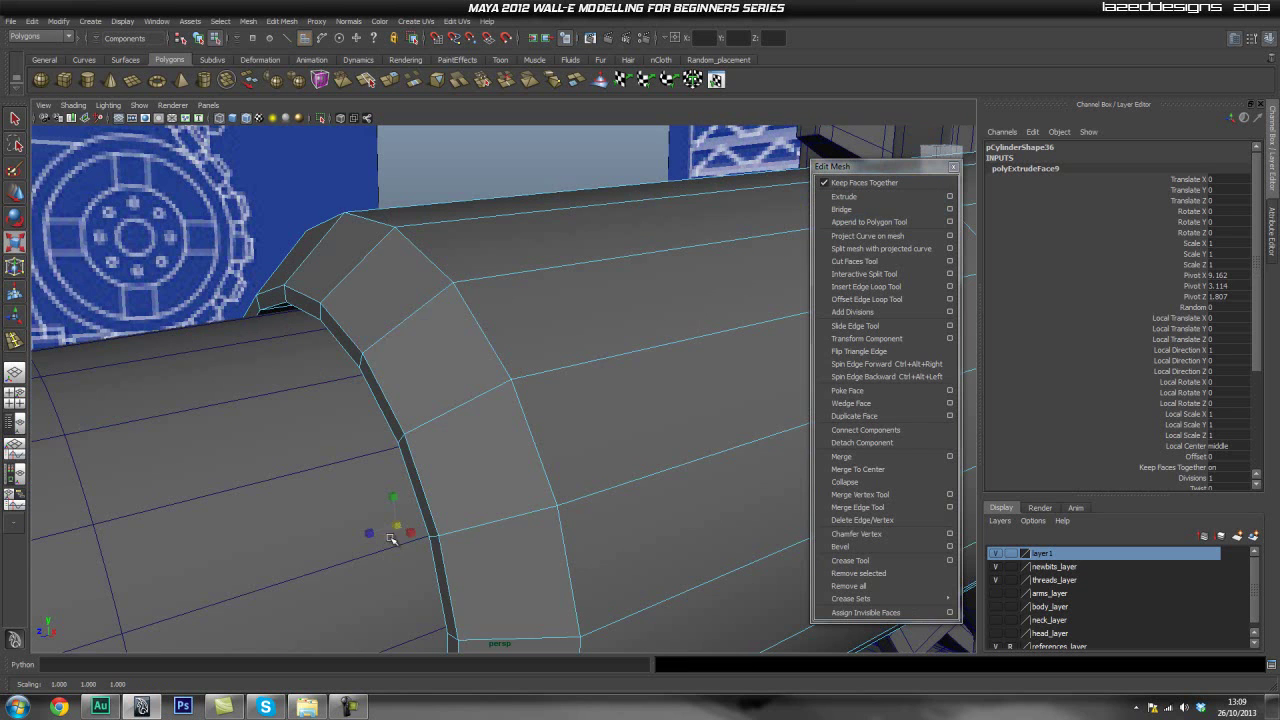
Leave face editing, select the whole sleeve and isolate it with its recessed end in view.
key(q)
right_click(454, 382)
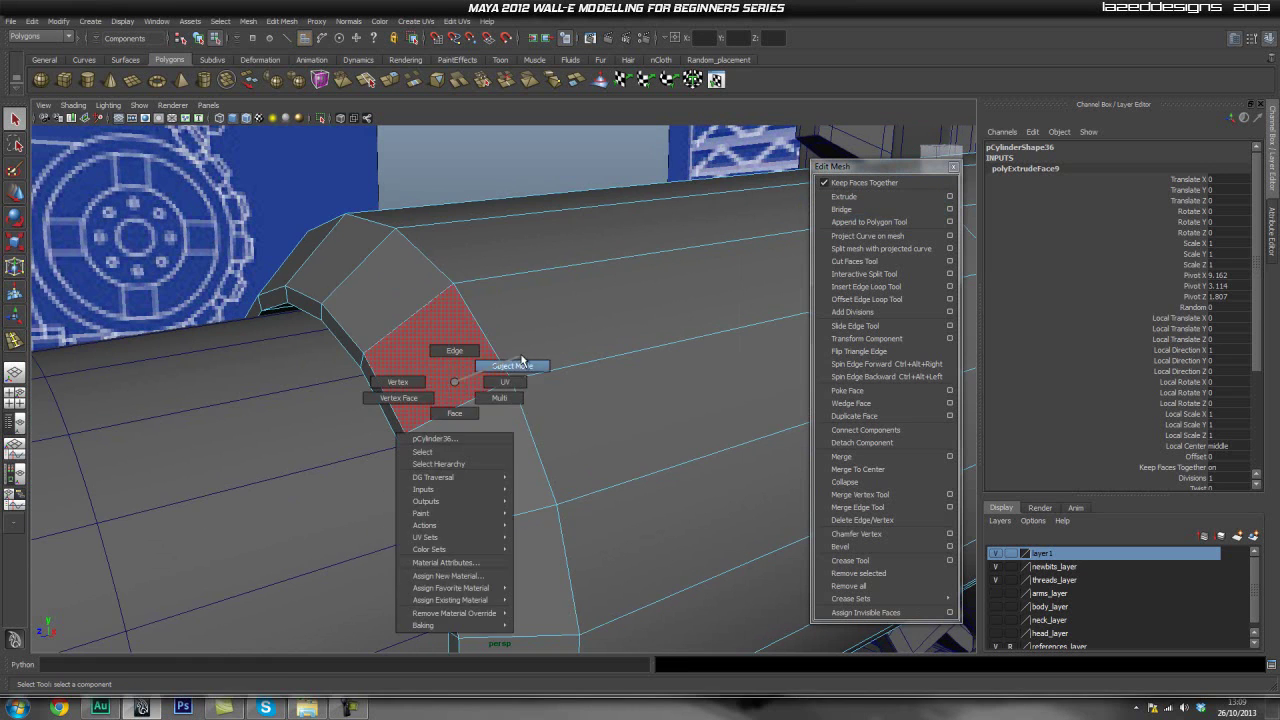
right_drag(454, 382, 508, 366)
click(417, 380)
click(403, 209)
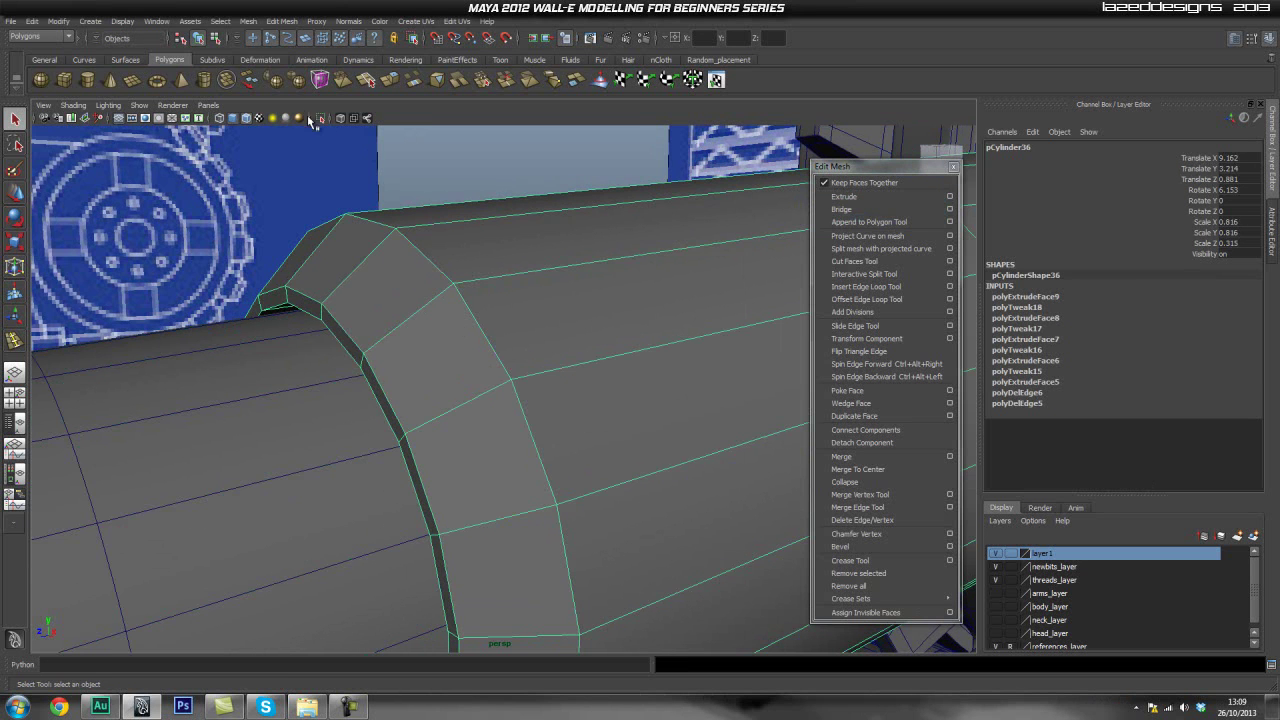
click(320, 118)
alt+drag(284, 422, 442, 357)
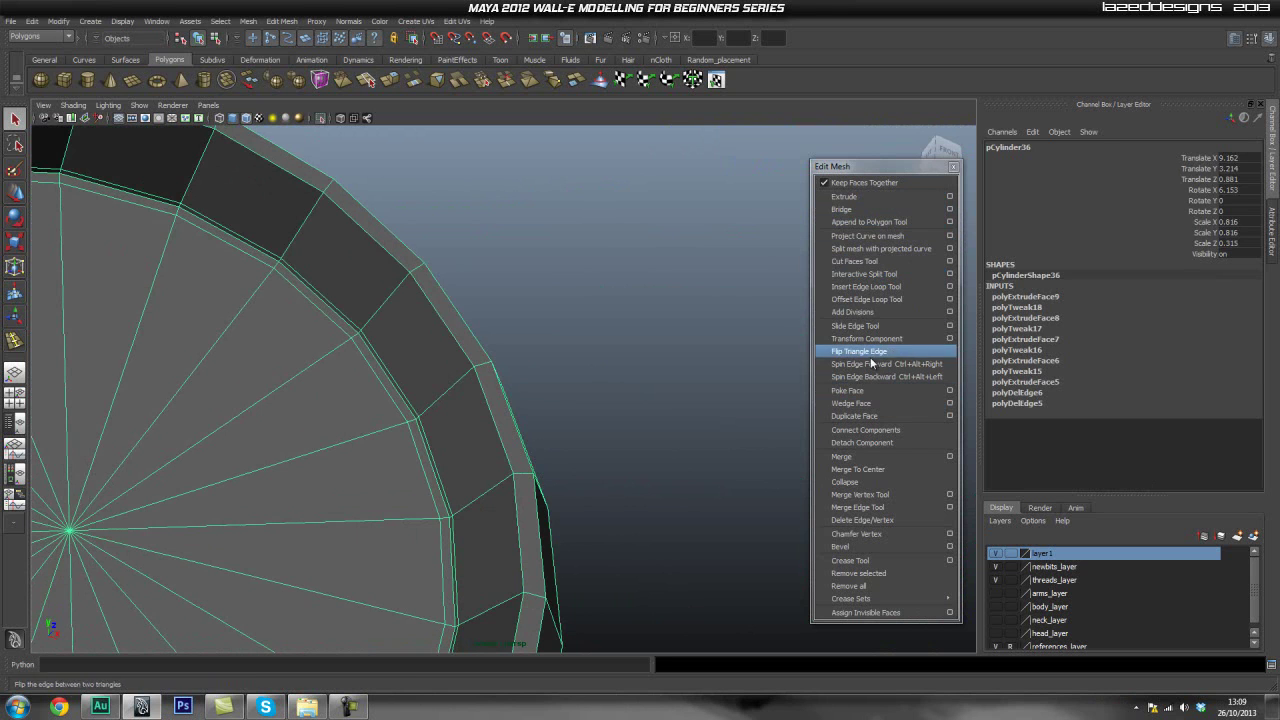
Insert supporting edge loops around the recess, rim and tapered edge of the sleeve's end.
click(870, 287)
drag(464, 386, 474, 369)
alt+right_drag(374, 418, 506, 420)
alt+drag(506, 420, 486, 443)
alt+right_drag(486, 443, 363, 480)
alt+drag(281, 477, 394, 439)
mouse_move(505, 396)
alt+mouse_down()
mouse_move(551, 426)
mouse_move(477, 449)
mouse_move(505, 419)
alt+mouse_up()
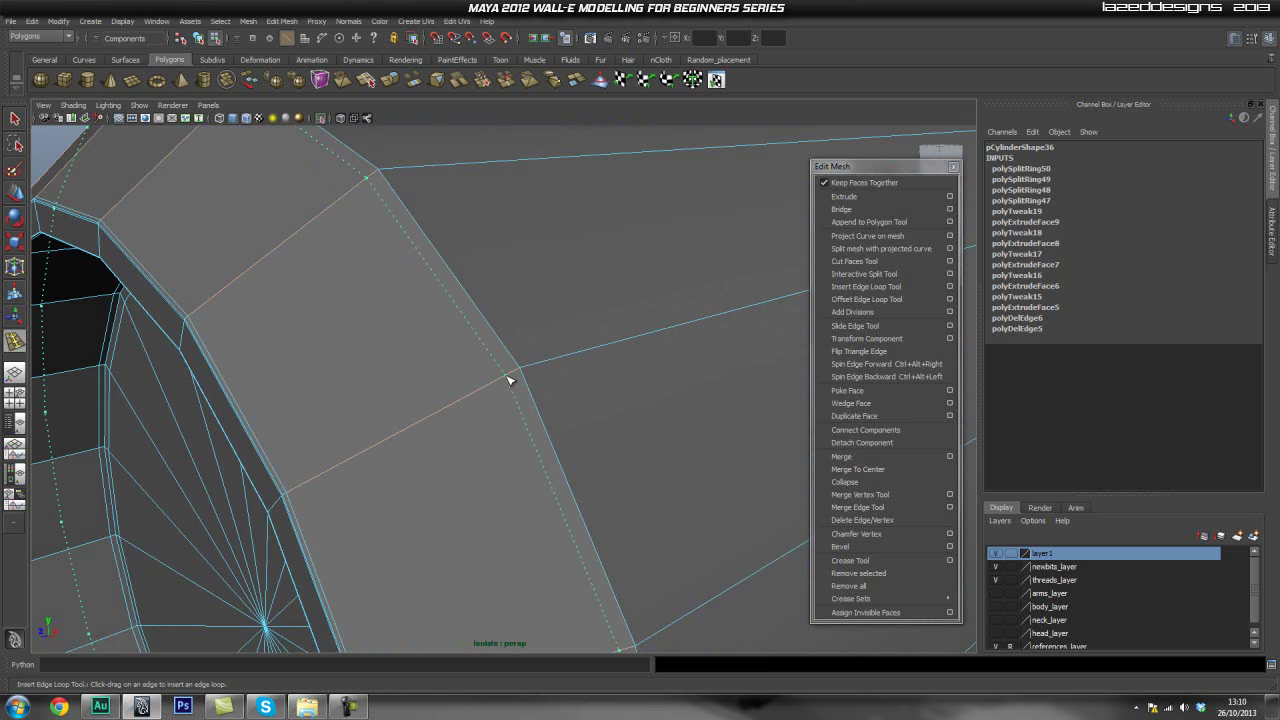
drag(519, 375, 531, 373)
click(546, 366)
Select the sleeve as an object, turn on its smooth preview and show it deselected within the whole model.
alt+right_drag(531, 373, 380, 400)
alt+middle_drag(726, 337, 490, 405)
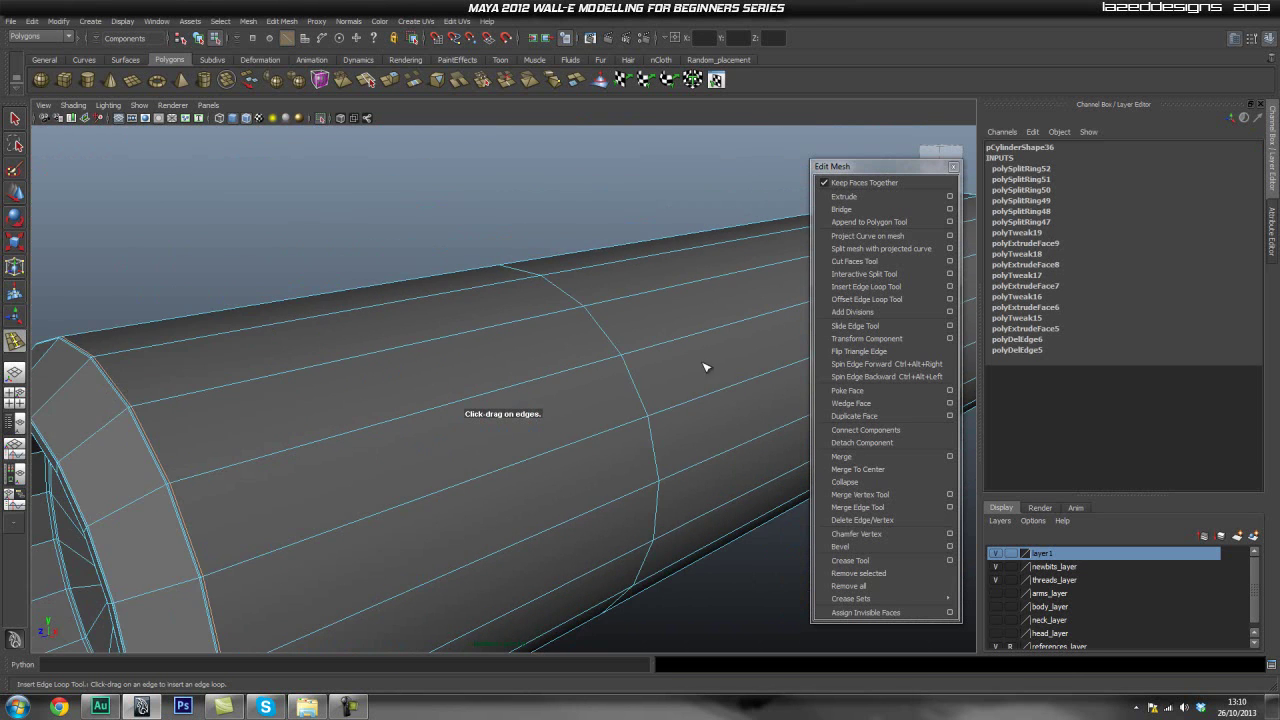
alt+right_drag(706, 343, 503, 437)
alt+right_drag(690, 402, 372, 414)
key(q)
right_drag(531, 396, 601, 376)
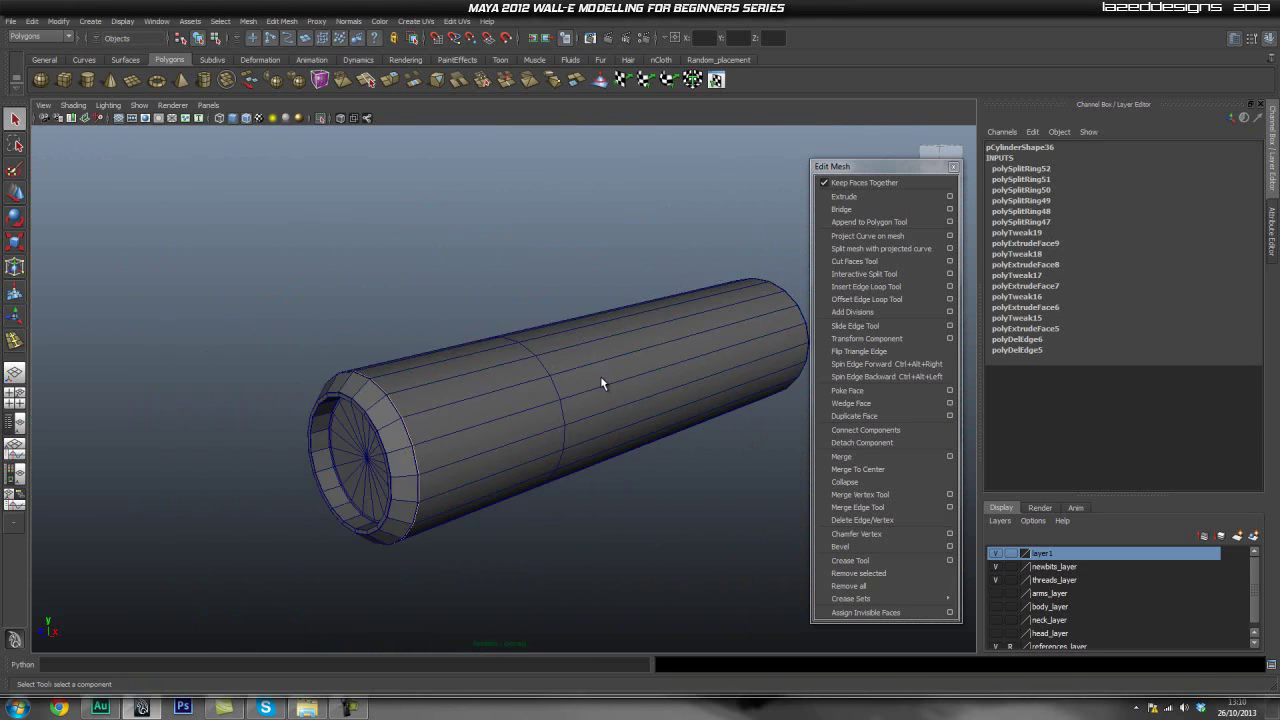
click(601, 376)
key(3)
click(556, 518)
alt+right_drag(555, 517, 343, 252)
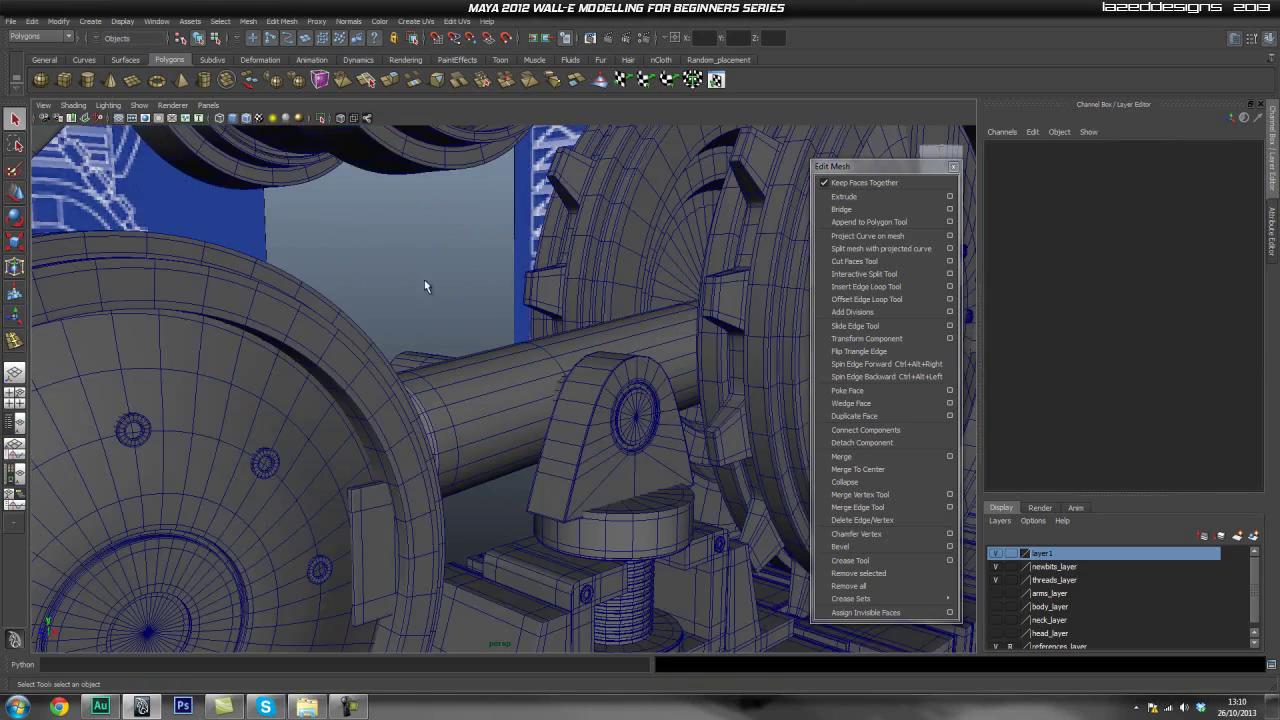
Check the finished sleeve between the wheels, and select and frame the thread_engine_mid_big tube behind the large toothed wheel.
alt+drag(424, 279, 509, 448)
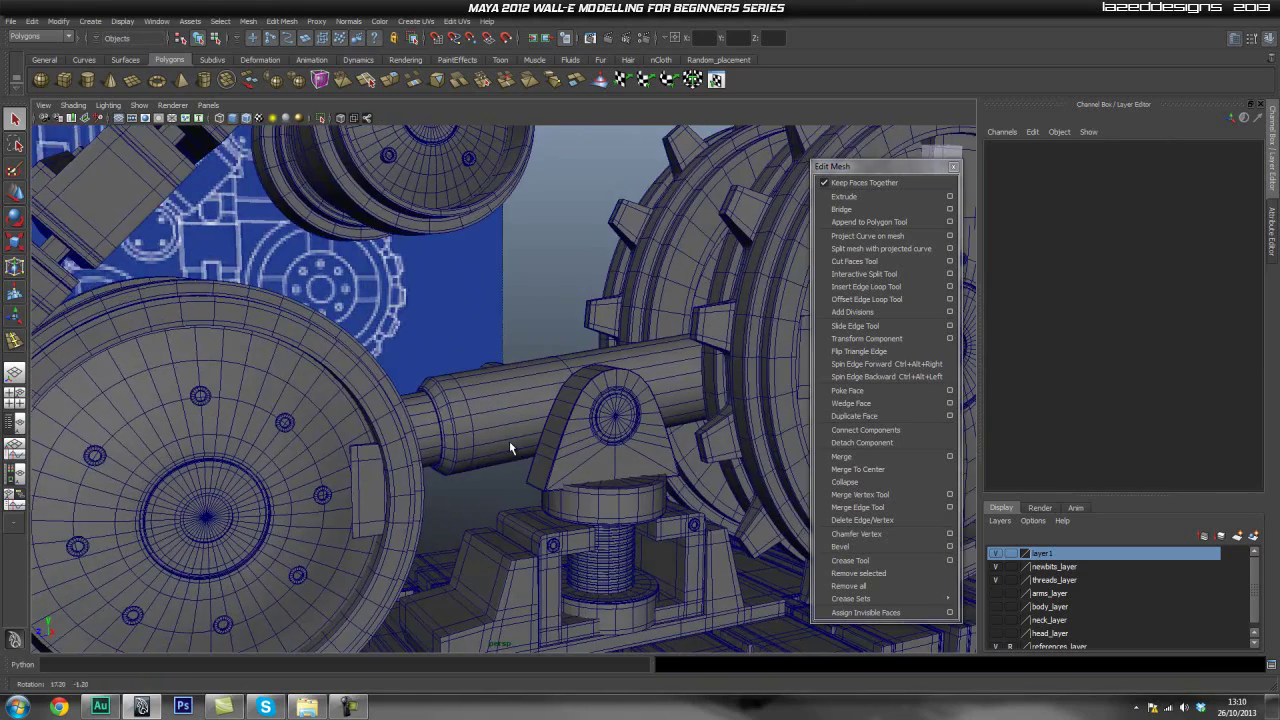
alt+right_drag(509, 448, 424, 443)
alt+drag(600, 410, 500, 430)
alt+middle_drag(530, 435, 472, 423)
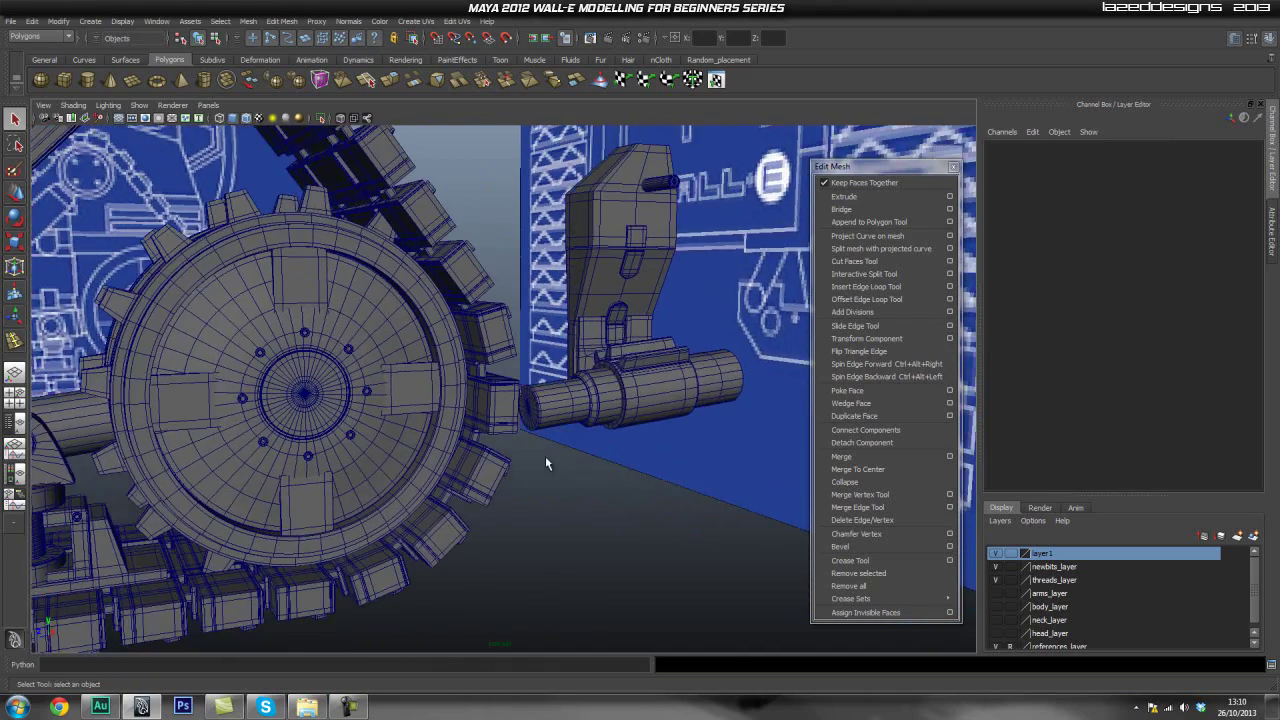
alt+middle_drag(592, 428, 522, 402)
alt+right_drag(522, 402, 568, 409)
click(601, 393)
key(f)
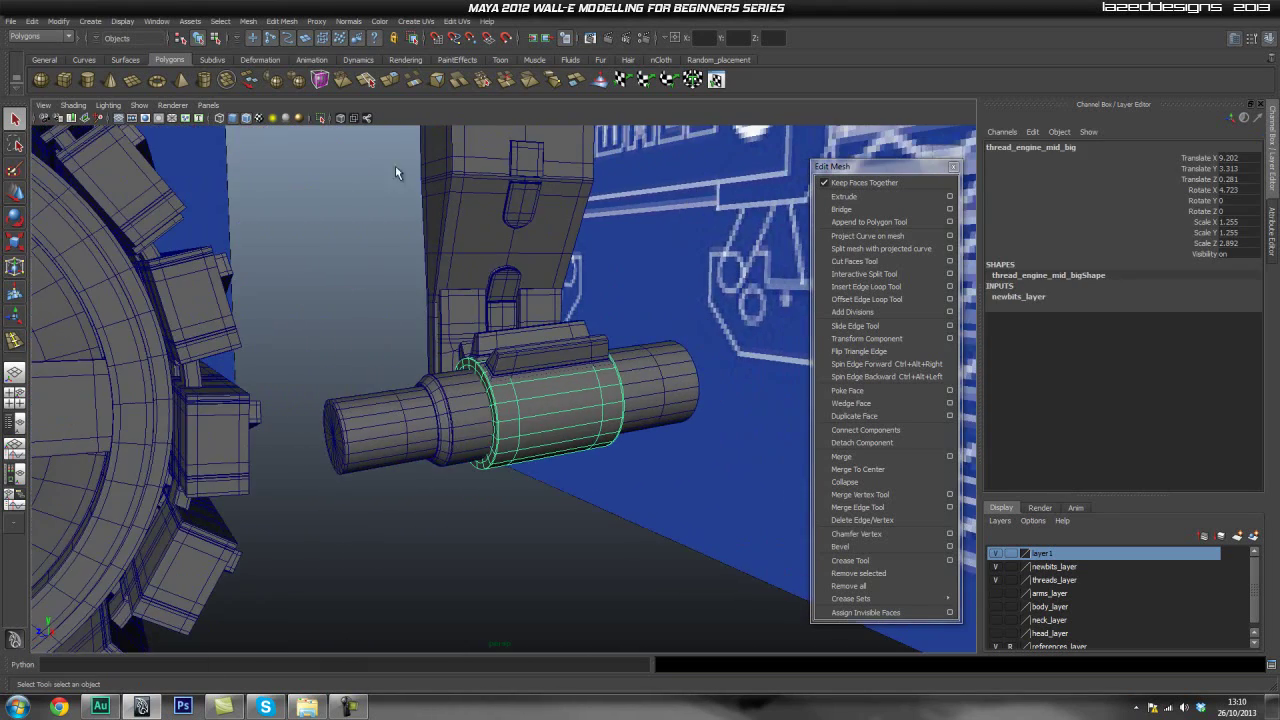
Examine the thread_engine_mid_big tube behind the toothed wheel and compare its stepped shape with the rod and sleeve between the lower wheels.
click(322, 118)
alt+drag(308, 450, 320, 477)
click(320, 120)
alt+right_drag(406, 397, 571, 520)
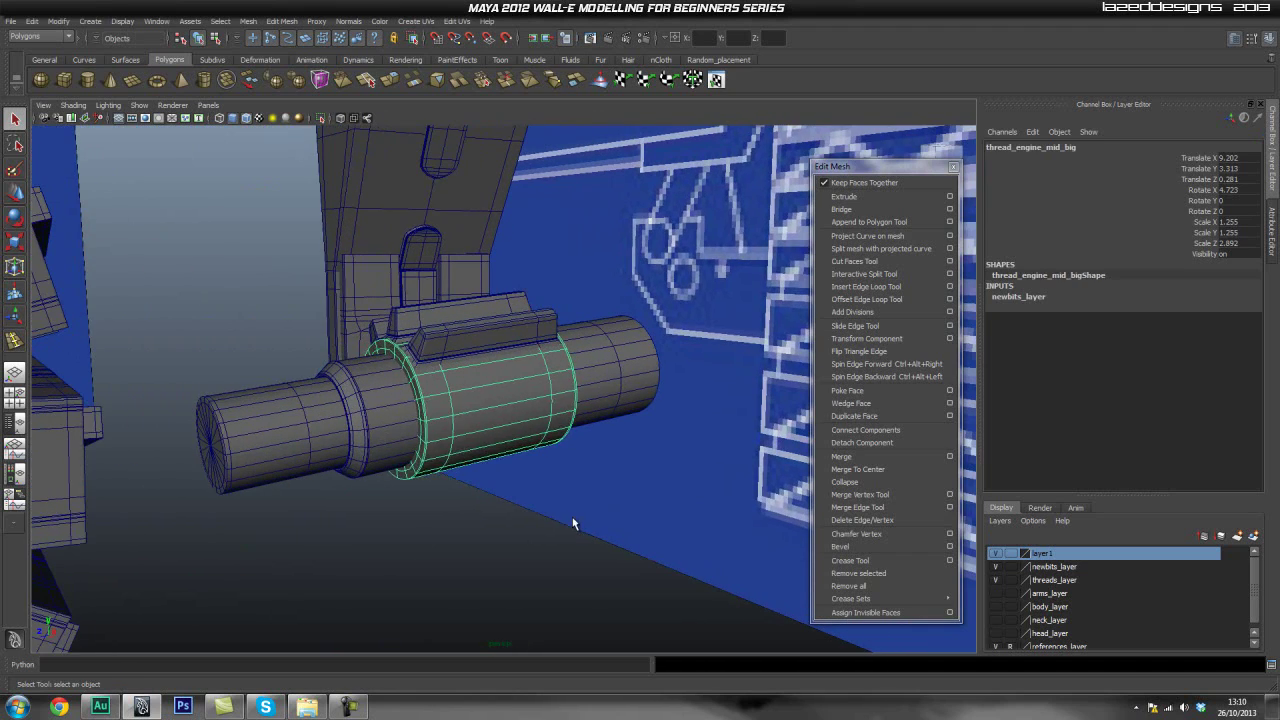
click(556, 523)
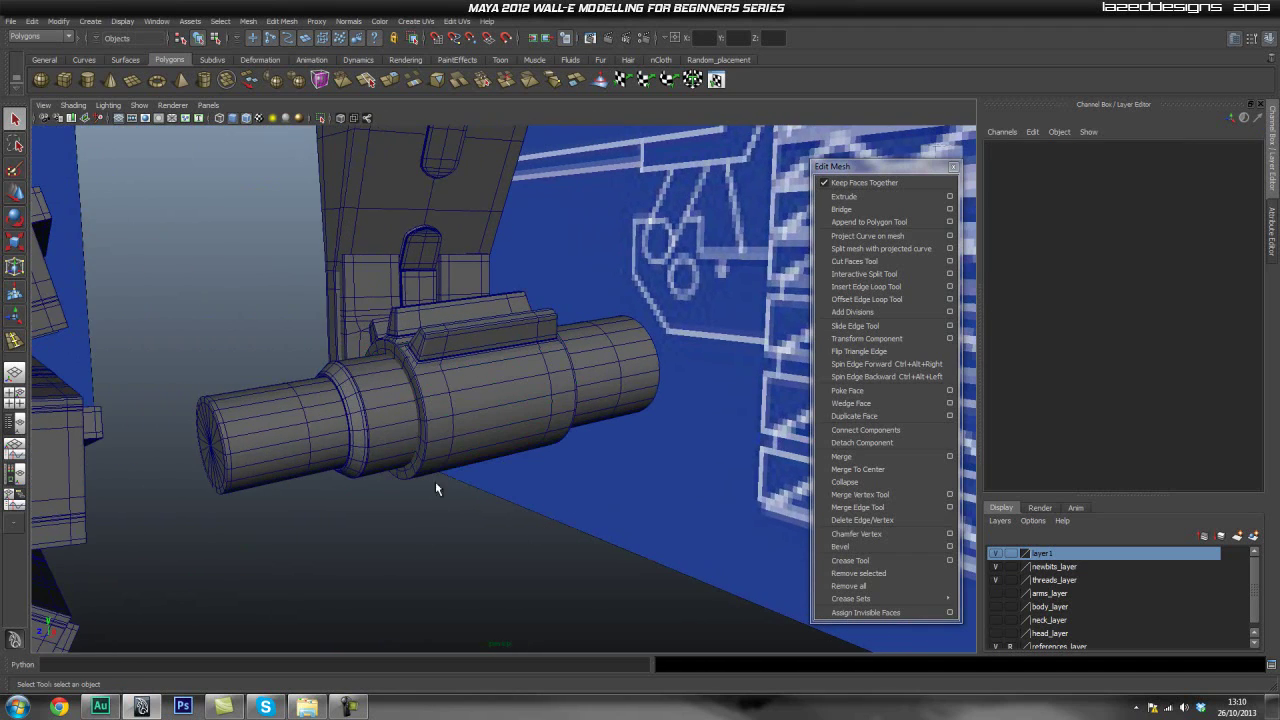
alt+right_drag(338, 436, 234, 466)
alt+middle_drag(180, 462, 271, 443)
alt+right_drag(271, 443, 165, 460)
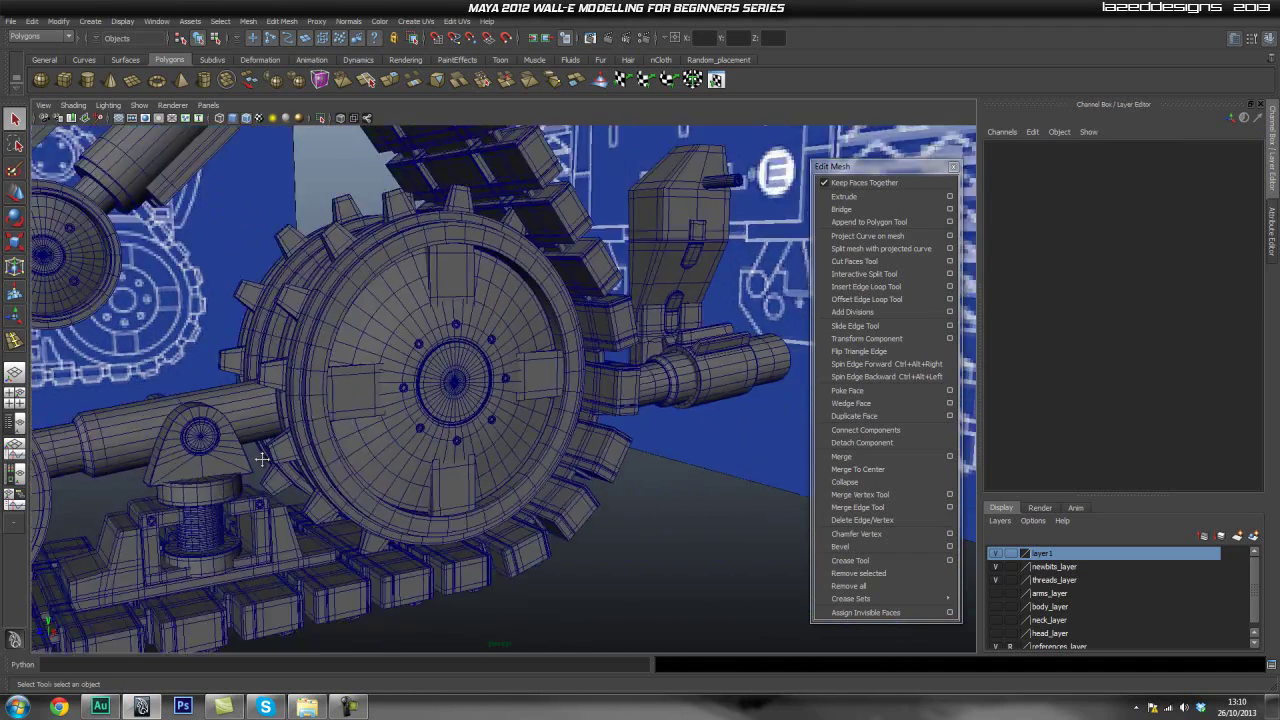
alt+middle_drag(135, 462, 225, 460)
alt+right_drag(225, 459, 312, 450)
alt+drag(500, 397, 557, 409)
alt+middle_drag(557, 409, 476, 423)
alt+drag(254, 451, 142, 438)
alt+middle_drag(142, 438, 223, 449)
Duplicate the thin rod between the lower wheels and scale the copy into a flat disc, about 1.169 across and 0.011 long.
right_drag(208, 450, 236, 442)
click(232, 453)
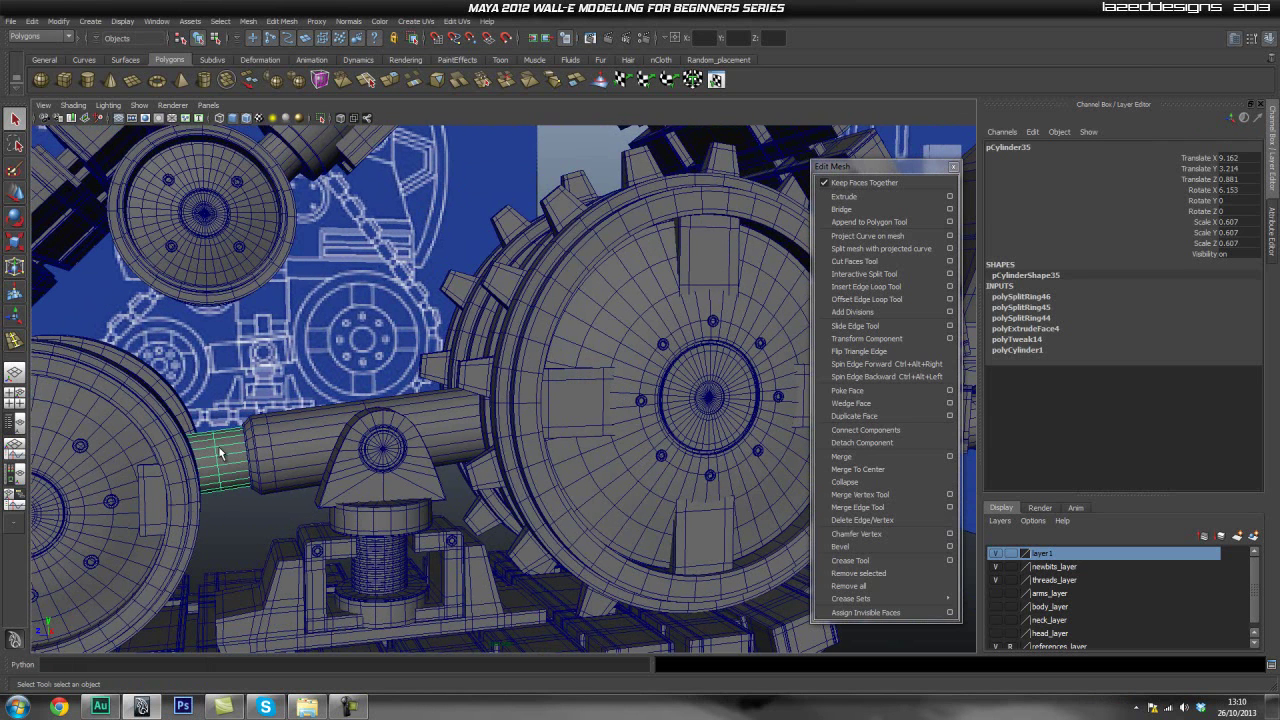
key(ctrl+d)
key(r)
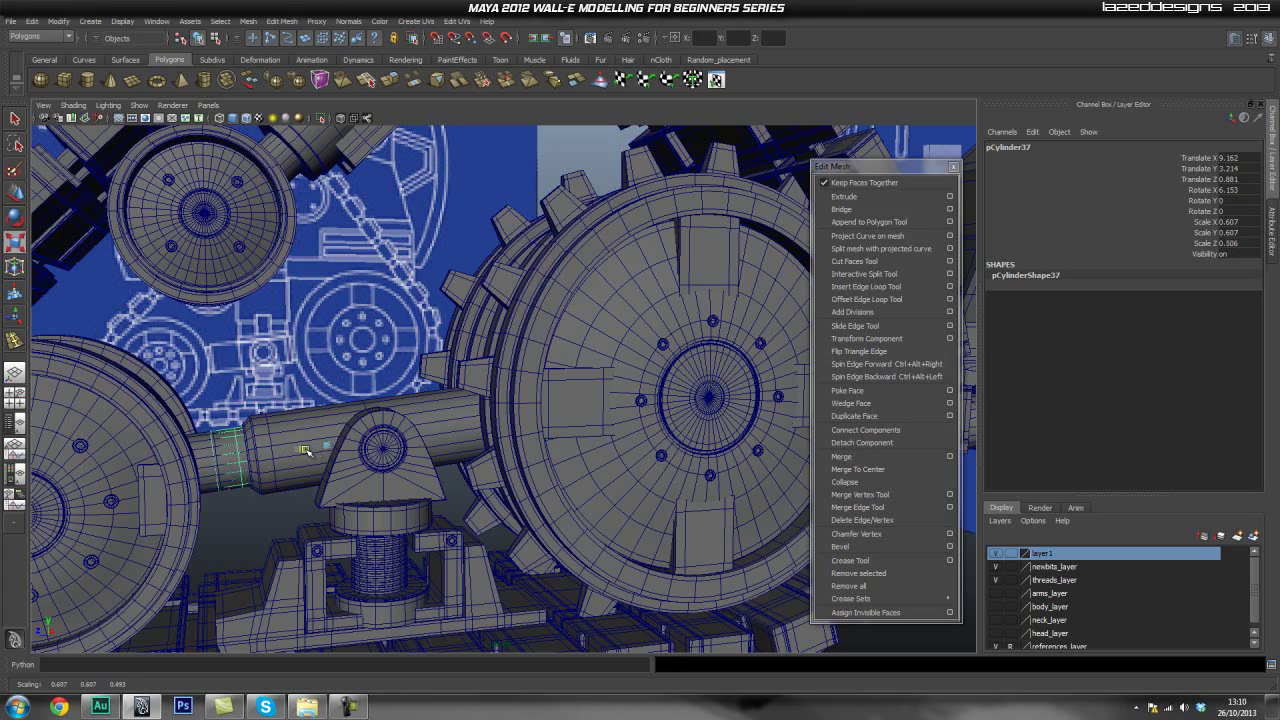
alt+drag(308, 494, 400, 480)
alt+right_drag(400, 480, 457, 486)
alt+drag(457, 486, 290, 521)
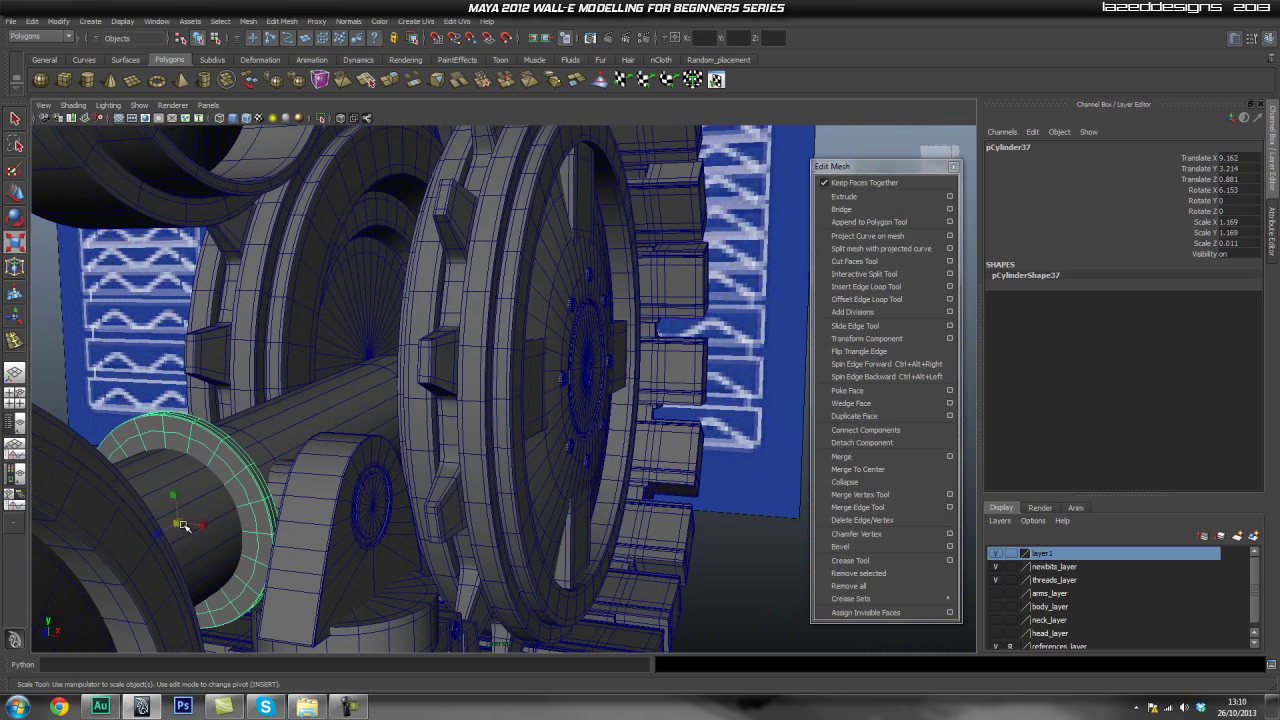
Rescale the disc into a thick collar around the sleeve, 1.054 in X and Y and 0.274 in Z.
drag(175, 525, 160, 533)
alt+drag(385, 468, 156, 500)
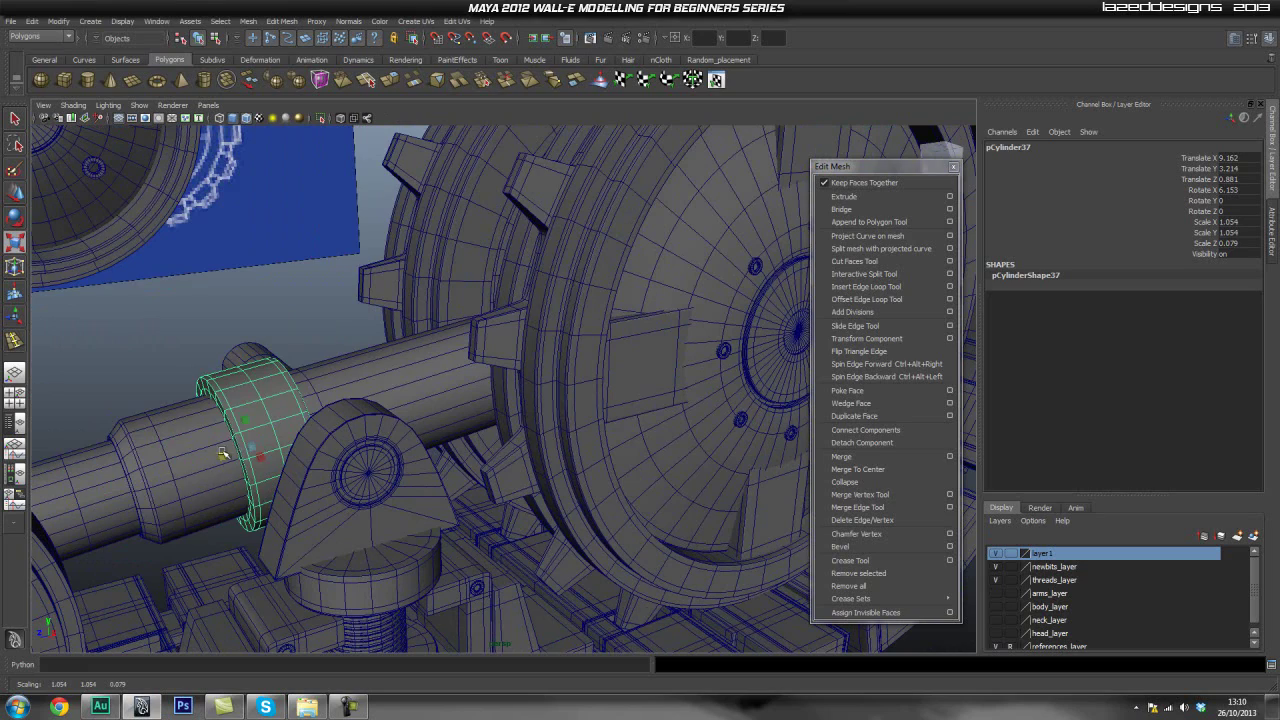
drag(226, 452, 114, 483)
alt+drag(355, 469, 123, 477)
alt+middle_drag(123, 477, 371, 463)
alt+drag(371, 463, 306, 468)
alt+right_drag(172, 487, 255, 478)
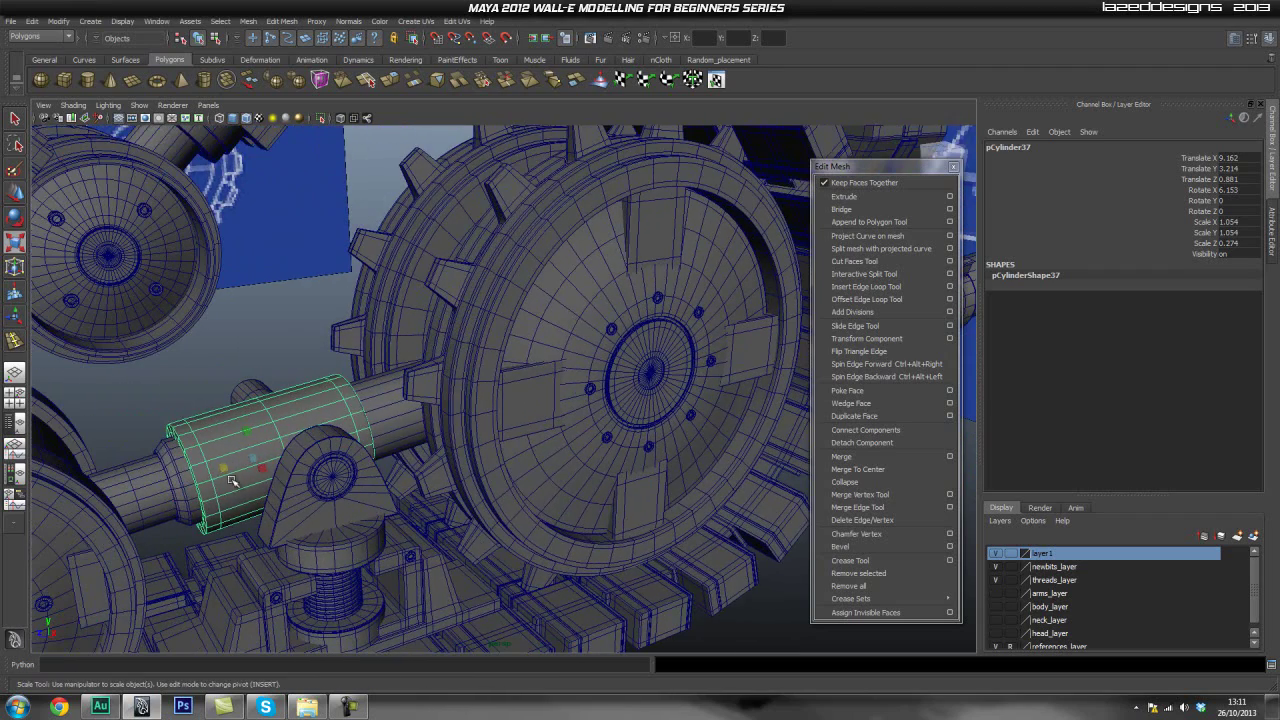
In the side view, move the collar along the sleeve over the pivot bracket, to Y 3.246 and Z 0.582.
key(space)
drag(311, 464, 382, 464)
alt+middle_drag(463, 438, 363, 491)
alt+right_drag(363, 491, 425, 486)
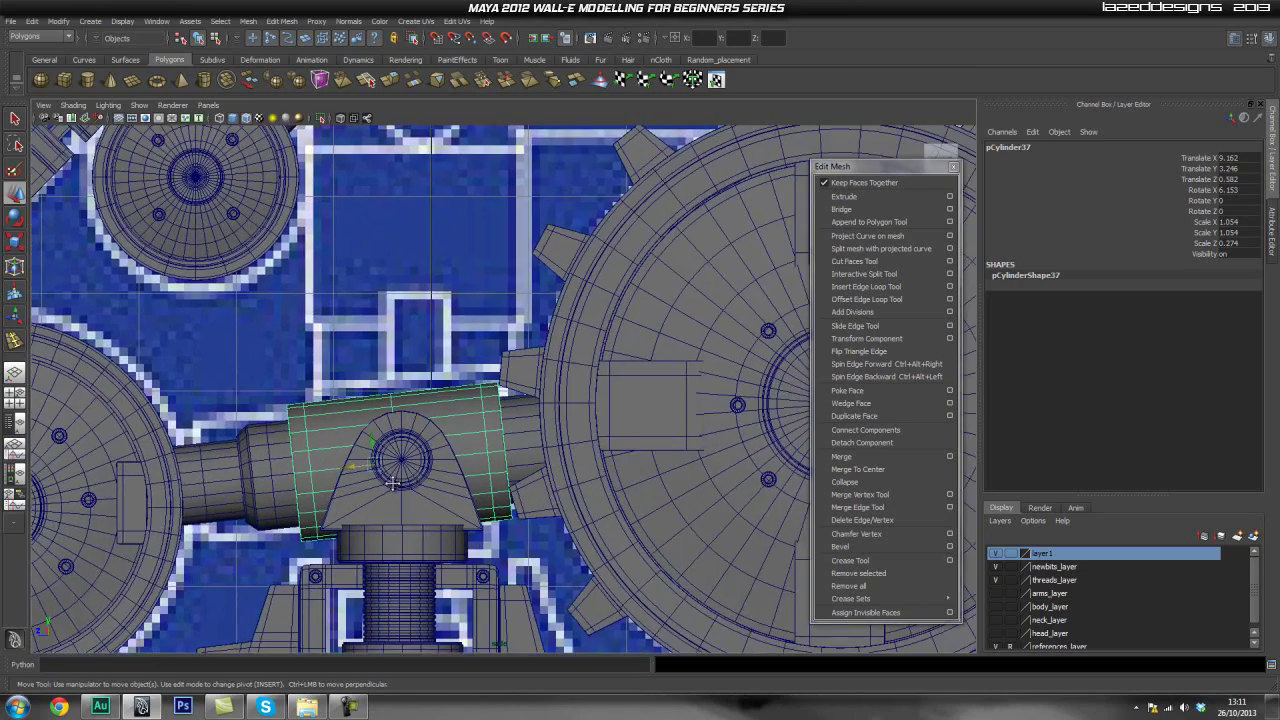
alt+middle_drag(425, 486, 457, 452)
alt+right_drag(457, 452, 345, 462)
alt+middle_drag(531, 454, 450, 471)
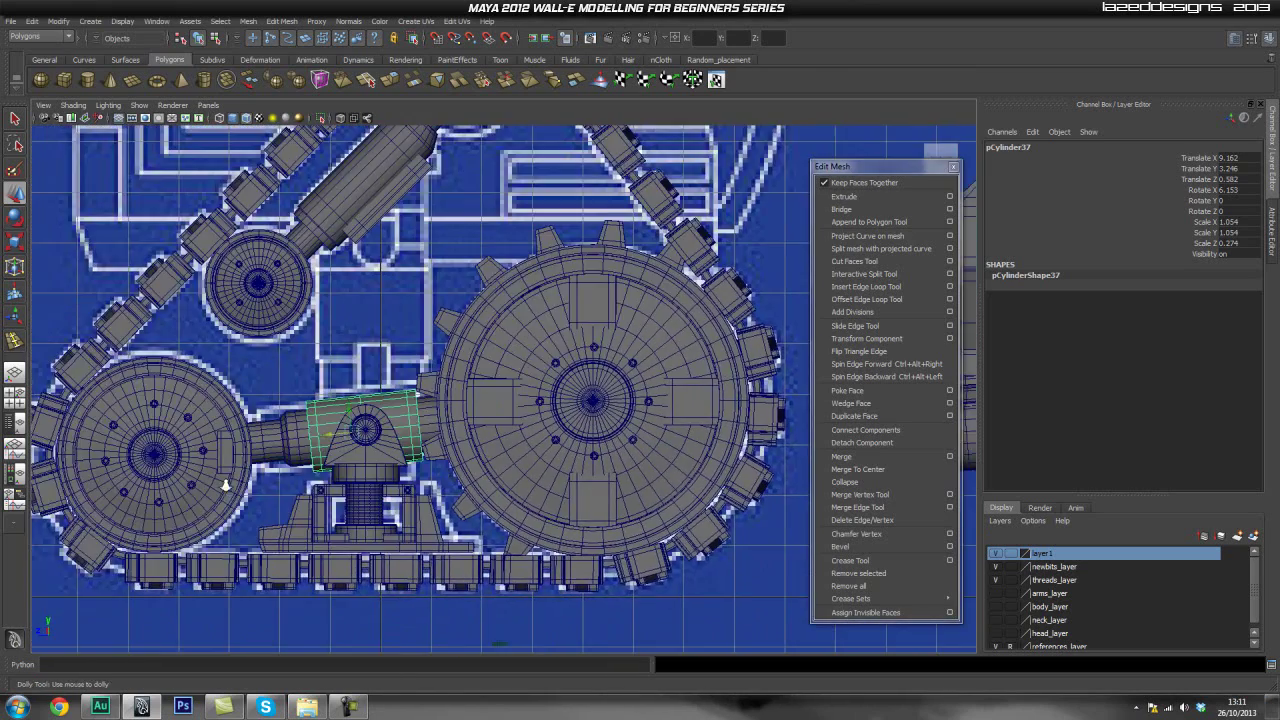
Check the collar's fit against the side blueprint, then return to the perspective view and deselect it.
alt+right_drag(175, 487, 249, 488)
alt+right_drag(419, 489, 235, 490)
alt+middle_drag(523, 459, 360, 471)
alt+right_drag(360, 470, 363, 470)
alt+middle_drag(363, 470, 491, 459)
alt+right_drag(245, 475, 334, 473)
key(space)
drag(334, 473, 262, 438)
click(132, 417)
key(q)
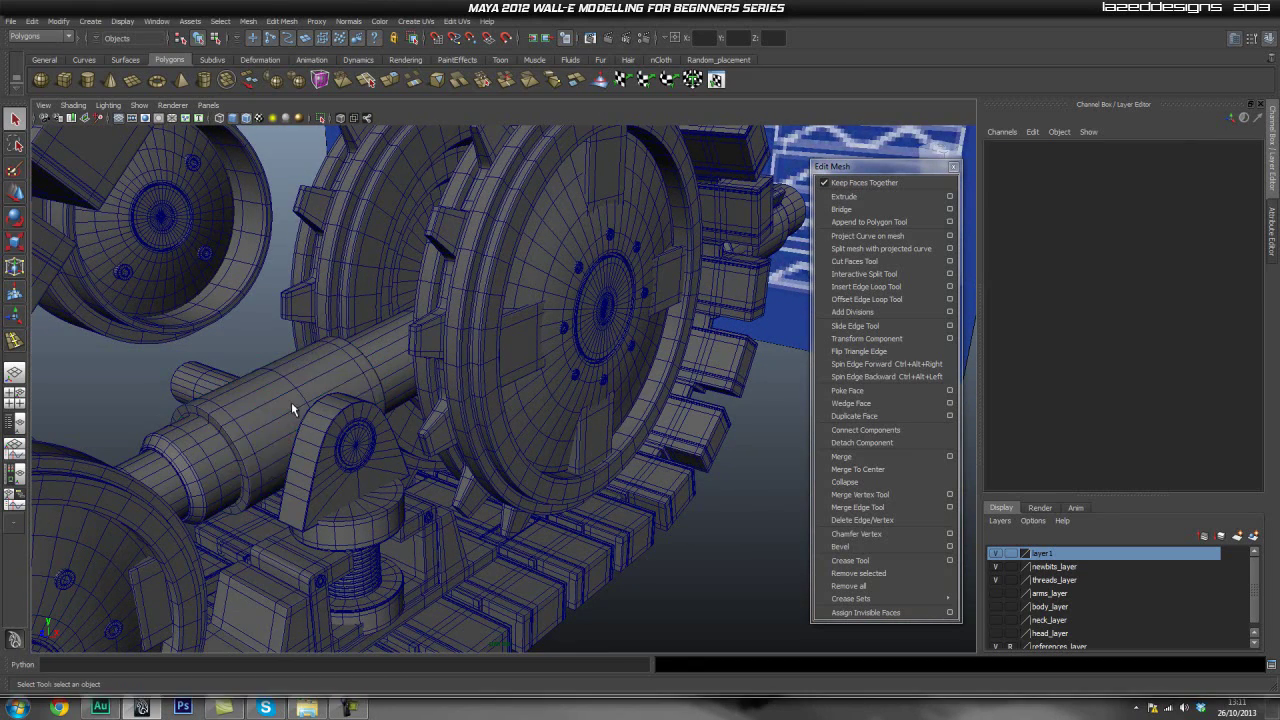
Examine the raised cooler fins on the thread_engine_mid_big tube, selecting individual fins, and compare them with the bare collar.
click(322, 395)
alt+right_drag(523, 428, 492, 425)
alt+drag(492, 425, 568, 411)
alt+middle_drag(597, 408, 400, 455)
alt+right_drag(400, 455, 657, 423)
alt+middle_drag(657, 423, 439, 483)
alt+right_drag(440, 477, 495, 423)
click(561, 403)
click(495, 384)
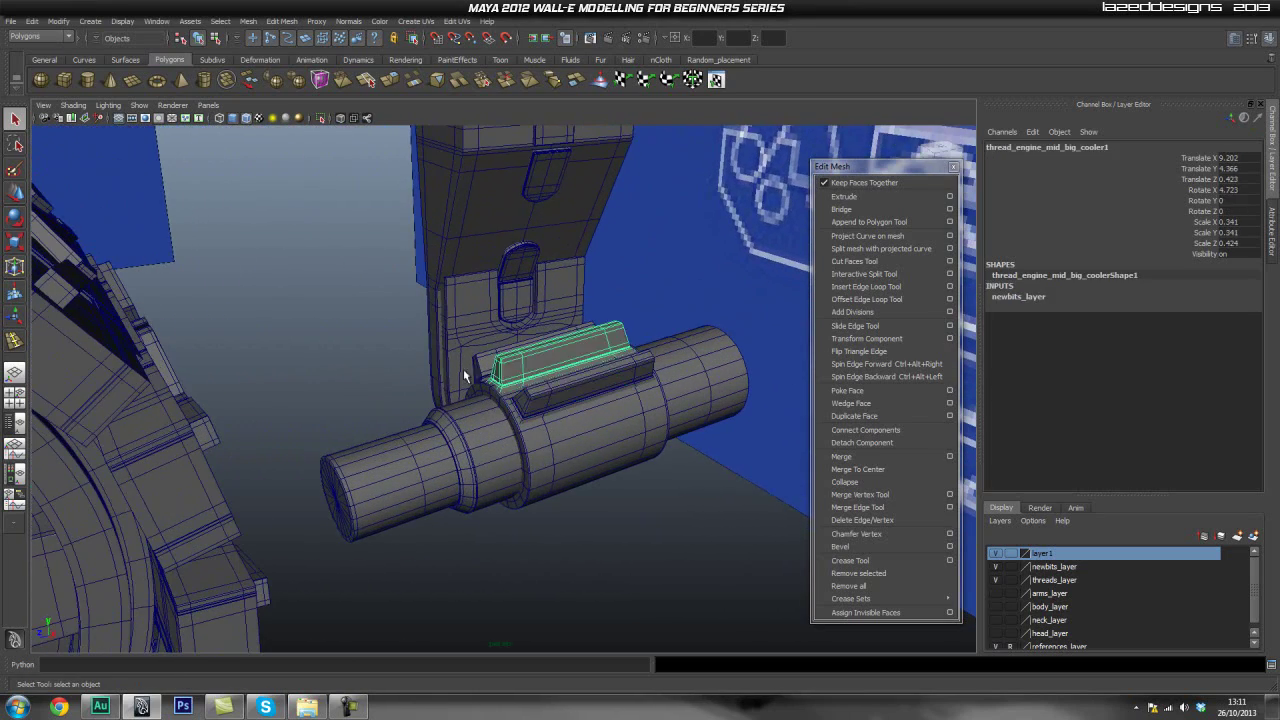
alt+right_drag(574, 510, 428, 531)
alt+drag(428, 531, 470, 545)
alt+middle_drag(665, 430, 789, 338)
alt+right_drag(631, 406, 560, 415)
alt+right_drag(317, 411, 280, 413)
alt+middle_drag(360, 411, 549, 403)
alt+drag(549, 403, 514, 377)
alt+middle_drag(514, 377, 460, 415)
alt+right_drag(460, 415, 519, 401)
alt+middle_drag(519, 401, 560, 214)
alt+right_drag(640, 420, 560, 434)
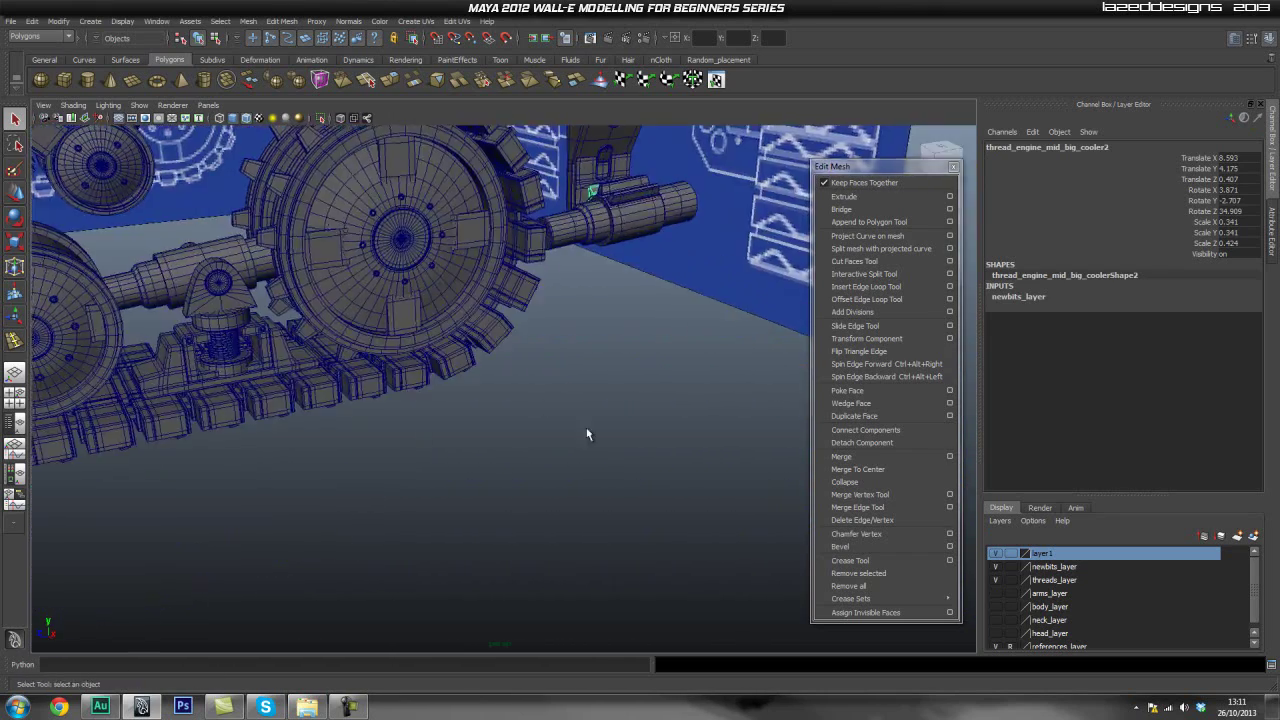
Create a thin, upright polygon cube in the empty space in front of the track and bring it into view.
alt+drag(560, 434, 571, 463)
alt+right_drag(571, 463, 490, 362)
alt+middle_drag(490, 362, 473, 316)
click(67, 87)
drag(535, 422, 487, 465)
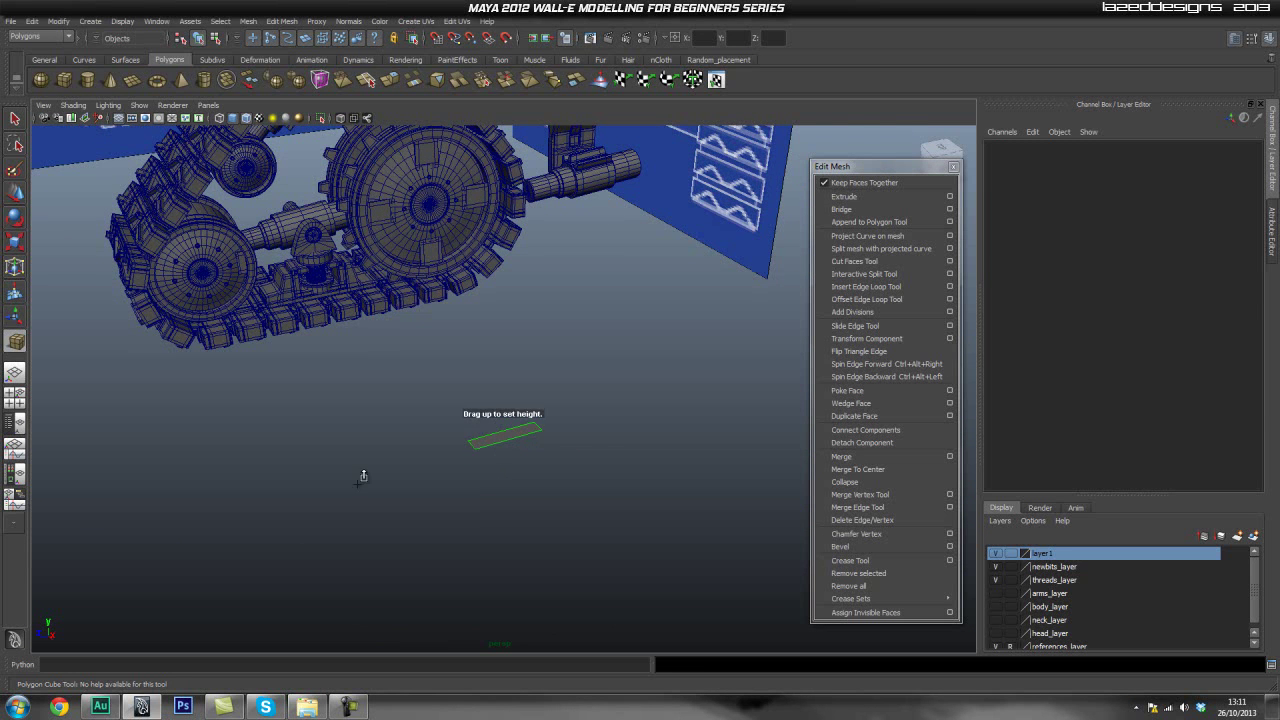
alt+right_drag(464, 454, 598, 457)
drag(502, 458, 513, 390)
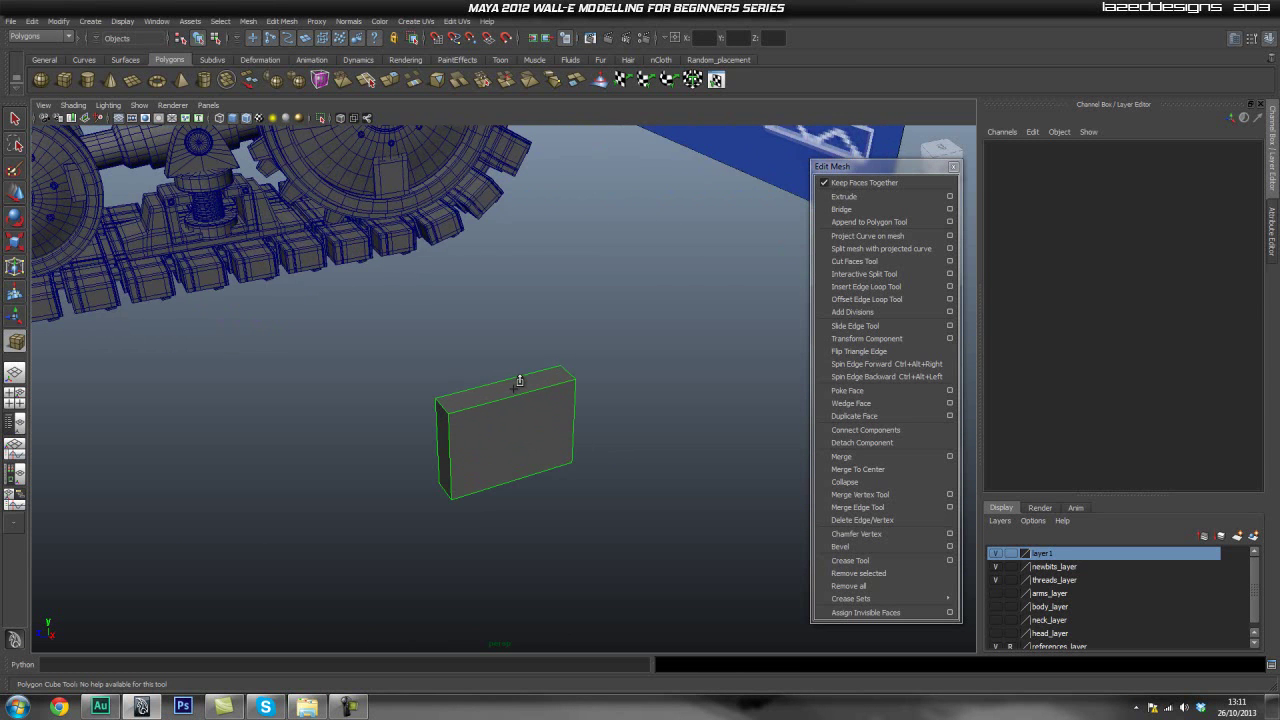
scroll(545, 395, down, 5)
alt+middle_drag(552, 388, 520, 440)
alt+middle_drag(369, 435, 382, 358)
scroll(508, 431, up, 3)
alt+middle_drag(328, 391, 412, 429)
scroll(416, 480, up, 2)
Insert an edge loop near the block's base and scale it inward to about 0.9 in X and Z, forming a flared foot.
right_click(460, 433)
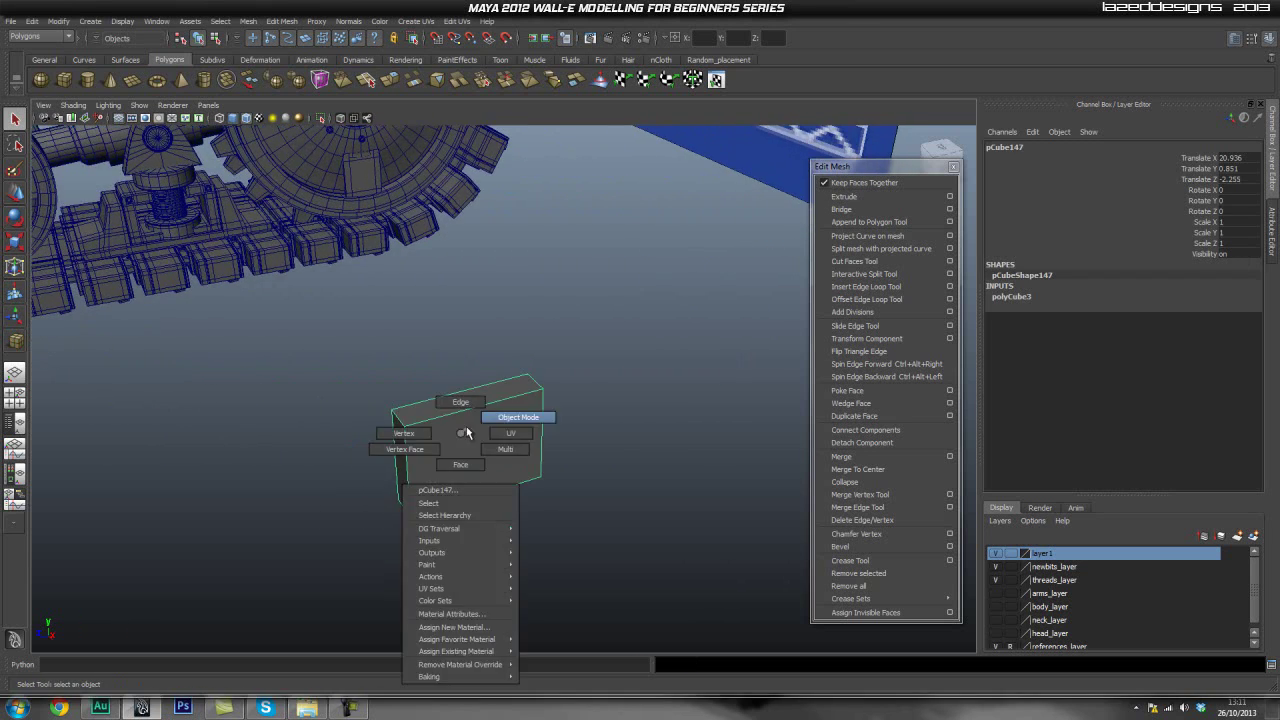
click(884, 287)
click(410, 488)
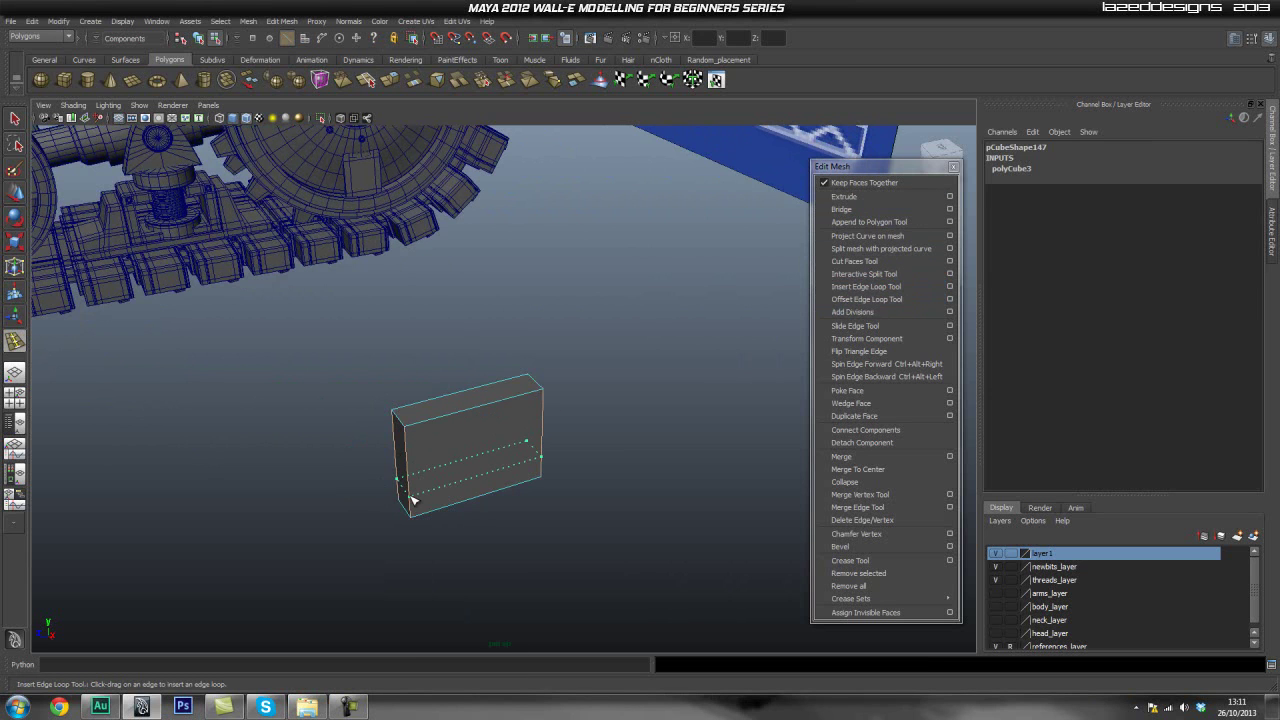
drag(411, 499, 409, 497)
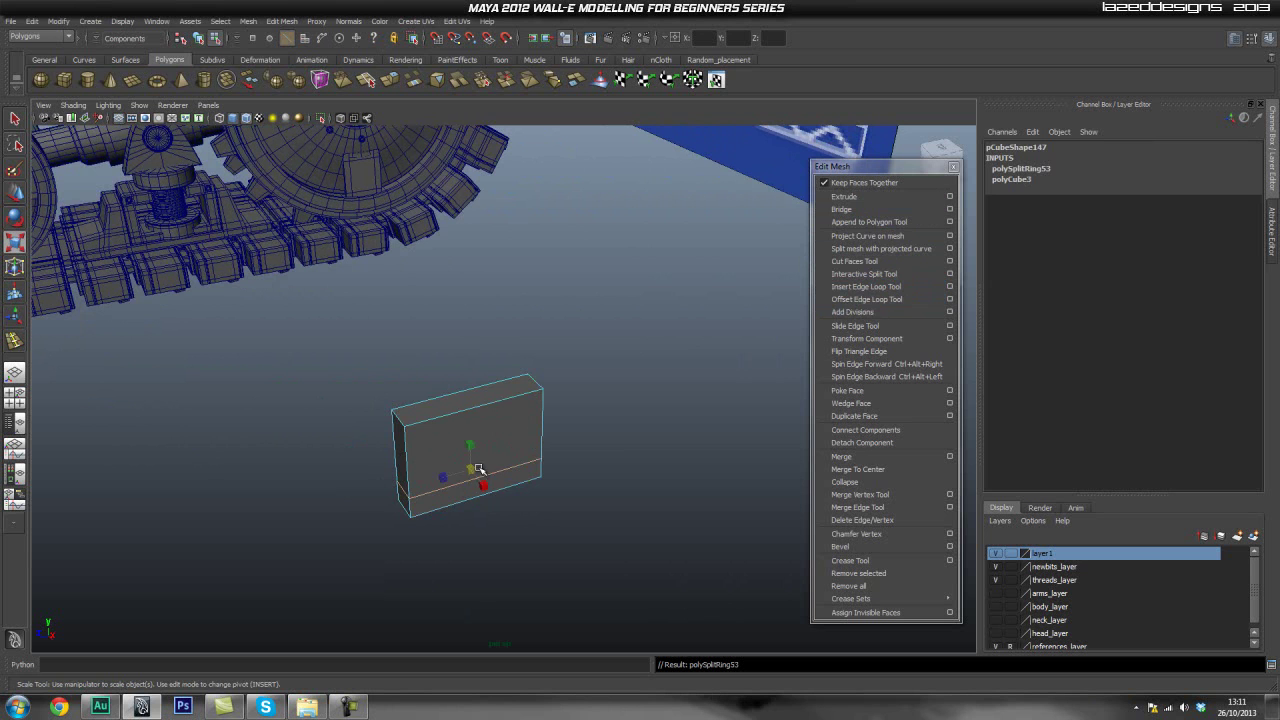
drag(472, 470, 472, 469)
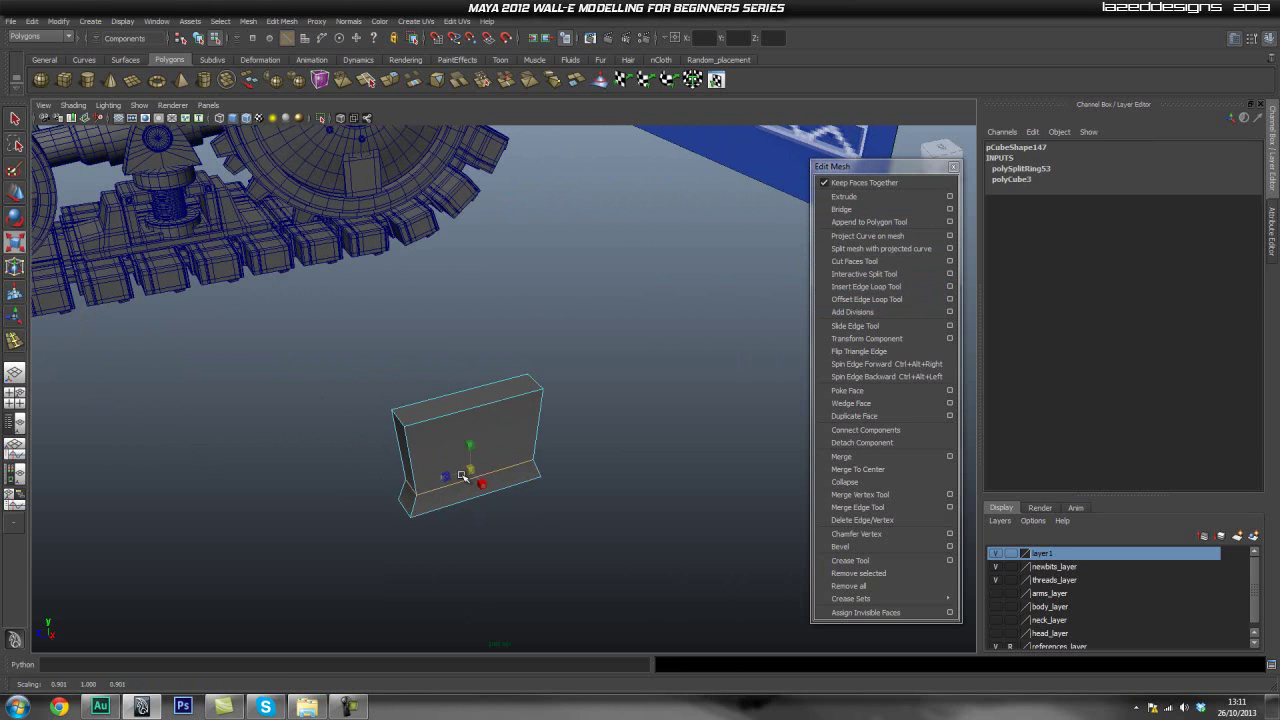
Compare the flared block with the cooler fins on the engine tube.
alt+right_drag(646, 316, 451, 420)
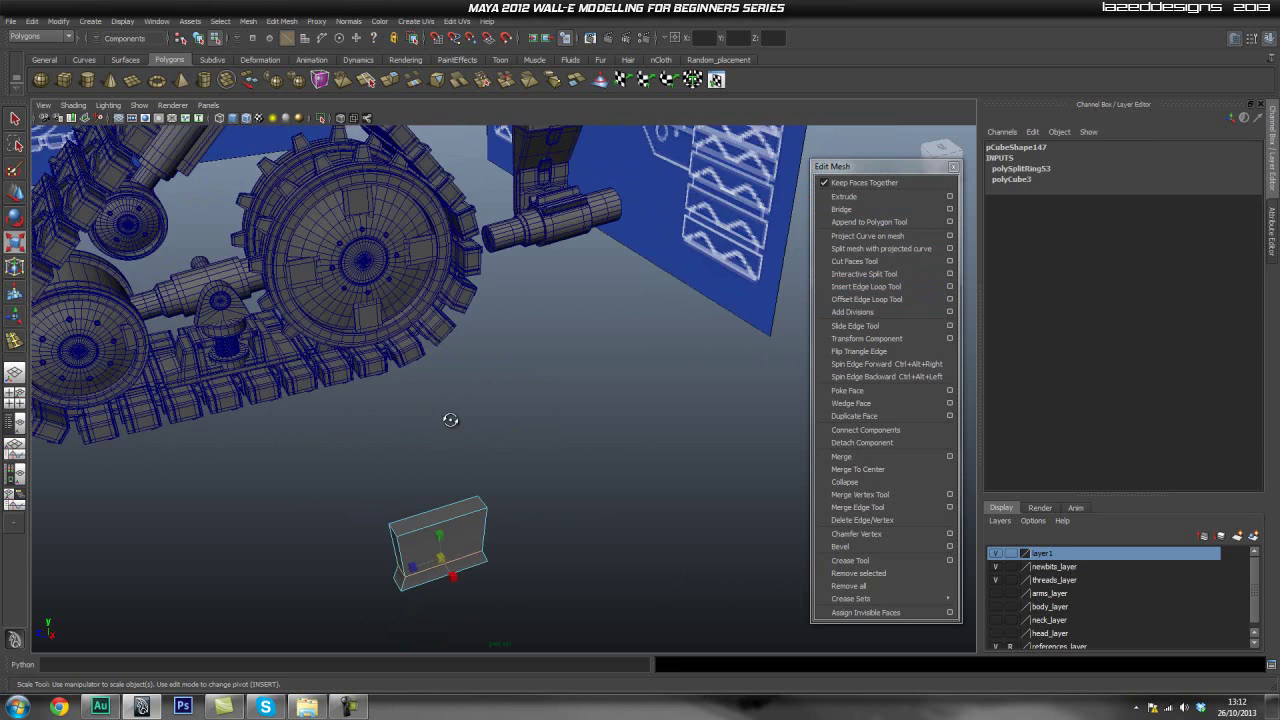
alt+drag(451, 420, 477, 397)
alt+middle_drag(477, 397, 500, 529)
alt+right_drag(500, 529, 523, 571)
alt+middle_drag(523, 571, 512, 270)
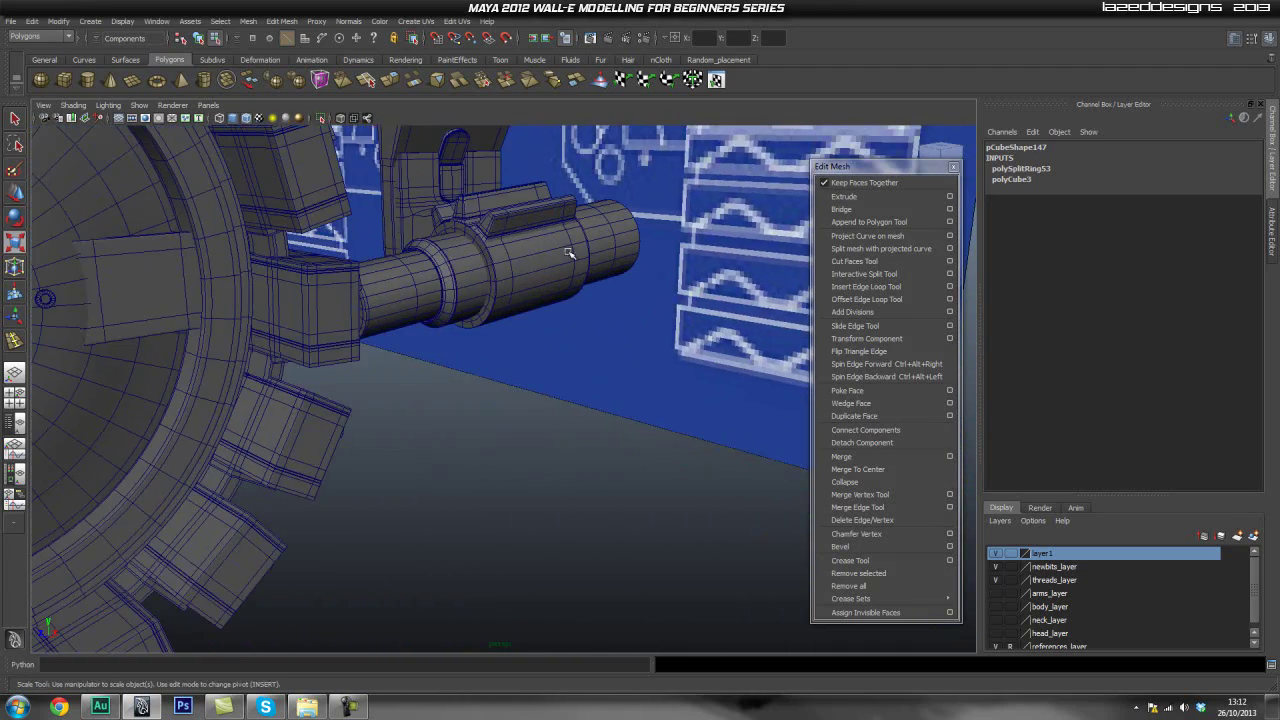
alt+right_drag(565, 231, 514, 477)
alt+middle_drag(514, 477, 508, 250)
alt+right_drag(440, 430, 540, 509)
alt+middle_drag(540, 509, 451, 400)
alt+right_drag(451, 400, 400, 360)
alt+middle_drag(500, 354, 485, 404)
Select the block's top vertices and scale them inward to about 0.74 in X and Z to taper its sides.
right_drag(481, 383, 428, 382)
drag(297, 299, 660, 362)
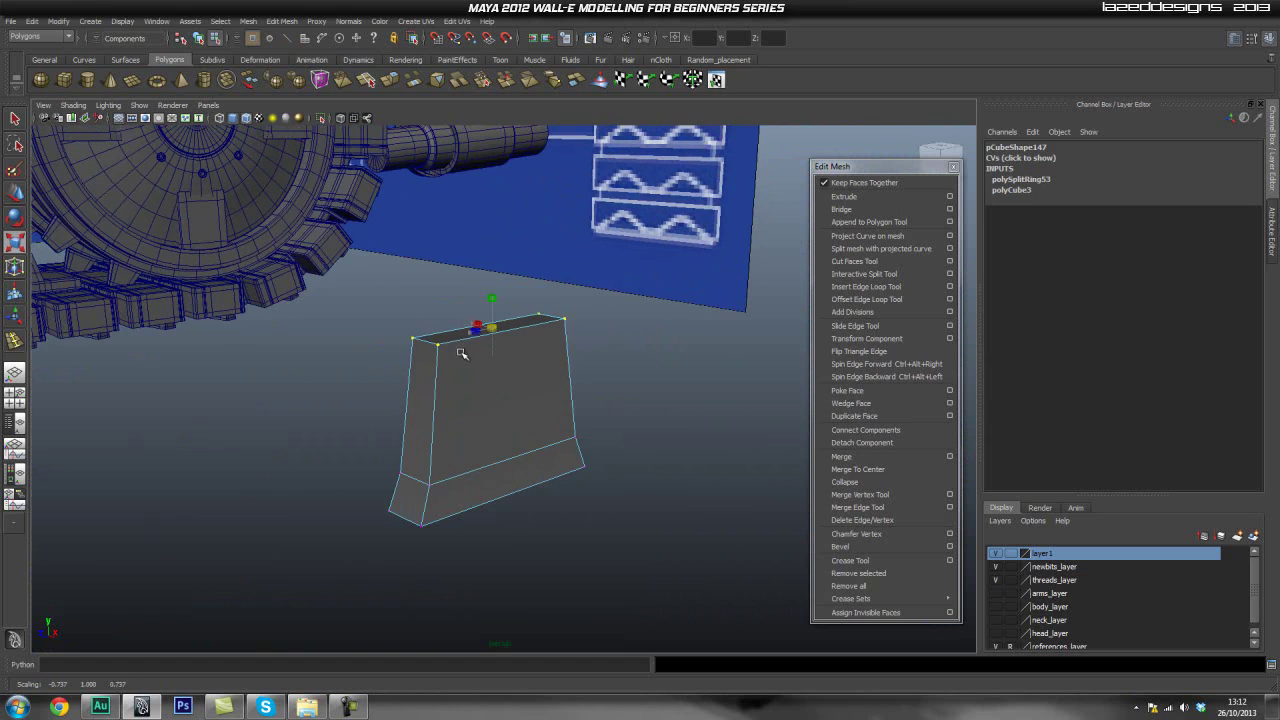
ctrl+drag(456, 357, 456, 357)
Check the tapered block's proportions against the cooler fins on the engine tube from several angles.
alt+middle_drag(629, 307, 620, 426)
alt+right_drag(620, 426, 508, 337)
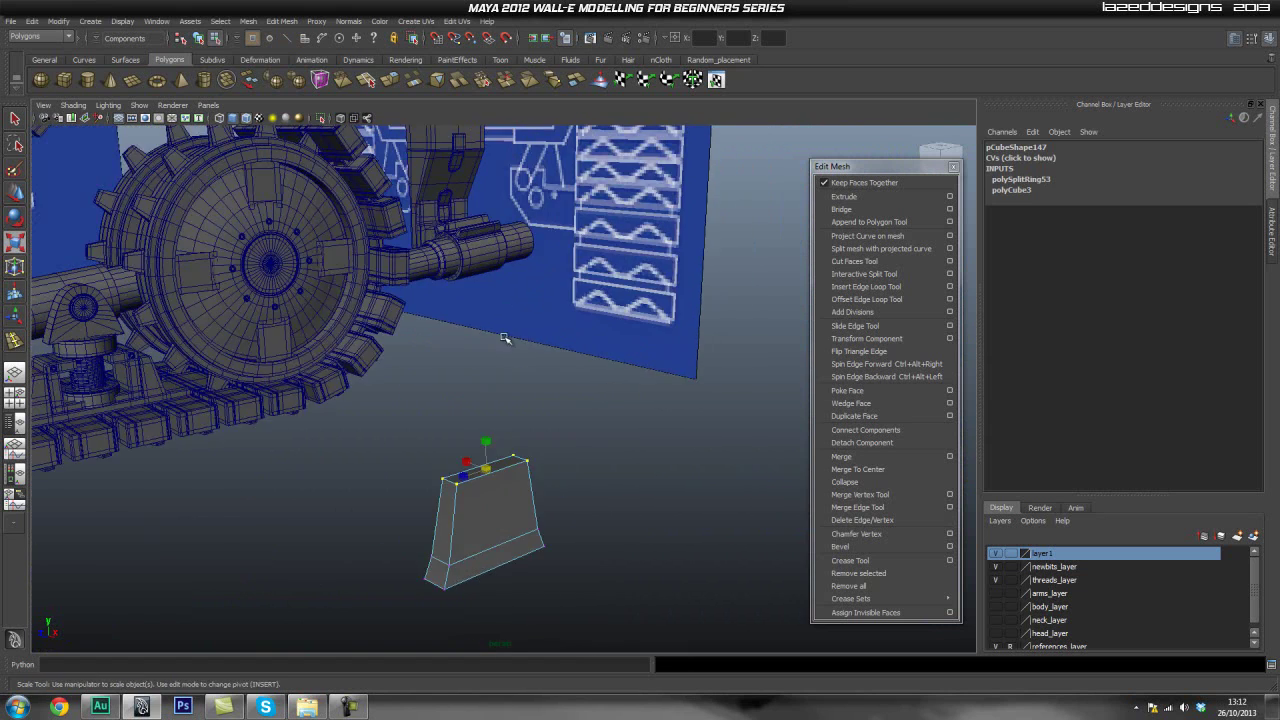
alt+middle_drag(472, 272, 477, 334)
alt+right_drag(294, 280, 405, 283)
alt+middle_drag(405, 283, 430, 365)
alt+drag(600, 560, 546, 580)
alt+right_drag(546, 580, 631, 354)
alt+drag(631, 354, 590, 350)
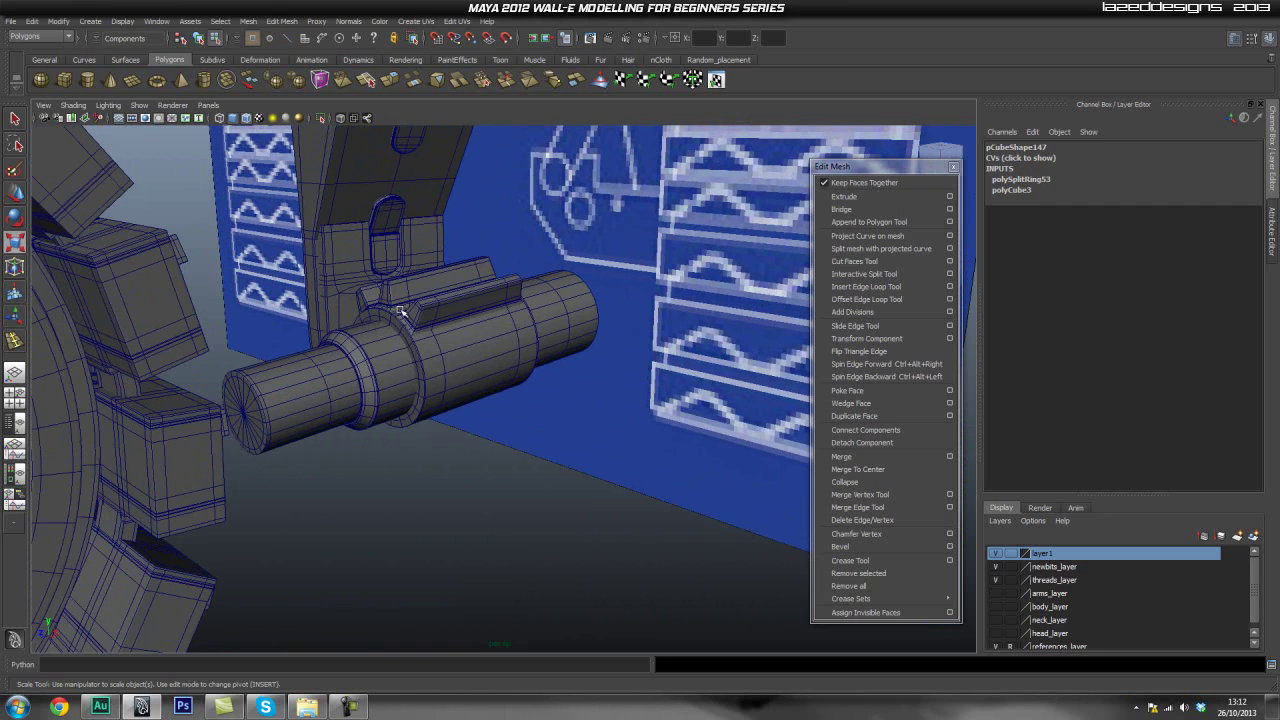
alt+right_drag(680, 450, 580, 477)
alt+middle_drag(560, 470, 550, 385)
alt+right_drag(400, 405, 120, 435)
alt+middle_drag(400, 350, 390, 215)
alt+right_drag(530, 430, 370, 444)
alt+drag(516, 450, 510, 431)
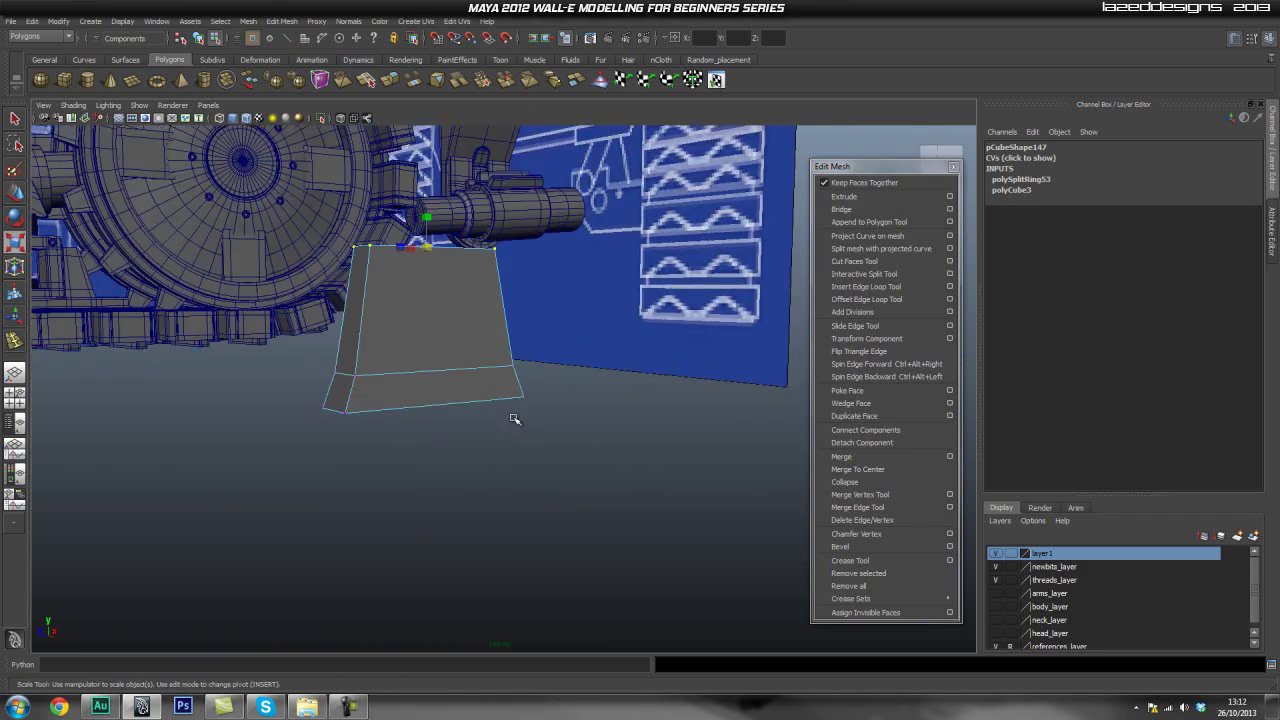
Select the vertices of the loop above the foot and scale them inward to about 0.94 in X and Z.
drag(252, 391, 252, 392)
alt+drag(518, 394, 487, 392)
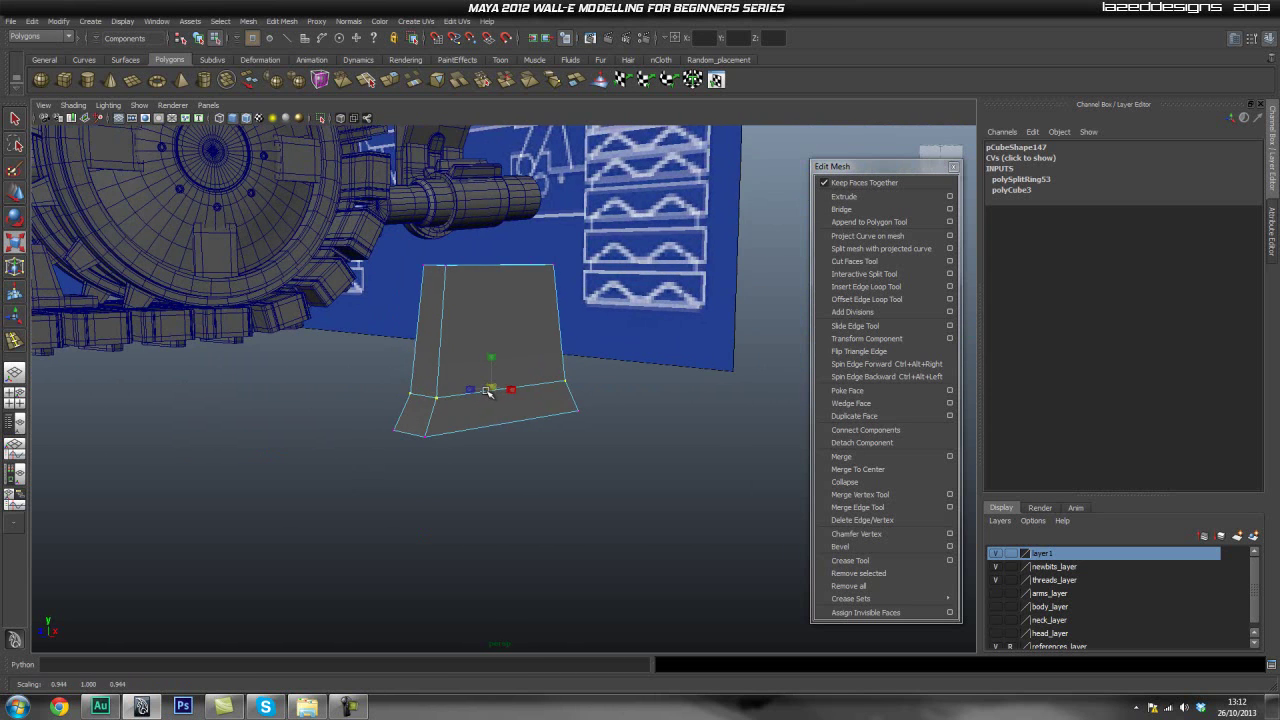
alt+middle_drag(511, 311, 475, 387)
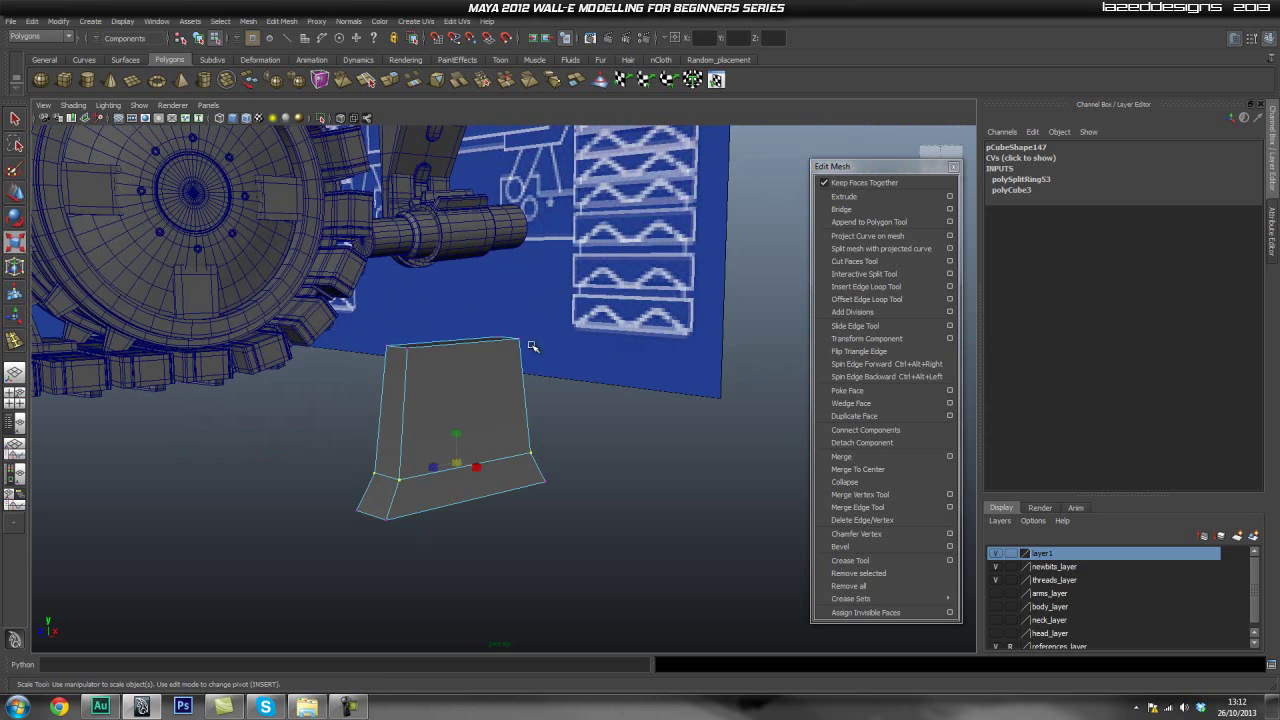
Move the block's top vertices down to shorten it, and lower the edge loop above the foot.
drag(320, 418, 320, 418)
key(w)
drag(450, 315, 451, 372)
key(q)
right_drag(446, 458, 448, 424)
click(442, 467)
key(w)
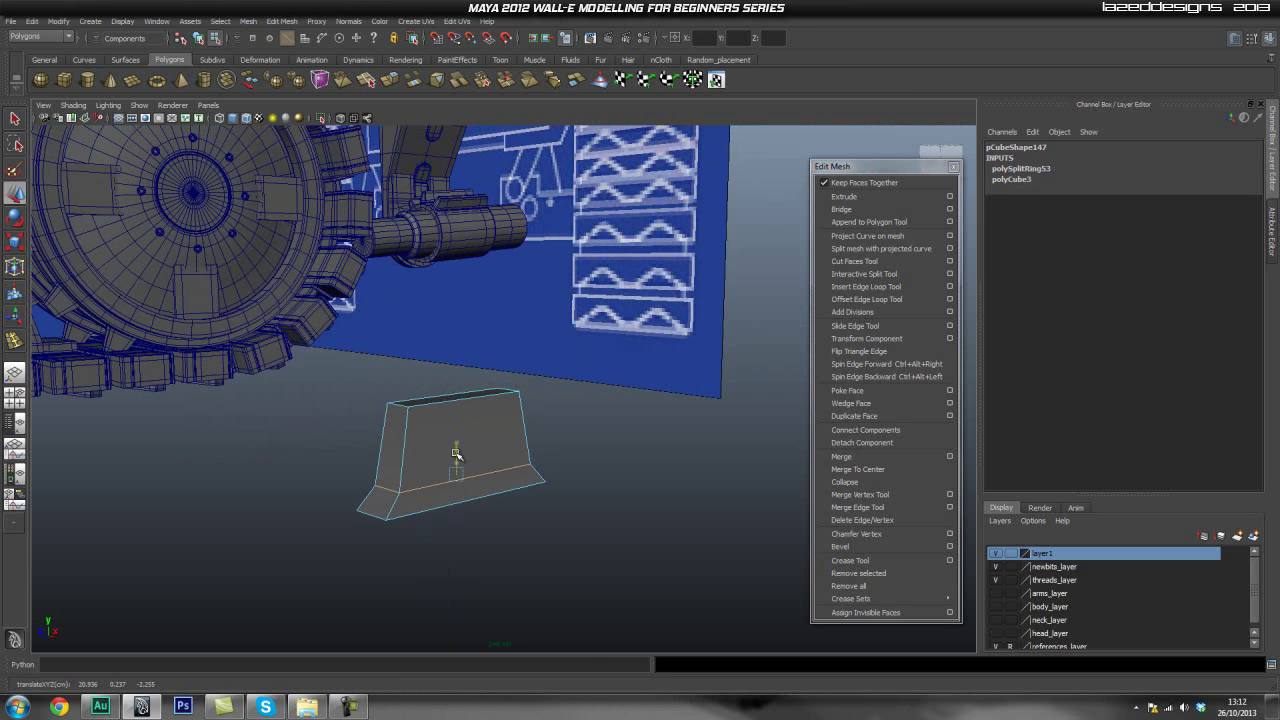
Reselect only the top vertices, lower them slightly and scale them out to about 1.018 in X and Z.
drag(566, 338, 330, 428)
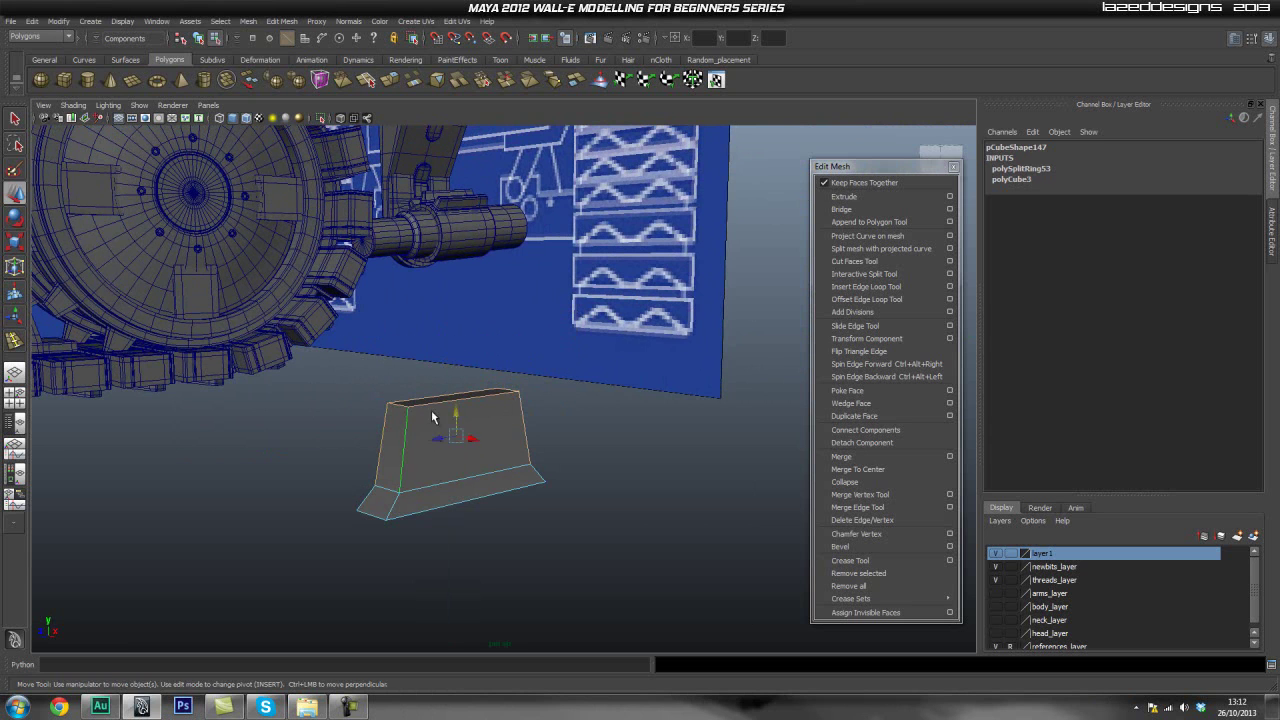
key(q)
right_drag(441, 404, 566, 345)
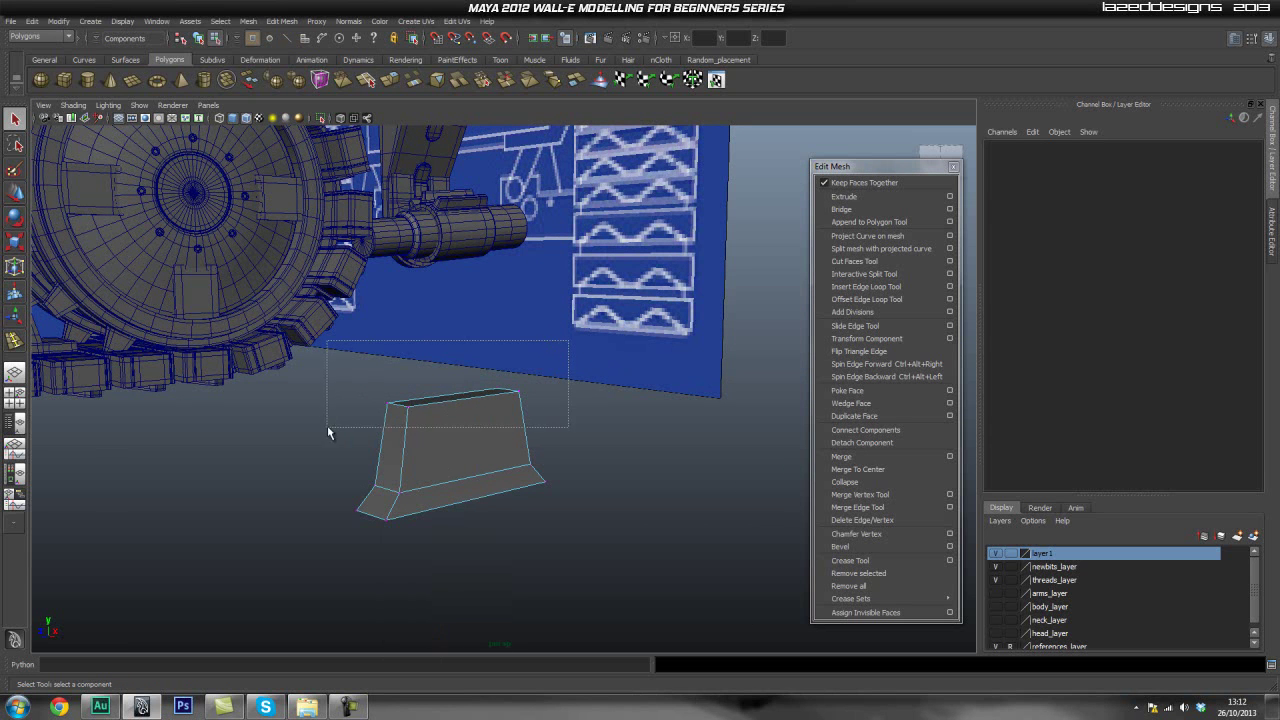
drag(326, 433, 326, 433)
key(w)
drag(454, 374, 449, 381)
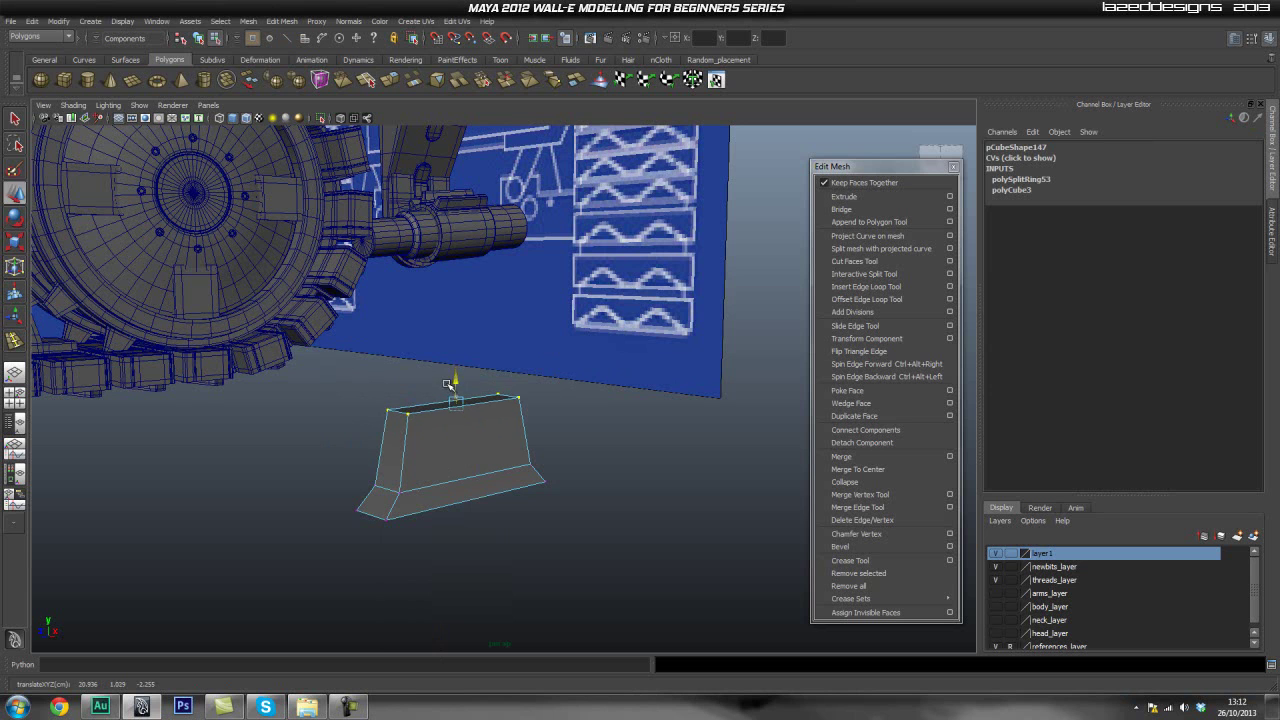
key(r)
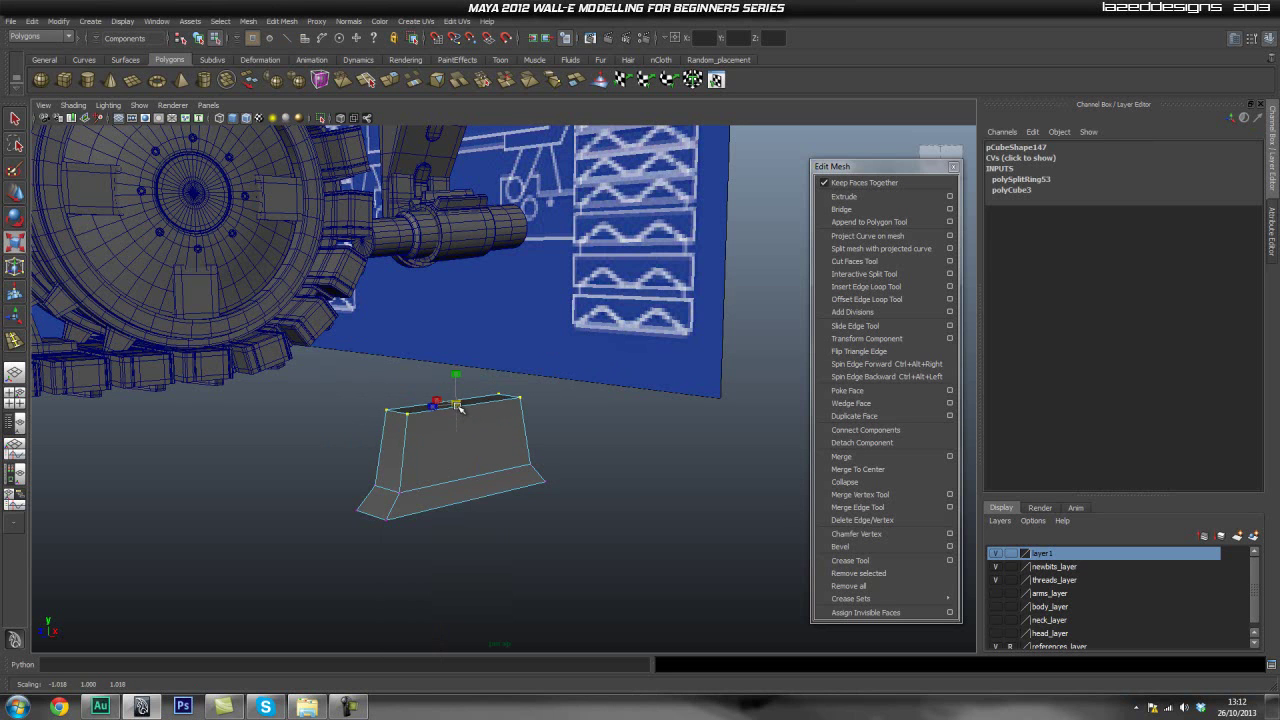
click(601, 384)
Select the two long edges along the block's top and scale them slightly to adjust the top face.
alt+drag(601, 386, 646, 401)
key(q)
right_drag(532, 451, 536, 424)
click(539, 432)
click(507, 442)
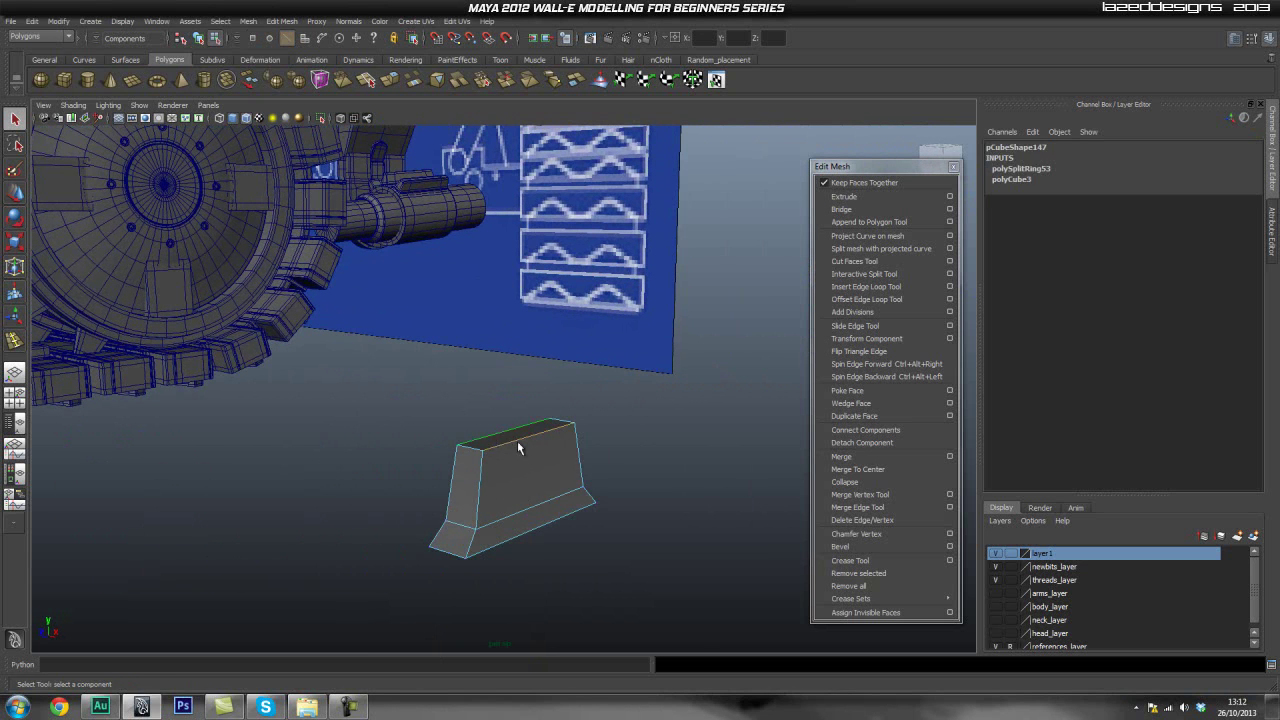
key(r)
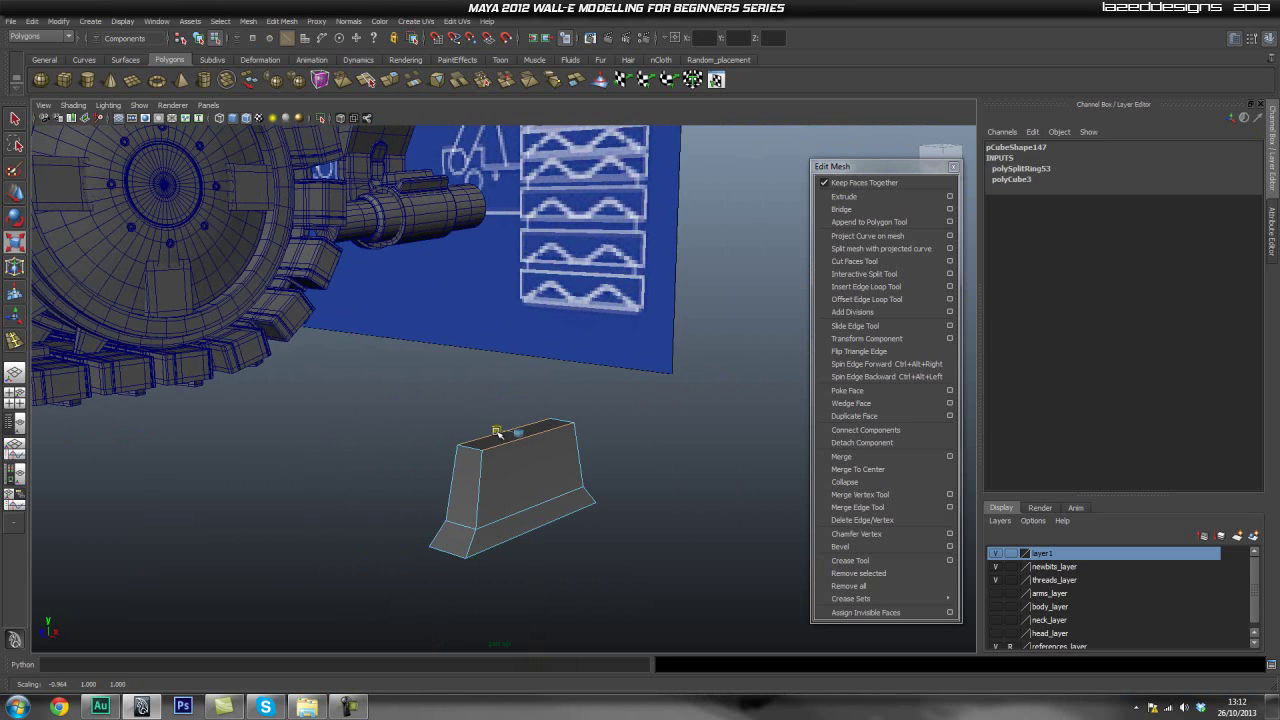
click(607, 412)
Leave edge editing, select the whole block as an object and bring its narrow end and underside into view.
mouse_move(607, 412)
alt+mouse_down()
mouse_move(477, 440)
mouse_move(598, 422)
alt+mouse_up()
alt+drag(392, 445, 452, 447)
key(q)
right_drag(507, 453, 551, 436)
click(496, 457)
alt+right_drag(393, 510, 472, 497)
alt+drag(472, 497, 477, 414)
alt+middle_drag(533, 320, 508, 408)
alt+right_drag(508, 408, 526, 404)
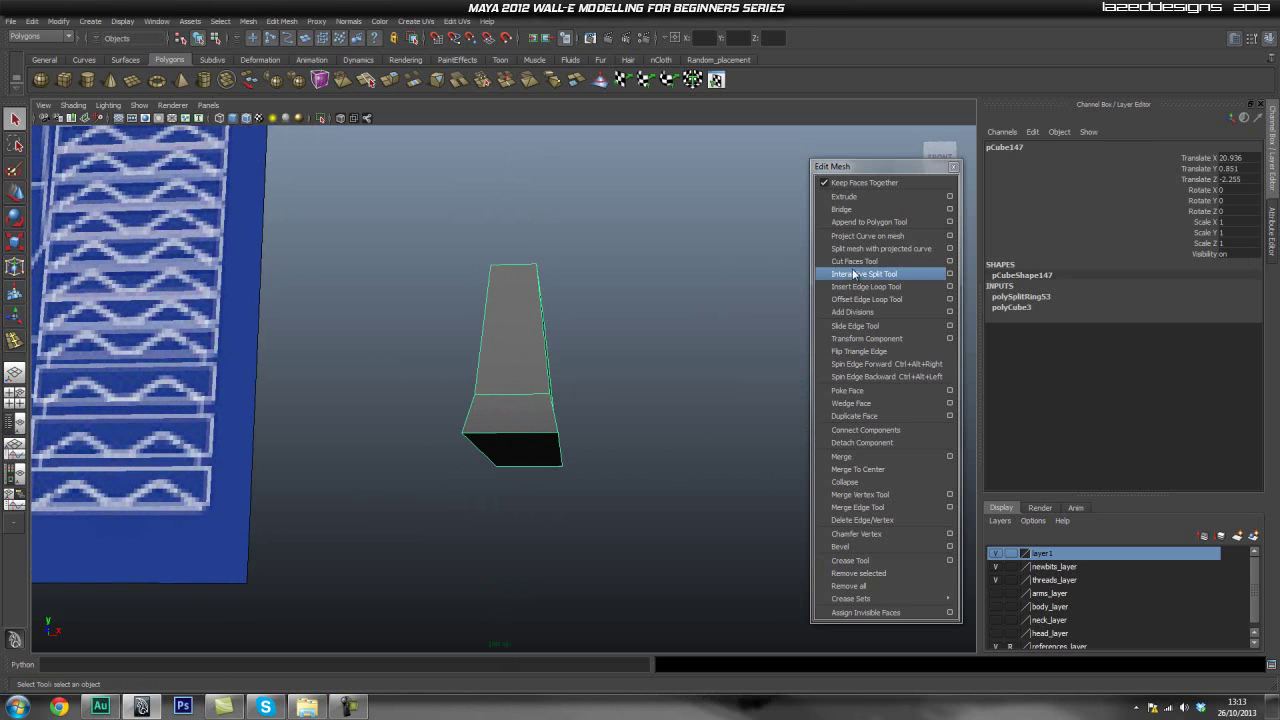
Insert edge loops near the bottom edge of the block's foot and close to the bend above it.
click(865, 287)
alt+right_drag(457, 425, 510, 406)
alt+drag(510, 403, 507, 430)
alt+middle_drag(508, 468, 499, 431)
drag(584, 421, 582, 454)
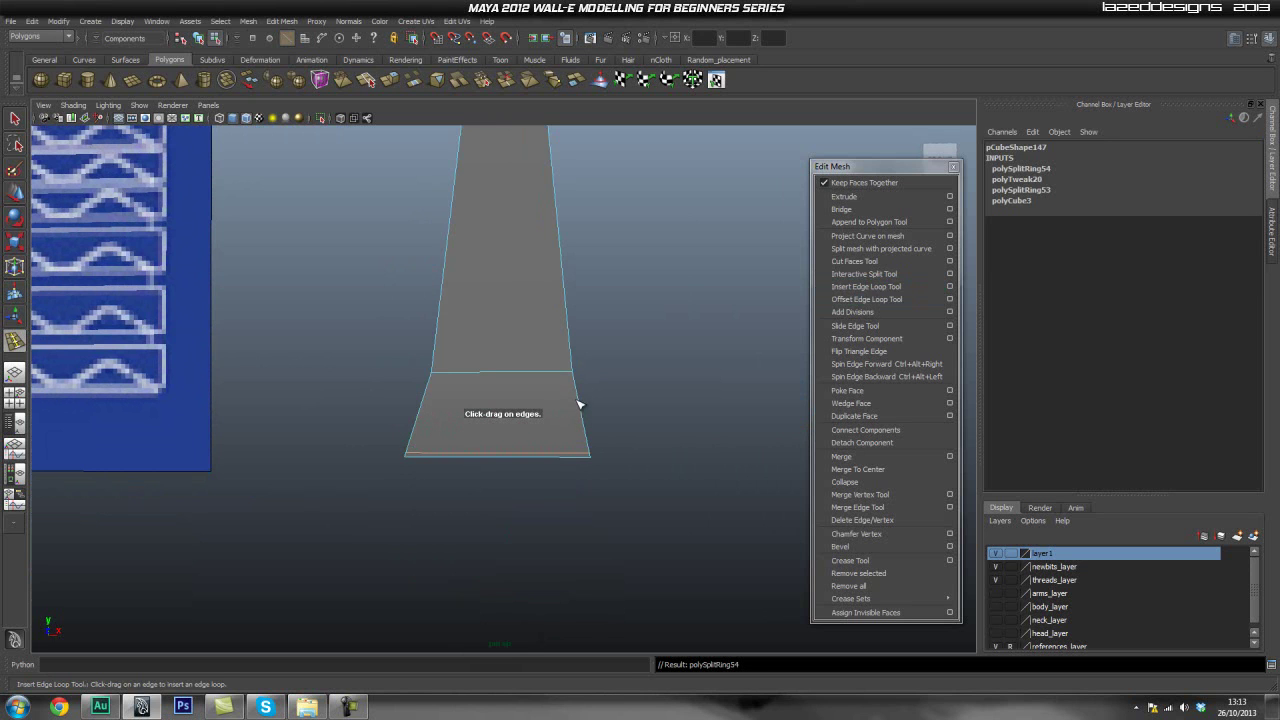
drag(577, 382, 572, 368)
Insert supporting edge loops running lengthwise beside the block's long corners and just below its top edge.
scroll(400, 329, down, 5)
alt+drag(540, 295, 463, 463)
alt+middle_drag(463, 463, 445, 372)
scroll(463, 427, up, 3)
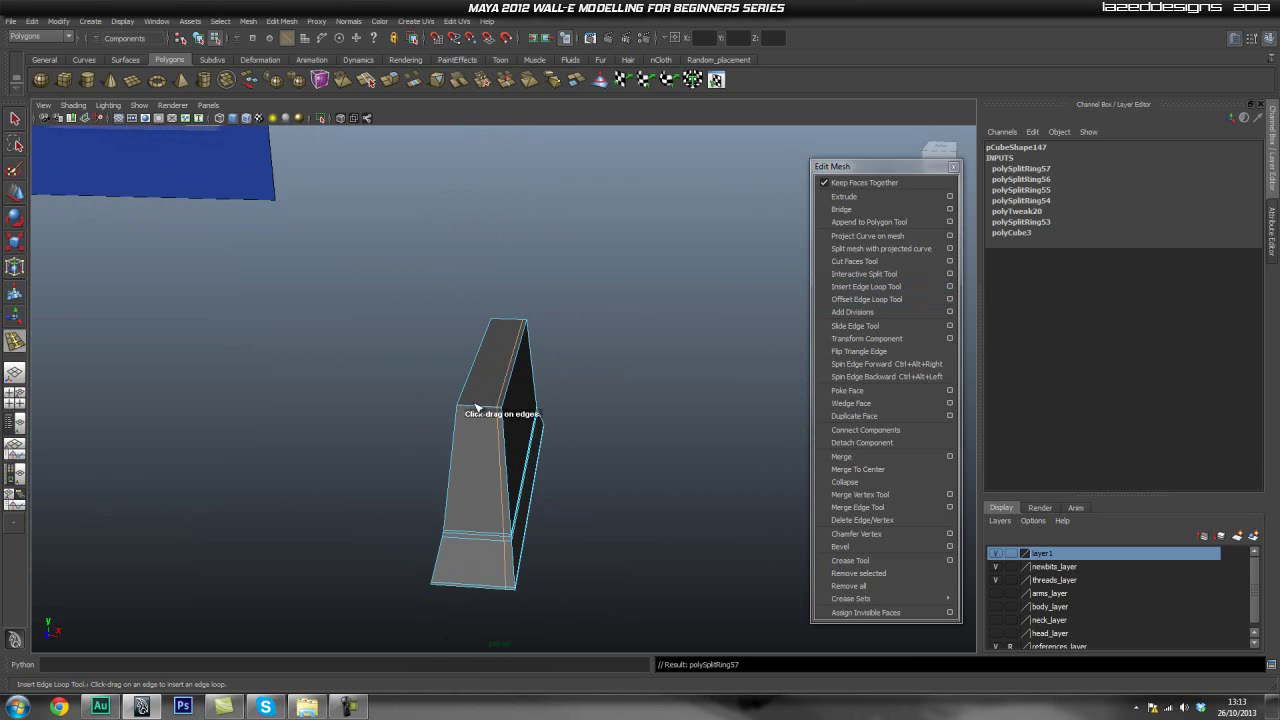
drag(463, 409, 501, 413)
key(ctrl+z)
alt+drag(540, 420, 431, 357)
alt+middle_drag(431, 357, 454, 374)
scroll(454, 374, up, 4)
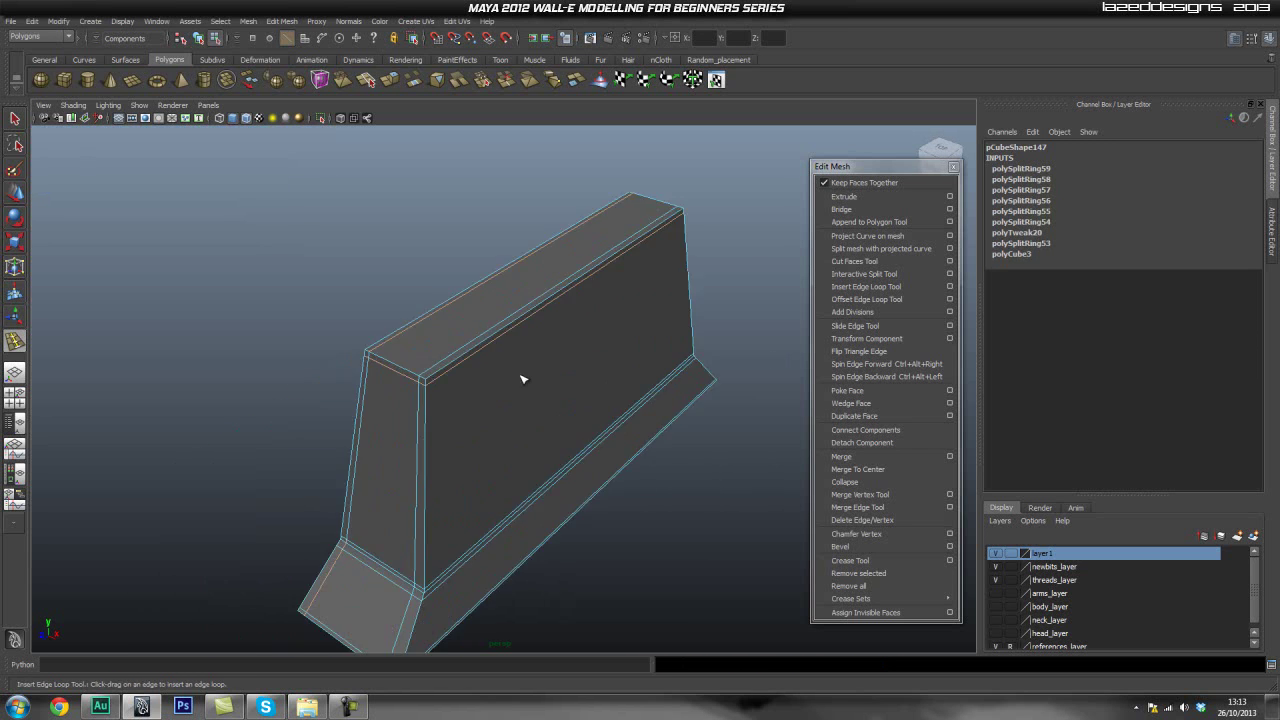
Insert a supporting edge loop near each of the block's two narrow ends.
drag(433, 377, 431, 378)
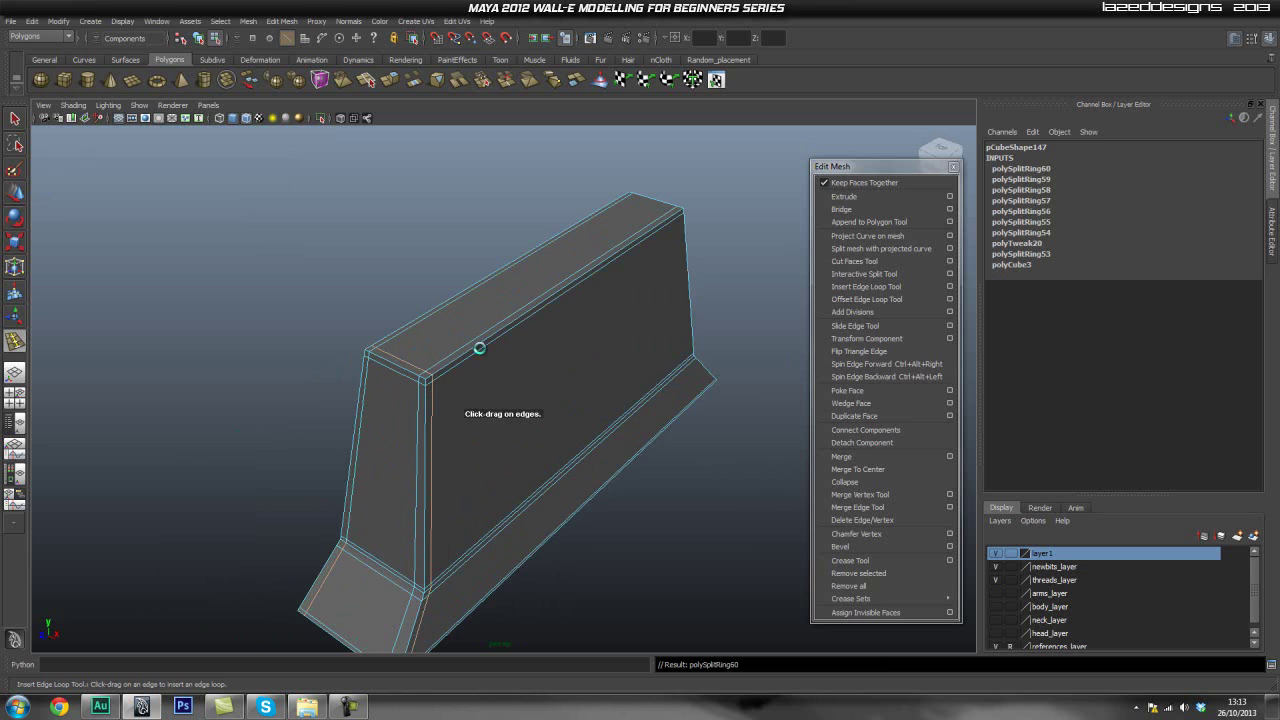
alt+middle_drag(586, 230, 413, 414)
scroll(430, 417, up, 3)
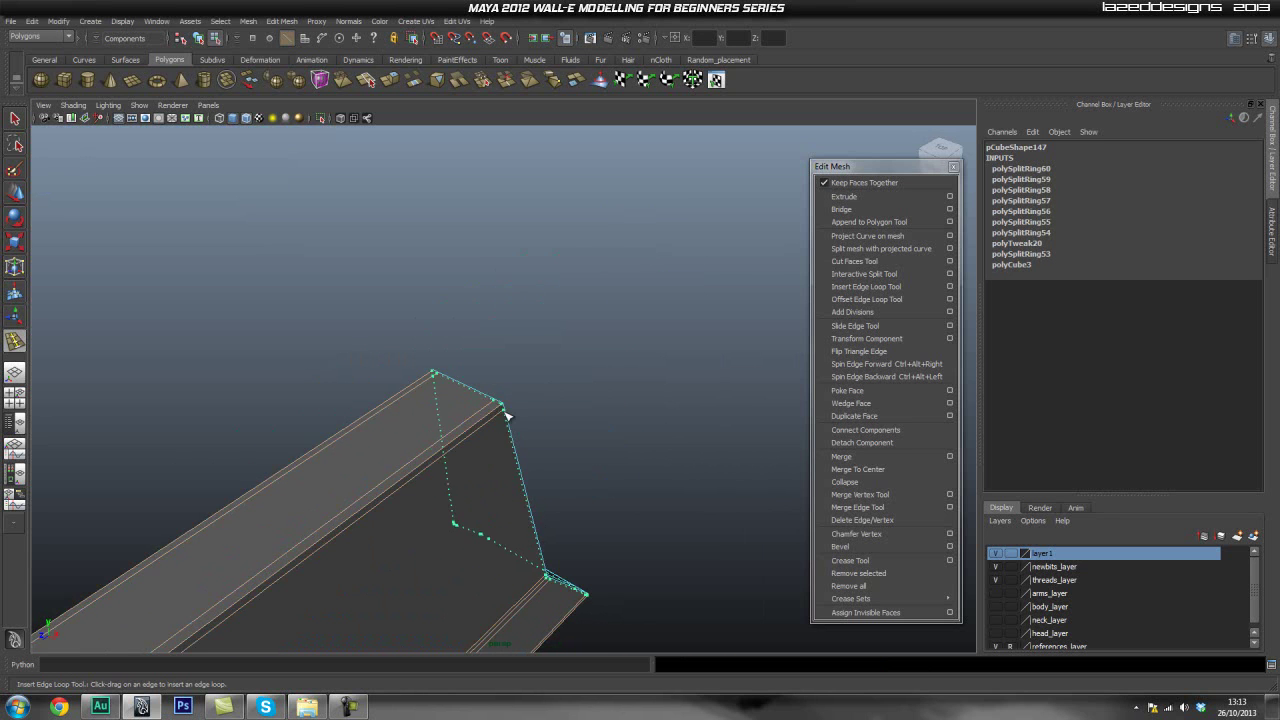
drag(502, 415, 502, 417)
scroll(383, 446, down, 6)
alt+middle_drag(306, 519, 366, 436)
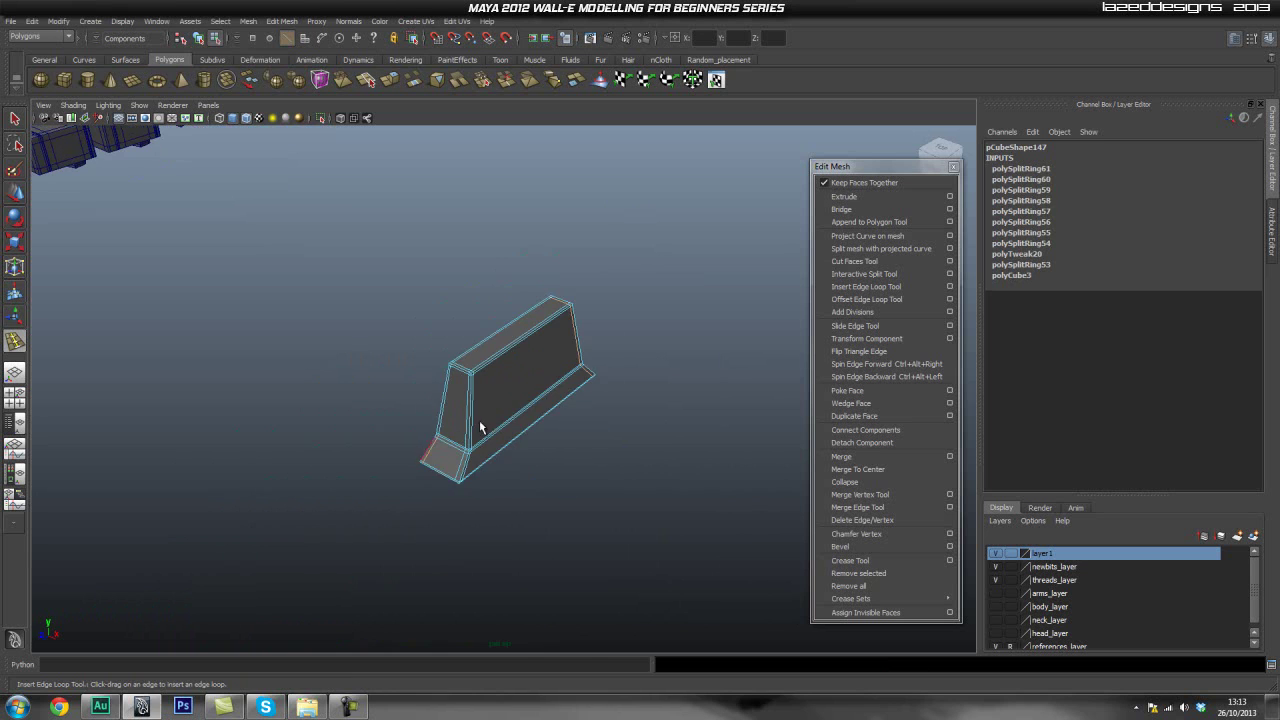
Return the block to object mode, turn on its smooth preview and deselect it.
key(q)
right_drag(475, 421, 509, 402)
click(512, 404)
click(555, 420)
key(3)
click(660, 431)
alt+drag(396, 457, 452, 449)
Snap the cooler fin onto the thick collar between the lower wheels.
click(246, 120)
click(246, 120)
alt+right_drag(416, 258, 342, 243)
alt+middle_drag(342, 243, 463, 281)
right_drag(599, 421, 653, 384)
alt+right_drag(515, 316, 321, 315)
alt+middle_drag(321, 315, 535, 368)
alt+drag(535, 368, 409, 349)
alt+right_drag(409, 349, 490, 350)
alt+middle_drag(490, 350, 470, 380)
alt+drag(470, 380, 352, 392)
alt+right_drag(352, 392, 385, 370)
alt+middle_drag(385, 370, 417, 383)
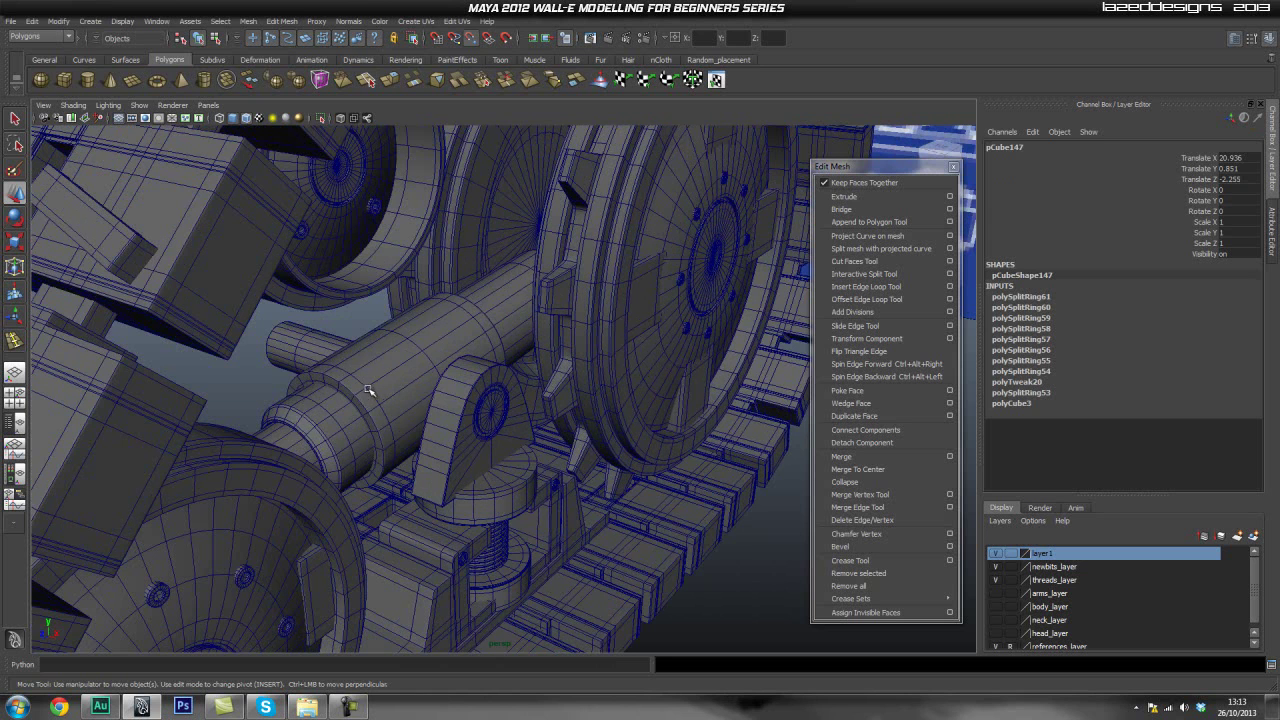
mouse_move(425, 350)
middle_down()
mouse_move(409, 345)
mouse_move(422, 352)
middle_up()
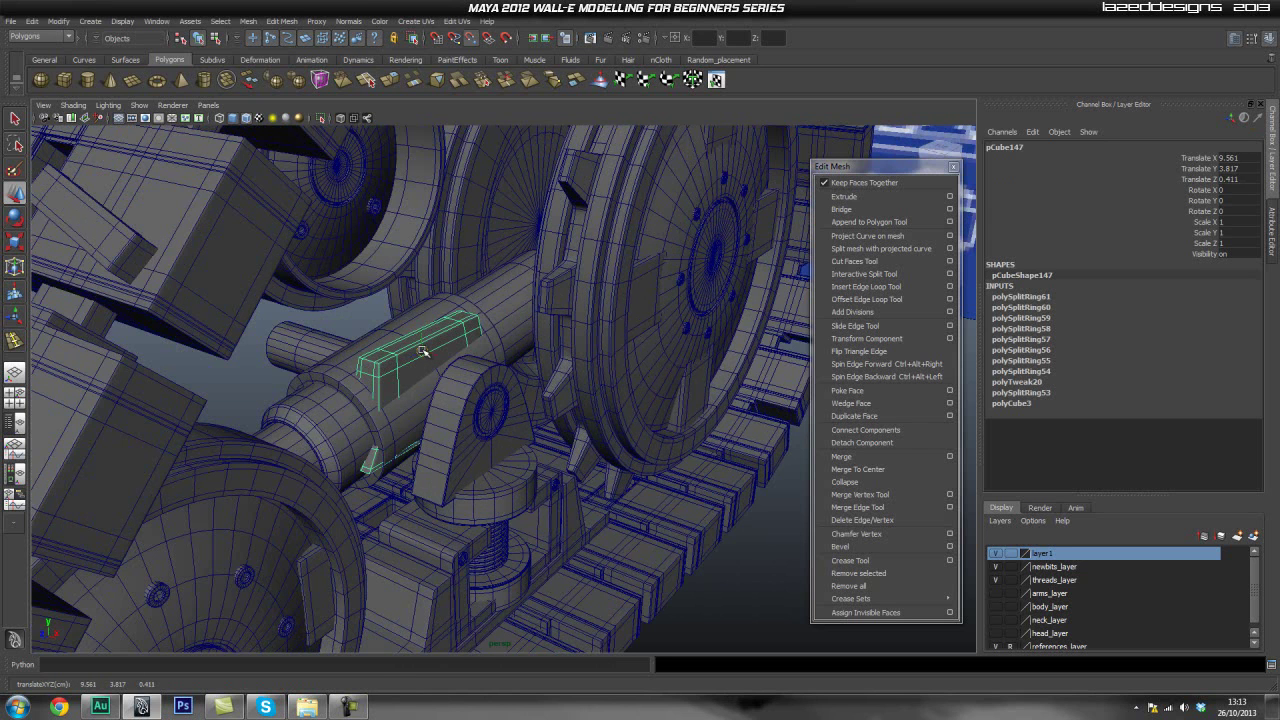
Raise the fin clear of the collar and scale it down uniformly to about 0.669.
alt+drag(350, 347, 406, 357)
alt+drag(302, 335, 352, 338)
alt+middle_drag(352, 338, 384, 402)
alt+right_drag(384, 402, 528, 366)
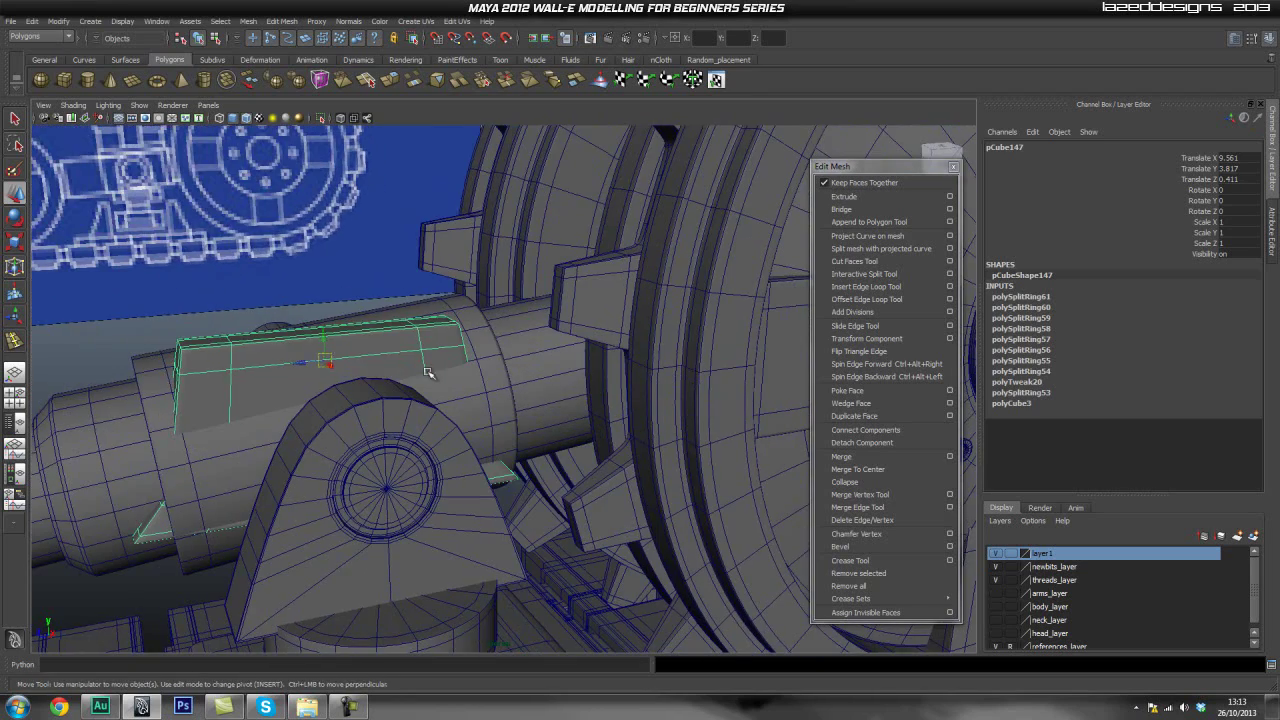
drag(325, 344, 321, 188)
alt+right_drag(325, 200, 344, 280)
alt+middle_drag(344, 280, 348, 292)
alt+right_drag(349, 293, 423, 323)
mouse_move(355, 322)
alt+mouse_down()
mouse_move(397, 331)
mouse_move(351, 341)
alt+mouse_up()
key(r)
alt+drag(351, 341, 313, 299)
Rotate the fin about 8.17 degrees in X to follow the collar's tilt and lower it onto the surface.
key(e)
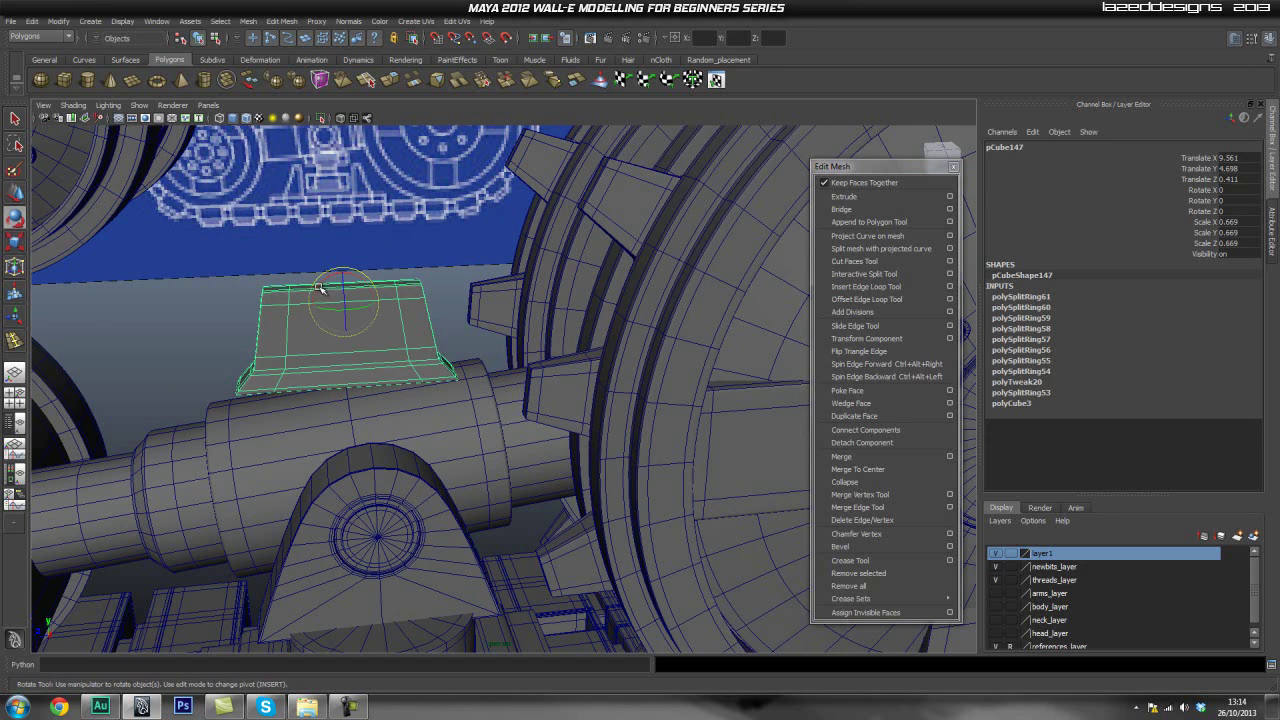
key(w)
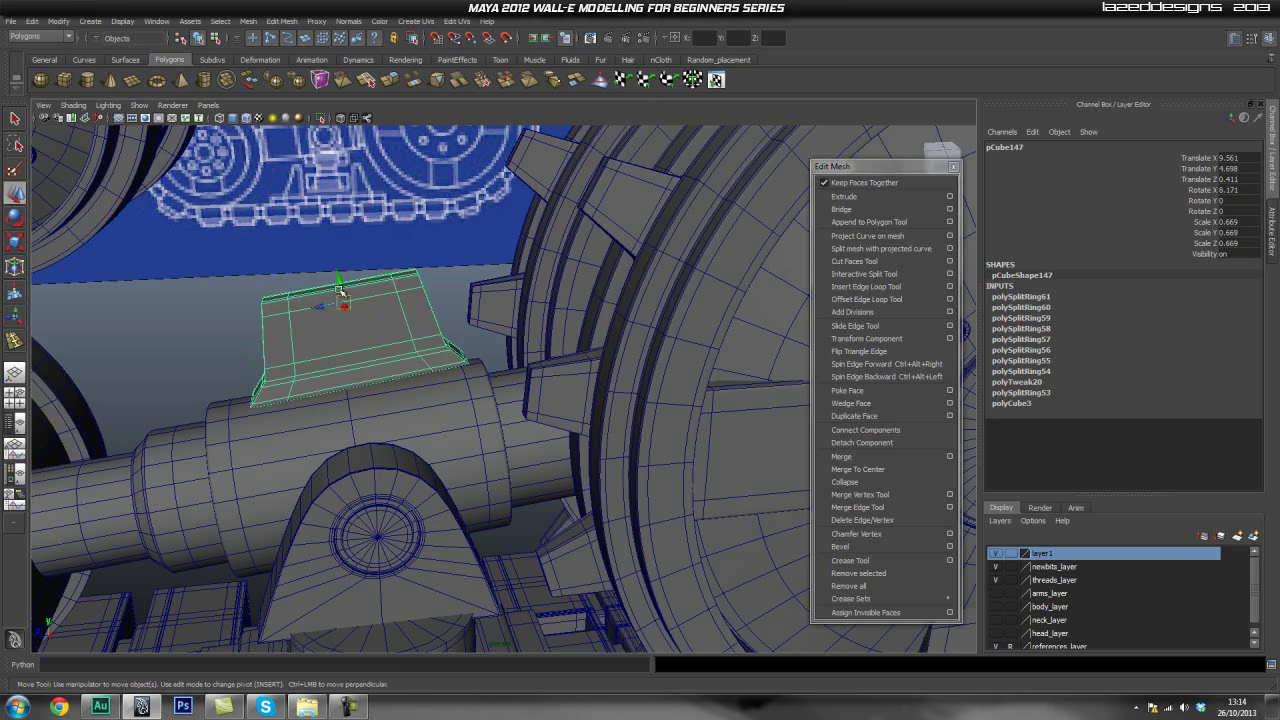
drag(352, 327, 354, 335)
alt+drag(325, 408, 443, 460)
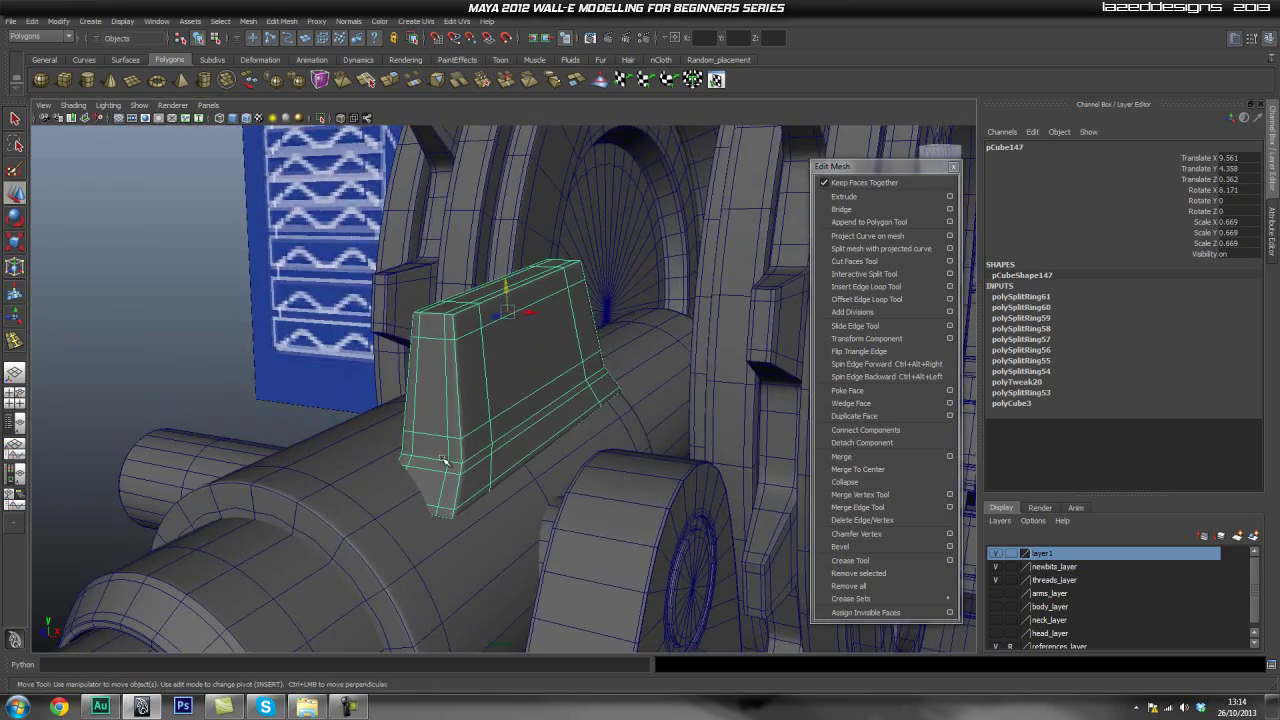
Examine the existing cooler fins on the engine tube as a reference for size and placement.
alt+right_drag(443, 460, 400, 430)
alt+middle_drag(760, 320, 389, 411)
alt+right_drag(320, 400, 530, 405)
click(405, 454)
click(397, 373)
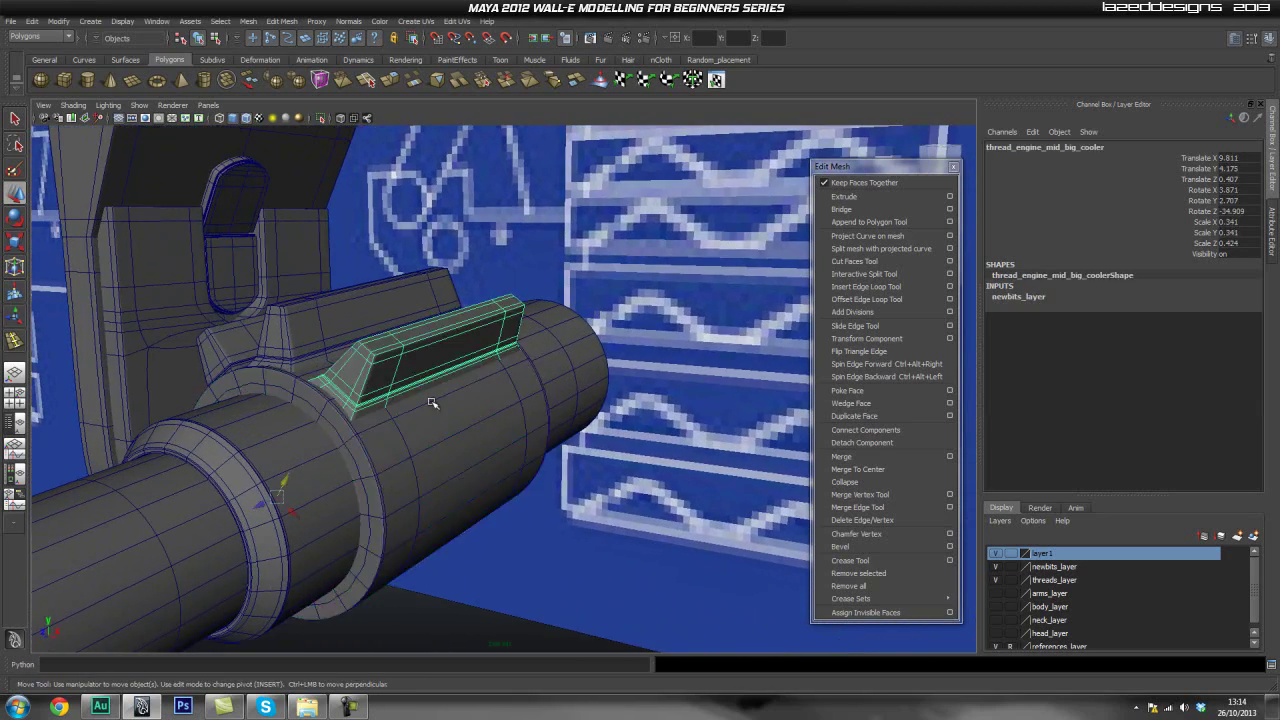
Isolate only the thick collar and the new fin in the viewport.
click(465, 385)
alt+right_drag(466, 387, 258, 401)
alt+middle_drag(258, 401, 560, 325)
alt+right_drag(560, 325, 277, 394)
alt+drag(277, 394, 286, 429)
shift+click(335, 467)
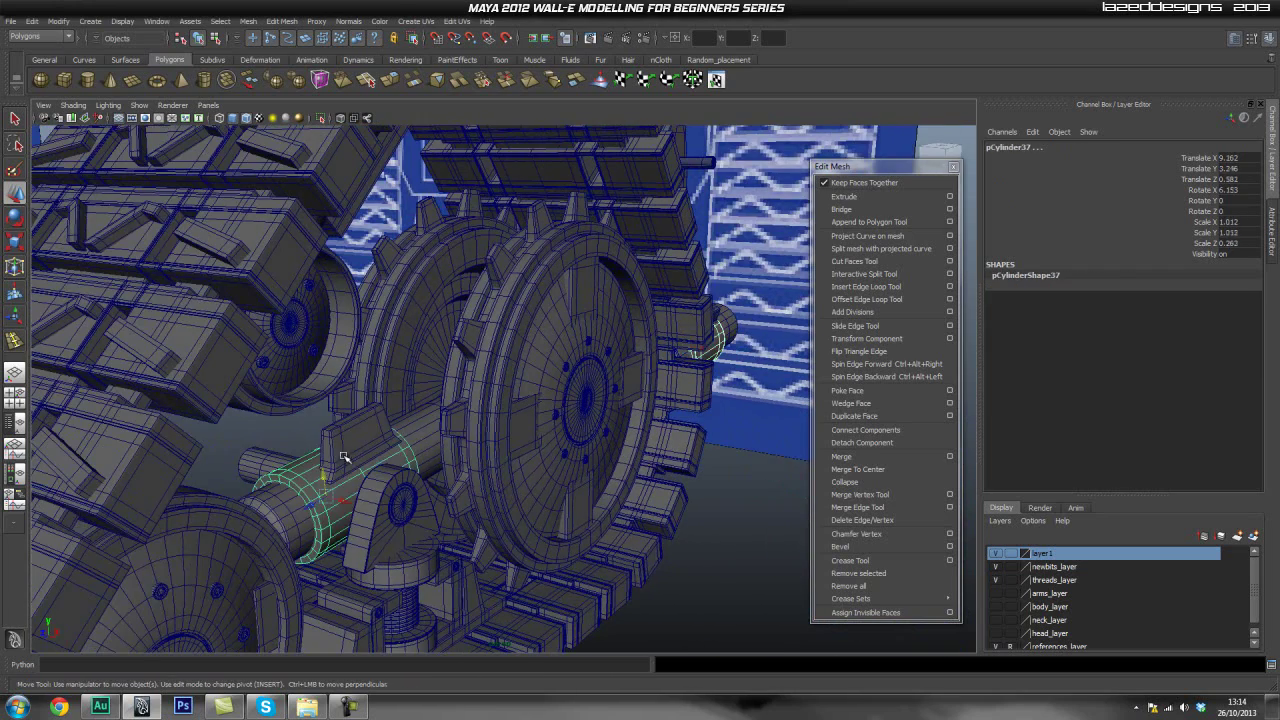
shift+click(348, 438)
click(321, 118)
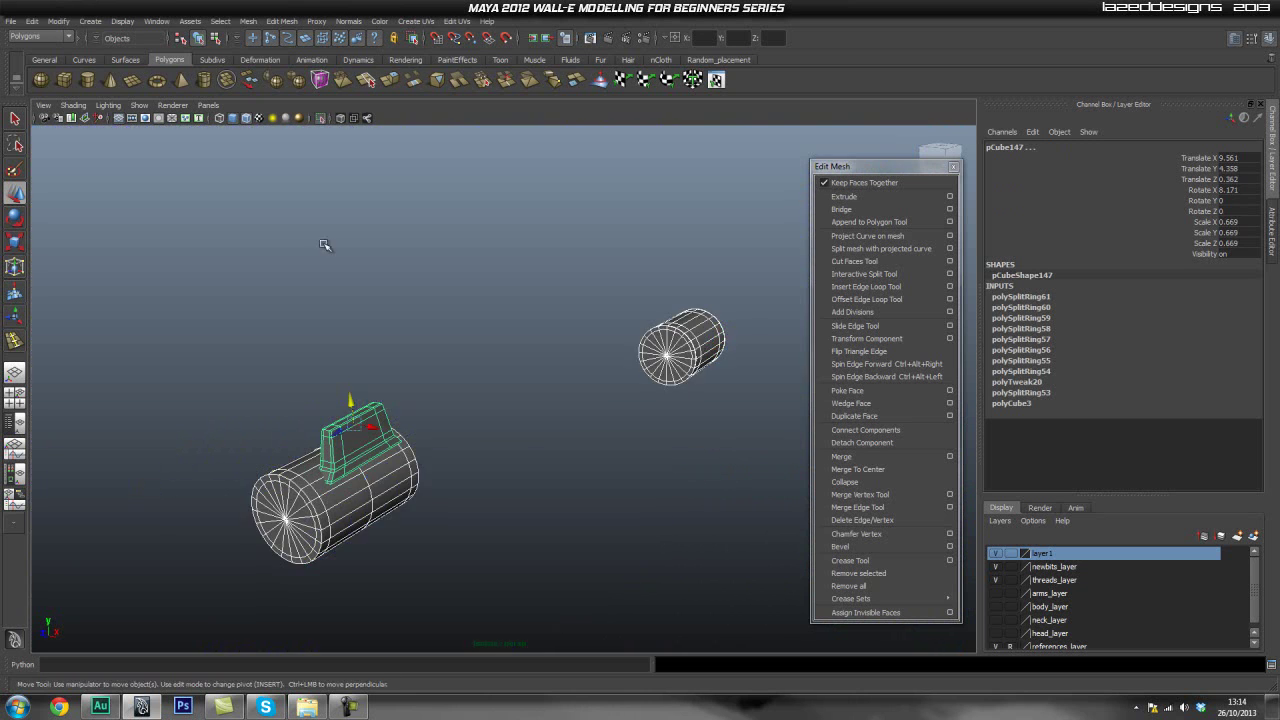
alt+right_drag(252, 418, 300, 433)
alt+middle_drag(302, 433, 510, 320)
alt+right_drag(337, 394, 428, 386)
click(430, 333)
click(446, 373)
shift+click(547, 307)
click(321, 118)
click(321, 118)
Look from the top view and snap the fin to the collar's centre line.
alt+right_drag(245, 300, 331, 309)
alt+drag(331, 309, 392, 316)
alt+middle_drag(535, 303, 360, 327)
key(space)
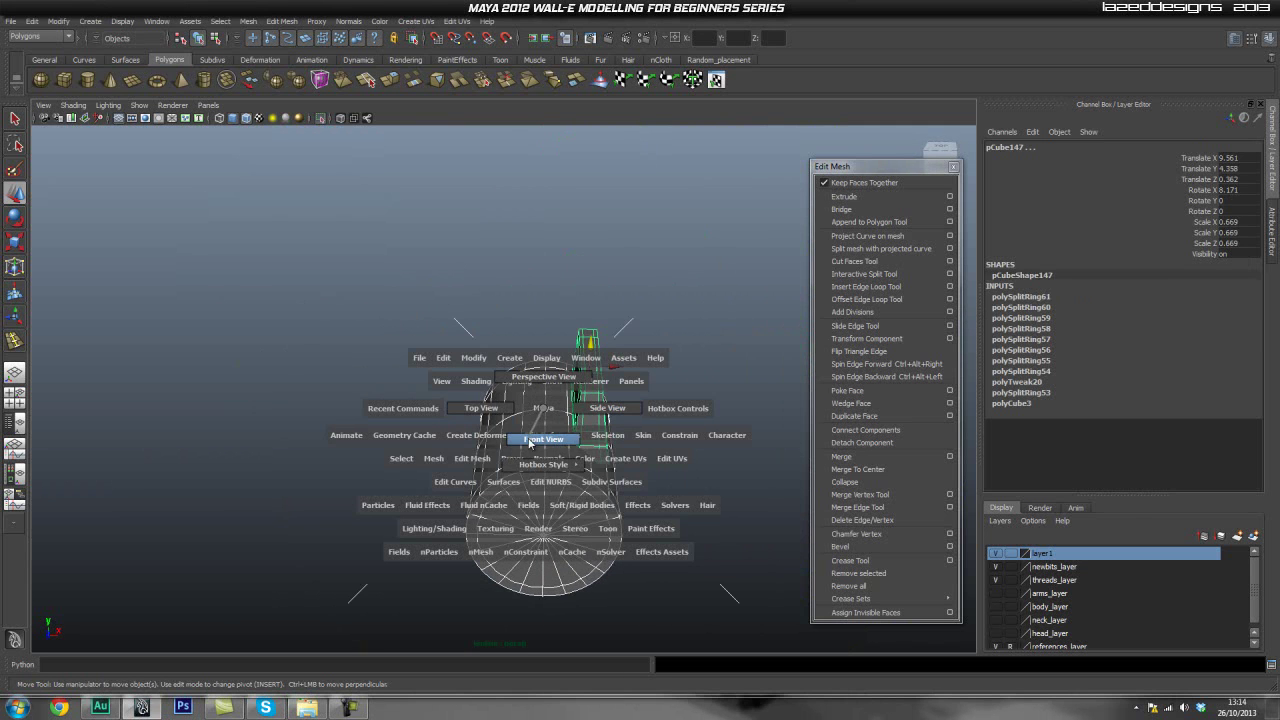
drag(530, 442, 491, 423)
alt+right_drag(568, 465, 372, 450)
alt+middle_drag(372, 450, 430, 423)
alt+right_drag(260, 410, 394, 416)
click(480, 331)
click(522, 330)
middle_drag(451, 352, 449, 350)
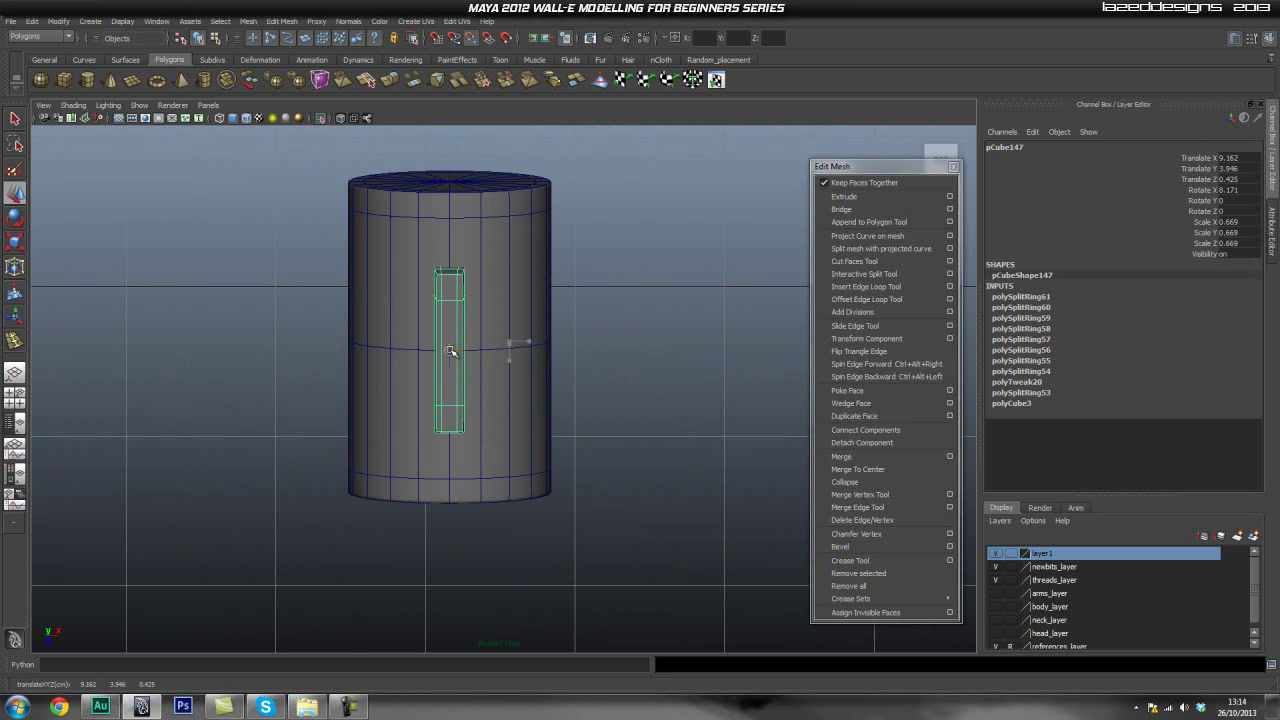
Return to the perspective view and raise the fin until its foot sits on top of the collar.
key(space)
drag(473, 378, 476, 347)
alt+drag(400, 370, 251, 363)
alt+right_drag(251, 363, 404, 382)
alt+middle_drag(404, 382, 508, 498)
alt+right_drag(374, 420, 407, 415)
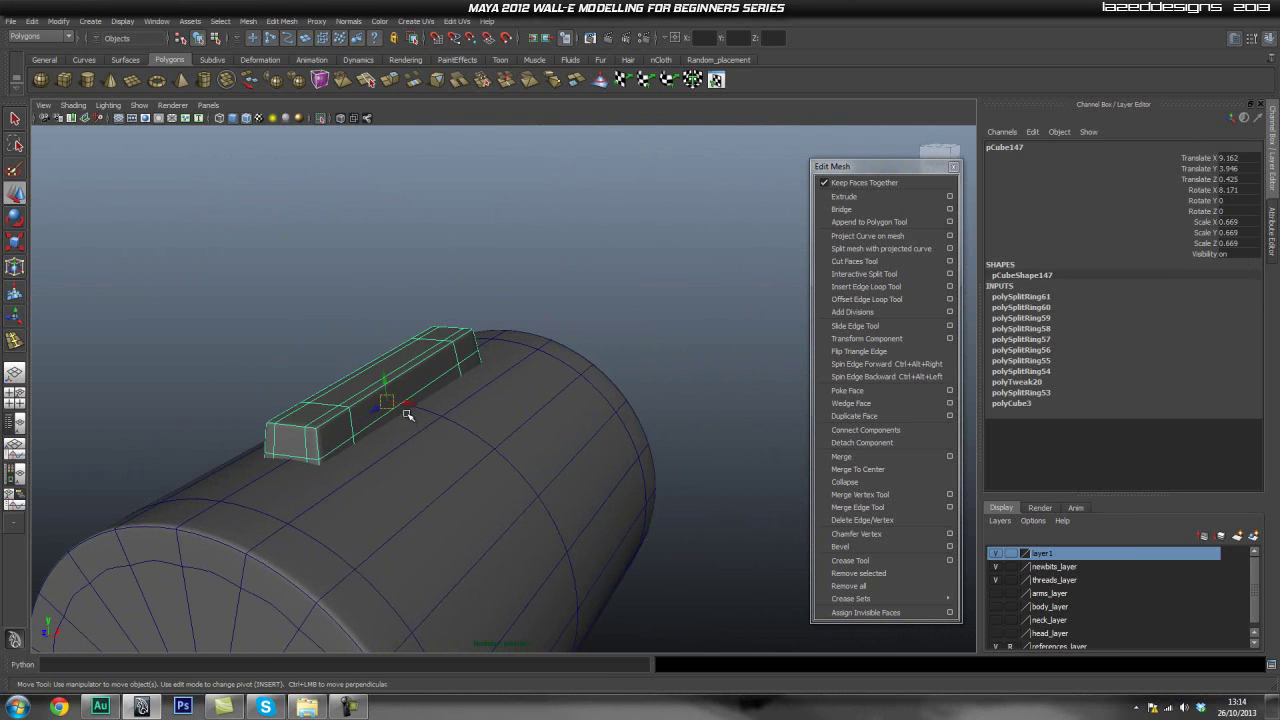
drag(386, 378, 393, 216)
Set the fin's Rotate X to 6.153 to match the collar's rotation.
click(555, 510)
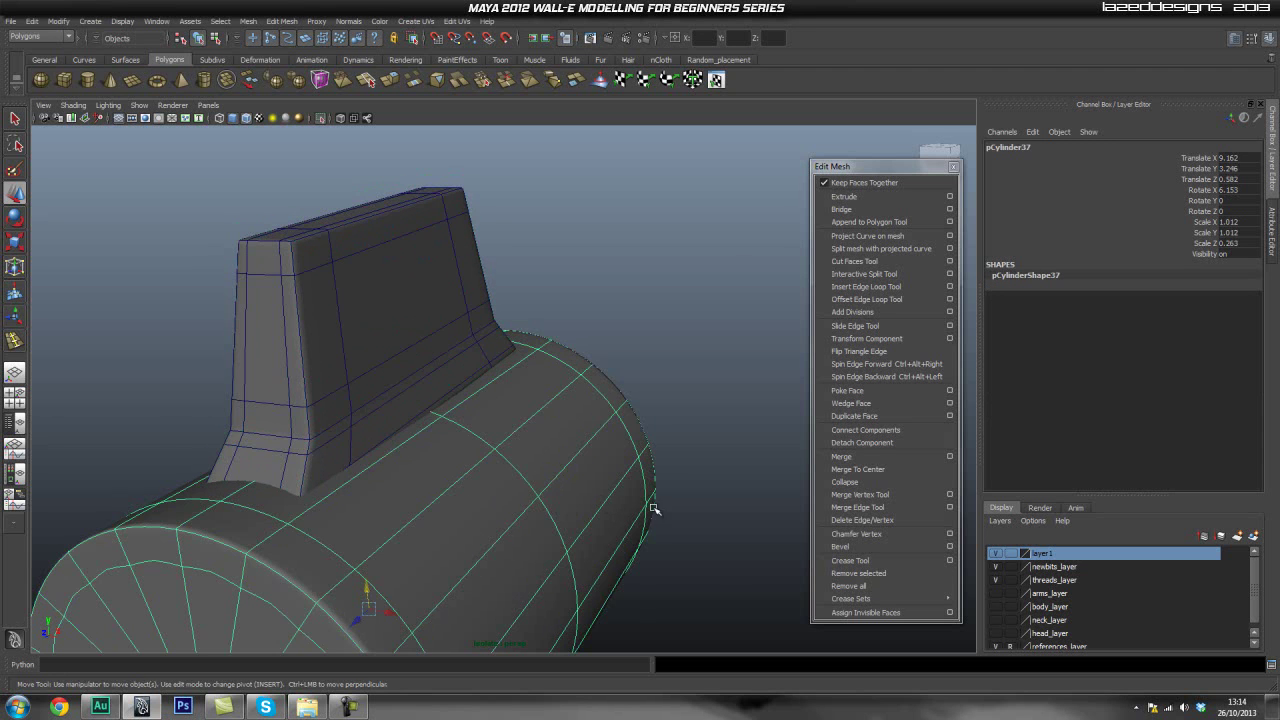
alt+drag(597, 505, 452, 517)
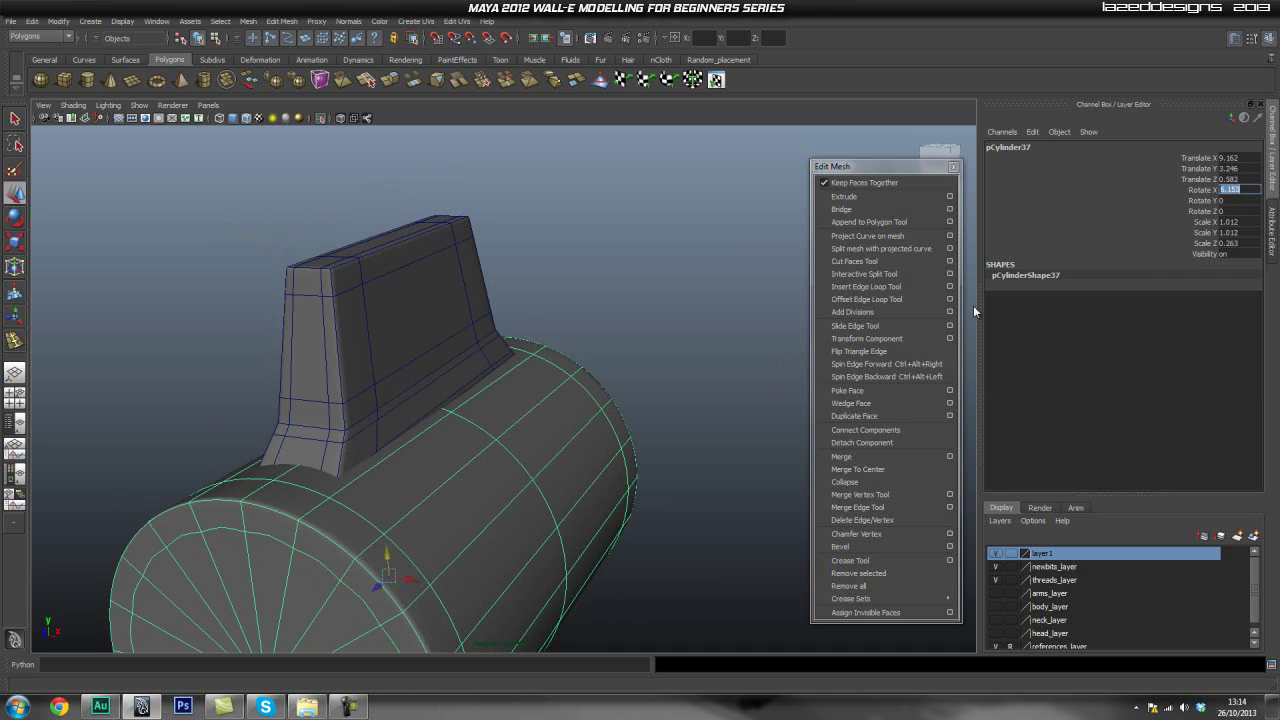
click(423, 325)
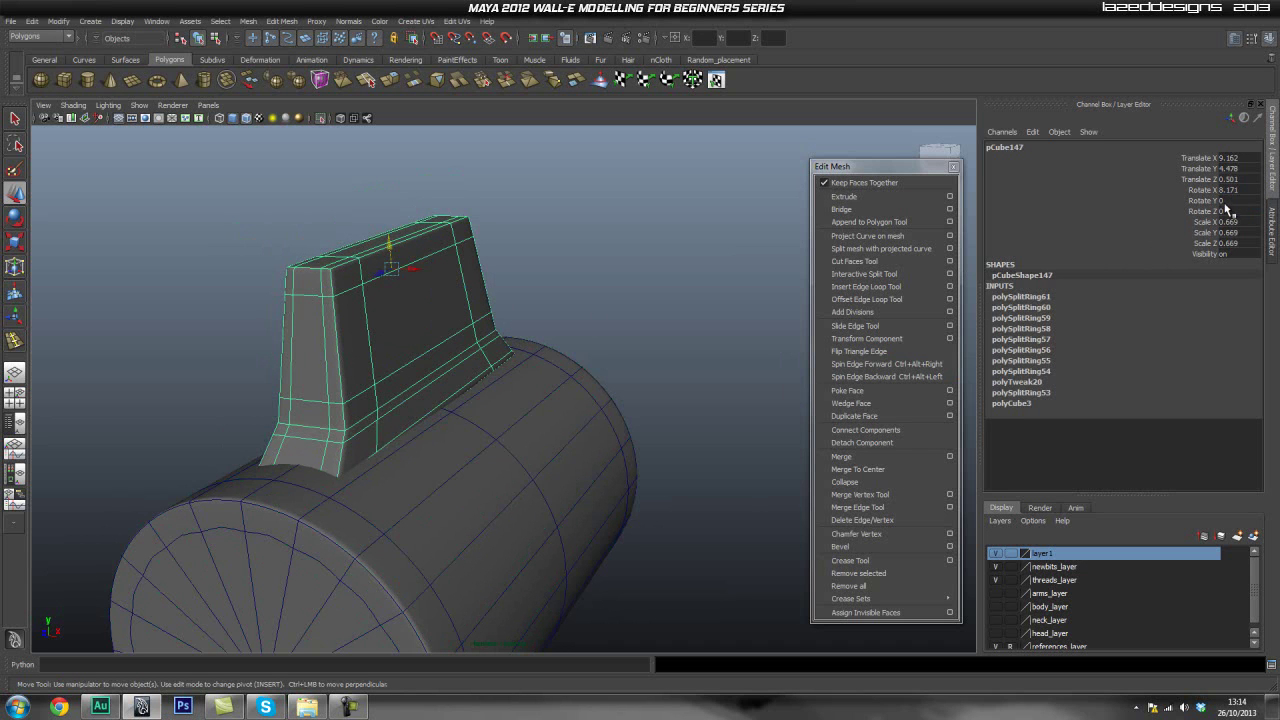
text(0)
key(Return)
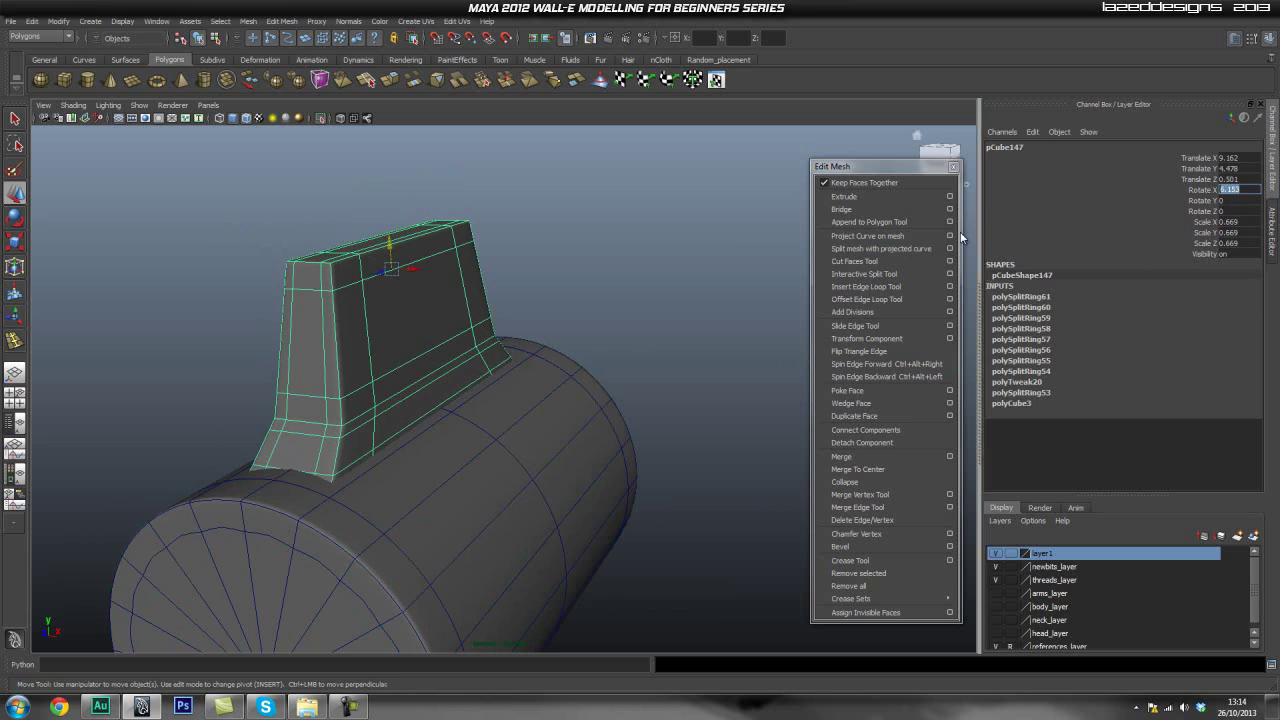
click(638, 318)
Lower the fin slightly to about 4.45 in Y so its foot sinks into the collar.
alt+drag(698, 335, 523, 366)
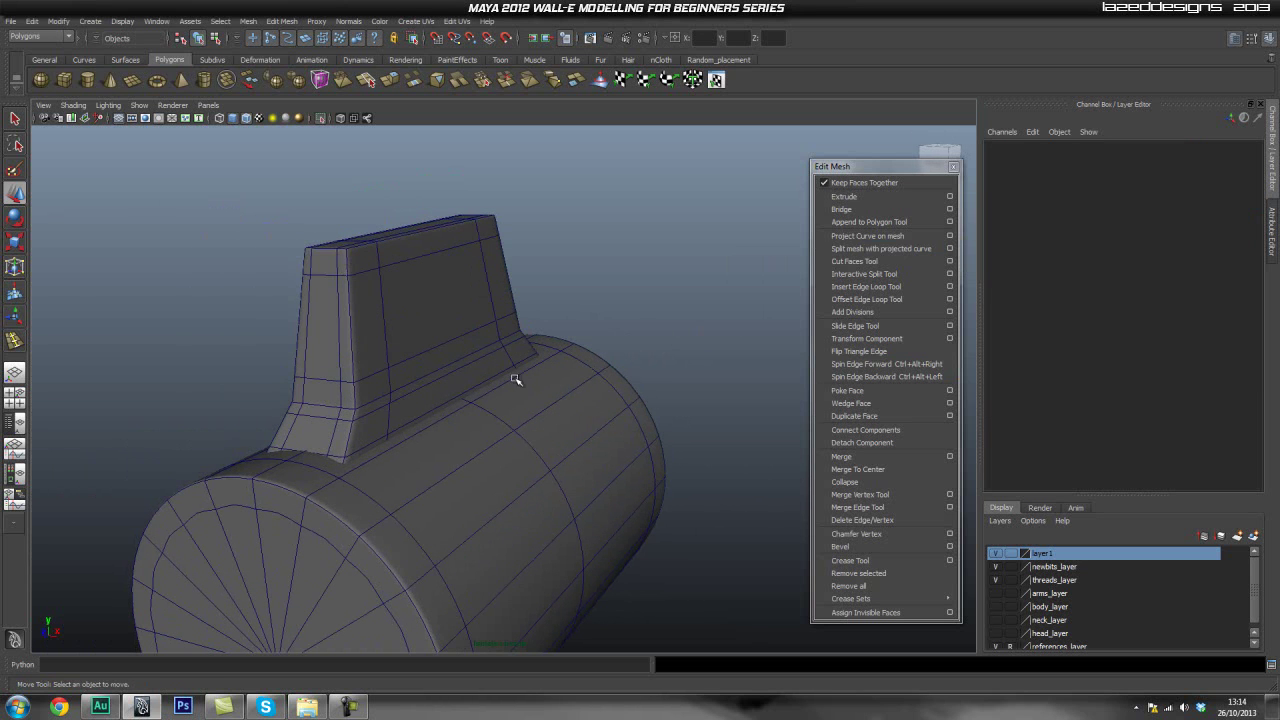
click(444, 354)
mouse_move(410, 240)
mouse_down()
mouse_move(409, 227)
mouse_move(411, 250)
mouse_up()
click(731, 311)
alt+drag(731, 311, 374, 349)
Scale the fin uniformly to about 0.586 around its centred pivot and lower it to about 4.42 in Y.
key(q)
right_click(334, 366)
click(390, 348)
key(r)
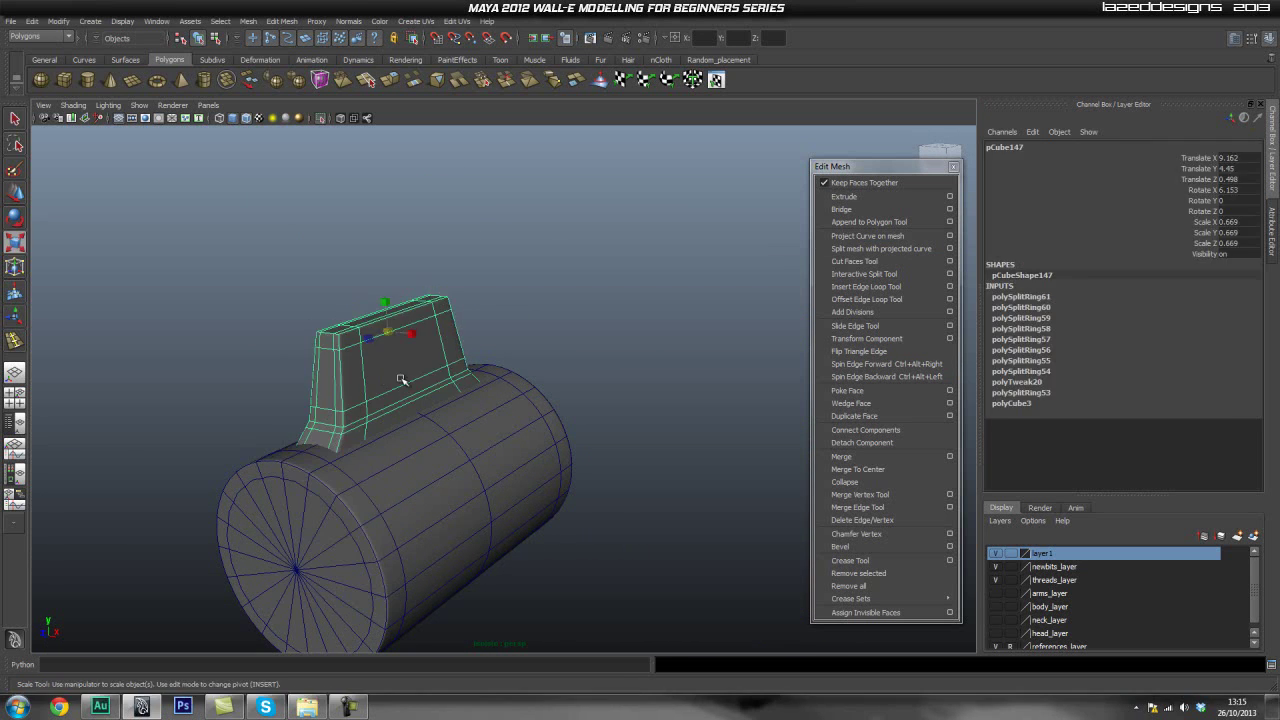
key(space)
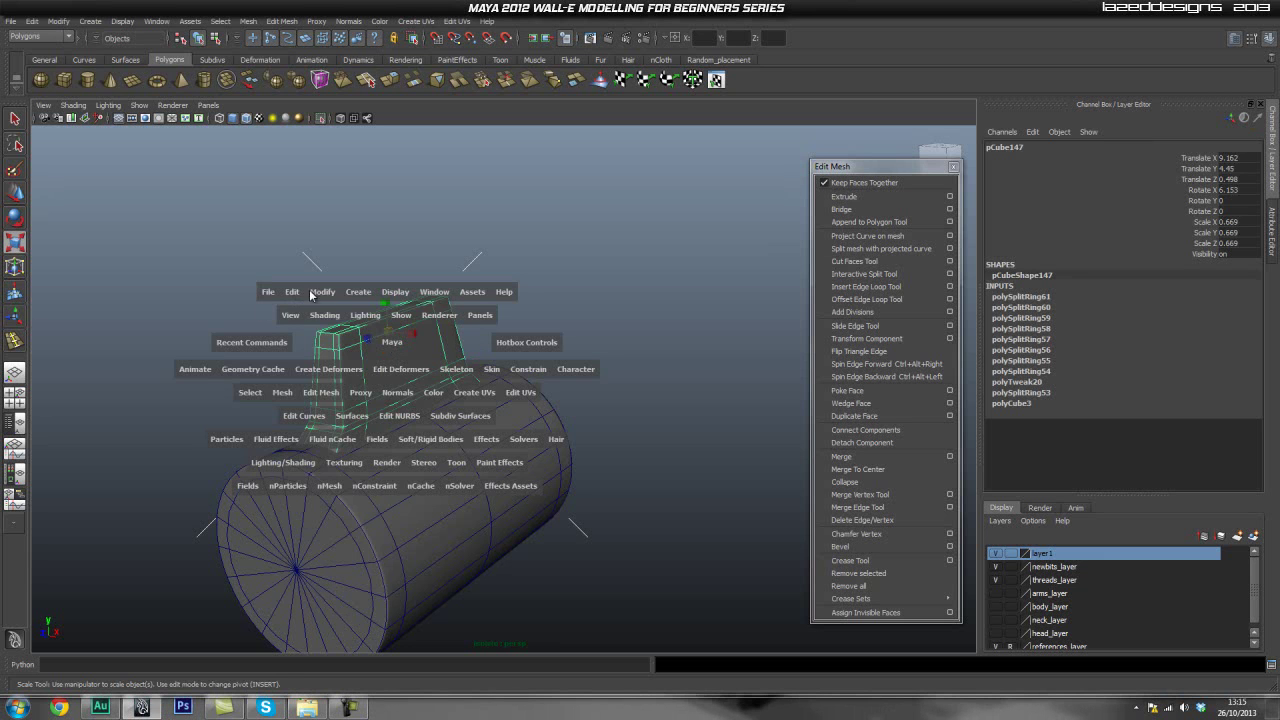
click(321, 292)
click(344, 420)
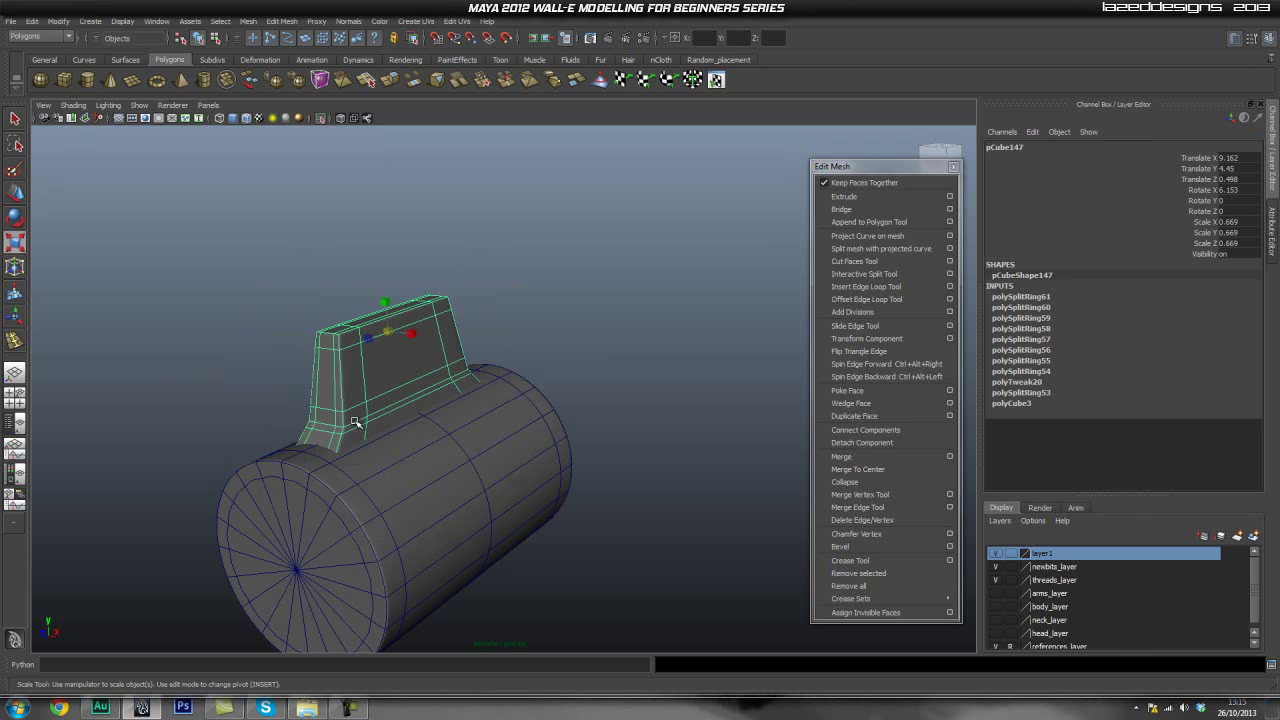
mouse_move(388, 363)
mouse_down()
mouse_move(364, 375)
mouse_move(391, 352)
mouse_up()
key(w)
click(573, 314)
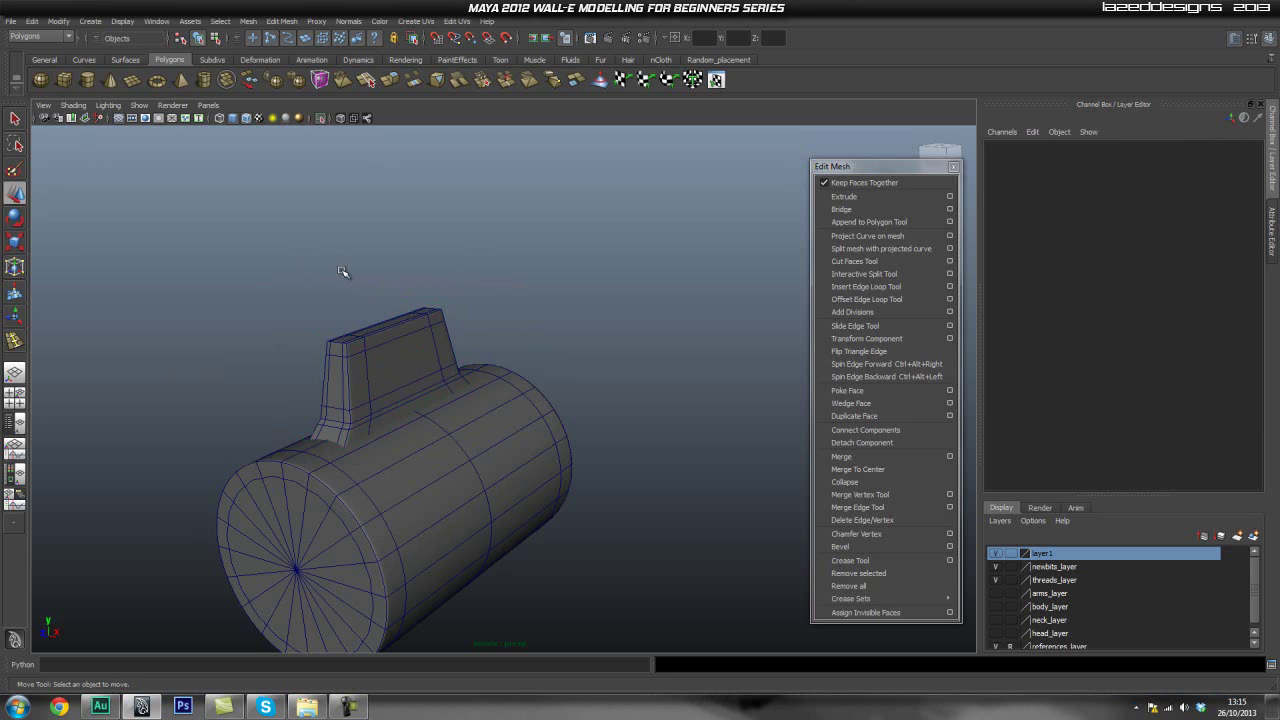
Select the vertices at the fin's near end and move them outward along the collar to lengthen the fin.
alt+drag(626, 319, 494, 331)
click(306, 346)
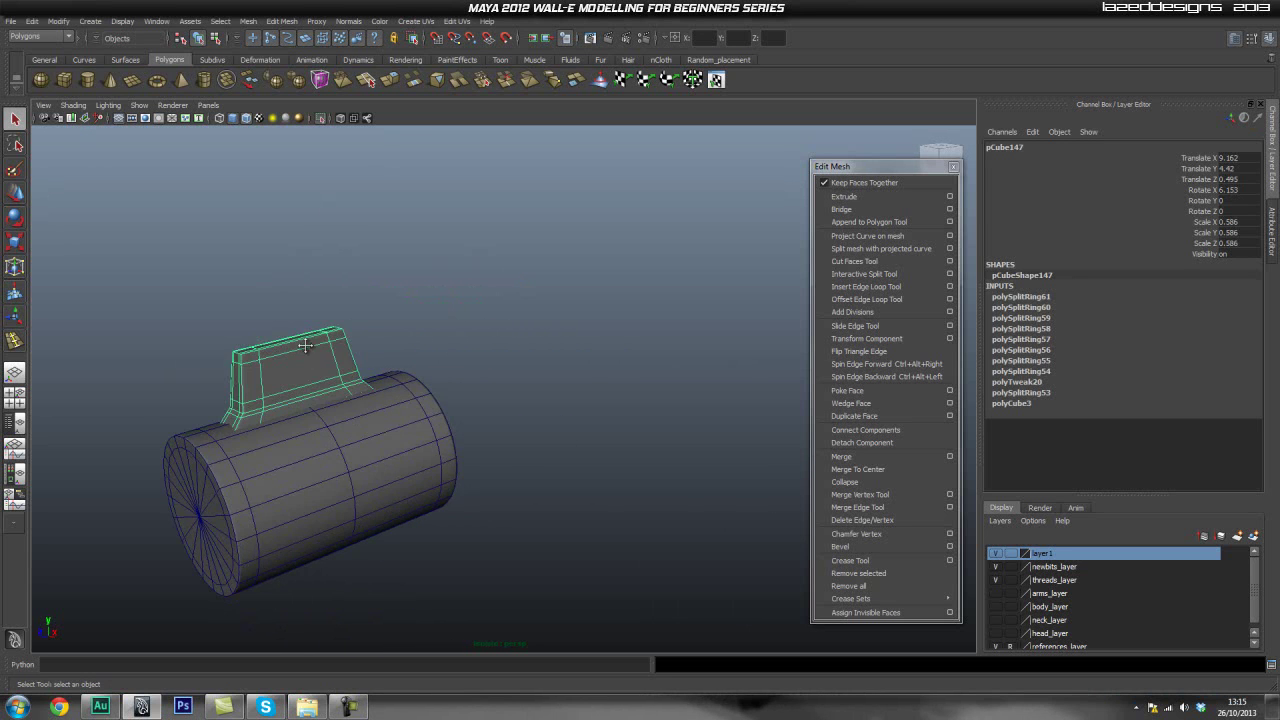
alt+middle_drag(311, 350, 391, 375)
scroll(391, 375, up, 3)
right_drag(381, 397, 318, 401)
alt+drag(220, 450, 232, 436)
drag(192, 337, 311, 543)
key(w)
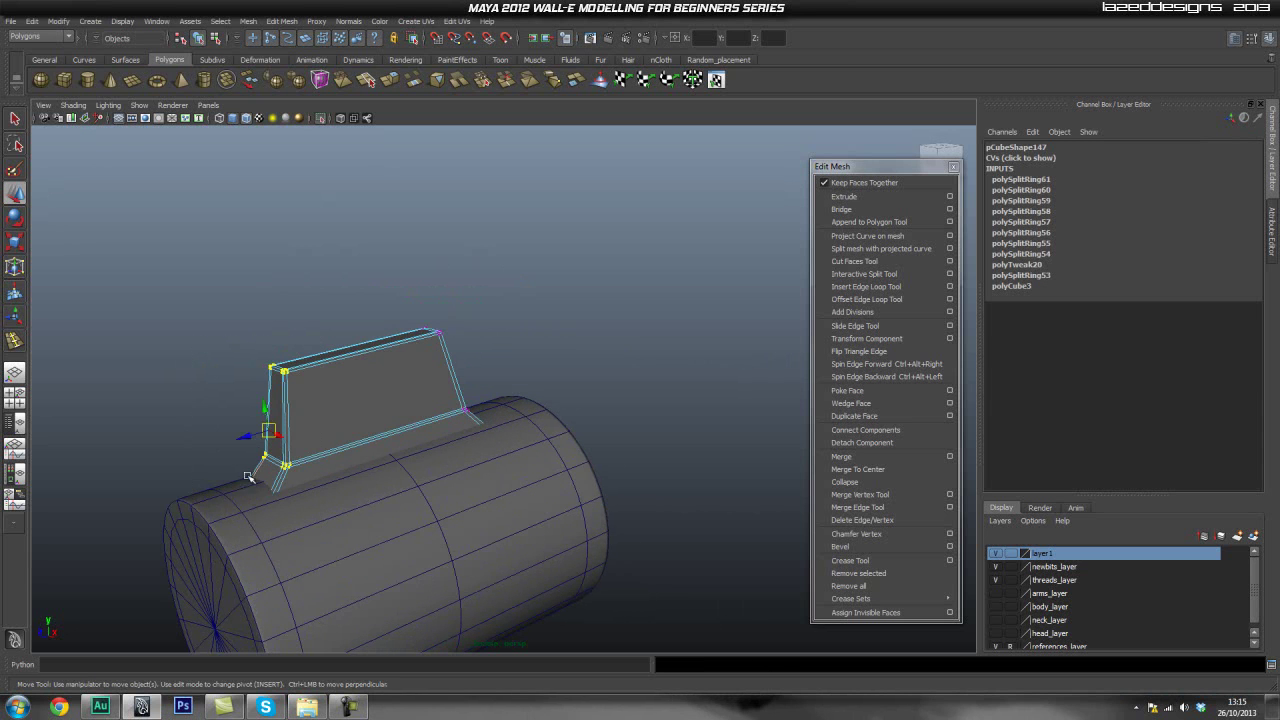
drag(244, 441, 213, 453)
Select the vertices at the fin's far end and adjust their position along the collar's length.
drag(368, 288, 539, 466)
alt+drag(502, 424, 461, 430)
drag(326, 451, 369, 448)
alt+drag(555, 424, 328, 462)
alt+drag(447, 440, 459, 433)
Return the fin to object mode and check its smoothed shape on the collar.
key(q)
right_drag(459, 434, 508, 419)
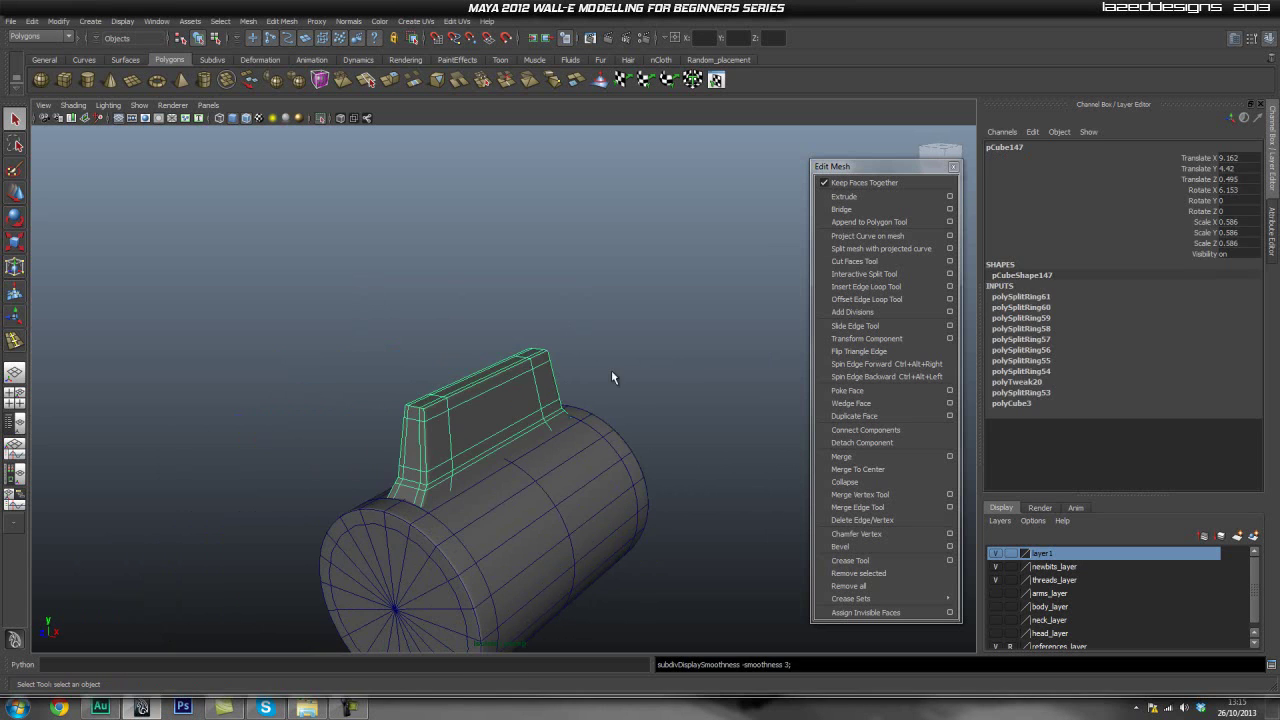
click(708, 428)
alt+drag(711, 429, 499, 471)
alt+drag(600, 458, 539, 470)
Select the fin's top vertices at both ends, with smooth preview off, and move them down to shorten it.
click(457, 460)
alt+drag(457, 459, 435, 444)
click(418, 414)
right_drag(419, 414, 376, 416)
alt+drag(503, 416, 393, 411)
key(1)
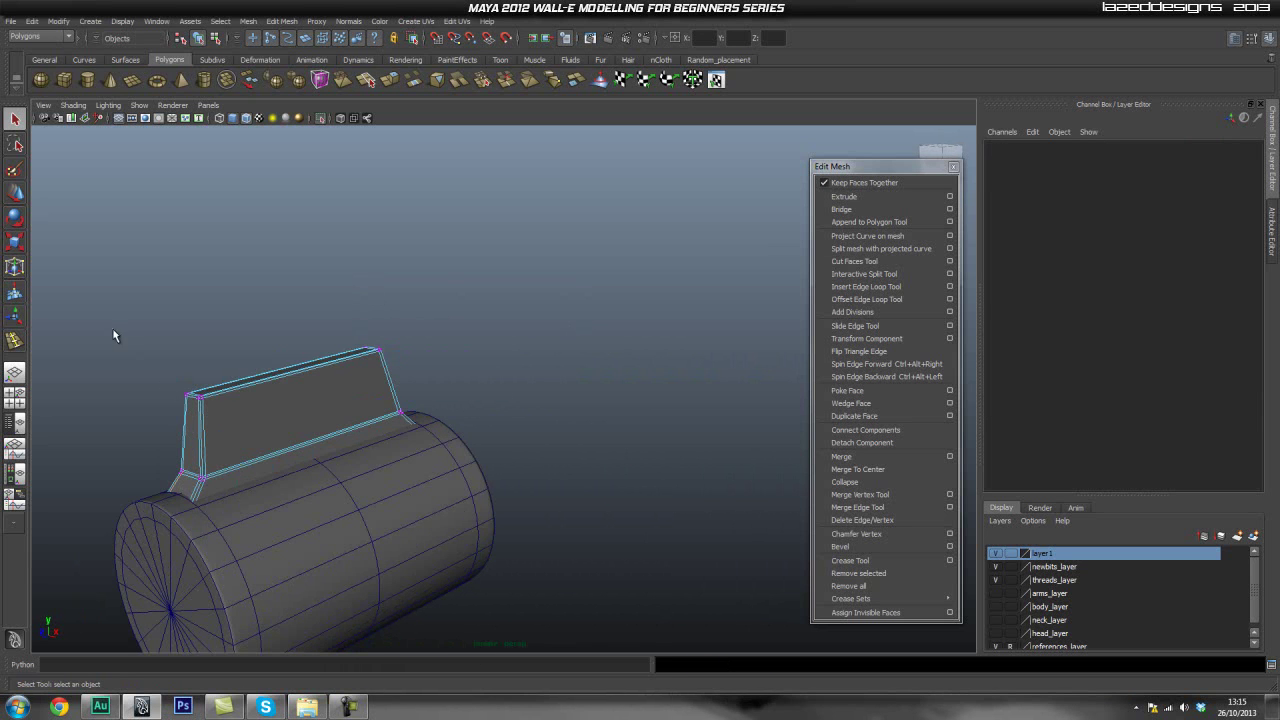
drag(413, 366, 418, 368)
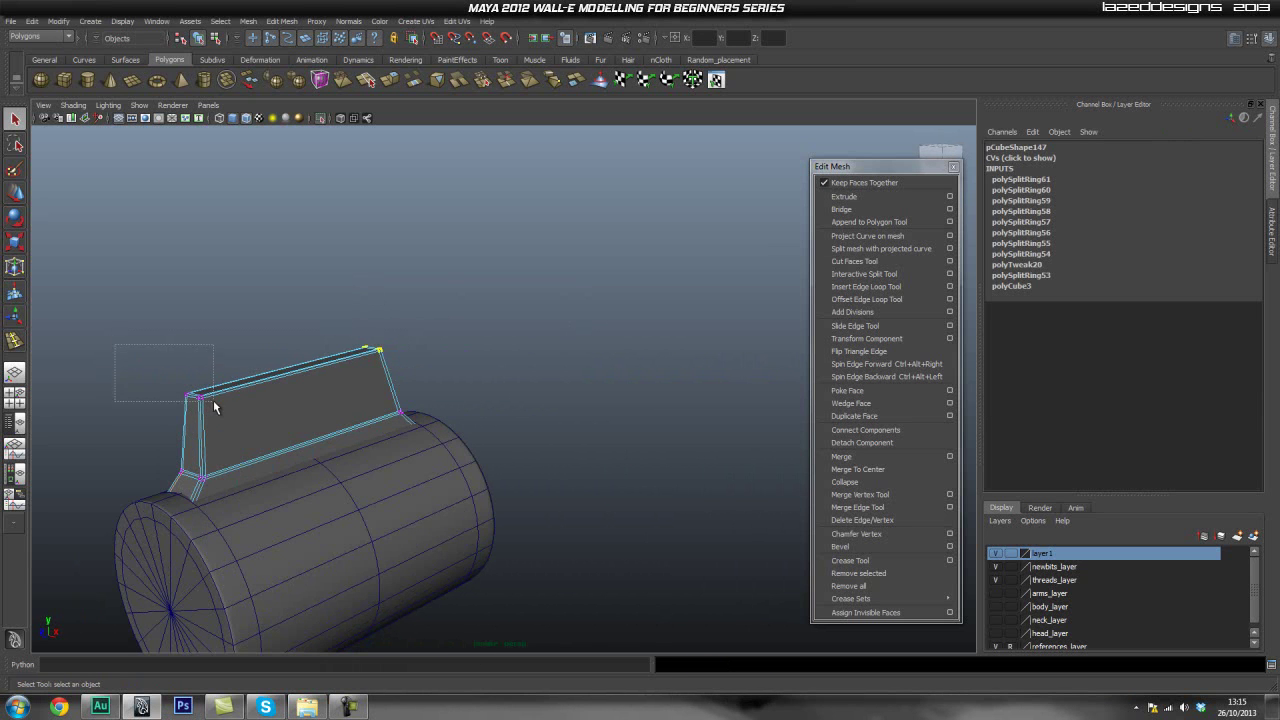
key(w)
drag(287, 346, 287, 360)
alt+drag(250, 409, 286, 447)
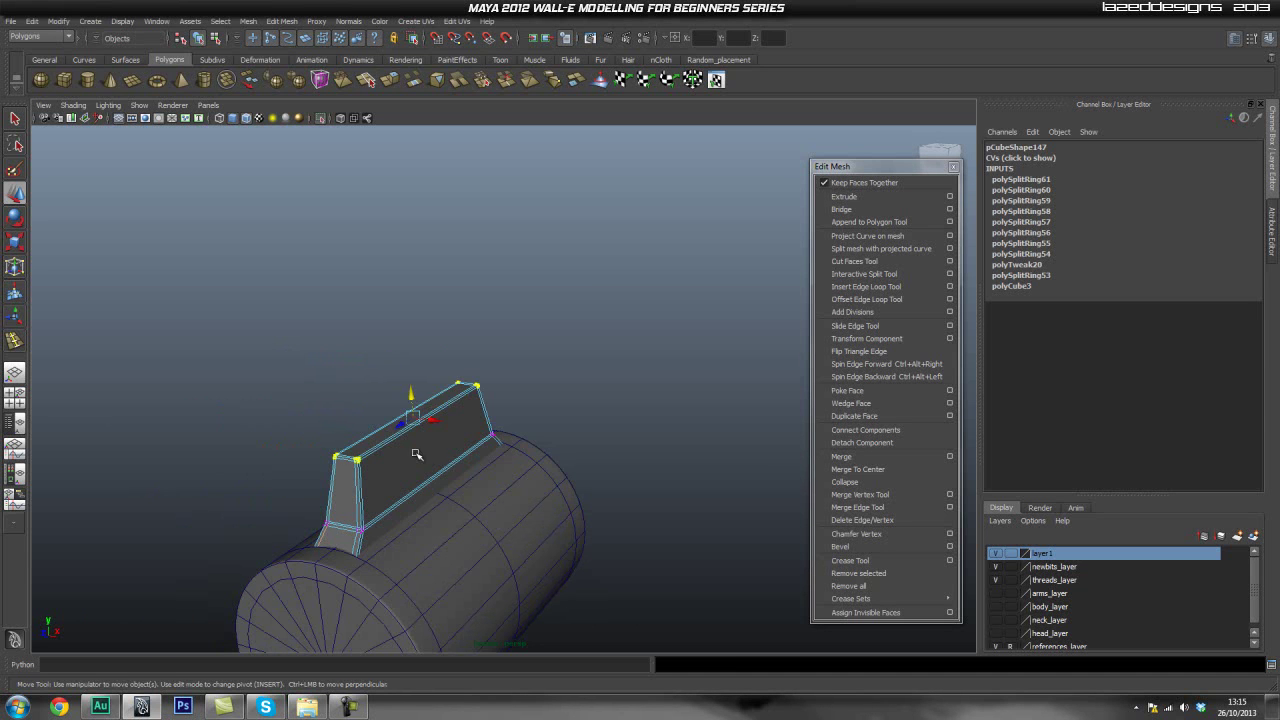
Scale the fin's top vertices inward in X to narrow its top face.
key(r)
drag(386, 414, 392, 416)
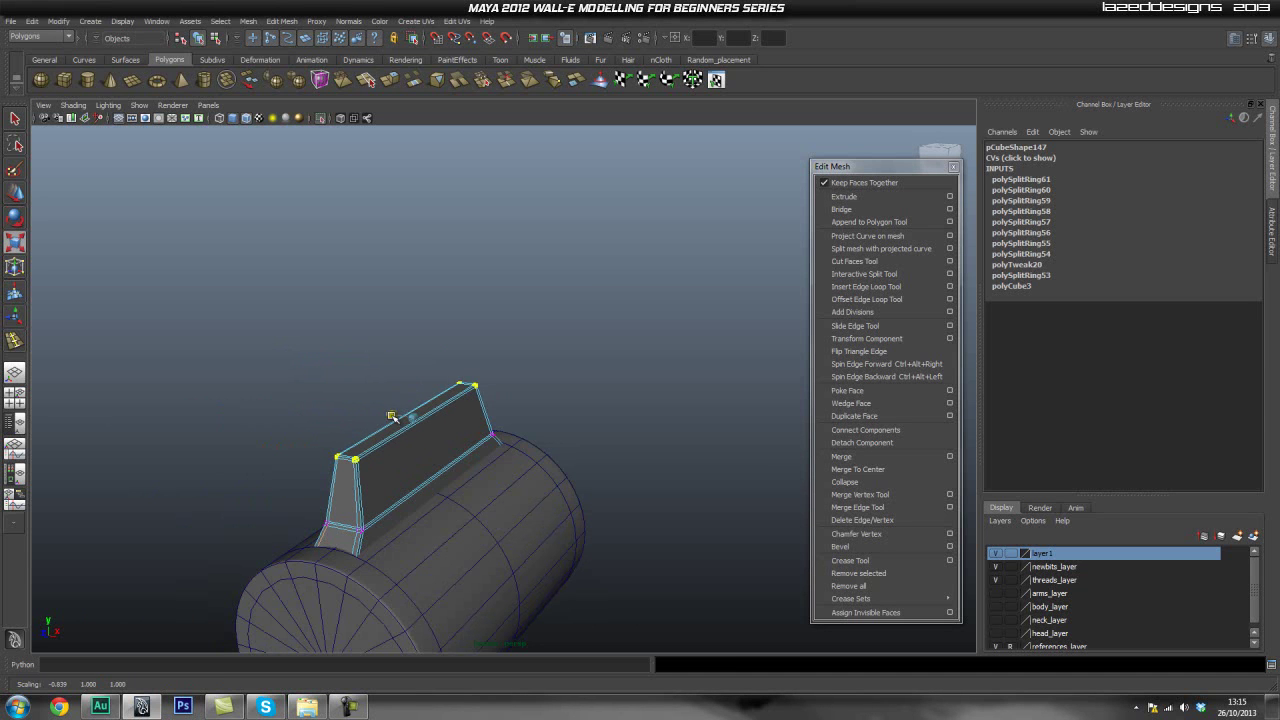
click(590, 379)
alt+drag(590, 380, 477, 423)
Leave vertex editing and select the whole fin as an object, viewed from the collar's end.
key(q)
right_drag(303, 436, 352, 420)
click(292, 425)
click(535, 395)
alt+right_drag(535, 394, 365, 442)
alt+drag(365, 442, 470, 434)
alt+right_drag(418, 432, 523, 436)
alt+middle_drag(575, 437, 519, 409)
click(519, 409)
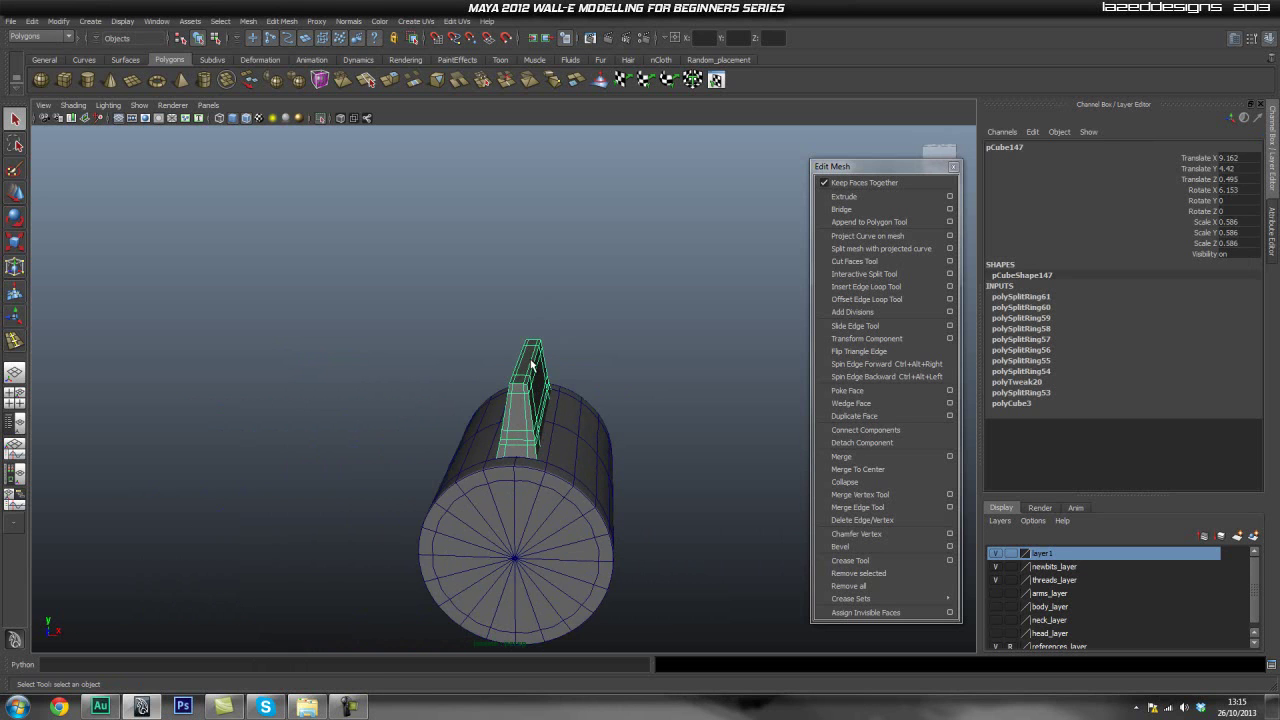
Move the fin's pivot to the centre of the collar's end cap.
key(w)
key(Insert)
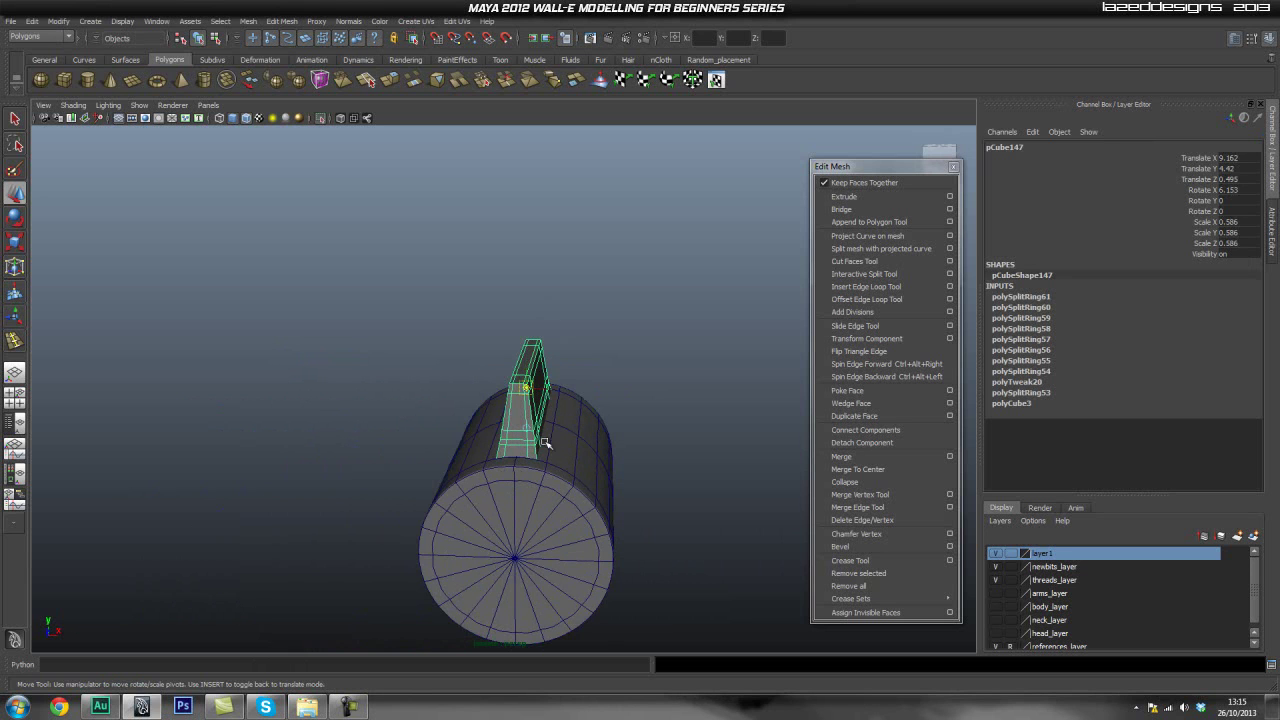
middle_click(517, 561)
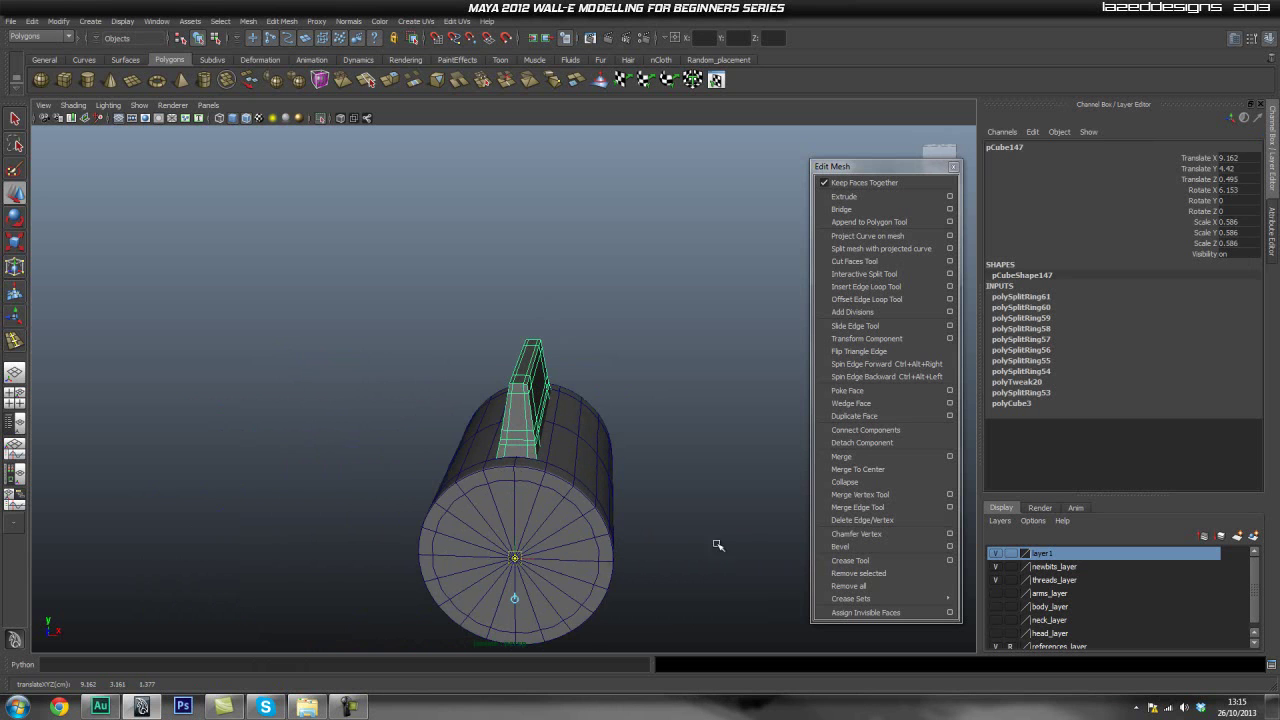
key(Insert)
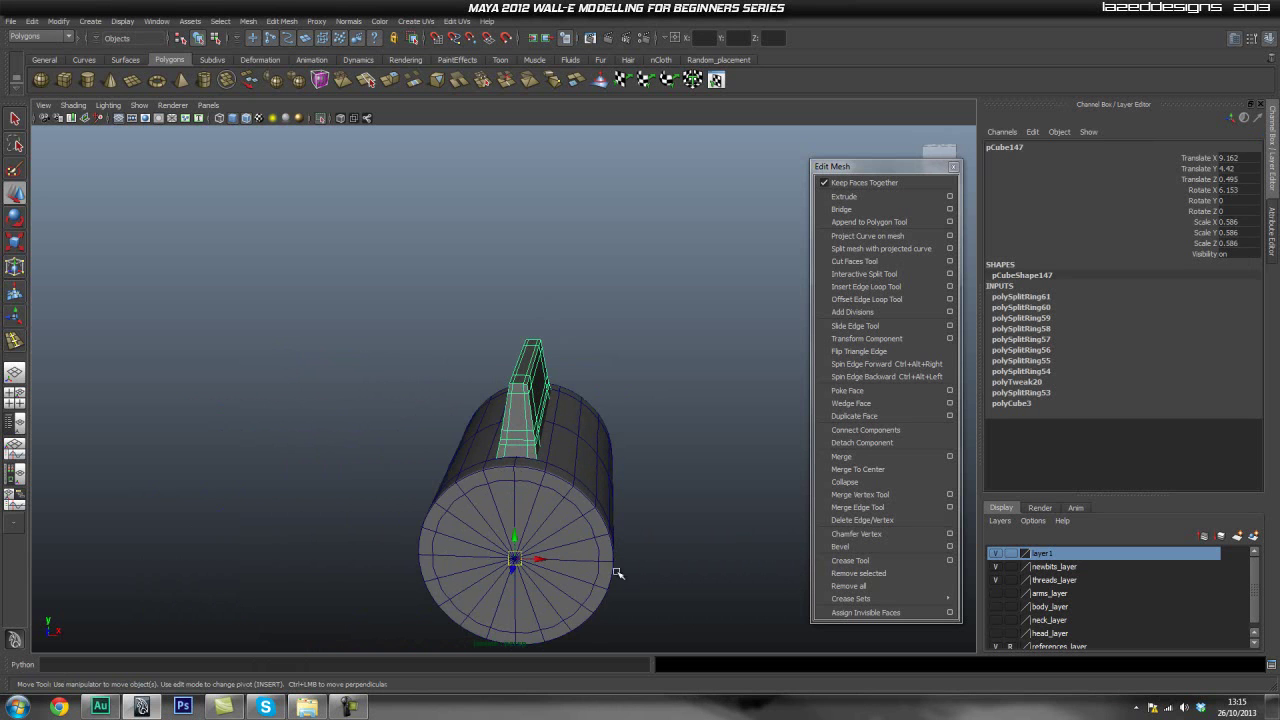
Duplicate the fin and rotate the copy around the collar's centre to one side of the original, adjusting its Rotate Z value.
alt+drag(593, 566, 511, 557)
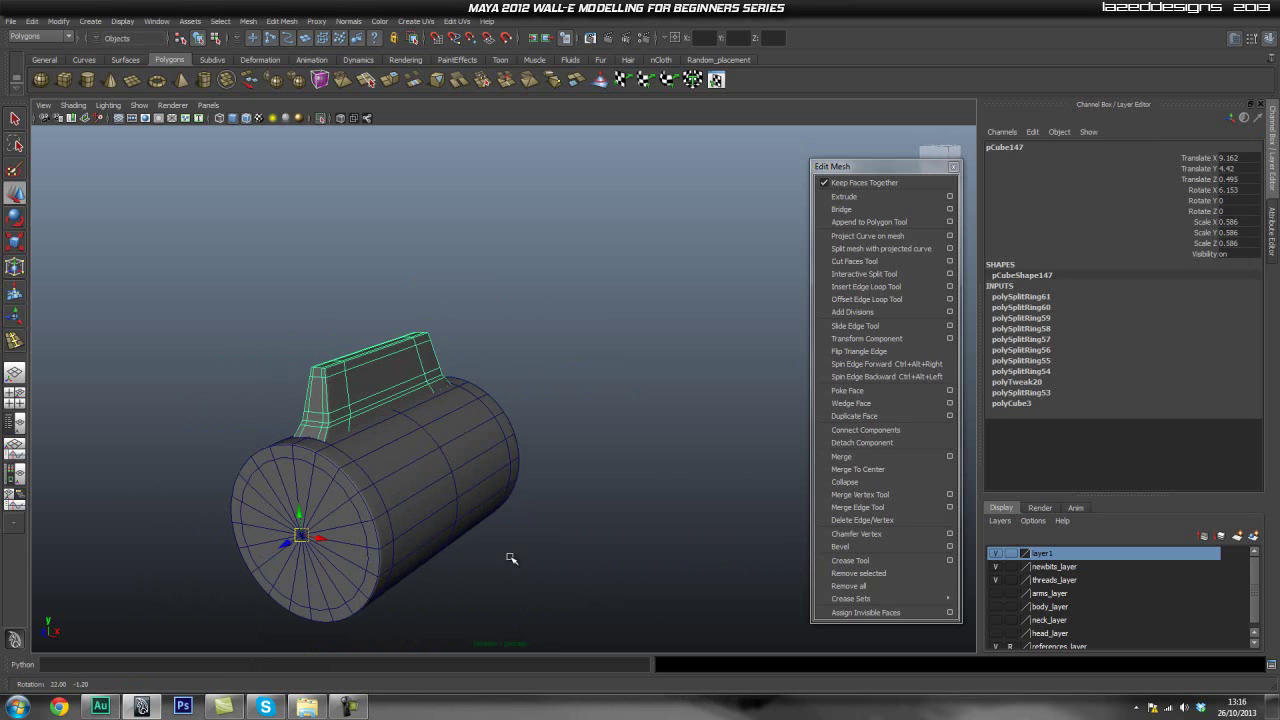
key(ctrl+d)
key(e)
drag(314, 519, 324, 537)
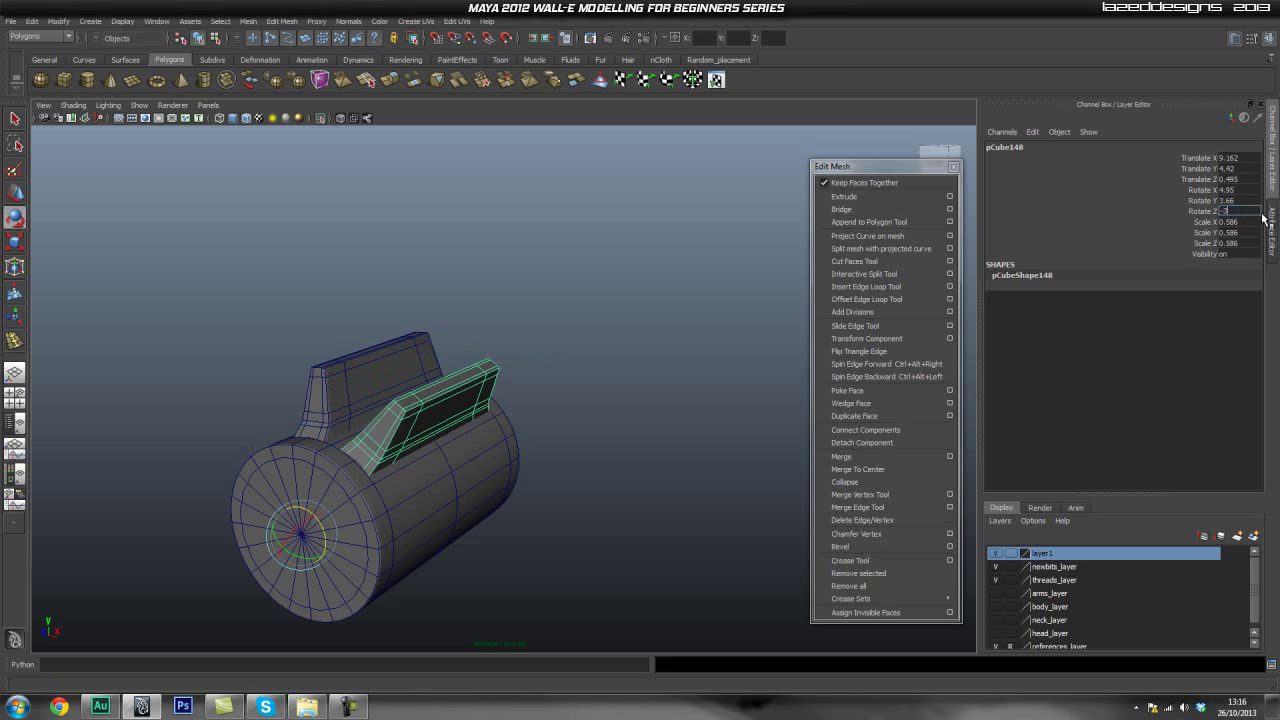
key(Return)
click(598, 372)
alt+drag(592, 372, 638, 386)
Duplicate the top fin again and rotate the copy to the opposite side of the collar with Rotate Z at 35.
click(530, 461)
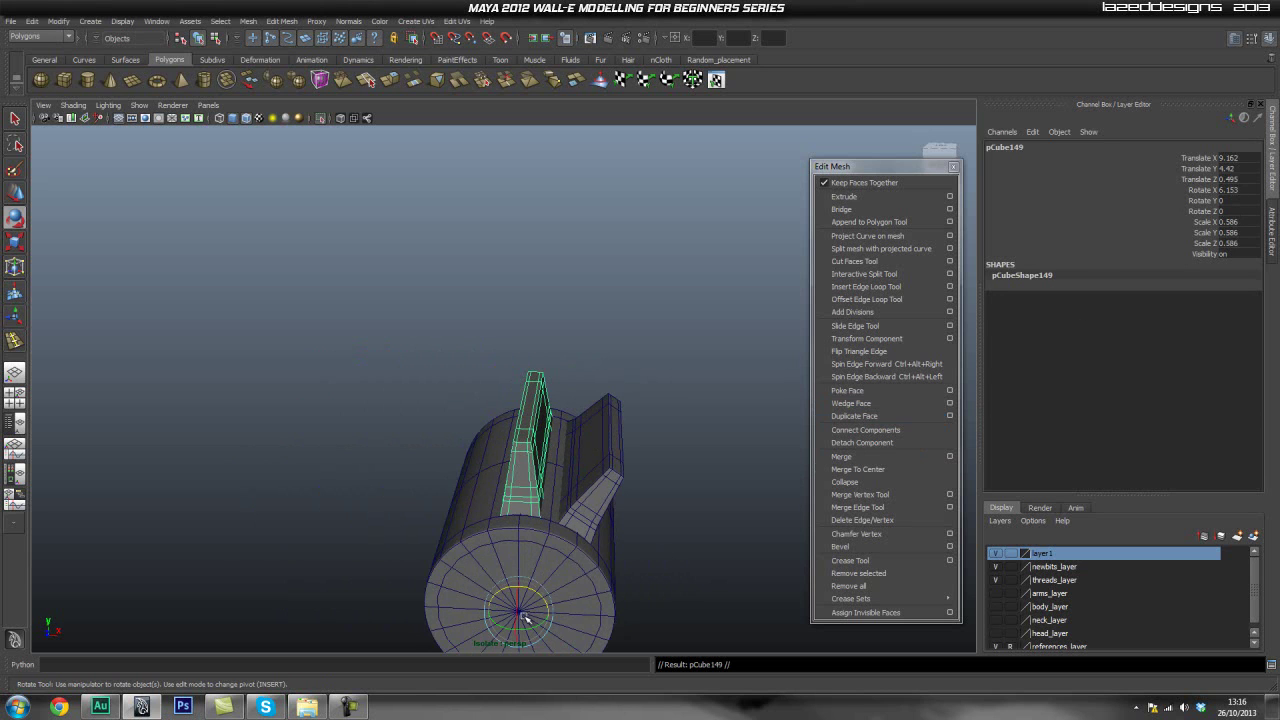
drag(507, 592, 498, 594)
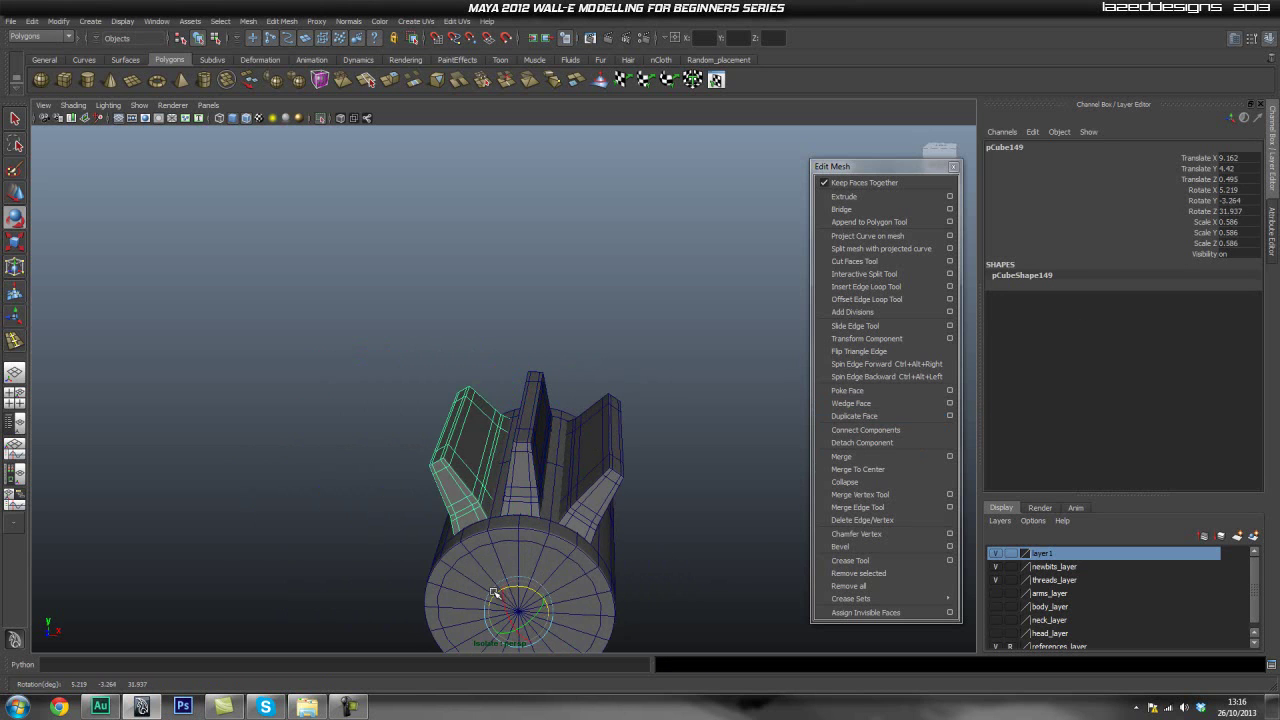
text(-7)
key(BackSpace)
key(BackSpace)
text(35)
key(Return)
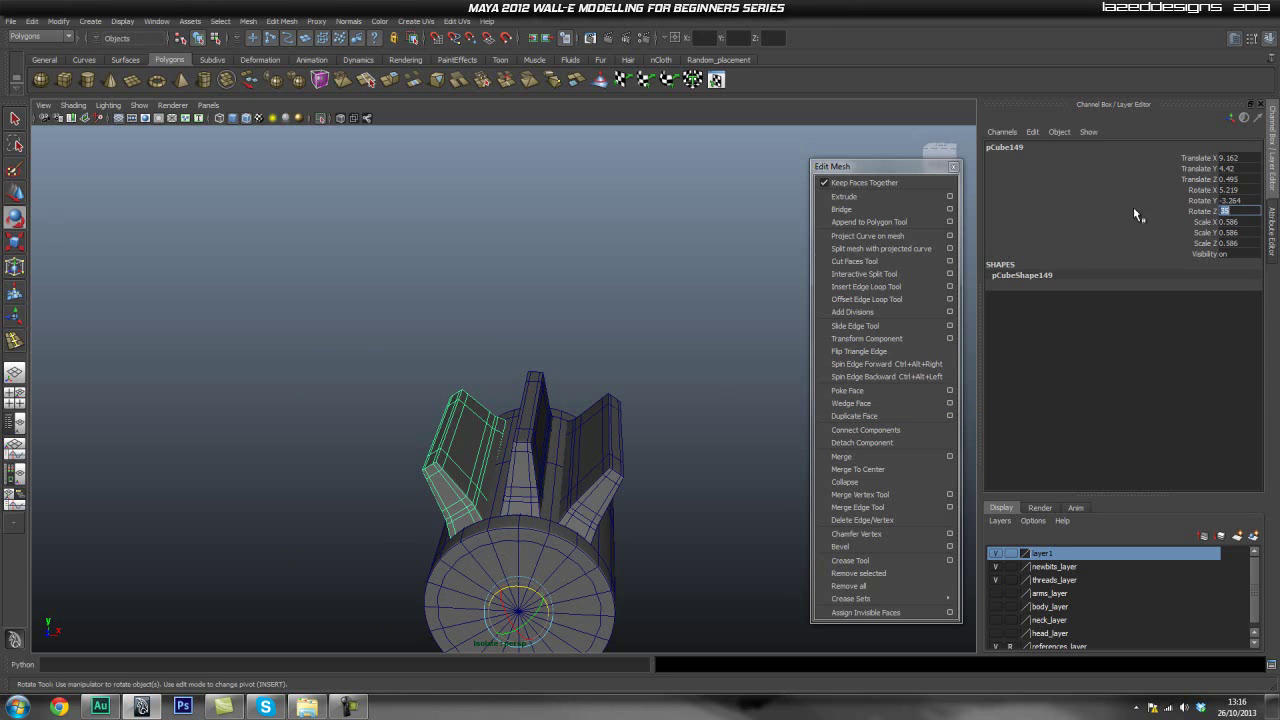
Try setting the second fin copy's Rotate Y to 0.
click(1237, 201)
text(0)
key(Return)
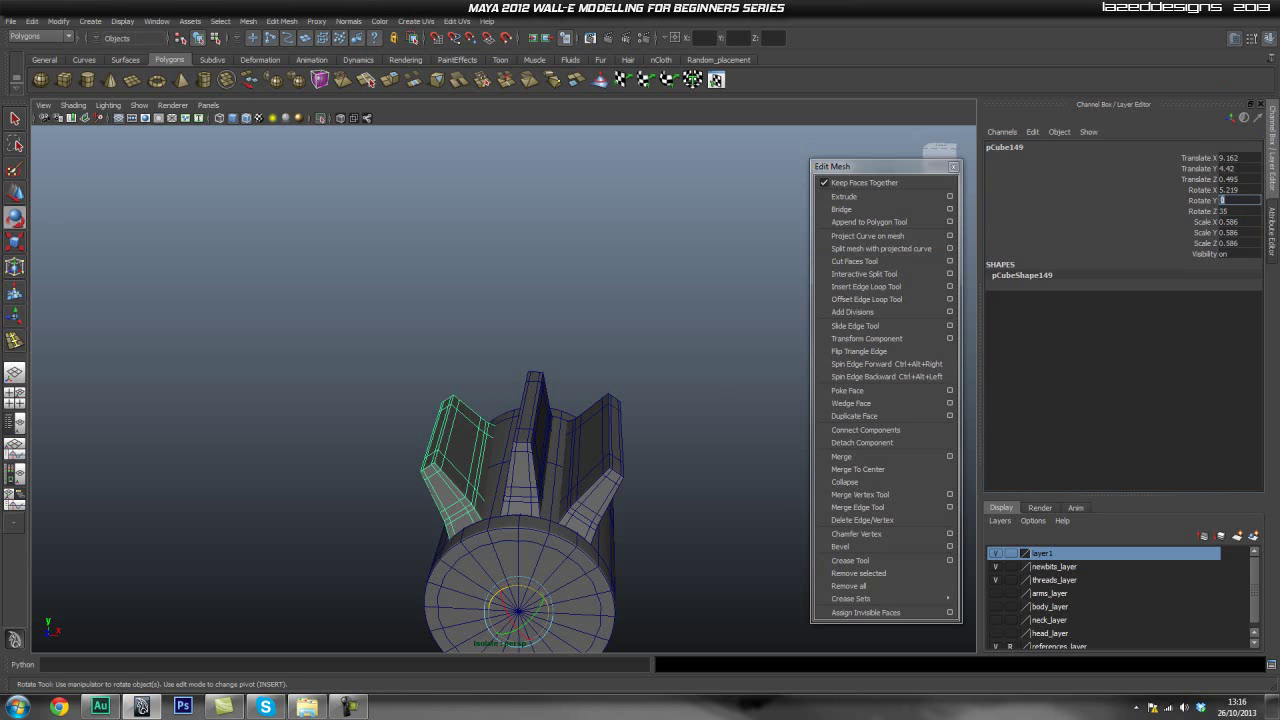
click(613, 326)
mouse_move(672, 394)
alt+mouse_down()
mouse_move(700, 386)
mouse_move(668, 401)
alt+mouse_up()
click(425, 477)
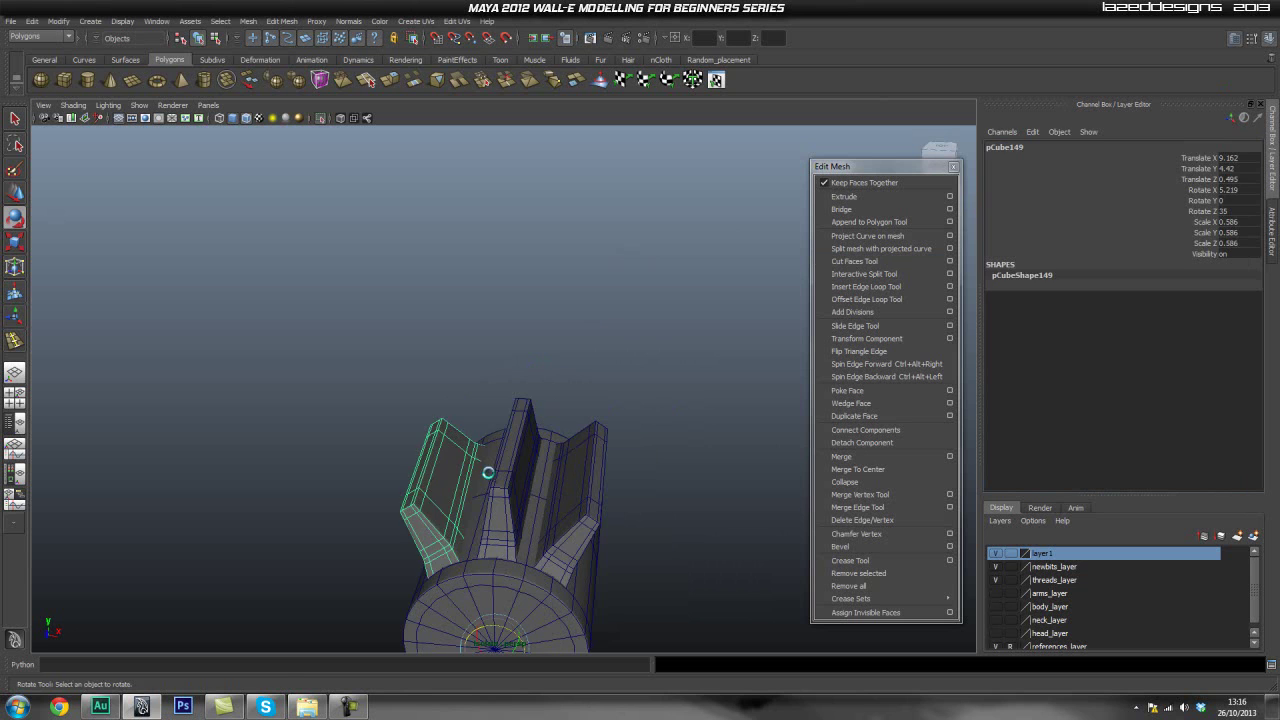
Make a fresh duplicate of the top fin and rotate it to the collar's open side, with Rotate Z set to 35.
click(545, 487)
key(ctrl+d)
drag(512, 637, 494, 635)
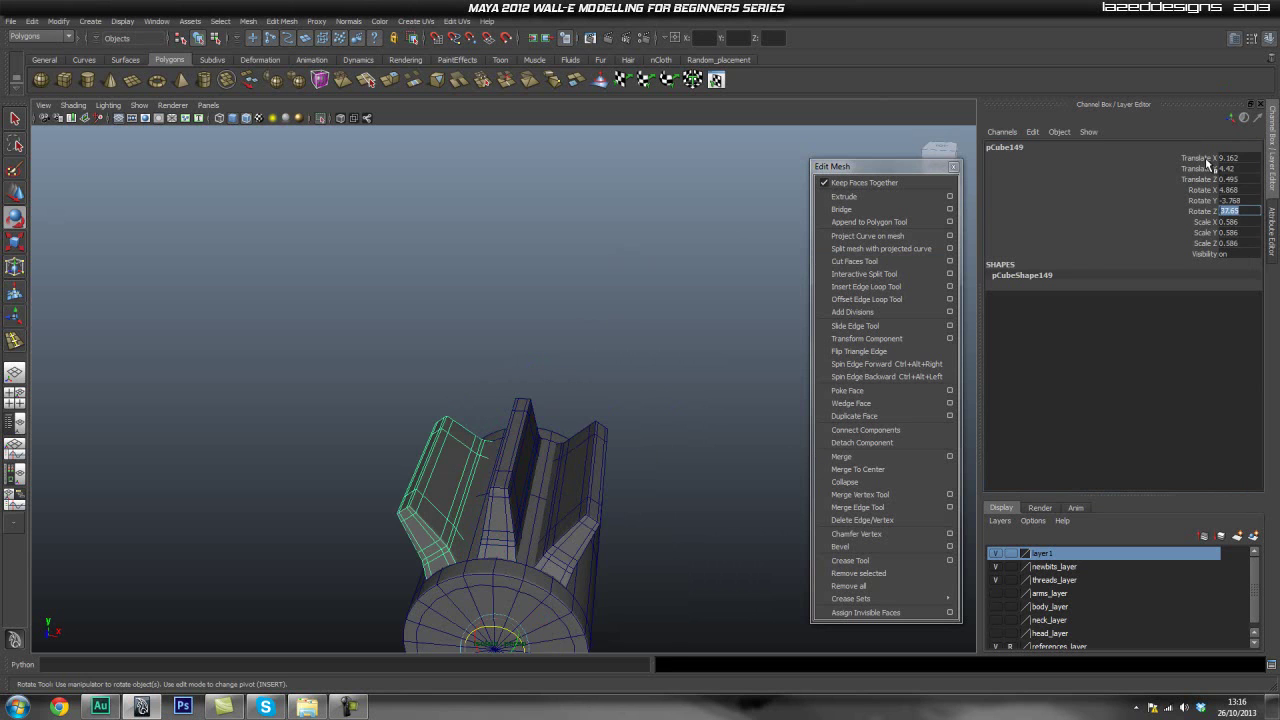
key(Return)
click(686, 346)
alt+drag(569, 460, 533, 457)
alt+right_drag(533, 457, 449, 449)
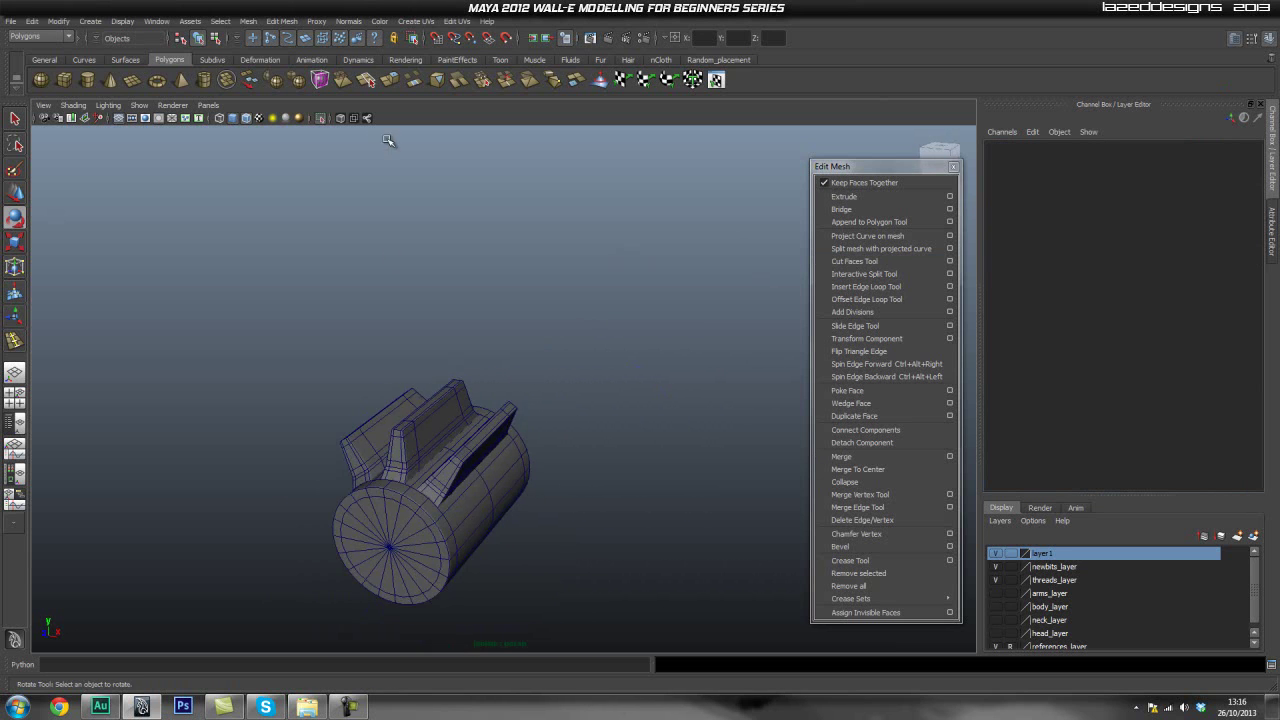
Leave the isolated view and bring the collar's three fins into close view among the wheels.
click(321, 119)
alt+right_drag(758, 527, 592, 473)
alt+drag(592, 473, 526, 450)
alt+right_drag(526, 450, 492, 424)
alt+middle_drag(492, 424, 422, 457)
alt+middle_drag(245, 460, 398, 438)
alt+right_drag(563, 457, 690, 462)
mouse_move(400, 457)
alt+mouse_down()
mouse_move(363, 457)
mouse_move(382, 460)
alt+mouse_up()
Turn off smooth preview on the nearest side fin and pick its top vertices.
click(371, 429)
key(1)
alt+right_drag(277, 434, 231, 421)
drag(205, 333, 494, 400)
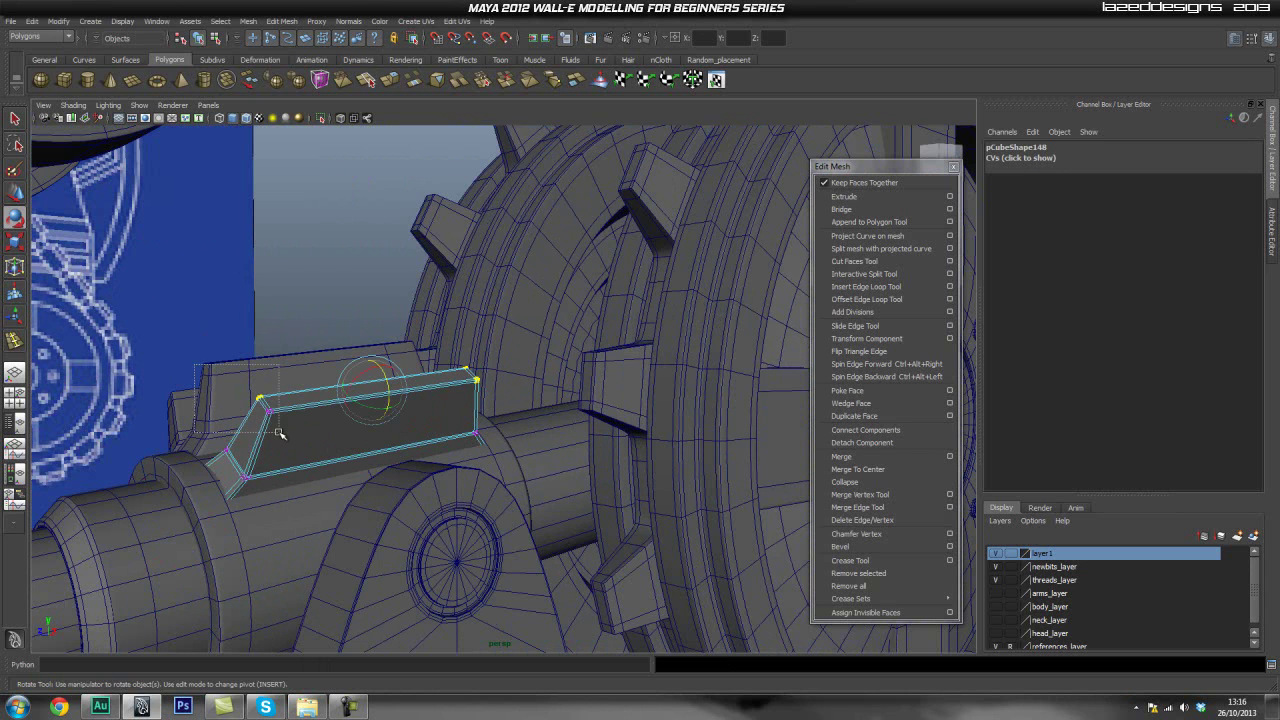
click(317, 426)
click(230, 370)
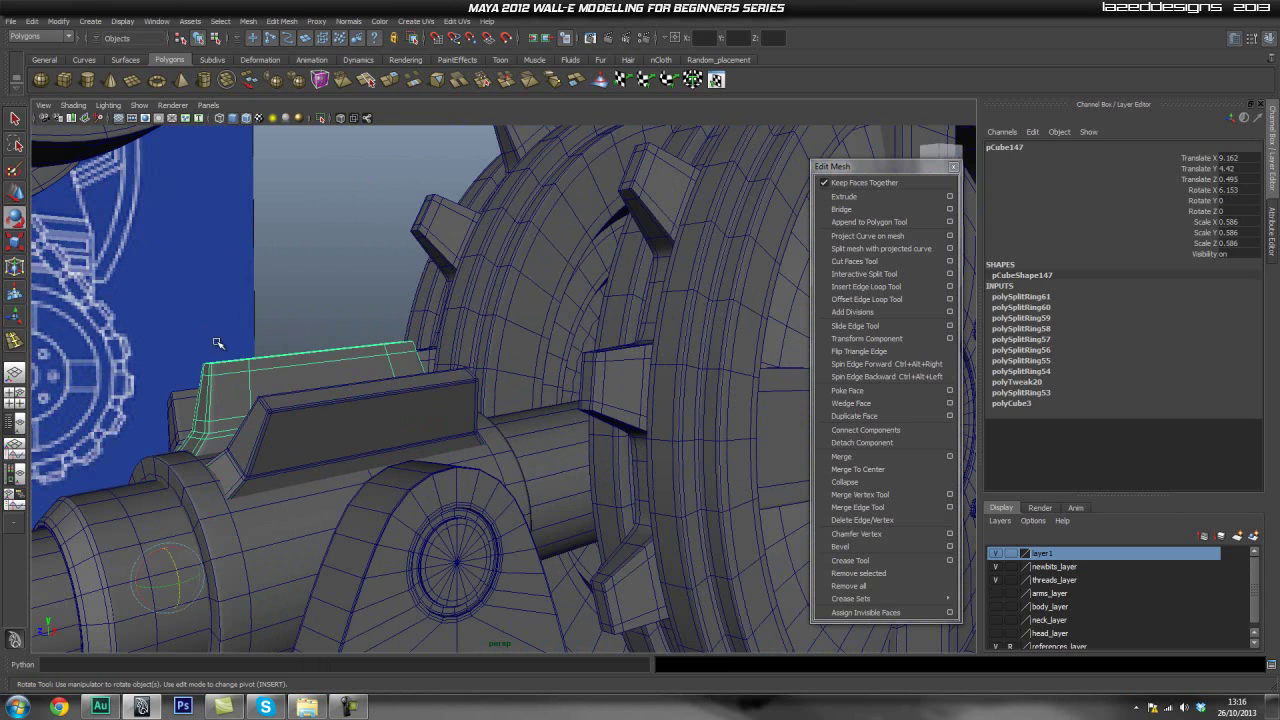
click(316, 418)
drag(316, 447, 311, 434)
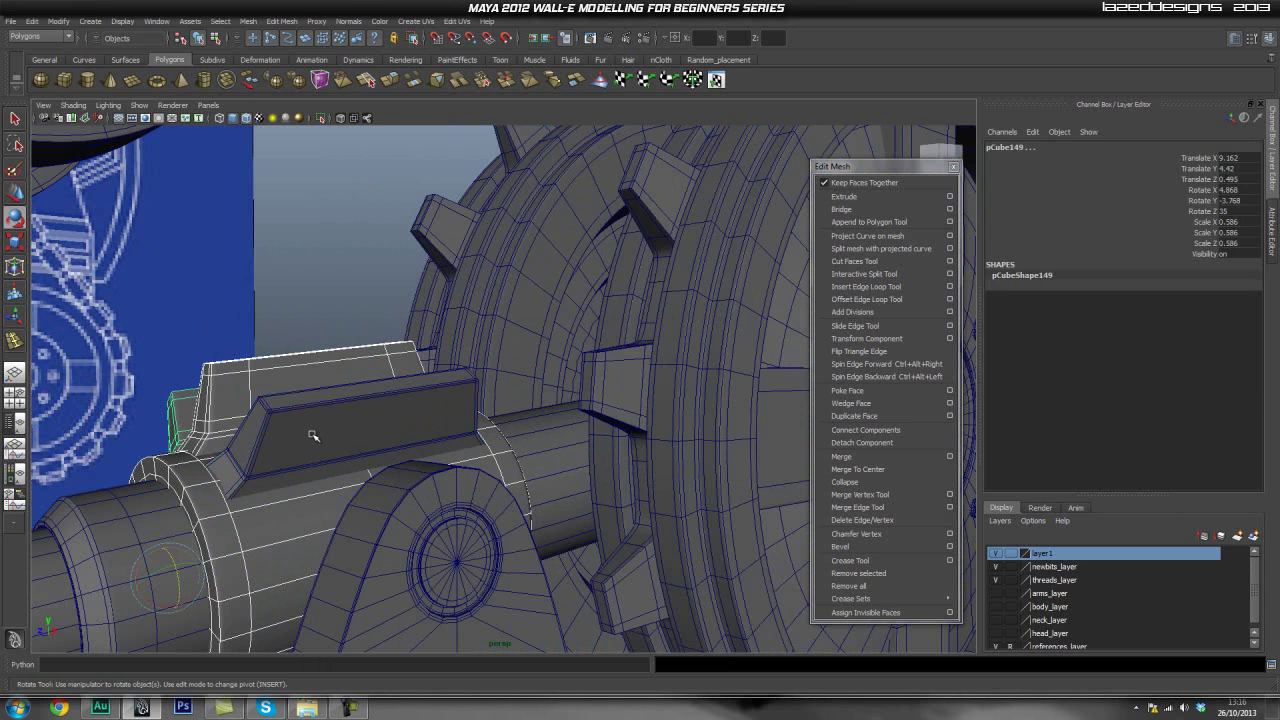
Try moving the side fin's top vertices down with the other collar parts also selected, and undo the move.
key(q)
right_drag(311, 423, 285, 424)
drag(305, 437, 306, 437)
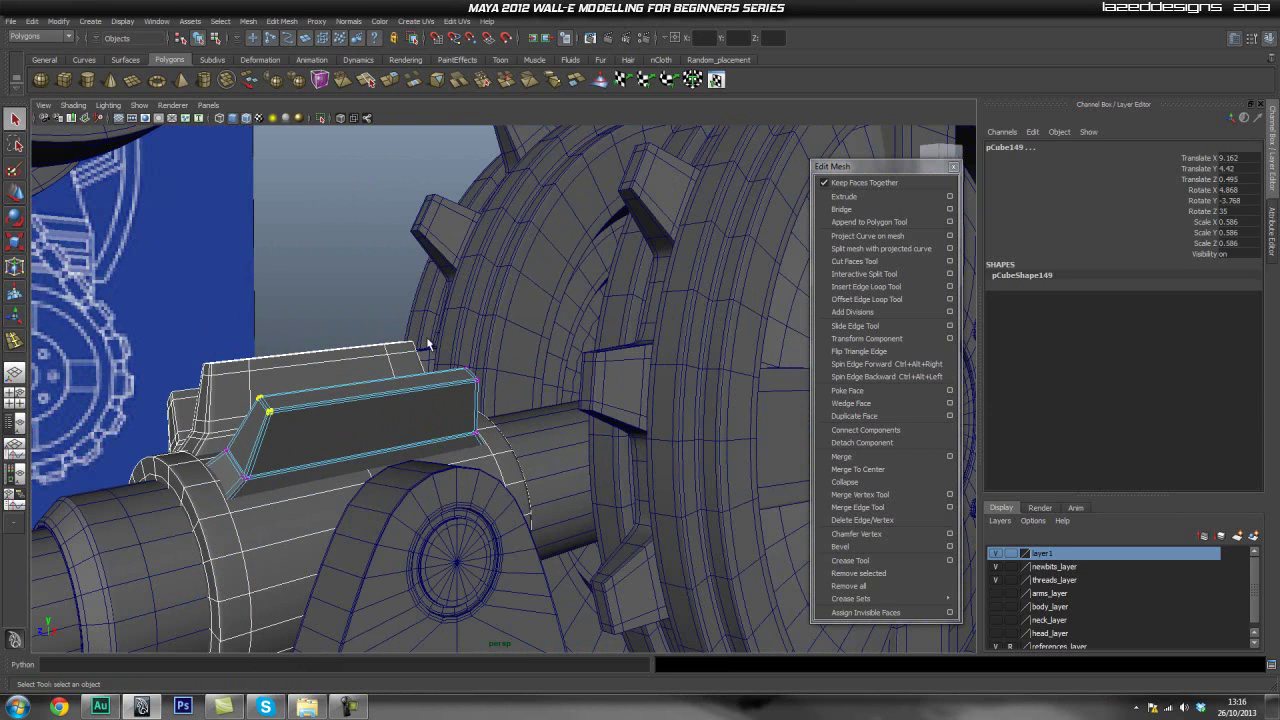
key(w)
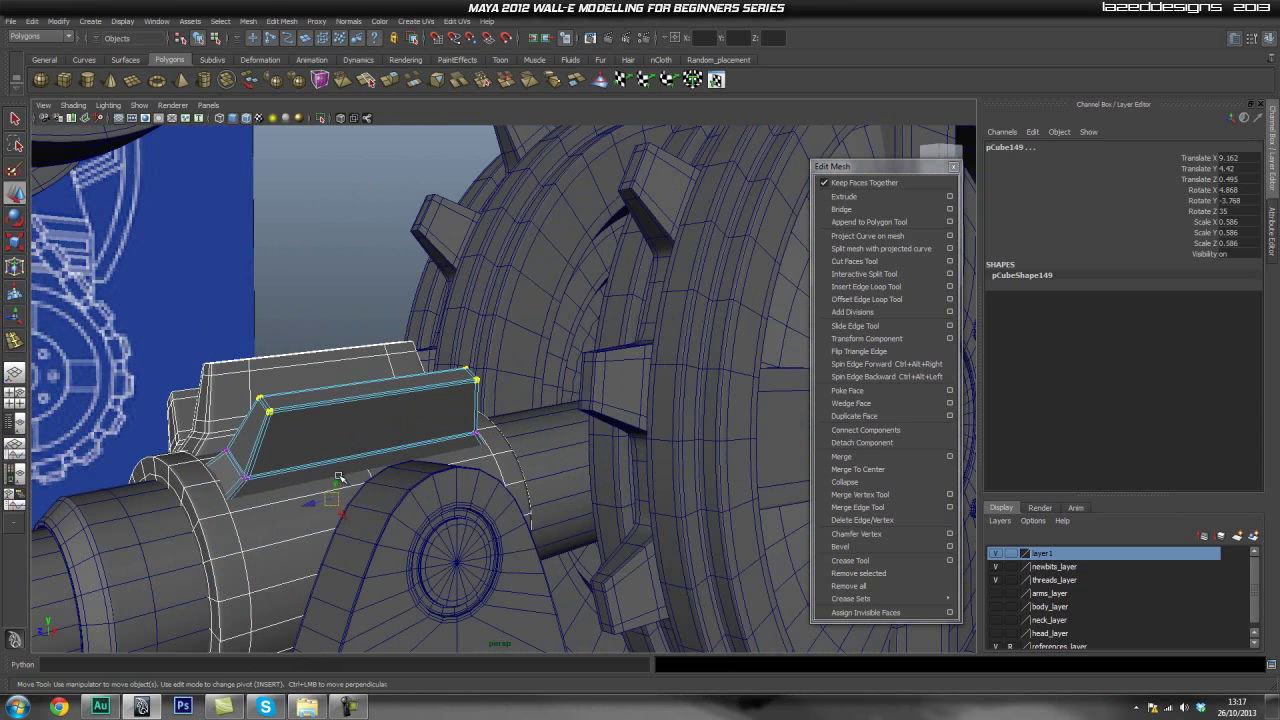
drag(337, 481, 337, 490)
key(ctrl+z)
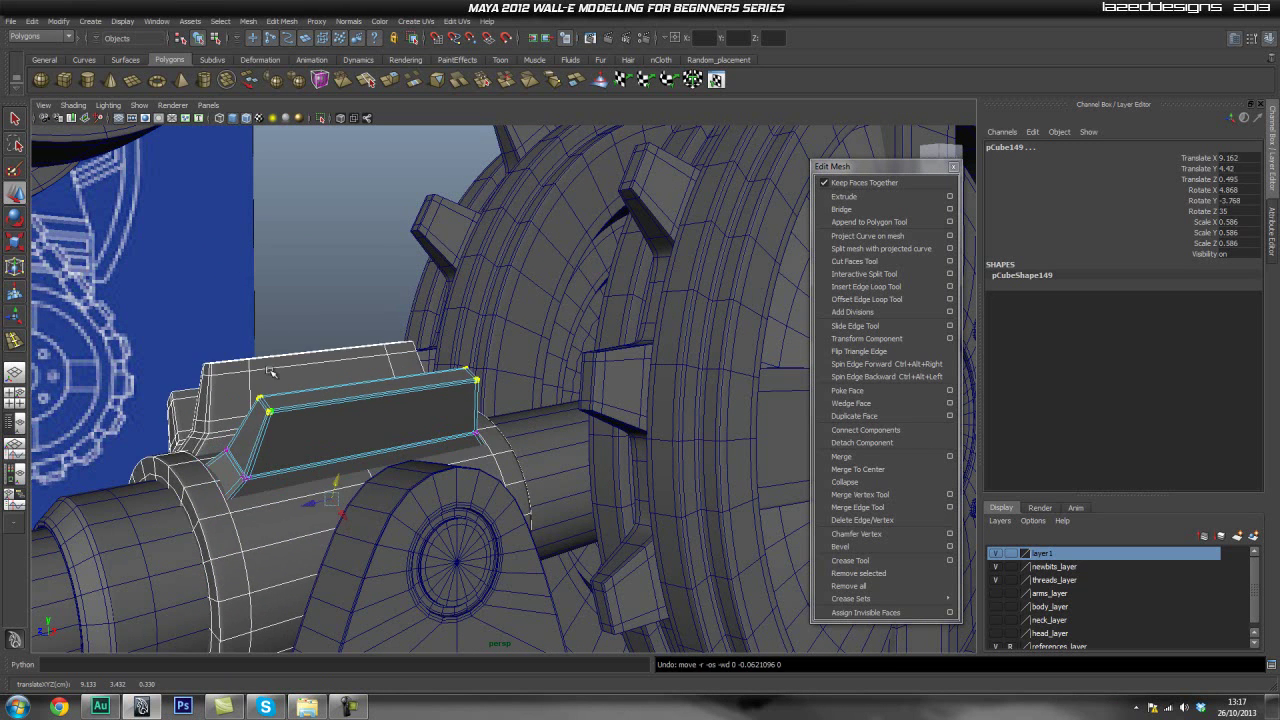
Select only the near side fin's top vertices at both ends and move them down toward the collar to shorten it.
click(338, 453)
right_click(342, 430)
right_drag(342, 430, 255, 429)
click(321, 427)
drag(250, 385, 292, 436)
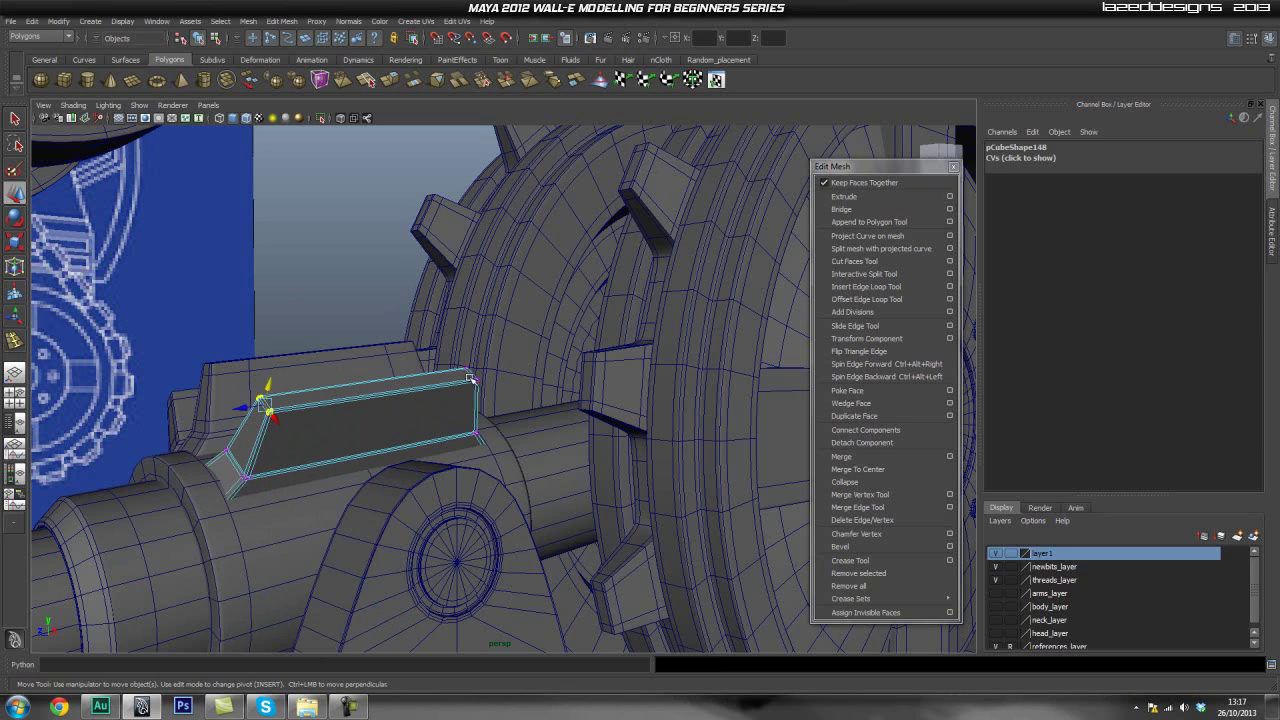
shift+drag(493, 408, 493, 408)
drag(381, 364, 379, 388)
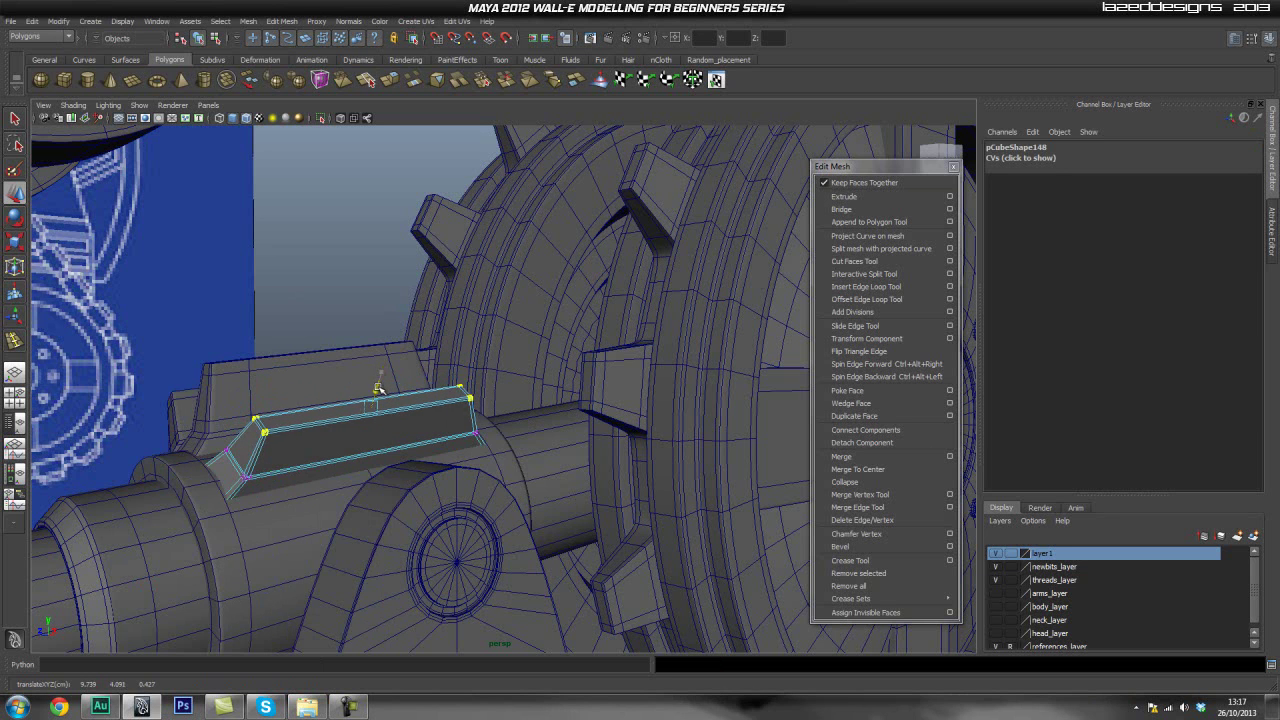
Select the opposite side fin's top vertices with smooth preview off, move them down to shorten it, and leave vertex editing.
alt+drag(143, 350, 471, 443)
click(250, 437)
alt+middle_drag(600, 425, 437, 471)
alt+right_drag(437, 471, 490, 452)
key(1)
drag(305, 342, 455, 435)
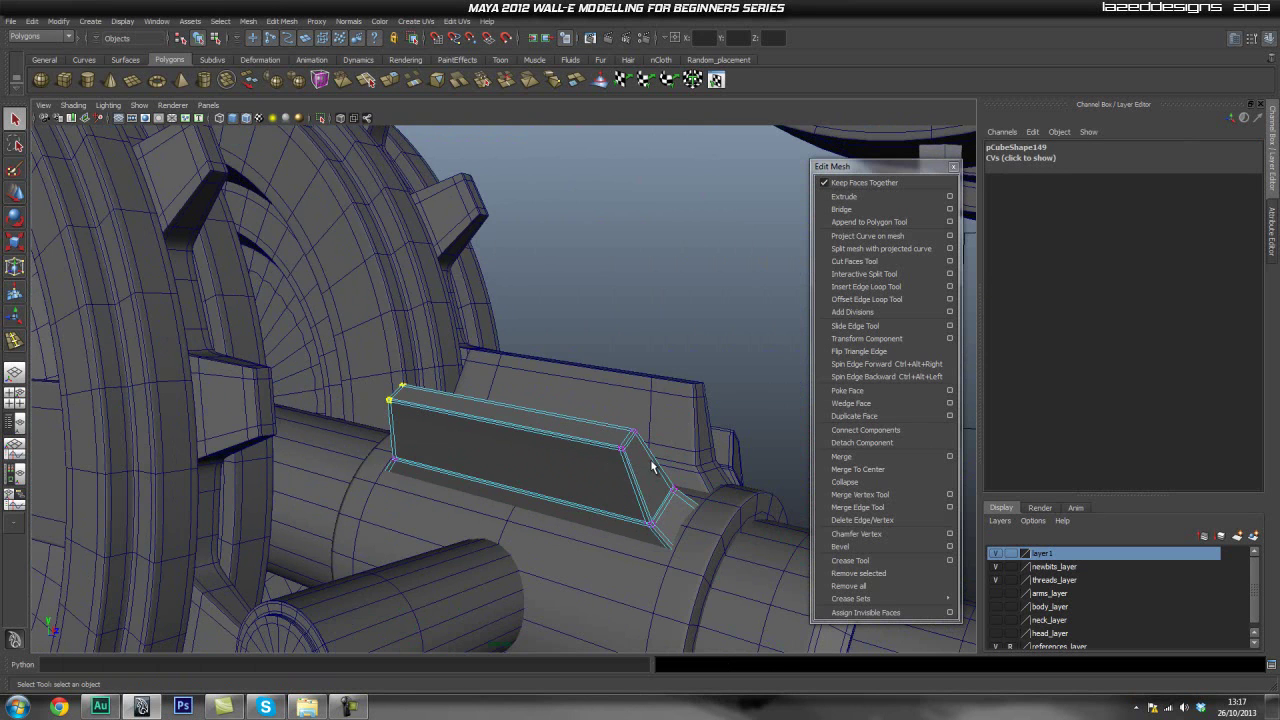
shift+drag(650, 461, 650, 461)
key(w)
drag(500, 396, 504, 415)
alt+drag(692, 446, 289, 422)
alt+drag(391, 418, 499, 414)
key(q)
right_drag(463, 386, 515, 374)
Select the middle fin's top vertices at both ends and move them down to shorten it.
click(427, 395)
click(317, 421)
click(428, 444)
click(384, 397)
right_drag(384, 398, 313, 383)
drag(355, 397, 357, 398)
shift+drag(453, 331, 515, 366)
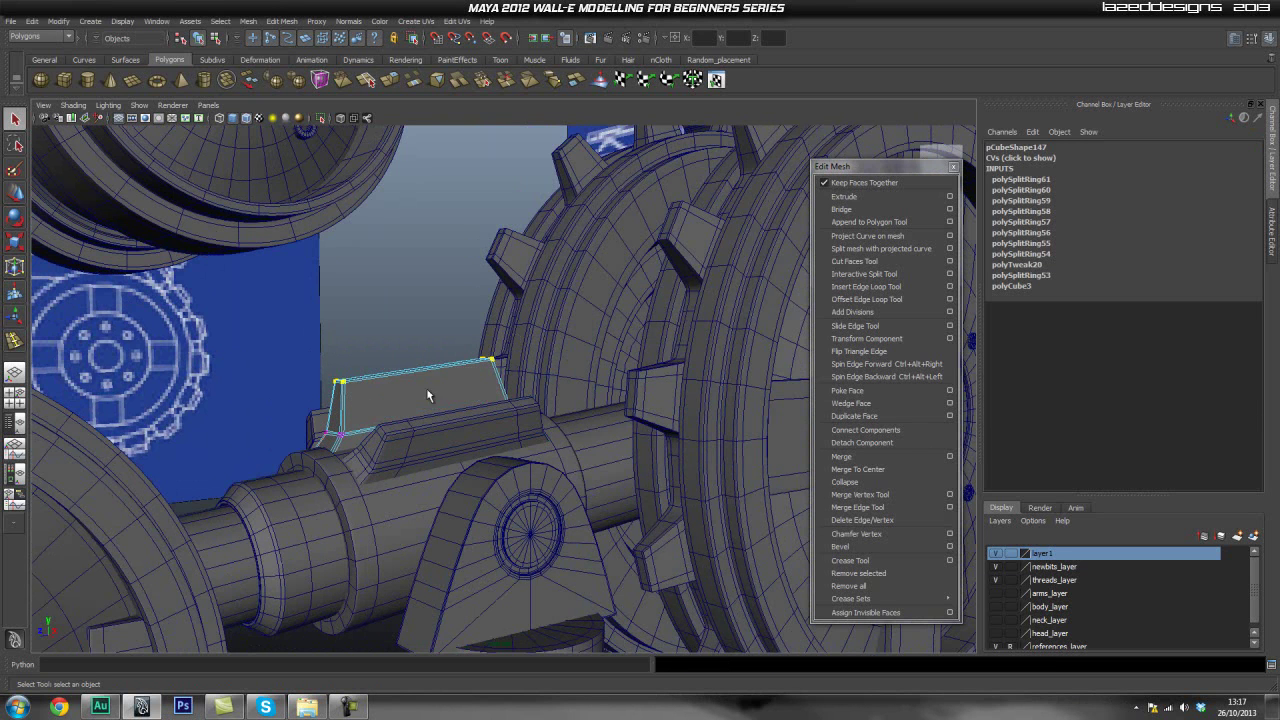
key(w)
drag(417, 345, 420, 360)
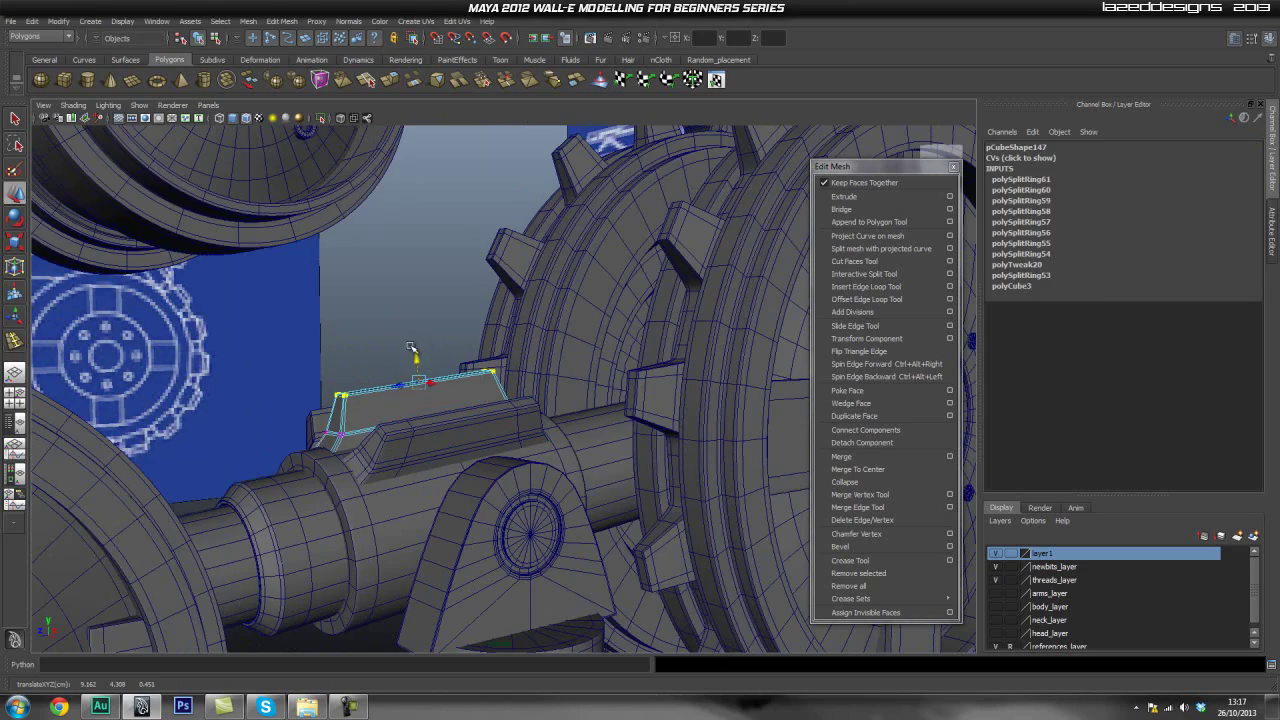
Return the middle fin to object mode and clear the selection.
click(371, 382)
scroll(371, 383, down, 5)
key(q)
right_drag(455, 416, 500, 401)
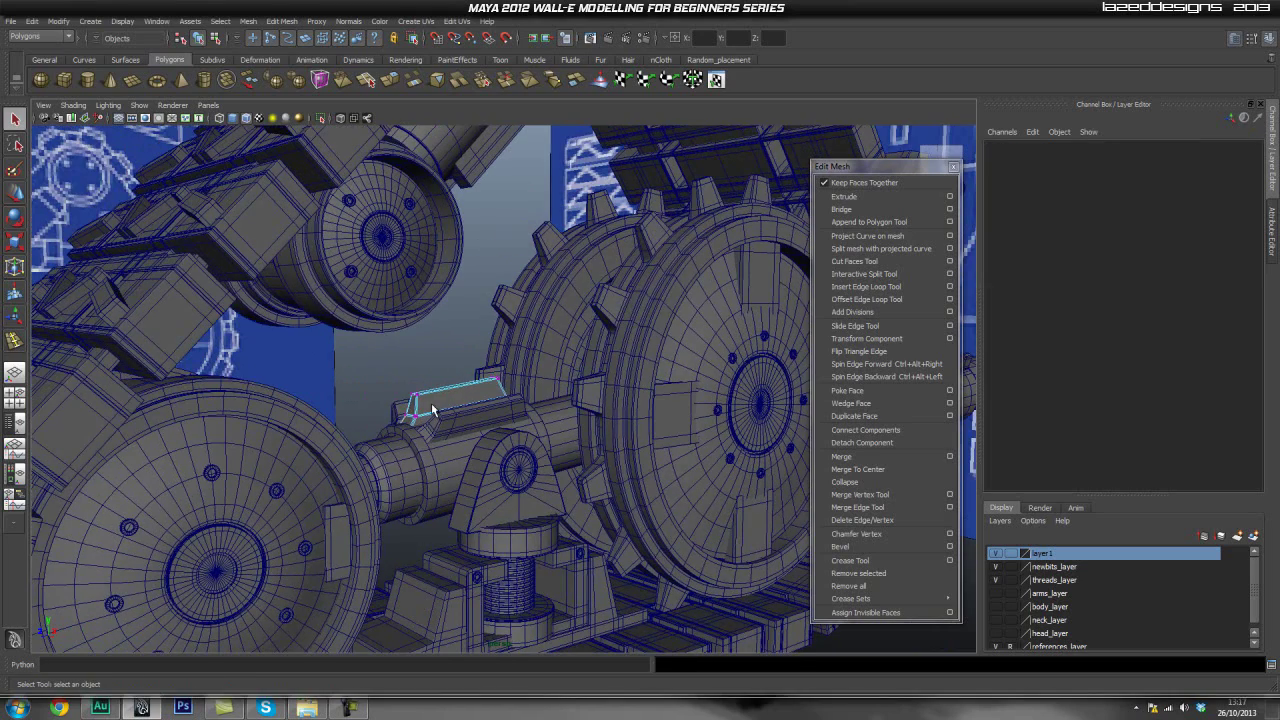
click(432, 405)
click(474, 370)
Examine the middle support and the finned tube at its lower end.
scroll(600, 382, down, 5)
alt+drag(606, 383, 548, 466)
scroll(611, 400, up, 4)
scroll(461, 477, up, 3)
alt+drag(461, 477, 474, 506)
scroll(468, 505, up, 2)
click(398, 456)
click(386, 357)
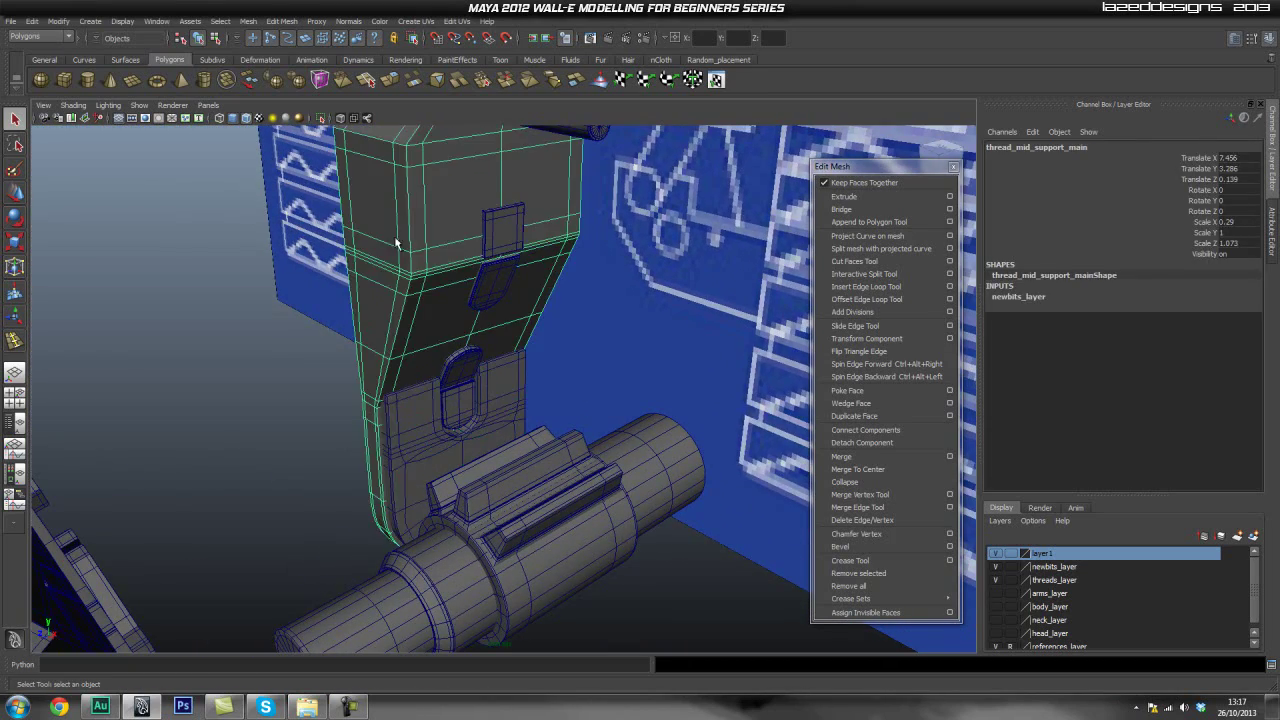
Look over the whole tread assembly and its position relative to the middle support from several sides.
scroll(489, 354, down, 6)
alt+middle_drag(448, 452, 546, 288)
scroll(500, 305, down, 3)
alt+middle_drag(247, 385, 386, 255)
scroll(380, 260, down, 3)
alt+drag(296, 318, 530, 460)
scroll(517, 310, down, 3)
scroll(325, 438, down, 5)
alt+drag(330, 418, 445, 384)
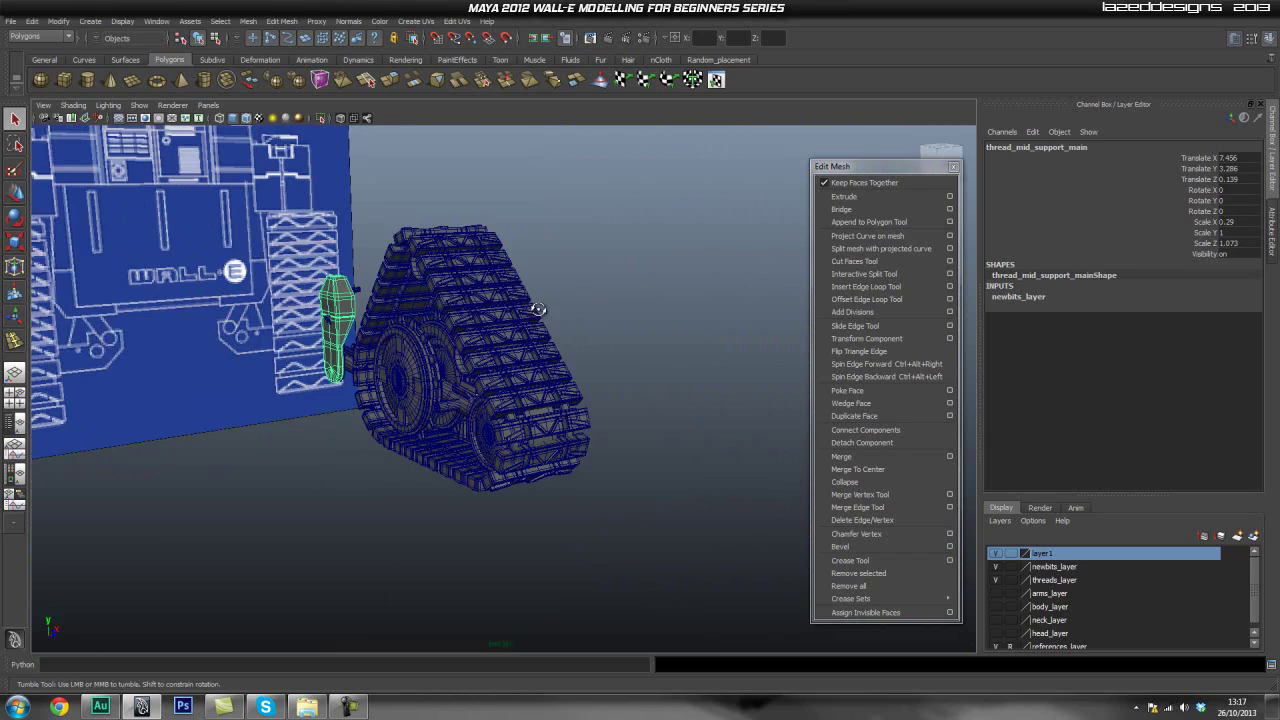
alt+drag(579, 305, 423, 317)
scroll(425, 318, up, 4)
alt+drag(540, 325, 428, 330)
scroll(540, 370, down, 2)
scroll(540, 370, up, 4)
alt+drag(540, 370, 620, 345)
alt+middle_drag(610, 340, 533, 411)
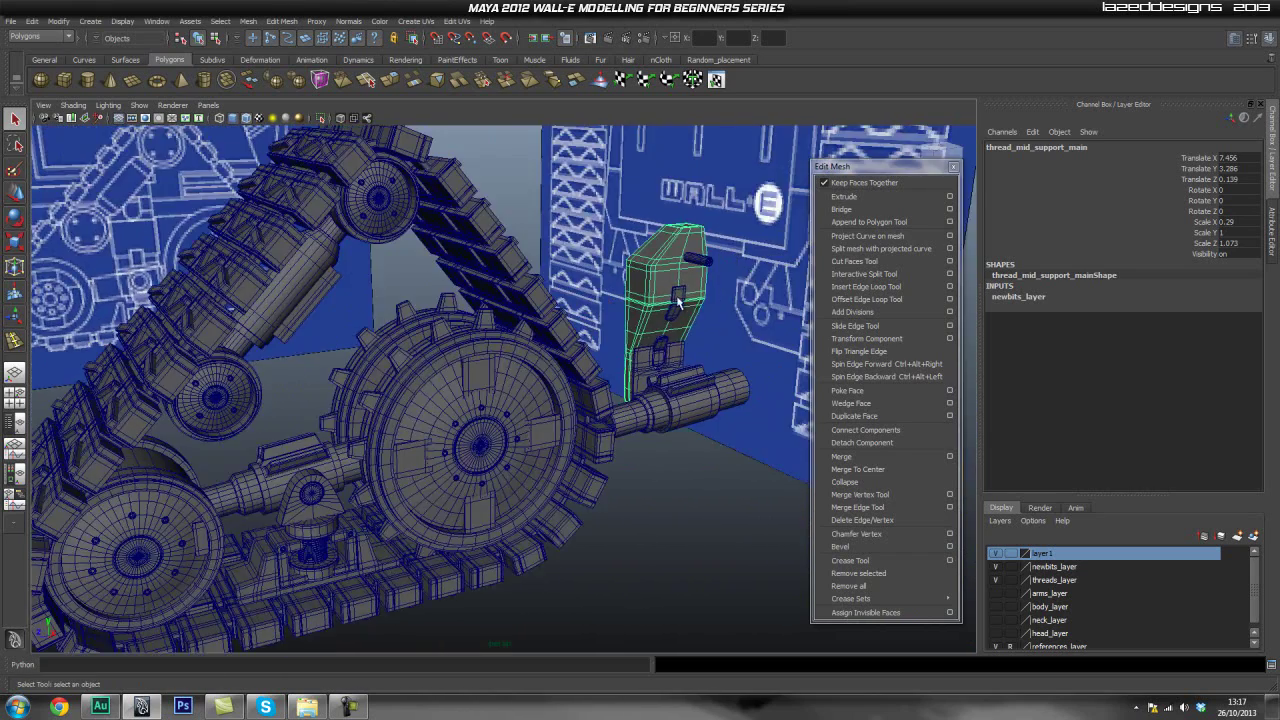
Examine the finned tube that stands apart from the tread assembly beneath the middle support.
alt+right_drag(498, 329, 446, 335)
alt+drag(446, 335, 417, 343)
alt+middle_drag(440, 365, 316, 345)
alt+drag(316, 345, 399, 351)
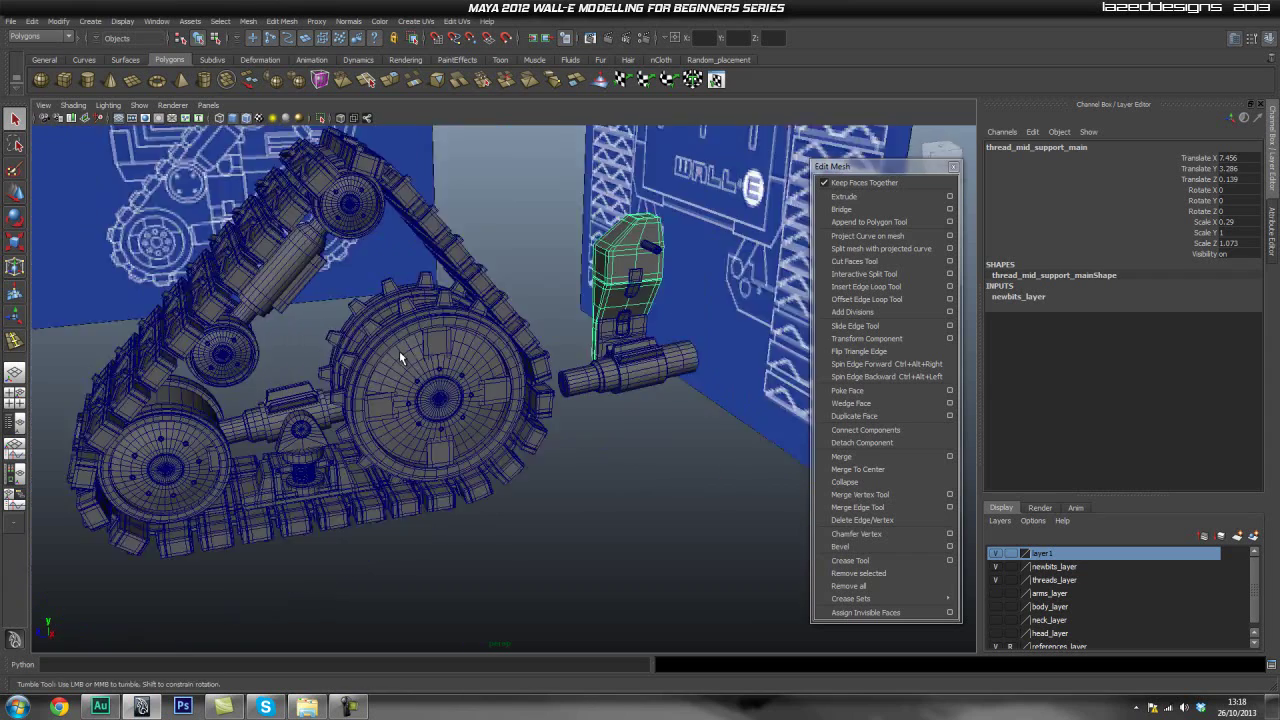
alt+right_drag(399, 351, 381, 368)
alt+drag(381, 368, 290, 388)
alt+right_drag(290, 388, 190, 376)
alt+right_drag(282, 397, 720, 378)
alt+middle_drag(720, 378, 589, 380)
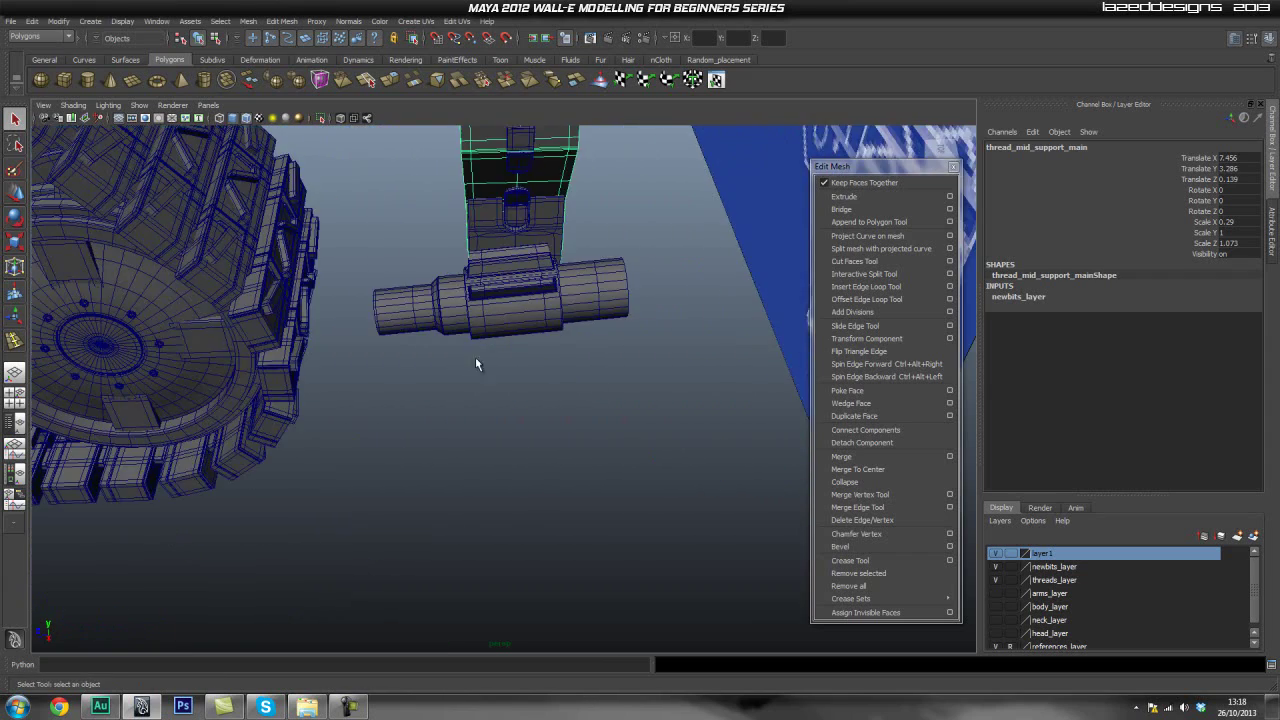
Delete the separate engine tube sections and the fins on them beneath the middle support.
click(578, 299)
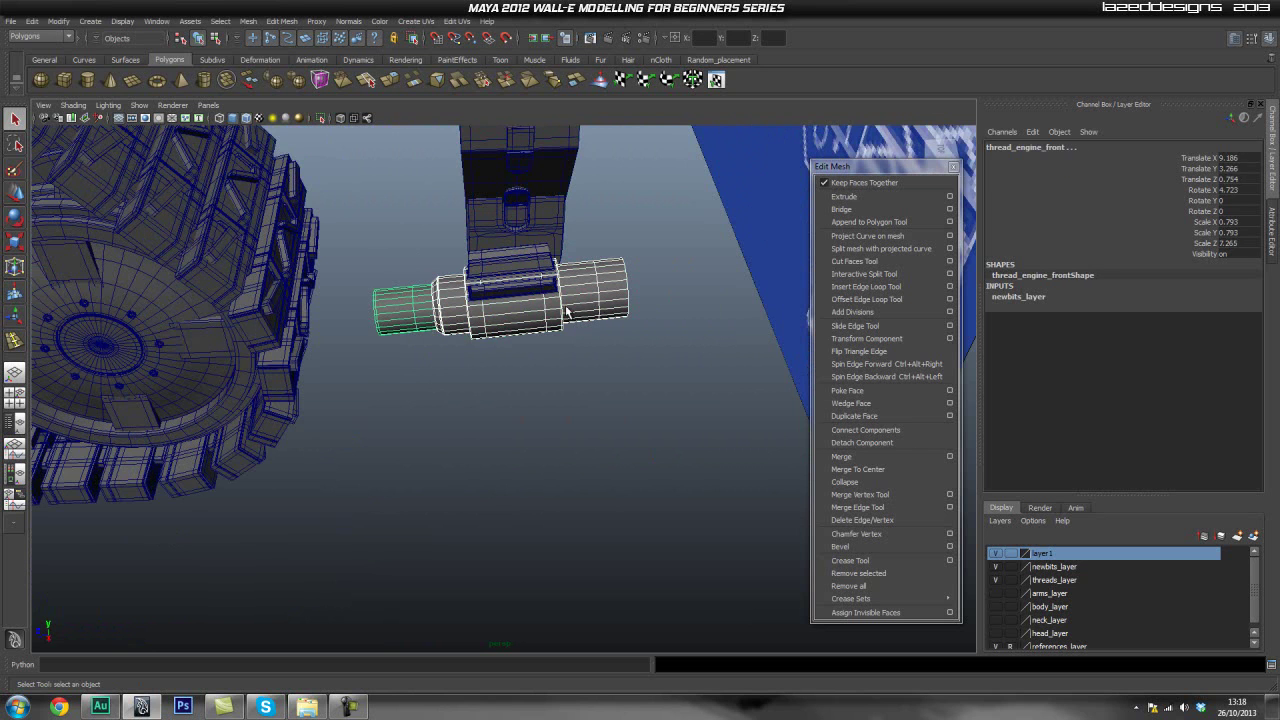
key(Delete)
click(519, 296)
key(Delete)
click(510, 268)
key(Delete)
click(508, 255)
key(Delete)
Select the whole tread assembly, add it to layer1 and hide that layer.
alt+right_drag(527, 335, 280, 327)
drag(227, 287, 487, 470)
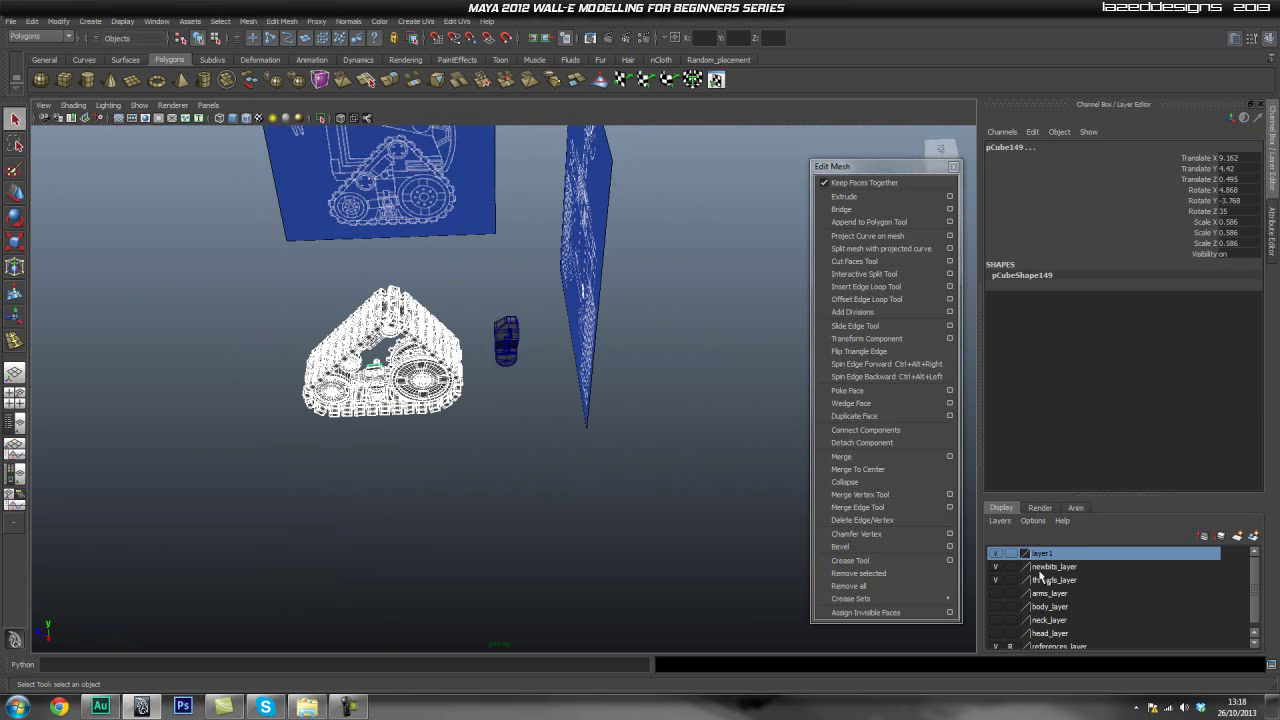
right_click(1069, 556)
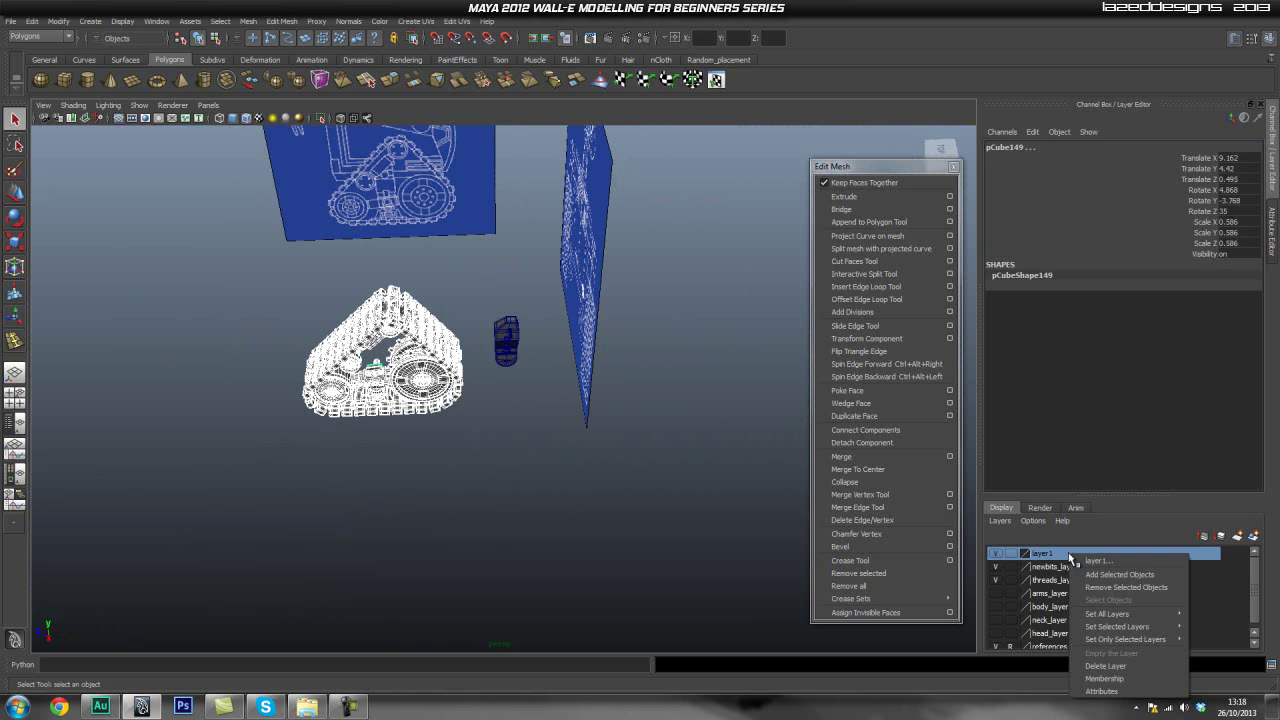
click(1119, 574)
click(997, 555)
Examine the remaining middle support with the tread assembly hidden.
click(457, 453)
alt+drag(380, 420, 405, 413)
alt+right_drag(405, 413, 491, 440)
alt+drag(491, 440, 612, 394)
alt+right_drag(545, 415, 584, 425)
click(577, 345)
click(631, 461)
alt+right_drag(630, 462, 402, 478)
Switch to an orthographic view and frame the middle support.
key(space)
drag(393, 422, 396, 452)
key(space)
drag(427, 411, 466, 413)
alt+right_drag(575, 455, 485, 461)
alt+middle_drag(485, 461, 165, 522)
alt+right_drag(312, 521, 815, 505)
alt+middle_drag(514, 450, 525, 354)
Isolate the main body of the middle support and turn off its smooth preview to inspect its profile.
click(548, 320)
click(321, 119)
alt+right_drag(355, 403, 537, 413)
alt+middle_drag(537, 413, 531, 343)
key(1)
alt+right_drag(365, 450, 491, 443)
alt+middle_drag(491, 443, 476, 403)
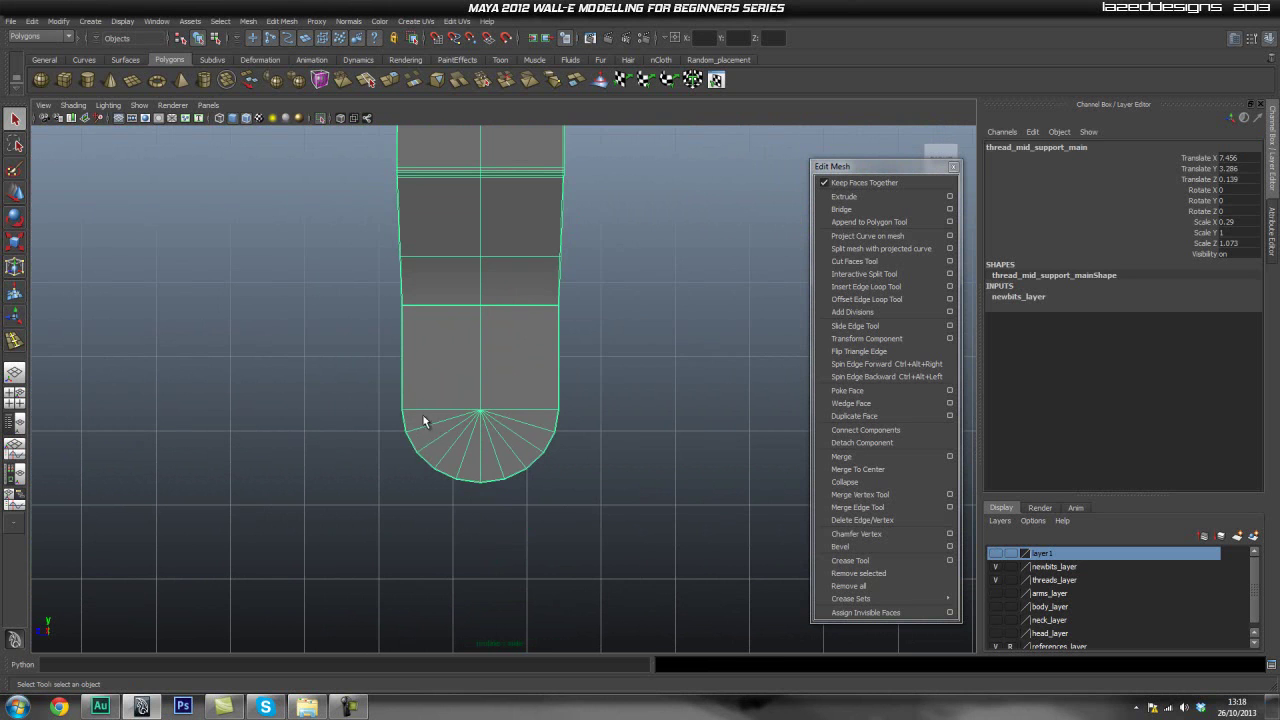
scroll(406, 423, down, 3)
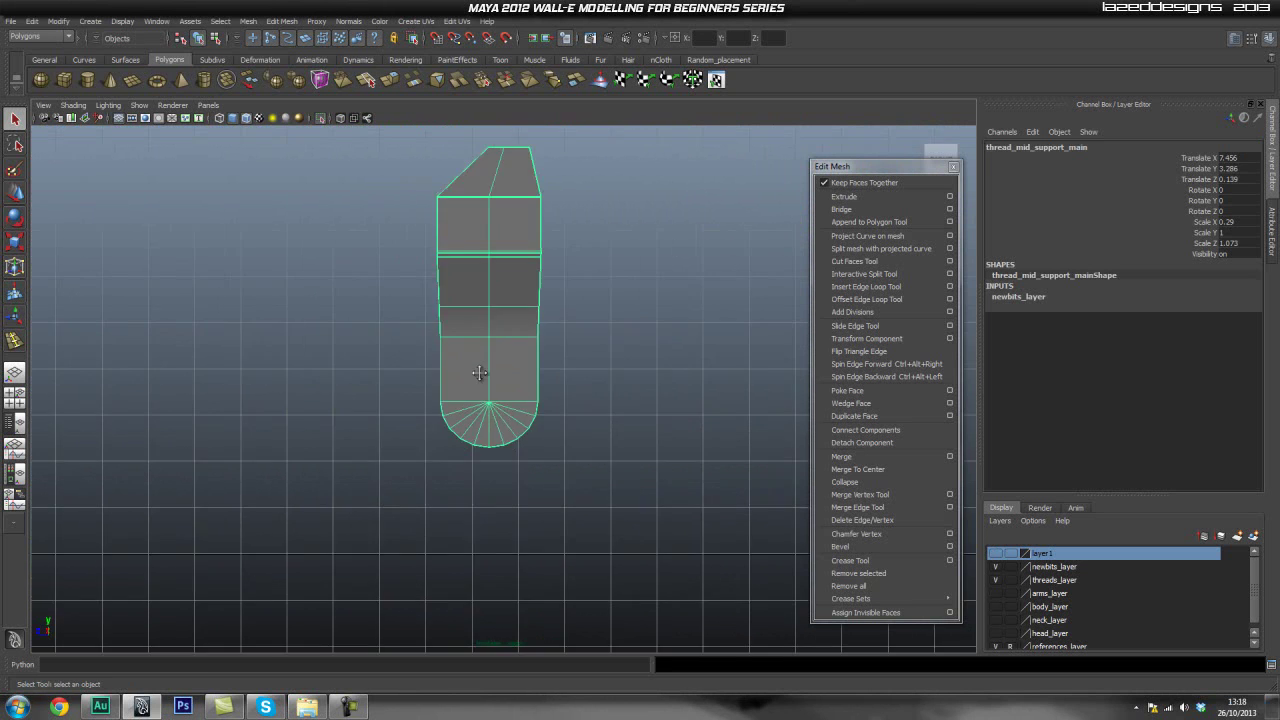
Examine the isolated support body from perspective and orthographic views.
alt+middle_drag(481, 372, 468, 487)
key(space)
drag(466, 472, 464, 439)
alt+drag(398, 484, 454, 483)
scroll(251, 463, up, 8)
alt+drag(572, 435, 350, 424)
alt+middle_drag(383, 432, 615, 448)
alt+drag(615, 453, 455, 446)
alt+right_drag(440, 447, 195, 452)
alt+middle_drag(396, 441, 513, 433)
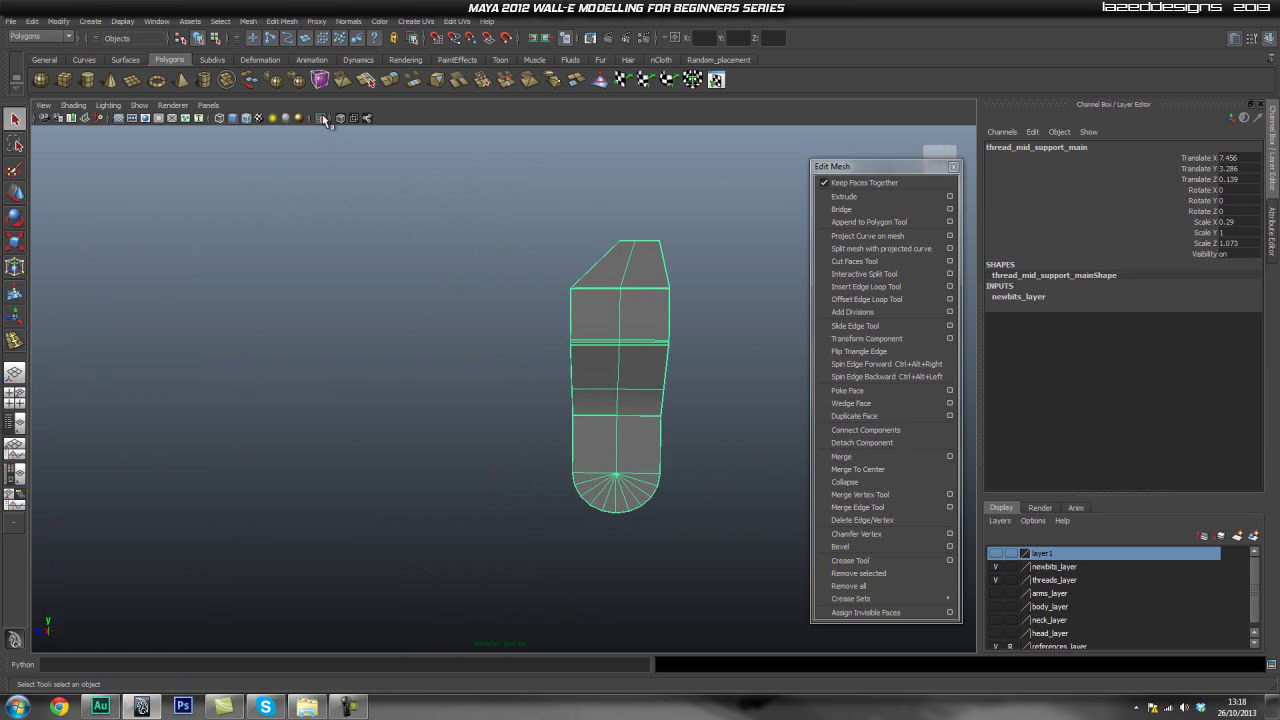
Turn off the isolation and bring up the side-view blueprint around the middle support.
click(323, 120)
alt+right_drag(537, 383, 350, 378)
alt+middle_drag(345, 376, 416, 380)
key(space)
drag(416, 380, 476, 382)
alt+right_drag(80, 448, 112, 452)
alt+middle_drag(98, 455, 601, 328)
alt+right_drag(408, 317, 434, 318)
alt+middle_drag(434, 318, 470, 338)
alt+right_drag(470, 338, 450, 337)
Create a thin polygon cylinder centred on the support's rounded lower end, about as wide as the support.
click(87, 80)
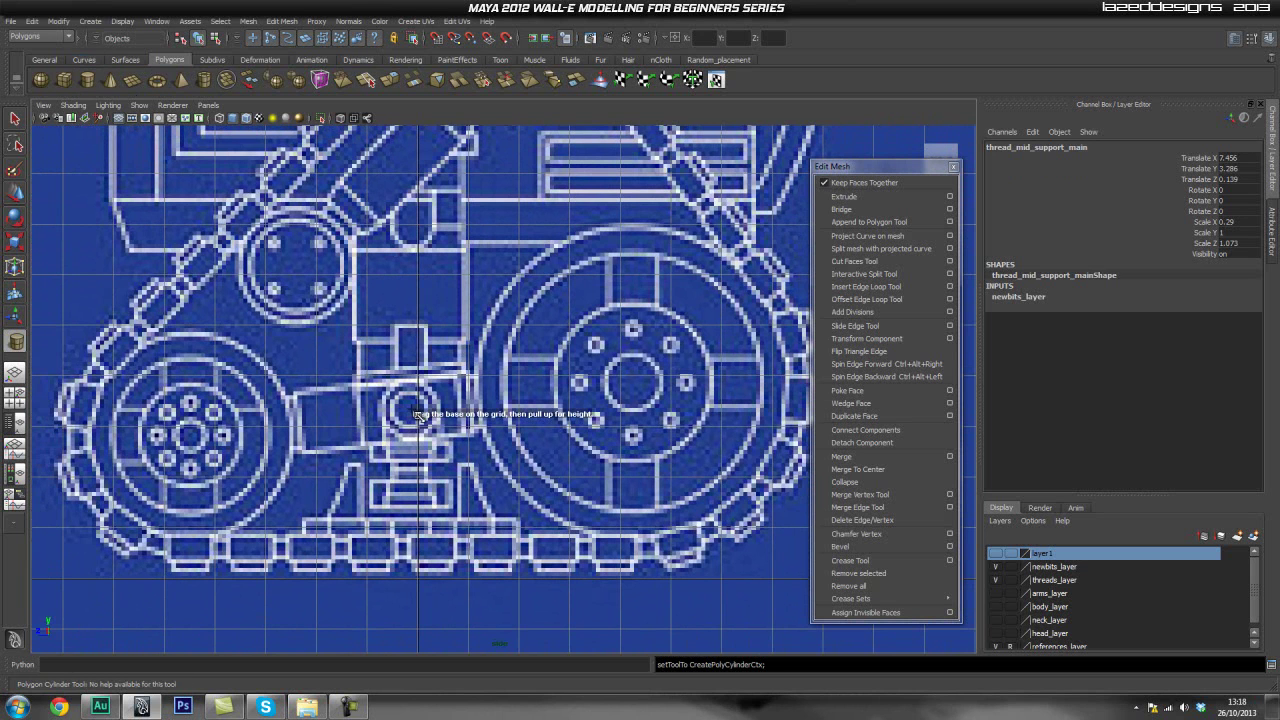
drag(412, 412, 448, 449)
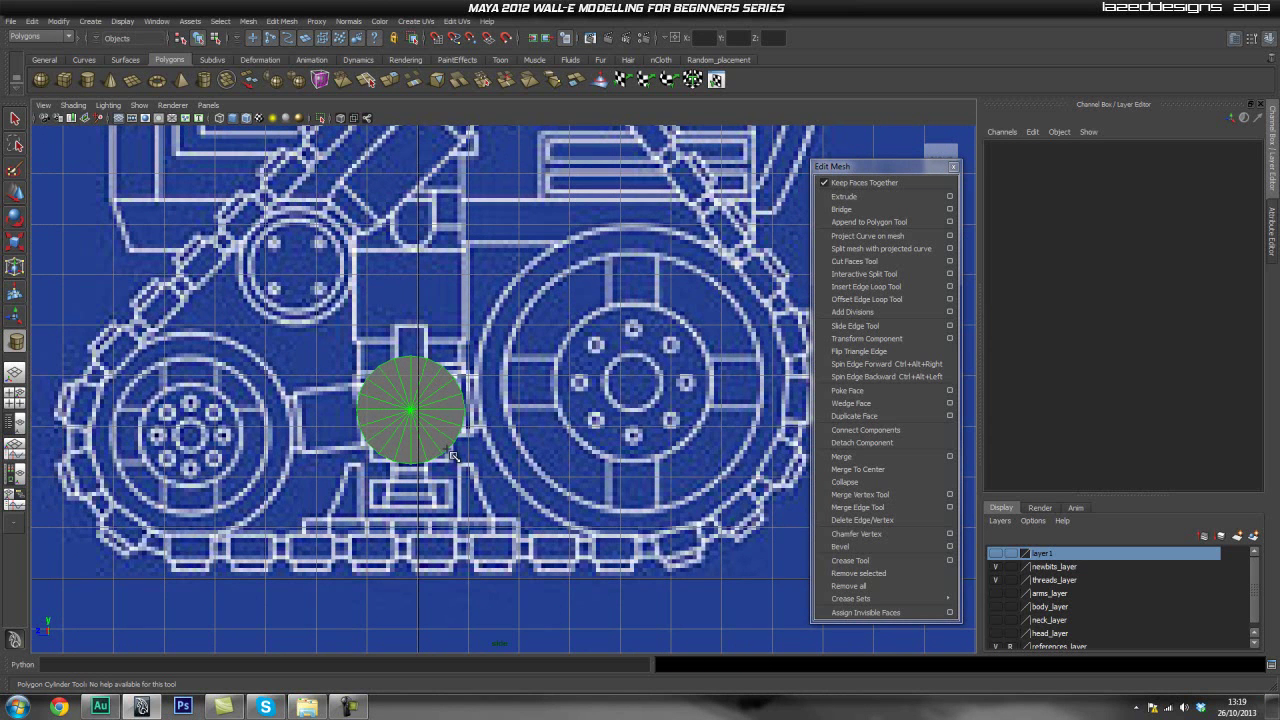
right_click(414, 410)
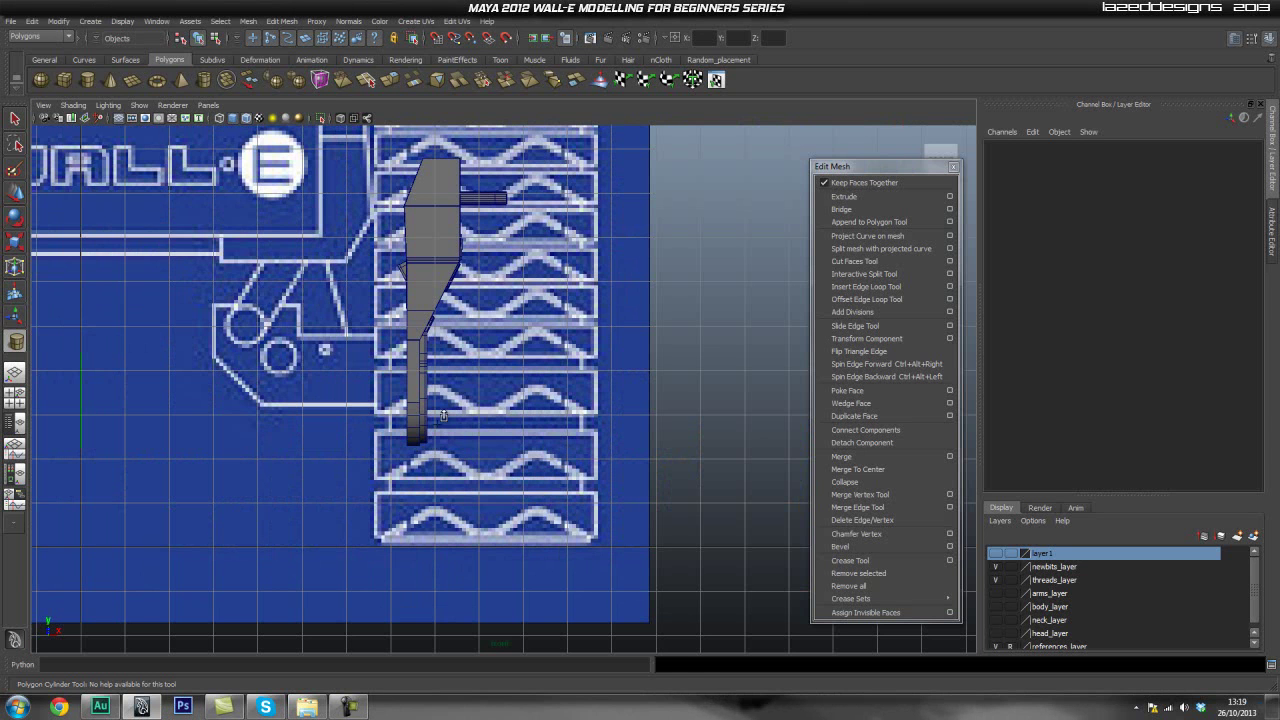
alt+middle_drag(275, 414, 317, 412)
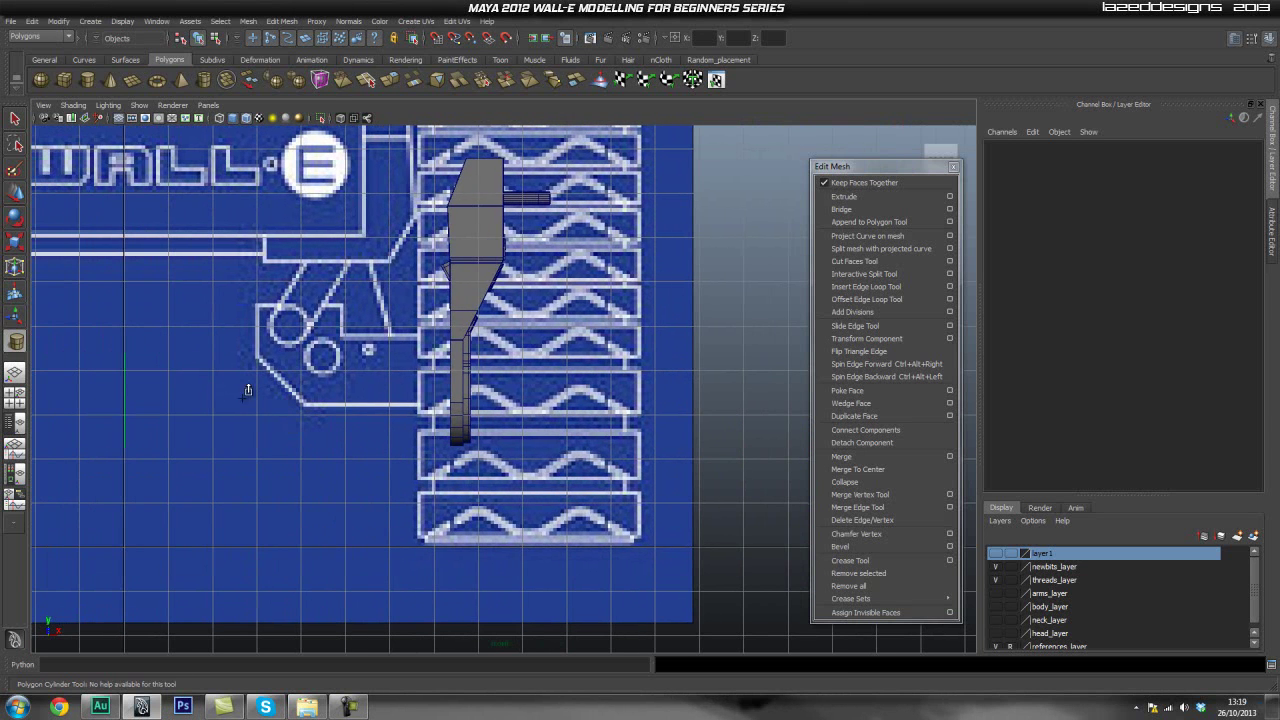
mouse_move(176, 379)
mouse_down()
mouse_move(189, 380)
mouse_move(148, 396)
mouse_up()
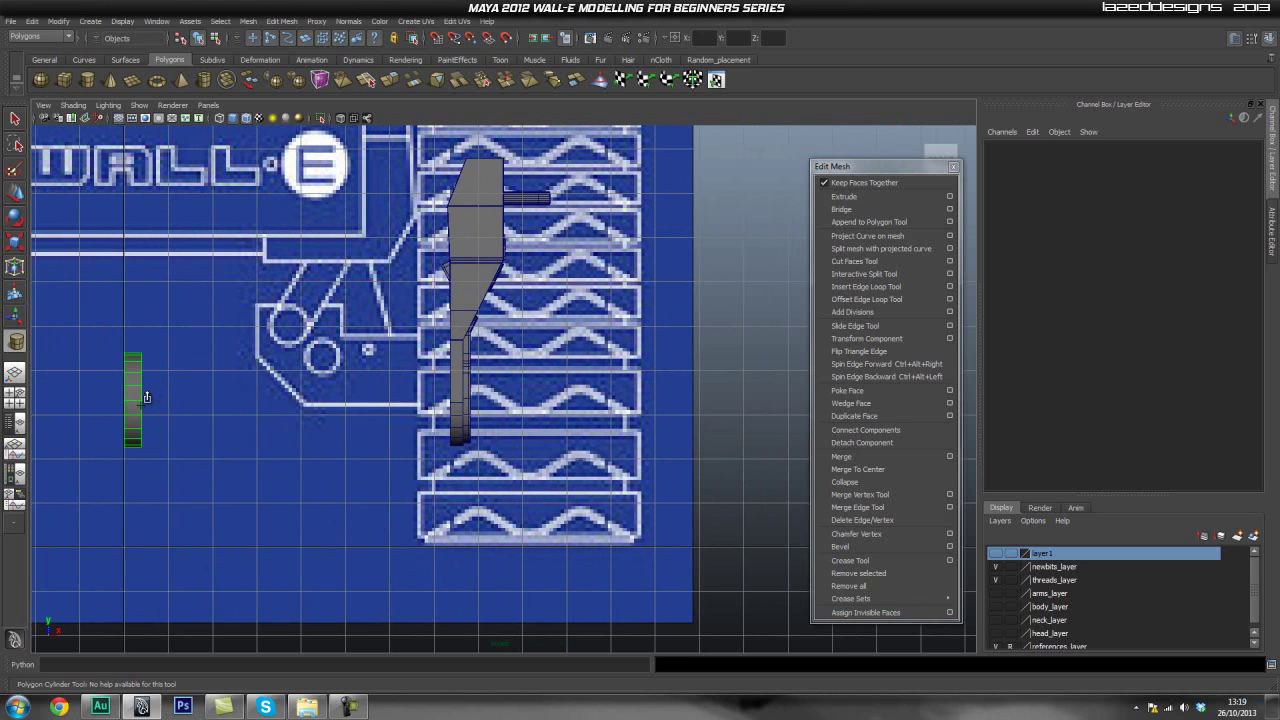
Move the cylinder onto the support's lower end at X 7.516 and narrow its X scale to 0.789.
drag(145, 397, 480, 412)
key(w)
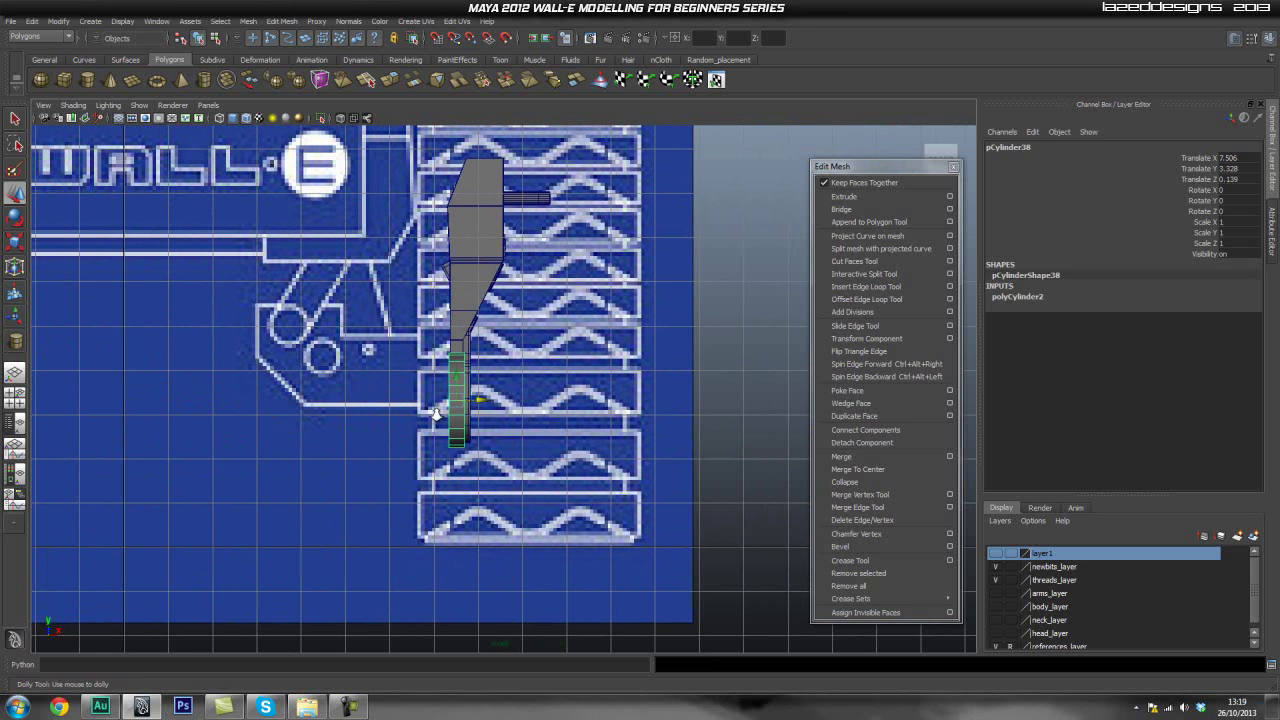
scroll(566, 360, up, 1)
alt+middle_drag(420, 383, 462, 419)
scroll(461, 471, up, 2)
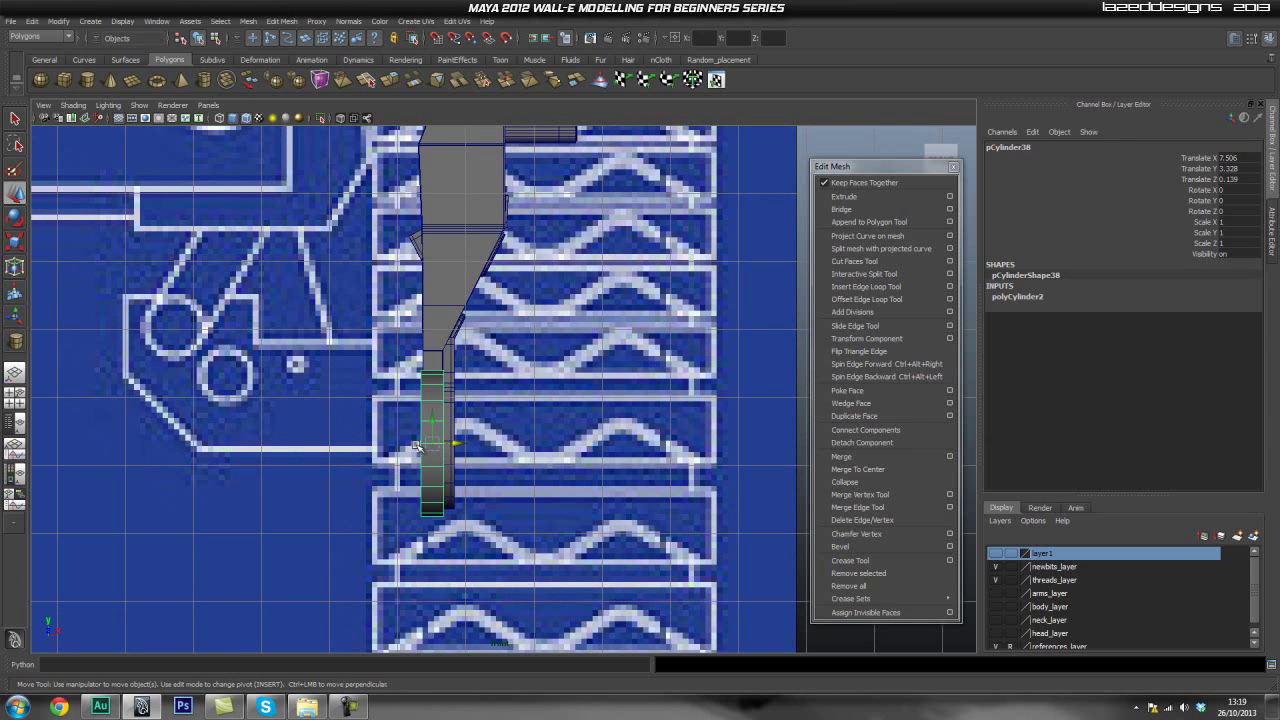
drag(457, 443, 499, 424)
key(r)
key(w)
Delete the faces of the cylinder's upper half in side view.
key(space)
alt+middle_drag(218, 438, 227, 433)
alt+right_drag(227, 433, 536, 421)
right_drag(417, 403, 417, 433)
drag(186, 307, 530, 399)
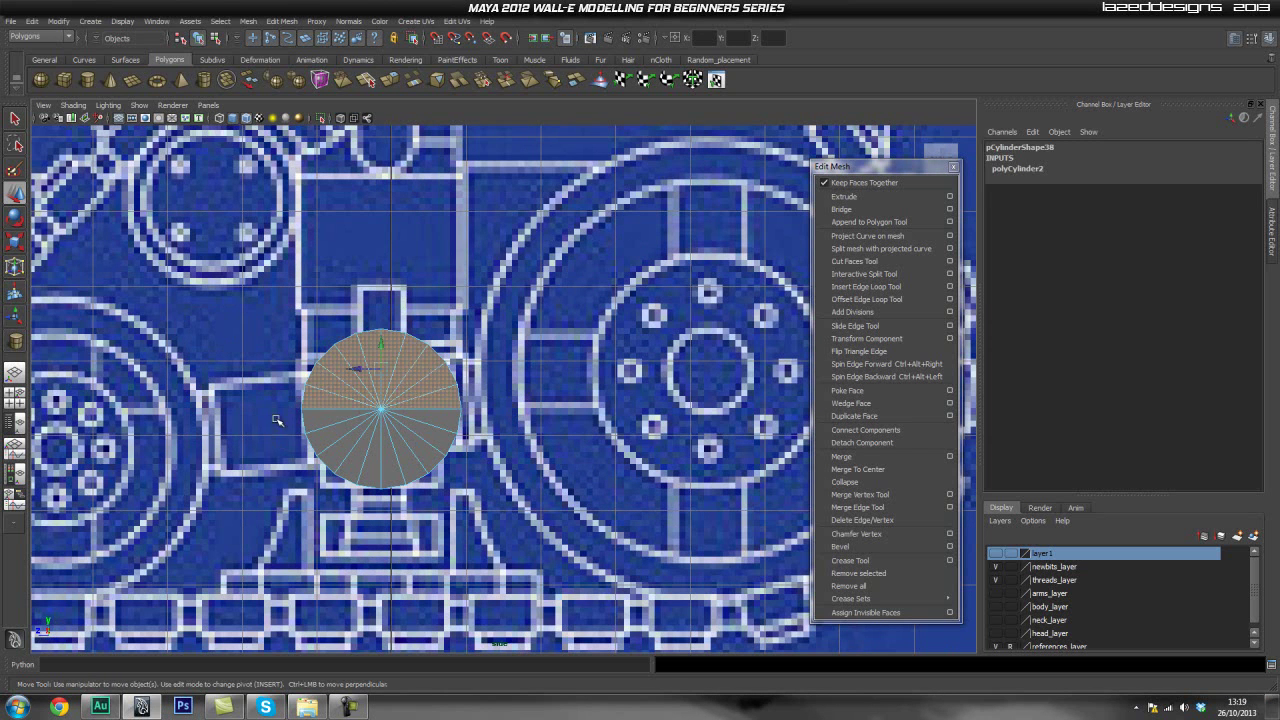
key(Delete)
Select the open upper border edges of the half cylinder.
key(space)
drag(407, 447, 410, 413)
alt+drag(358, 460, 436, 457)
alt+middle_drag(310, 488, 364, 418)
key(q)
right_drag(438, 398, 605, 418)
click(438, 400)
alt+drag(376, 444, 395, 459)
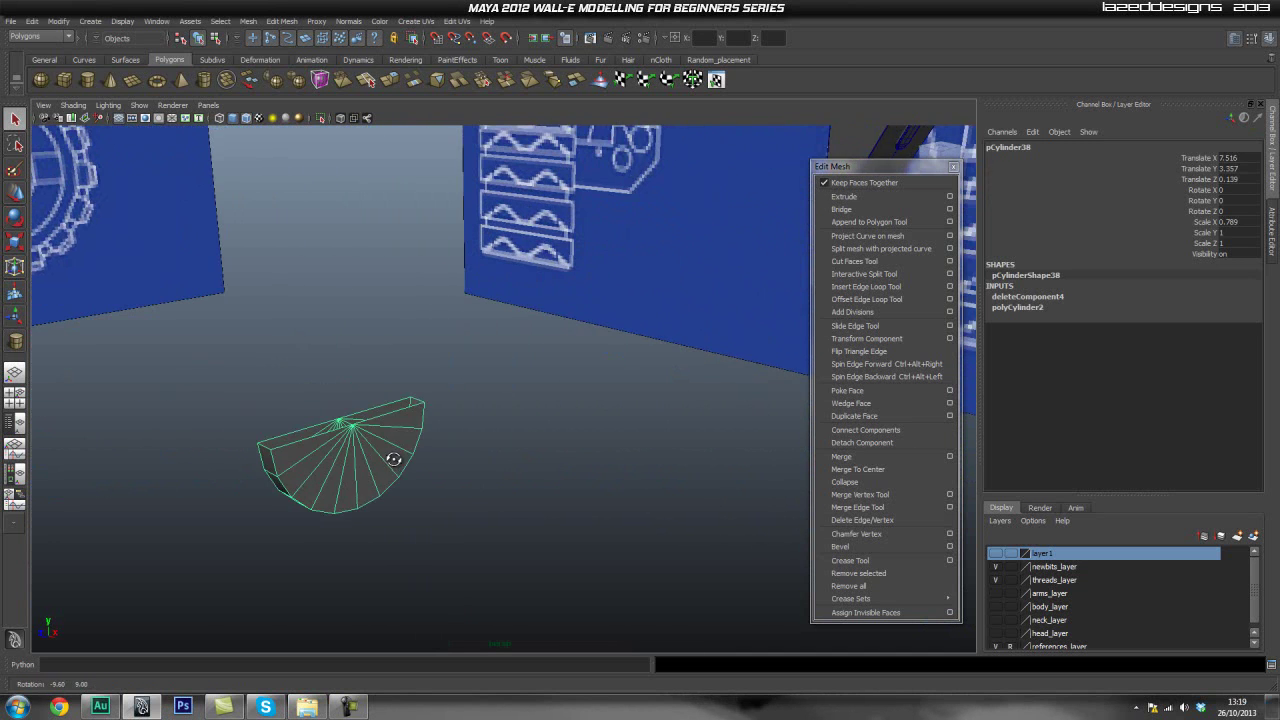
alt+middle_drag(365, 466, 402, 472)
alt+right_drag(402, 472, 435, 410)
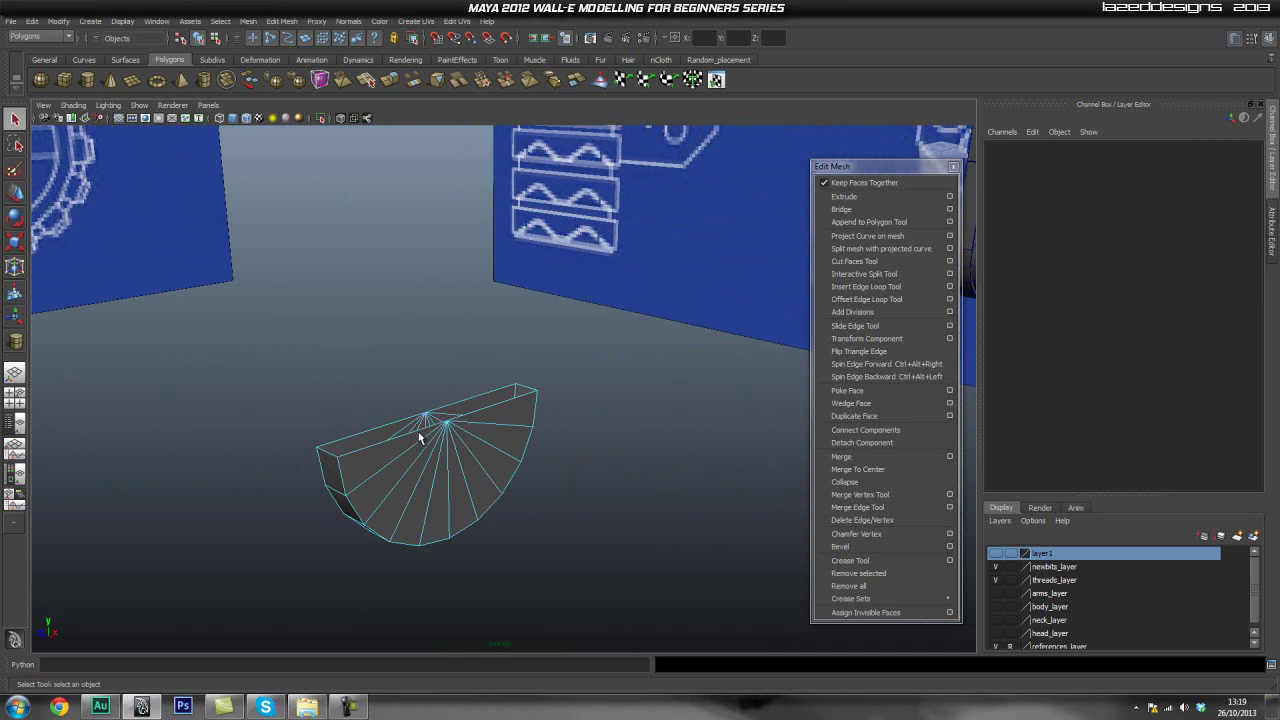
click(420, 437)
Extrude the half cylinder's border edges with an Offset of 0.
key(space)
drag(580, 450, 612, 452)
alt+right_drag(620, 436, 547, 440)
alt+middle_drag(547, 440, 351, 461)
key(space)
drag(351, 462, 354, 487)
alt+middle_drag(543, 466, 506, 474)
alt+right_drag(506, 474, 397, 460)
alt+middle_drag(397, 460, 361, 432)
alt+right_drag(361, 432, 451, 415)
alt+middle_drag(451, 415, 476, 465)
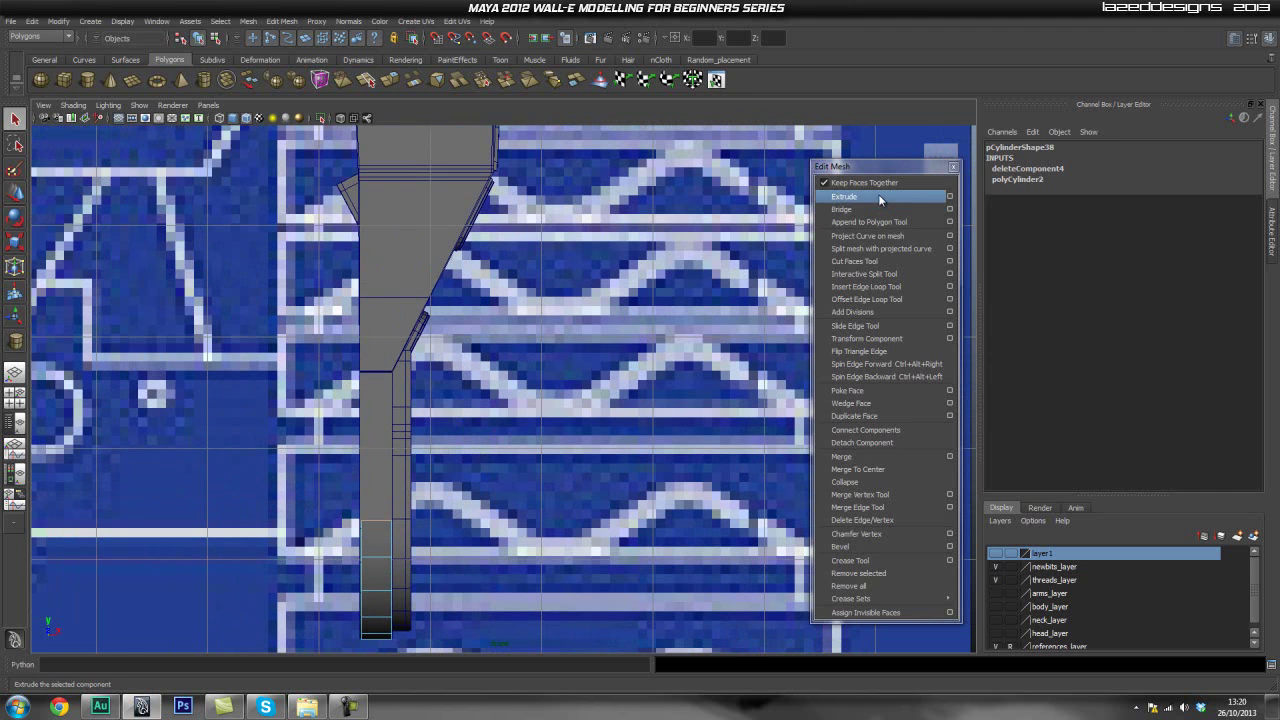
click(878, 196)
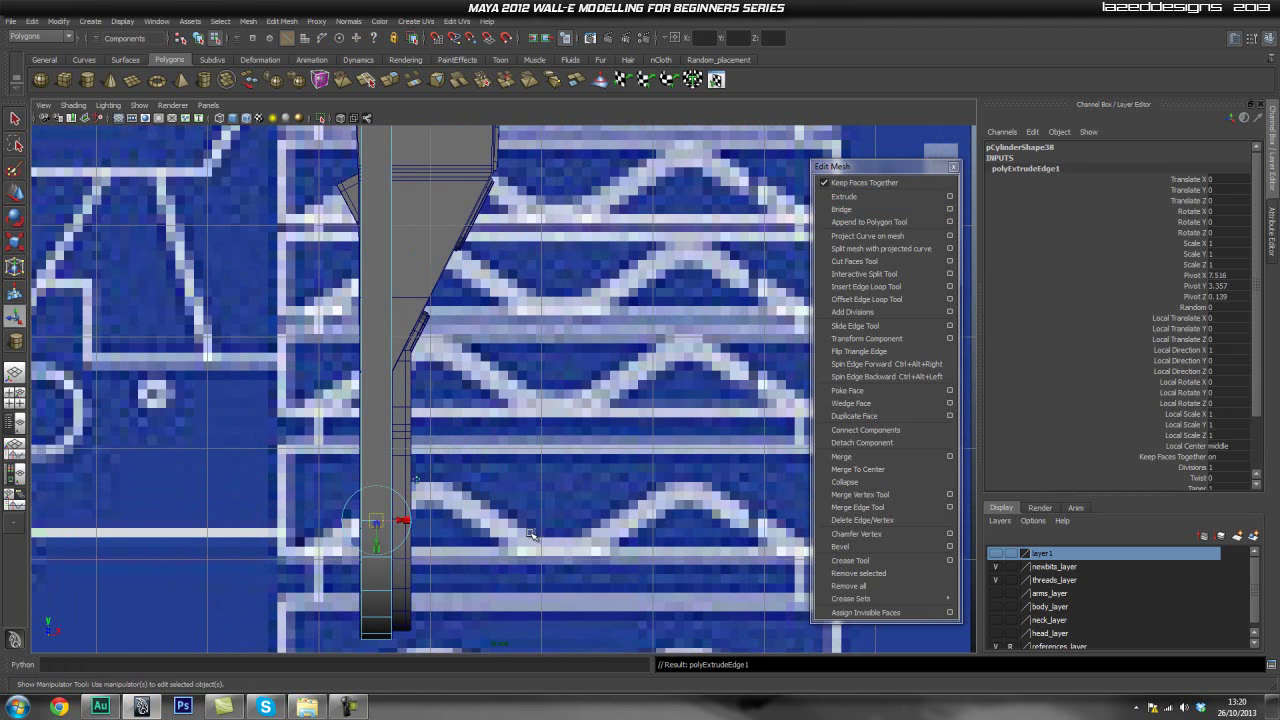
scroll(1228, 478, down, 2)
click(1205, 434)
click(1228, 434)
text(0)
key(Return)
Raise the extruded border edges to about Y 4.69, where the support begins to widen.
click(529, 489)
key(w)
key(ctrl+z)
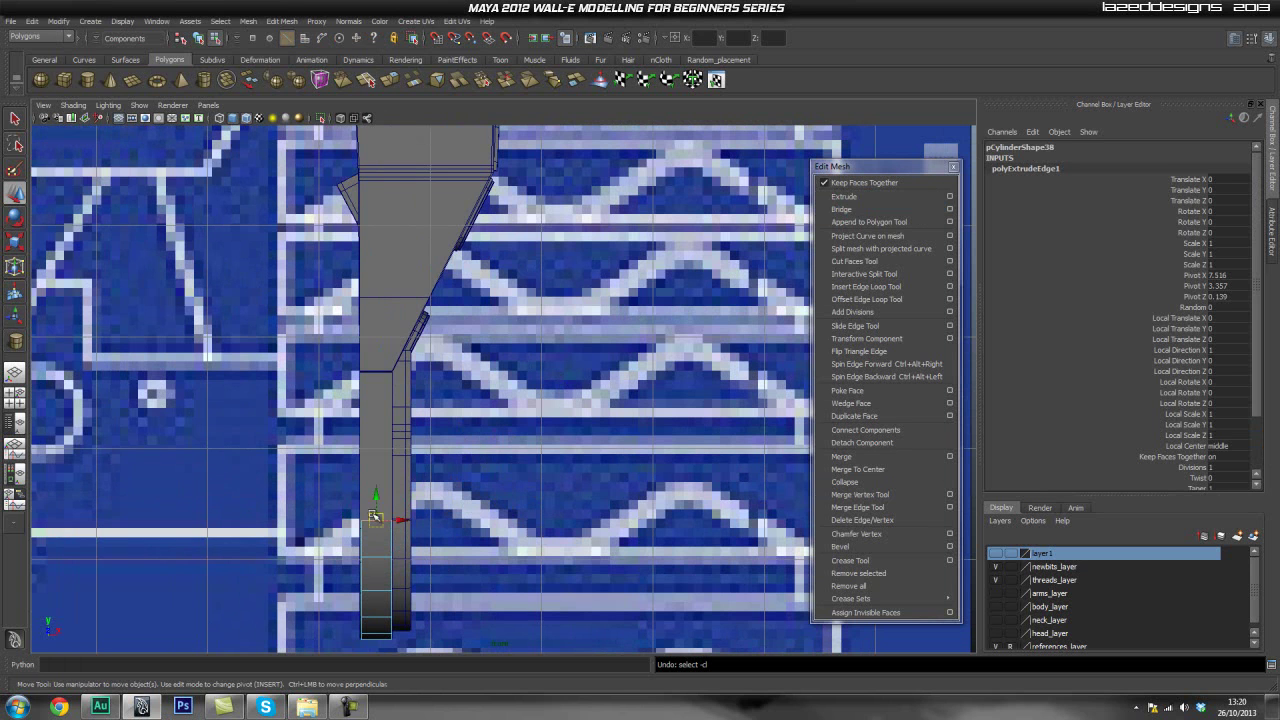
drag(379, 490, 395, 343)
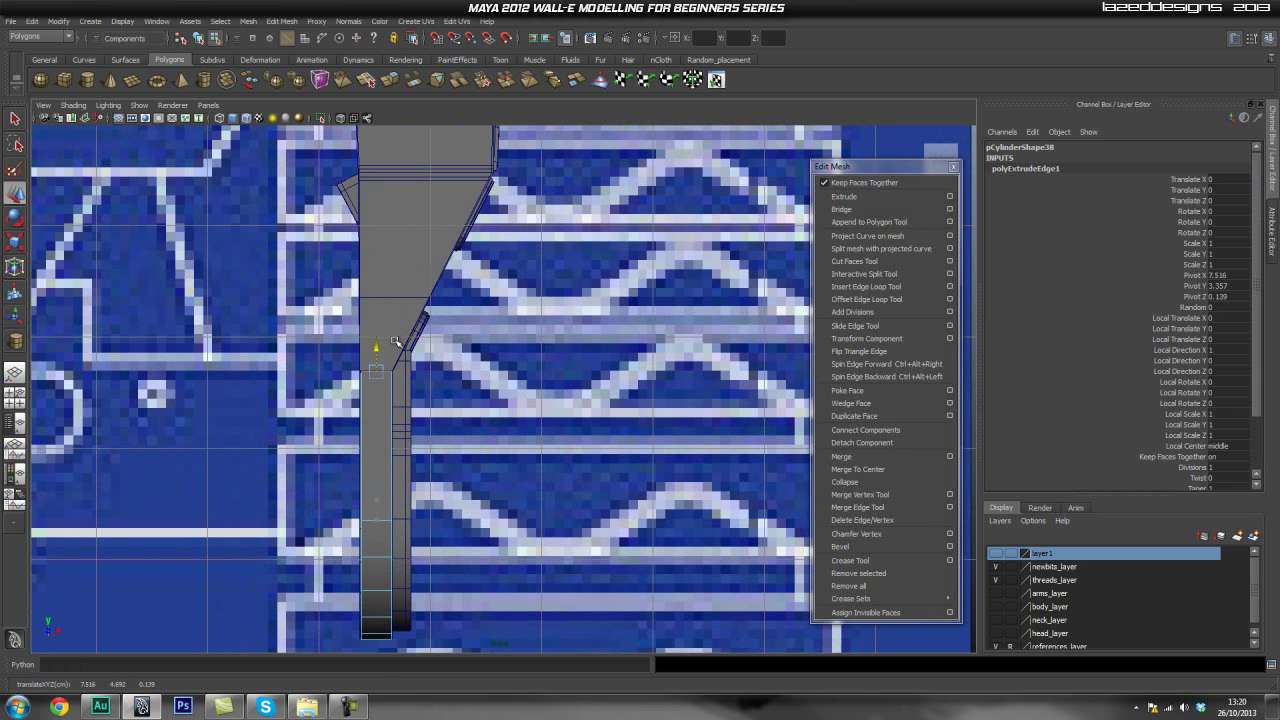
Extrude the border edges again with Offset 0 and raise them to about Y 5.36, at the support's next edge line.
alt+right_drag(176, 363, 242, 361)
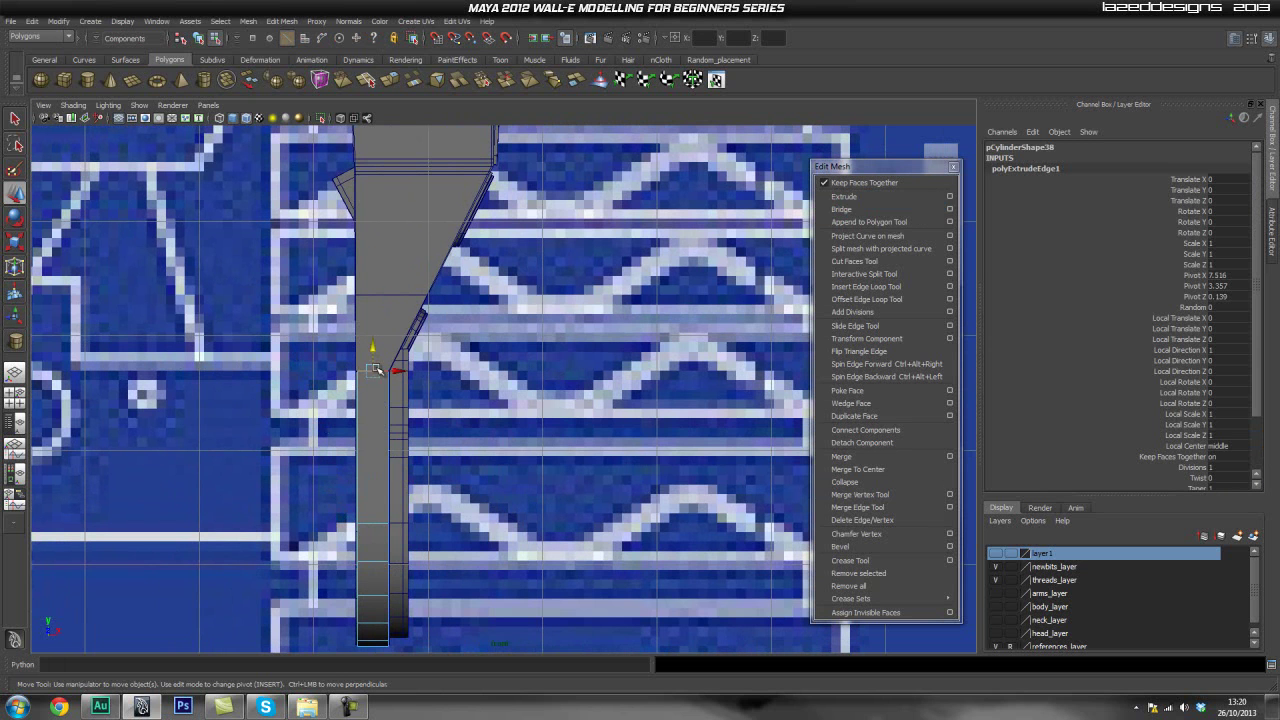
alt+right_drag(422, 364, 440, 366)
alt+middle_drag(579, 380, 592, 436)
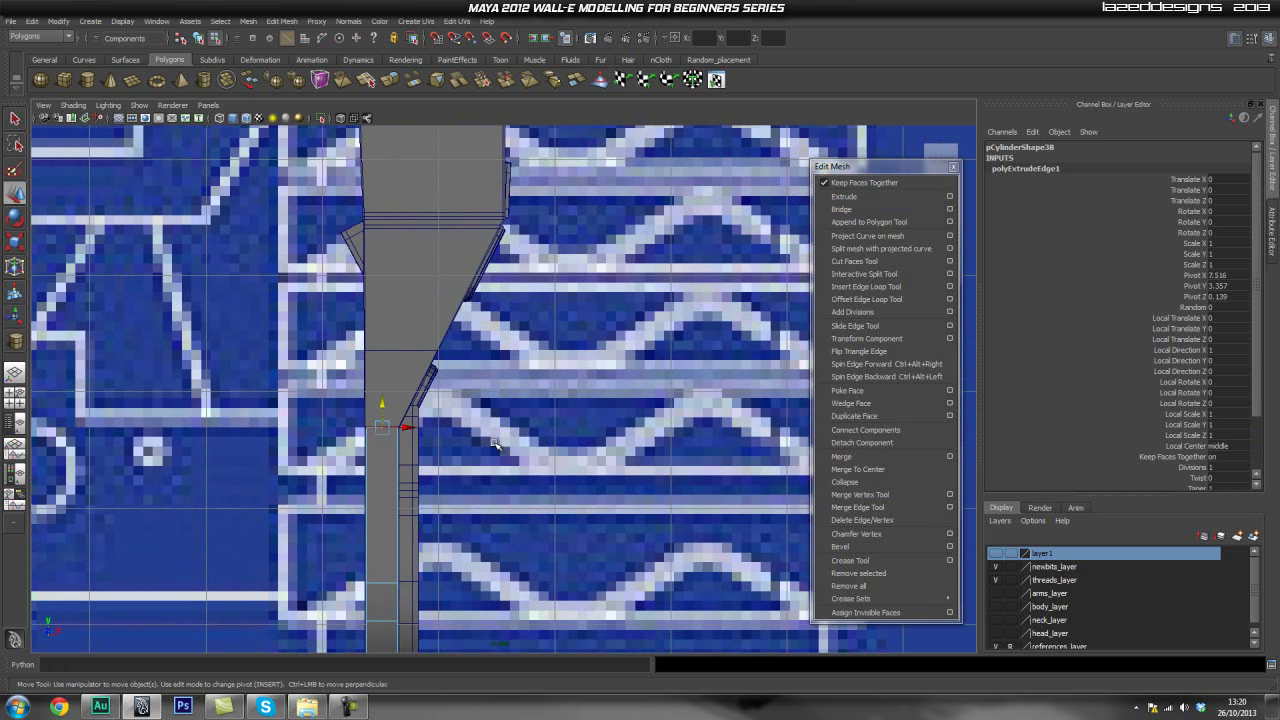
click(846, 203)
scroll(1044, 389, down, 2)
click(1215, 441)
key(Return)
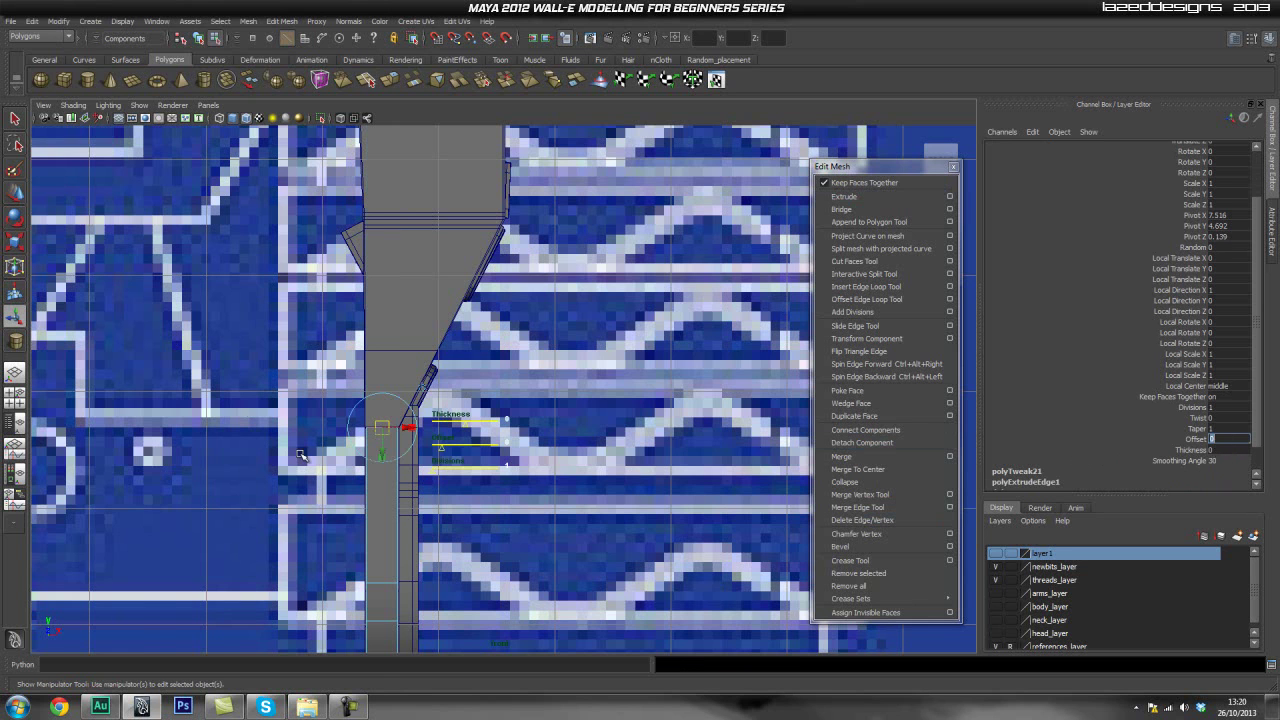
key(w)
drag(383, 413, 378, 326)
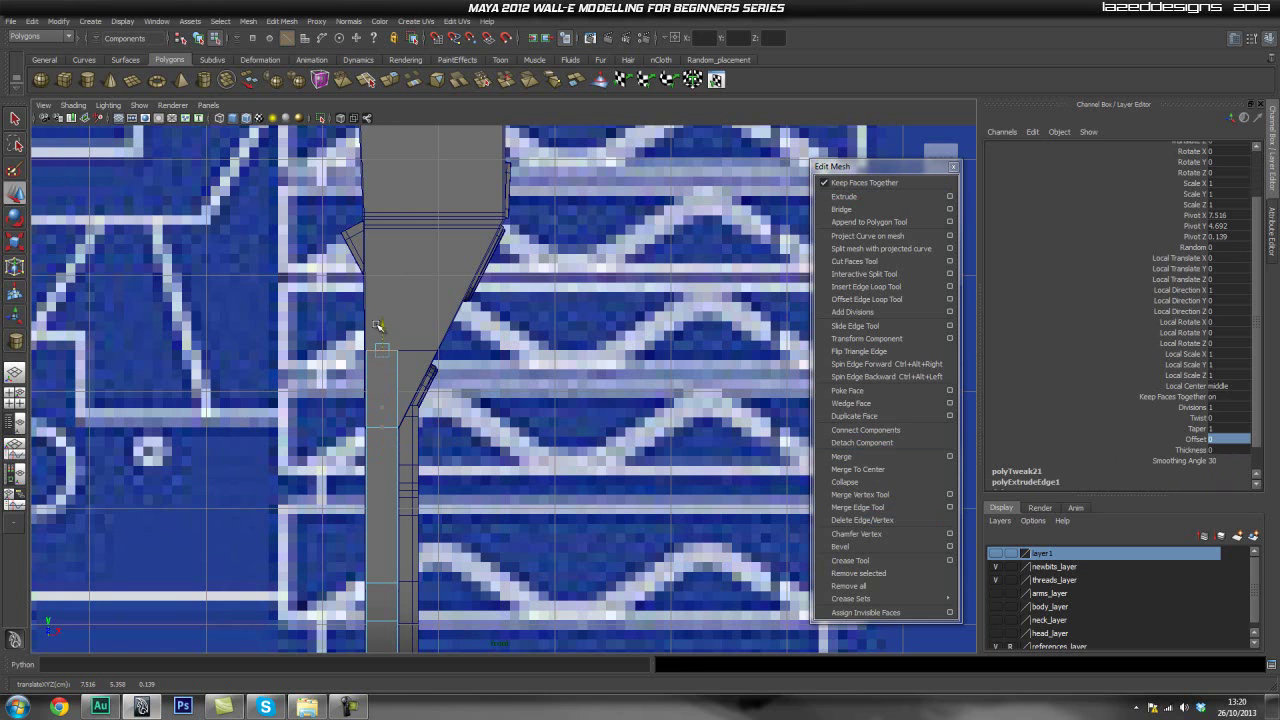
Move the outer vertices of the raised border outward to follow the support's slanted side.
right_drag(379, 387, 316, 386)
drag(412, 335, 389, 397)
drag(420, 352, 451, 353)
middle_drag(457, 352, 462, 354)
Select the open border edge loop at the upper end of the widened section.
key(space)
drag(392, 371, 399, 347)
alt+drag(449, 386, 446, 374)
right_drag(421, 322, 419, 293)
double_click(416, 296)
Extrude the border with Offset 0 and raise it to Y 6.471, level with the support's widest corner.
key(space)
drag(459, 307, 450, 344)
alt+middle_drag(328, 309, 334, 349)
alt+right_drag(334, 349, 702, 255)
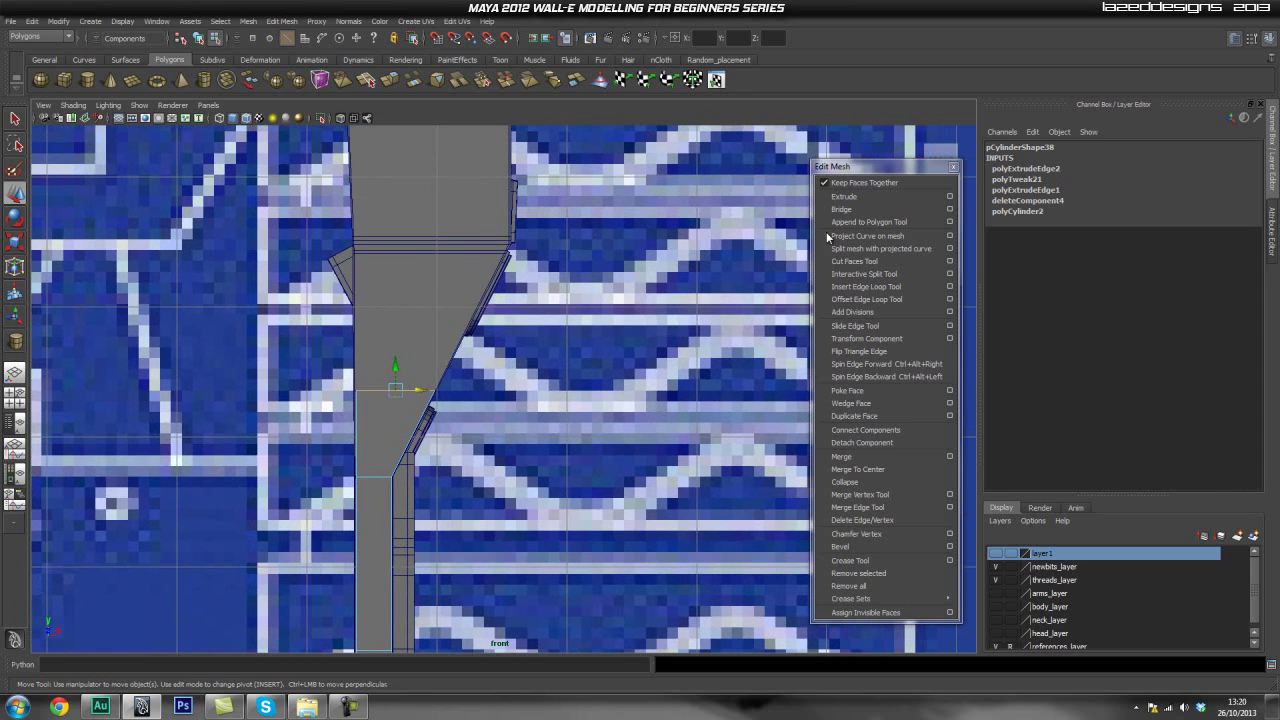
click(892, 196)
scroll(1200, 445, down, 3)
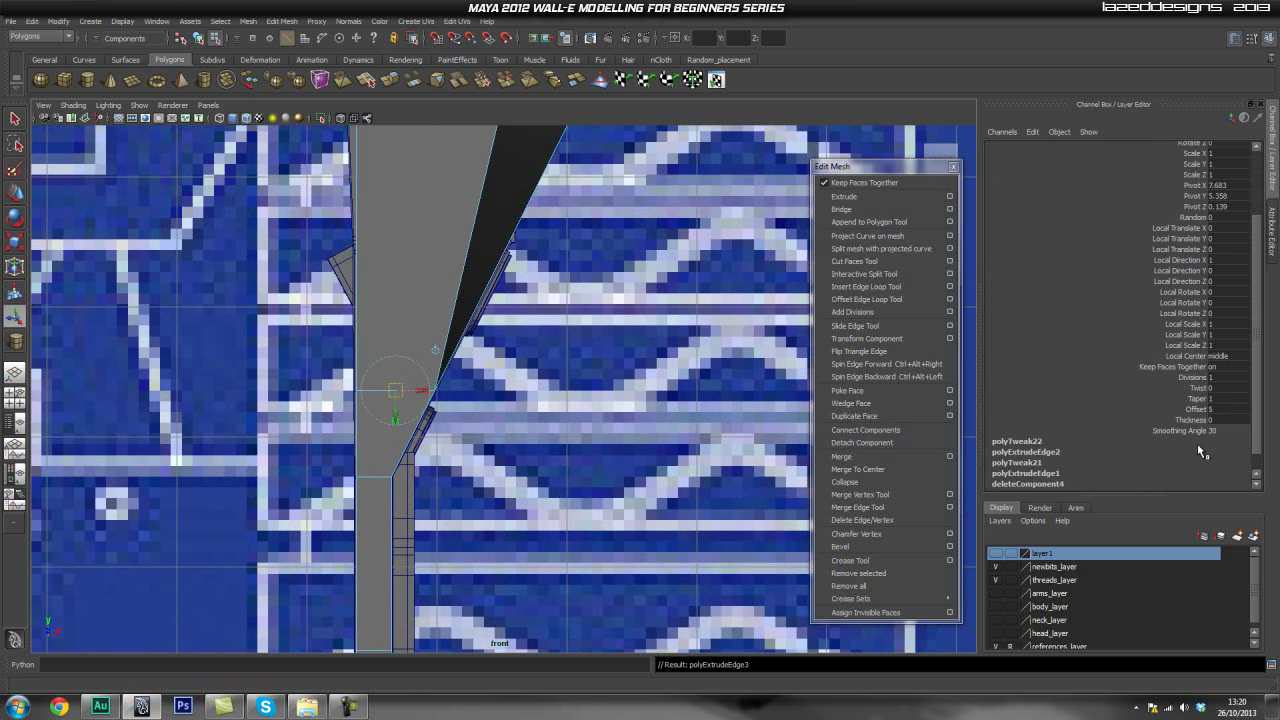
key(Return)
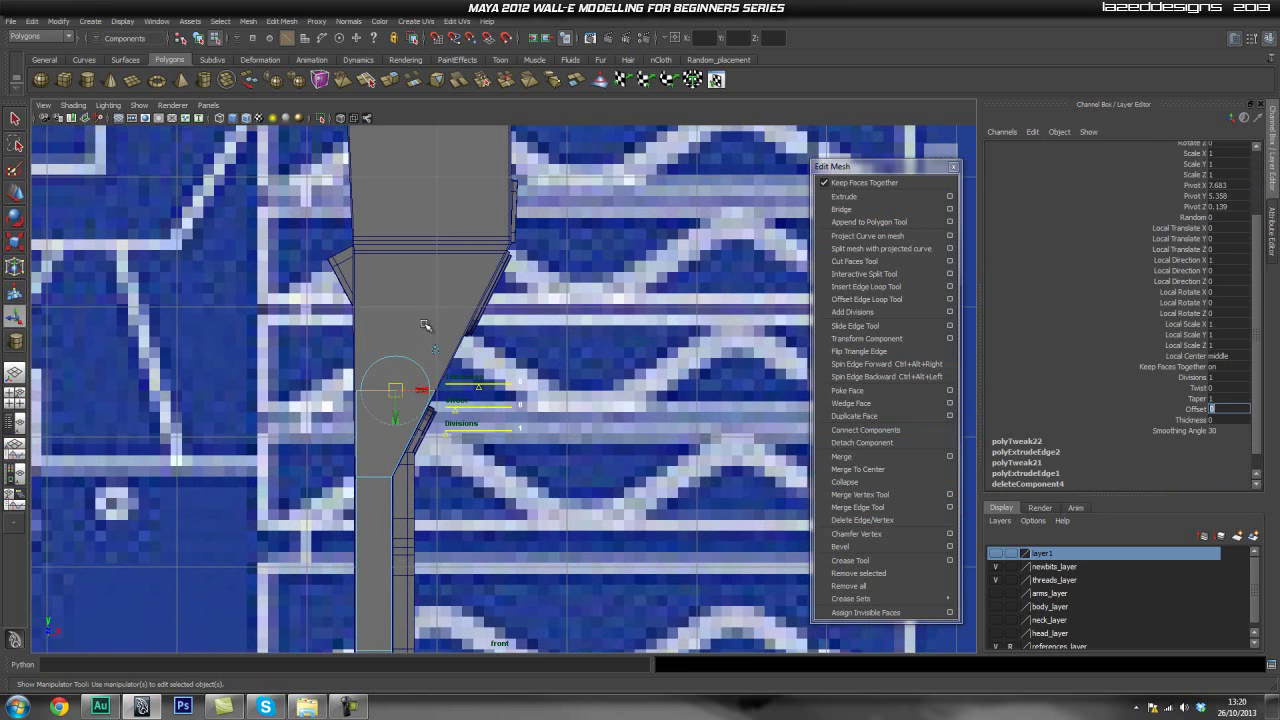
key(w)
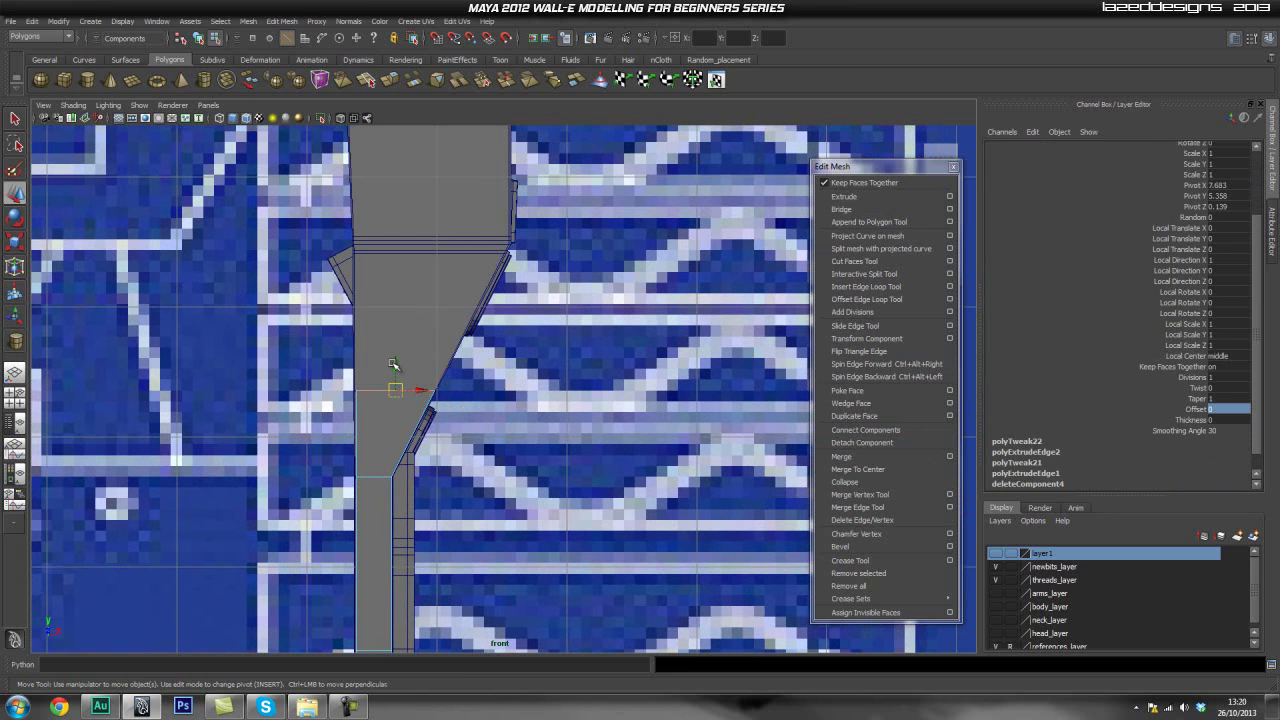
drag(395, 366, 414, 222)
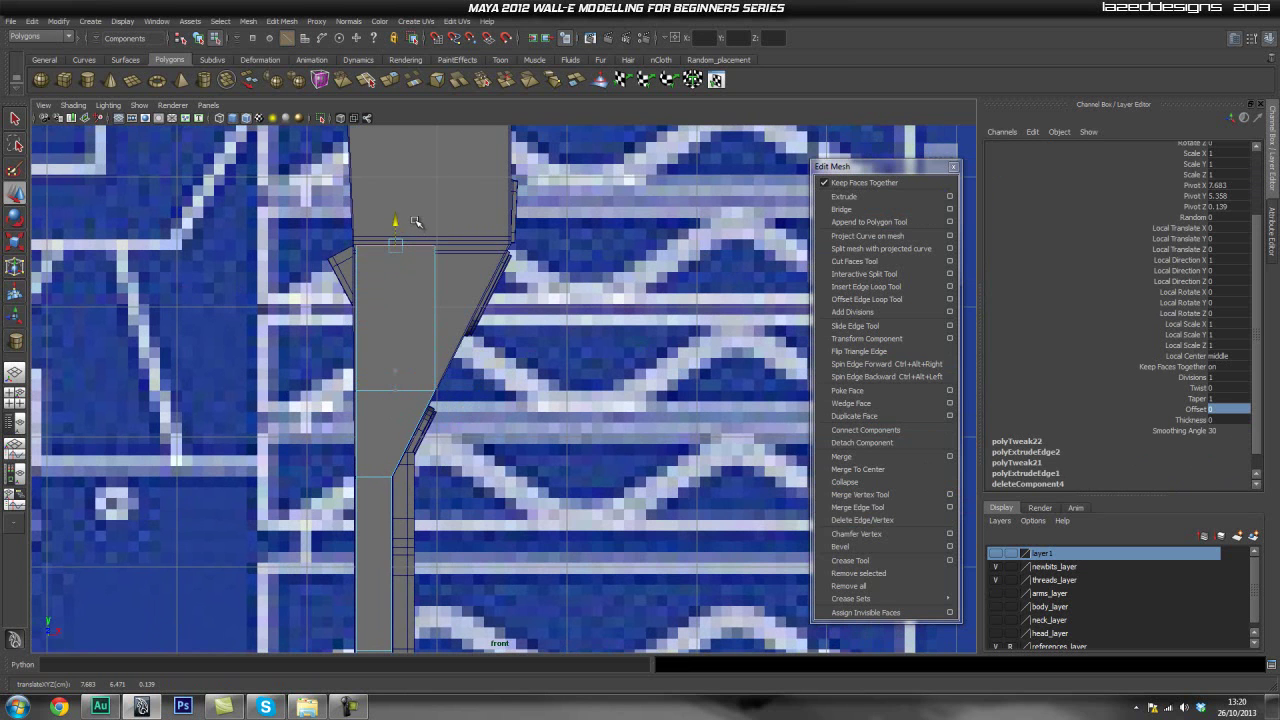
Move the outer vertices of the new border out to about X 8.57, at the support's outer corner.
scroll(480, 257, up, 3)
alt+middle_drag(468, 278, 460, 358)
right_drag(418, 363, 363, 365)
drag(448, 283, 523, 298)
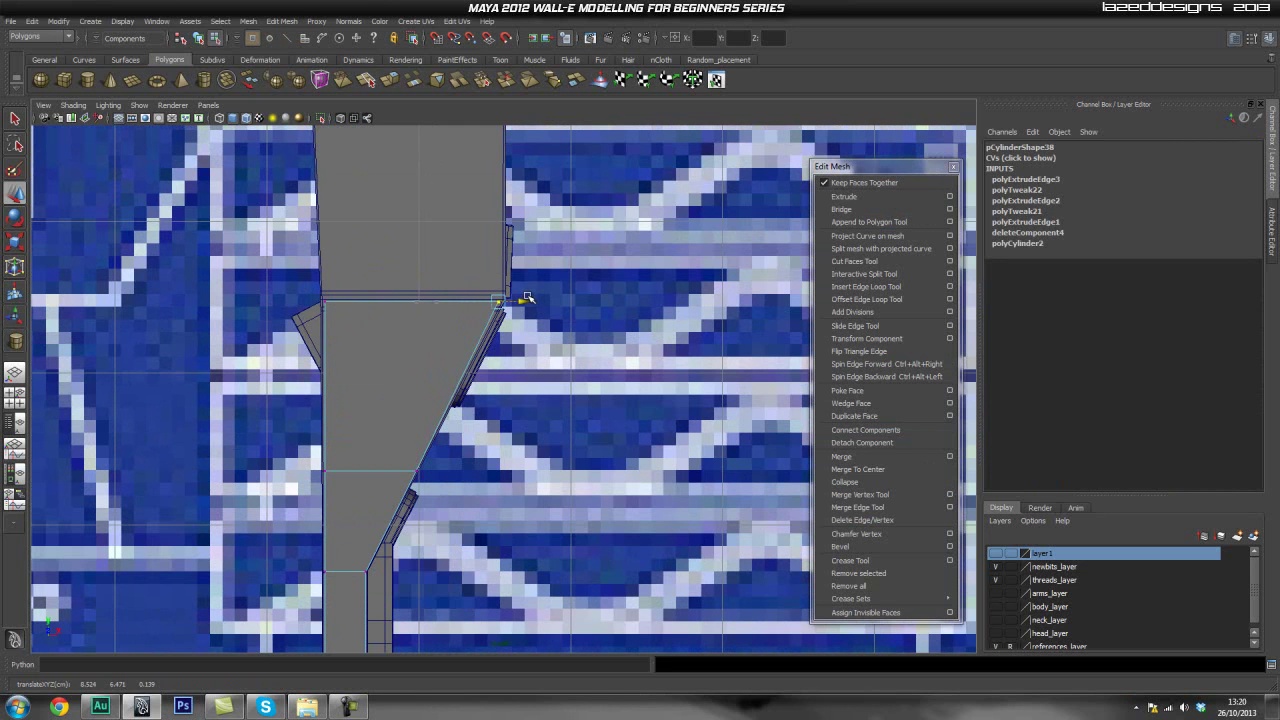
drag(528, 298, 533, 299)
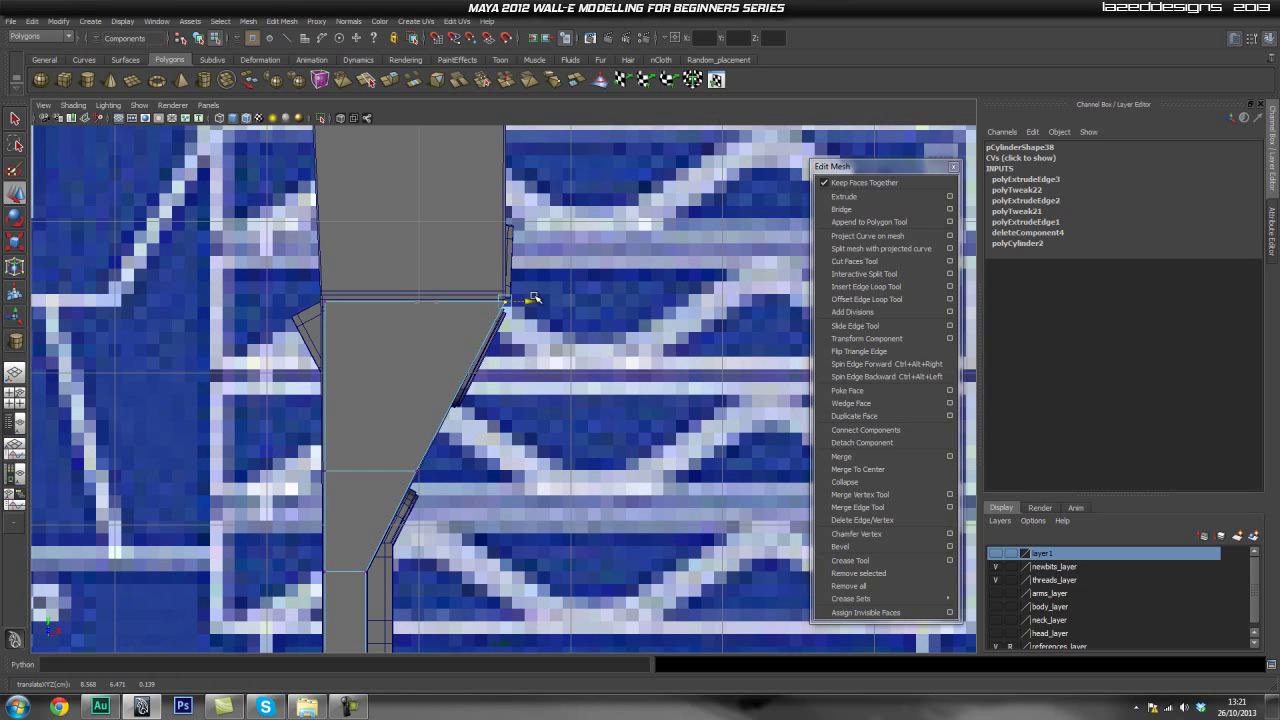
Select the open border edge loop level with the support's outer corner.
key(space)
drag(408, 364, 415, 341)
alt+middle_drag(420, 311, 445, 484)
key(q)
right_drag(437, 390, 439, 356)
double_click(483, 372)
Extrude the border with Offset 0 and raise it to about Y 7.71, at the base of the support's tapered top.
key(space)
drag(455, 404, 452, 423)
alt+middle_drag(418, 259, 423, 326)
alt+right_drag(423, 326, 434, 351)
alt+middle_drag(434, 351, 422, 377)
click(849, 198)
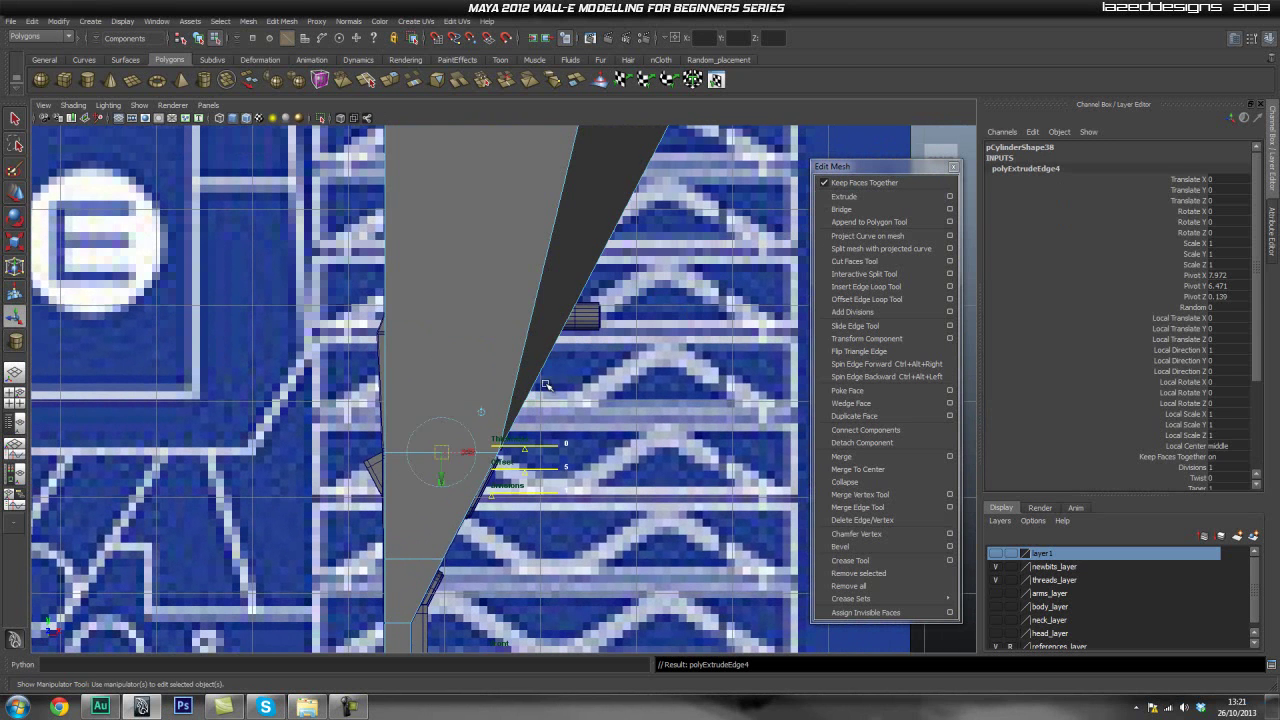
click(1220, 410)
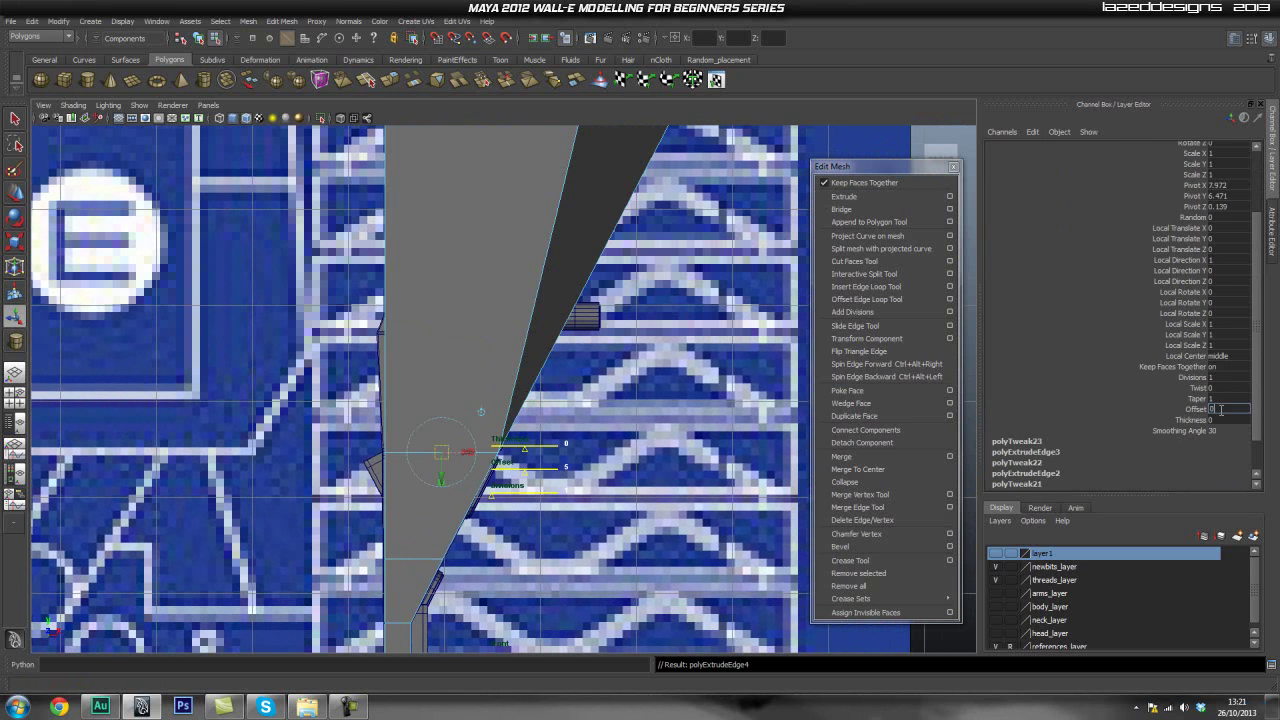
text(0)
key(Return)
key(w)
drag(445, 430, 436, 313)
Shift the inner vertices at both ends of the new section to match the support's inner side.
alt+right_drag(241, 423, 383, 400)
alt+middle_drag(383, 400, 388, 446)
alt+right_drag(388, 446, 432, 481)
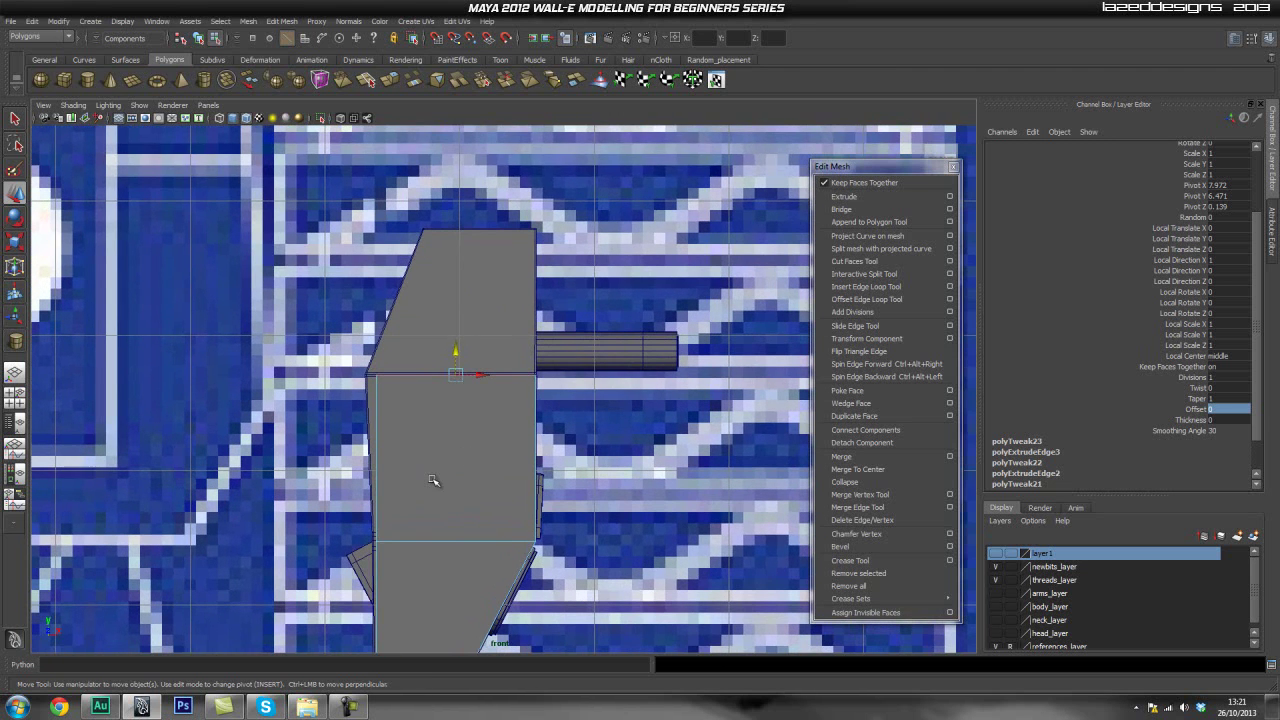
alt+middle_drag(446, 544, 472, 441)
right_drag(443, 366, 388, 366)
drag(419, 246, 345, 299)
drag(423, 272, 413, 272)
drag(422, 408, 345, 503)
drag(425, 438, 423, 438)
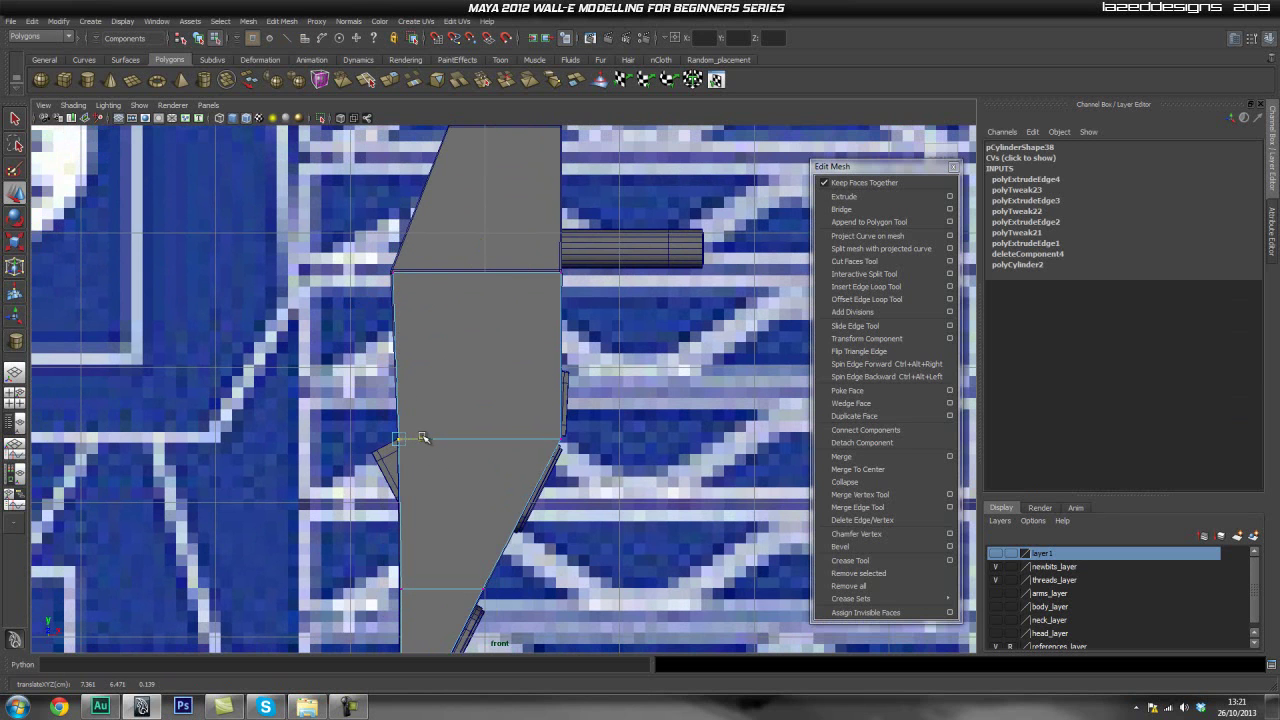
Select the open border edge loop at the base of the tapered top.
key(space)
drag(472, 323, 470, 293)
alt+drag(436, 355, 512, 385)
key(q)
right_drag(505, 386, 509, 343)
double_click(542, 379)
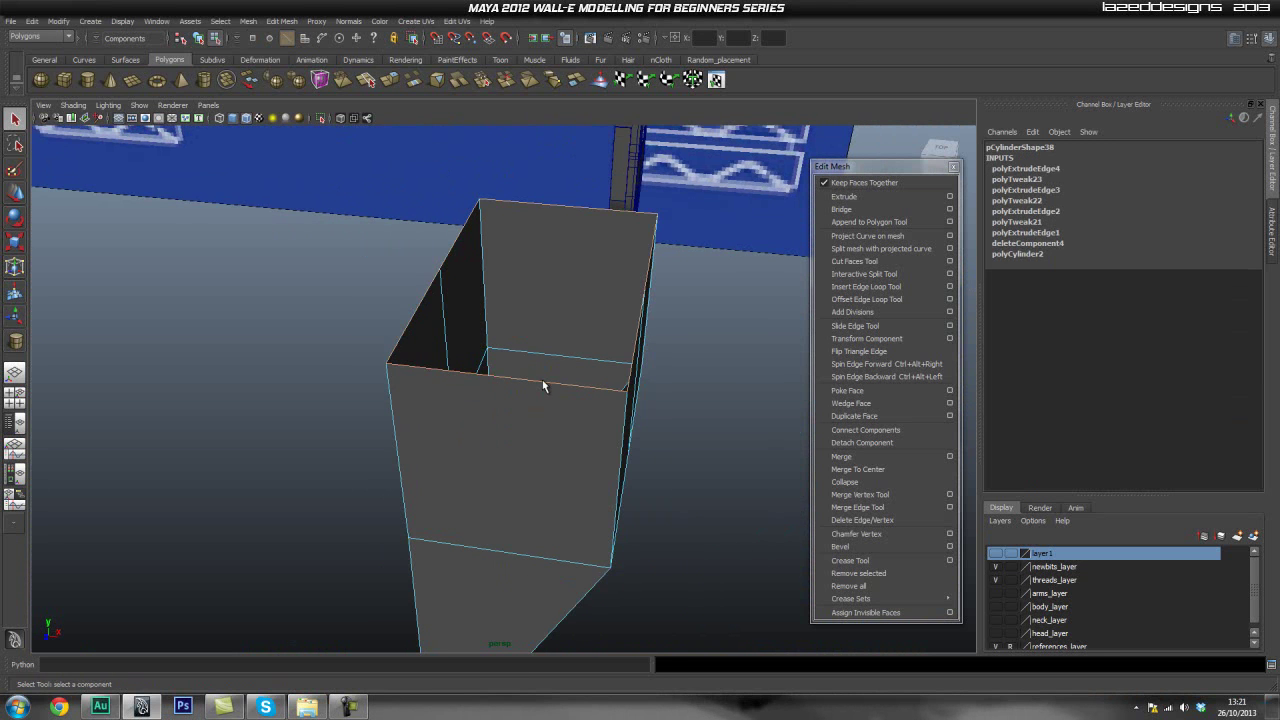
Extrude the border at the base of the tapered top with an Offset of 0.
alt+right_drag(565, 441, 637, 426)
alt+drag(637, 426, 562, 493)
key(space)
alt+middle_drag(423, 320, 402, 440)
click(869, 197)
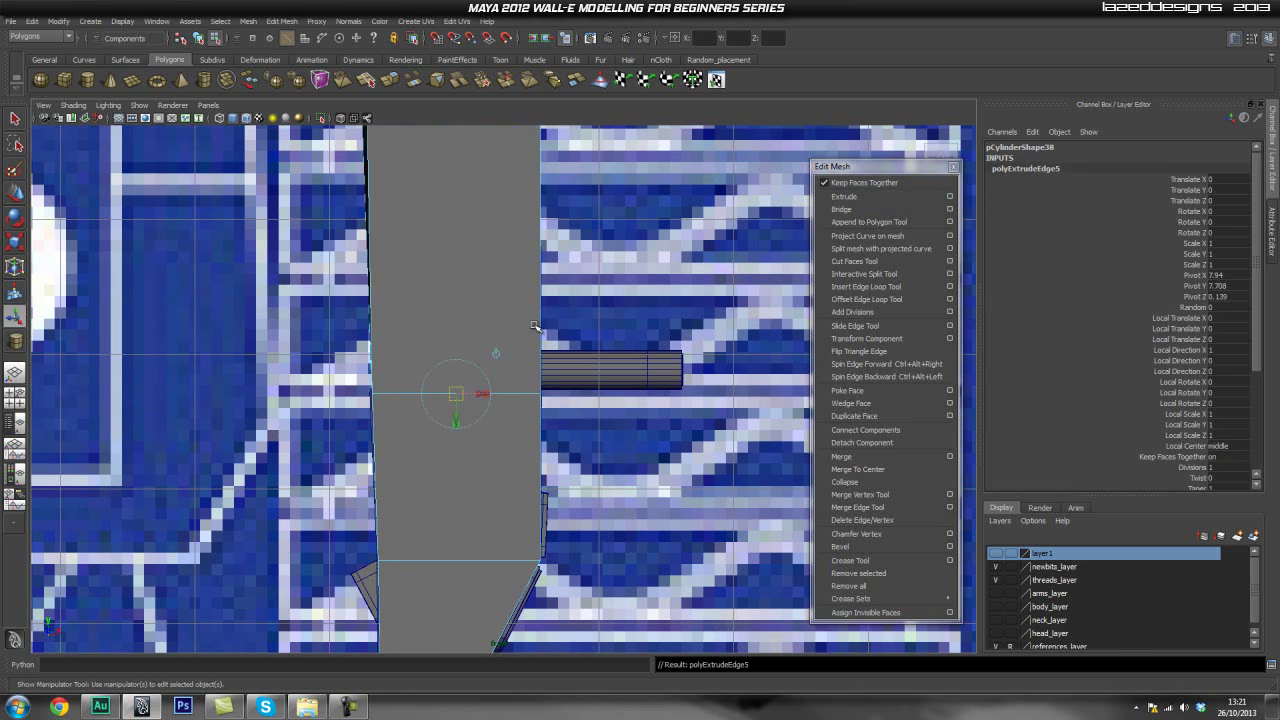
scroll(1225, 437, down, 3)
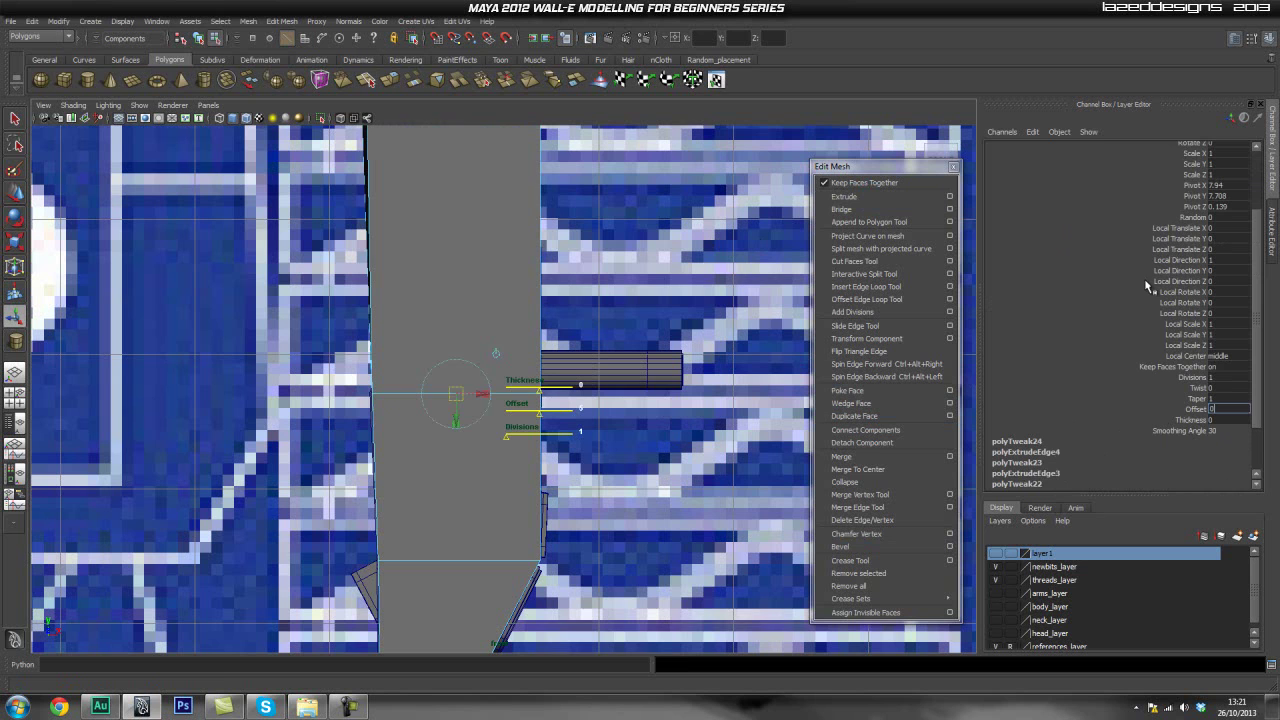
key(Return)
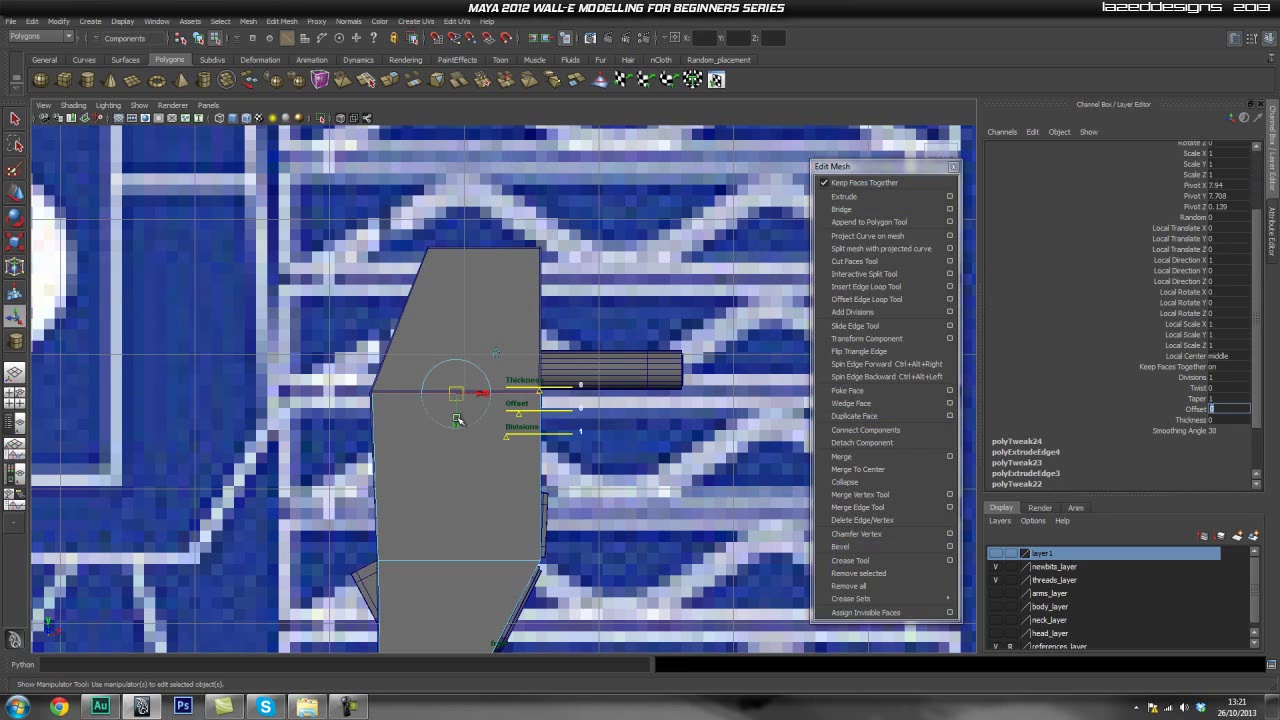
Raise the extruded edges to the support's top and move their inner vertices outward to match the slanted side.
key(w)
drag(455, 370, 453, 221)
right_drag(415, 287, 384, 285)
drag(383, 250, 449, 258)
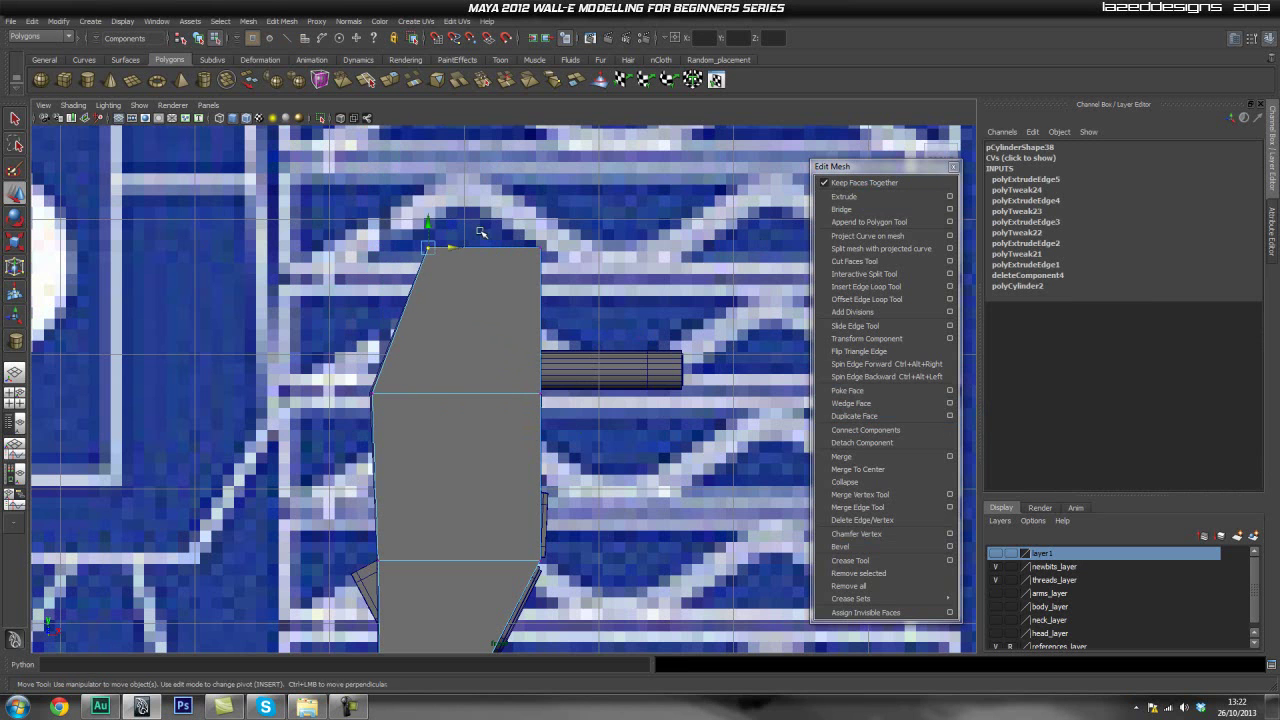
Select the border edges along both long sides of the new support's open top.
click(481, 232)
key(space)
drag(484, 314, 478, 290)
alt+drag(618, 437, 525, 427)
alt+right_drag(525, 427, 450, 420)
mouse_move(500, 400)
alt+mouse_down()
mouse_move(443, 377)
mouse_move(491, 394)
alt+mouse_up()
alt+drag(530, 338, 543, 357)
alt+middle_drag(486, 341, 477, 407)
alt+right_drag(477, 407, 510, 406)
alt+drag(510, 406, 452, 411)
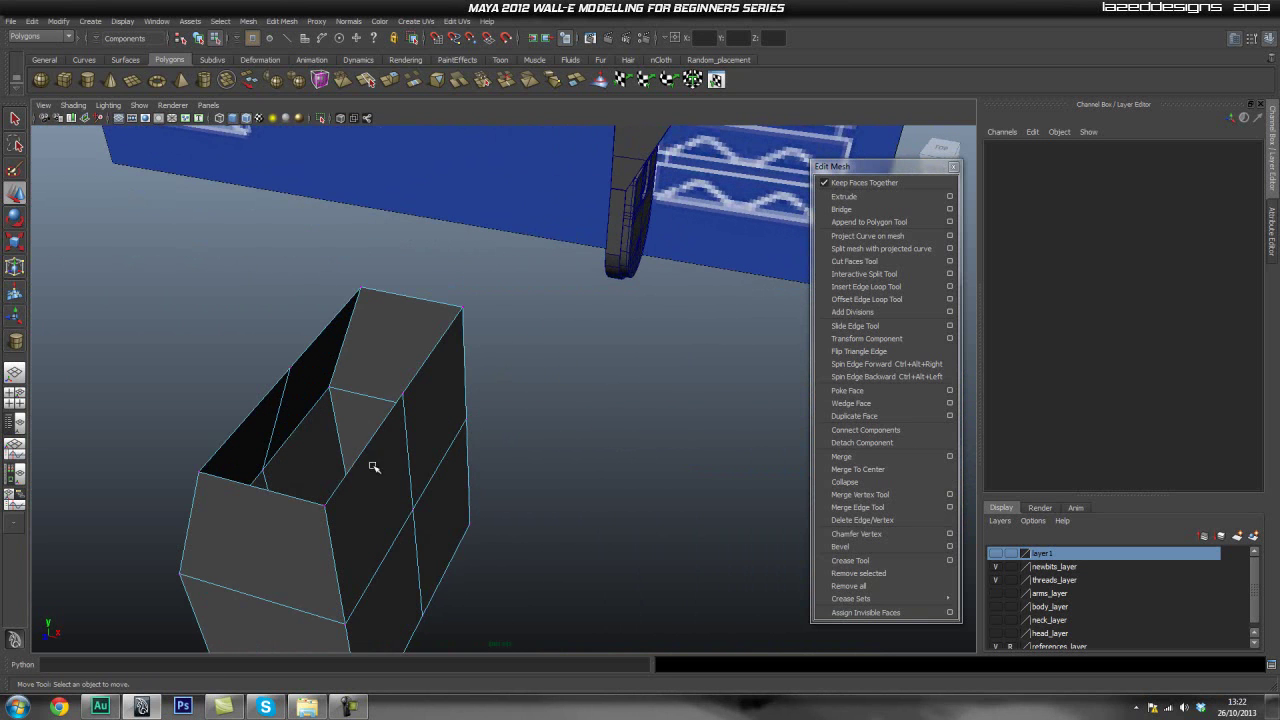
key(q)
right_drag(355, 447, 342, 398)
click(281, 496)
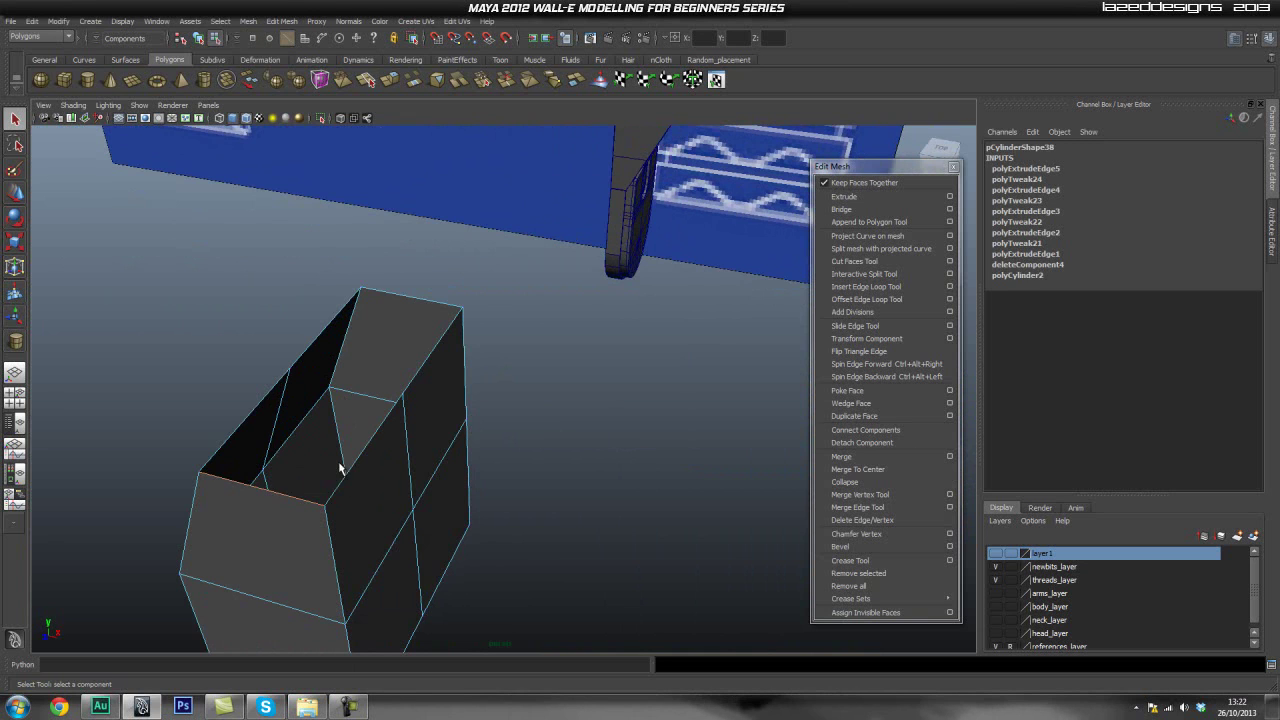
click(563, 313)
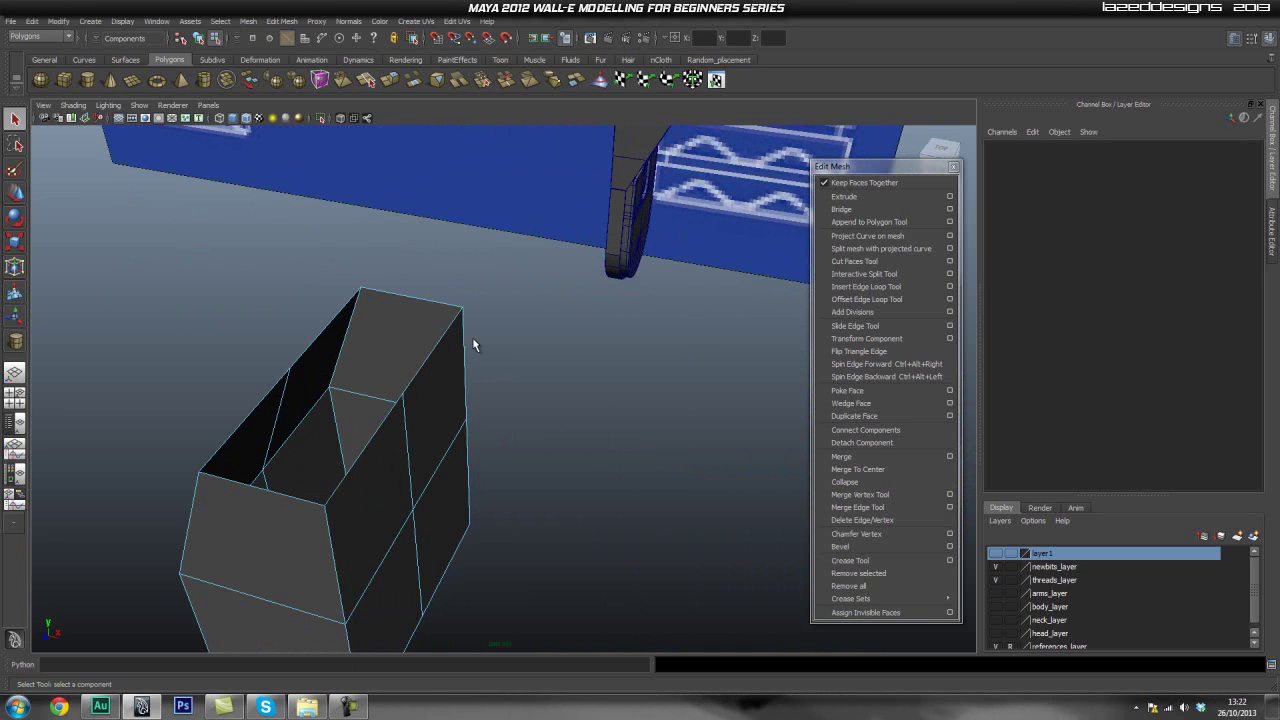
click(429, 362)
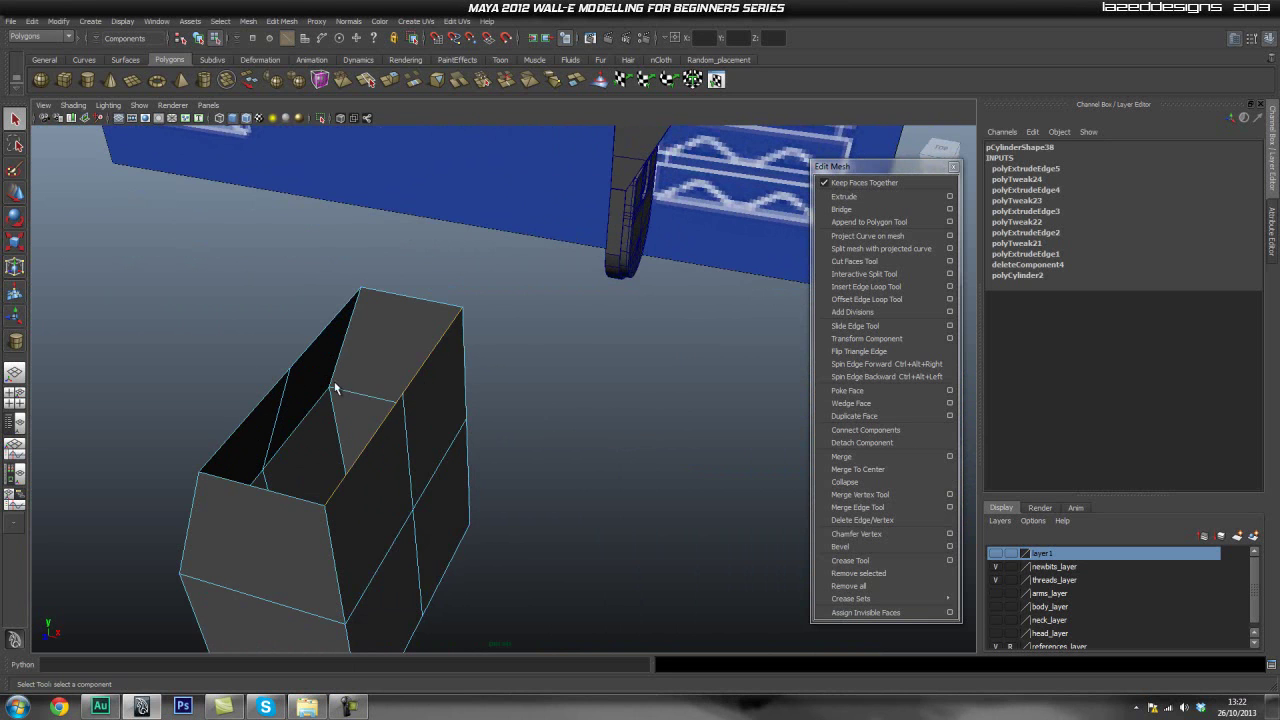
alt+drag(245, 399, 343, 501)
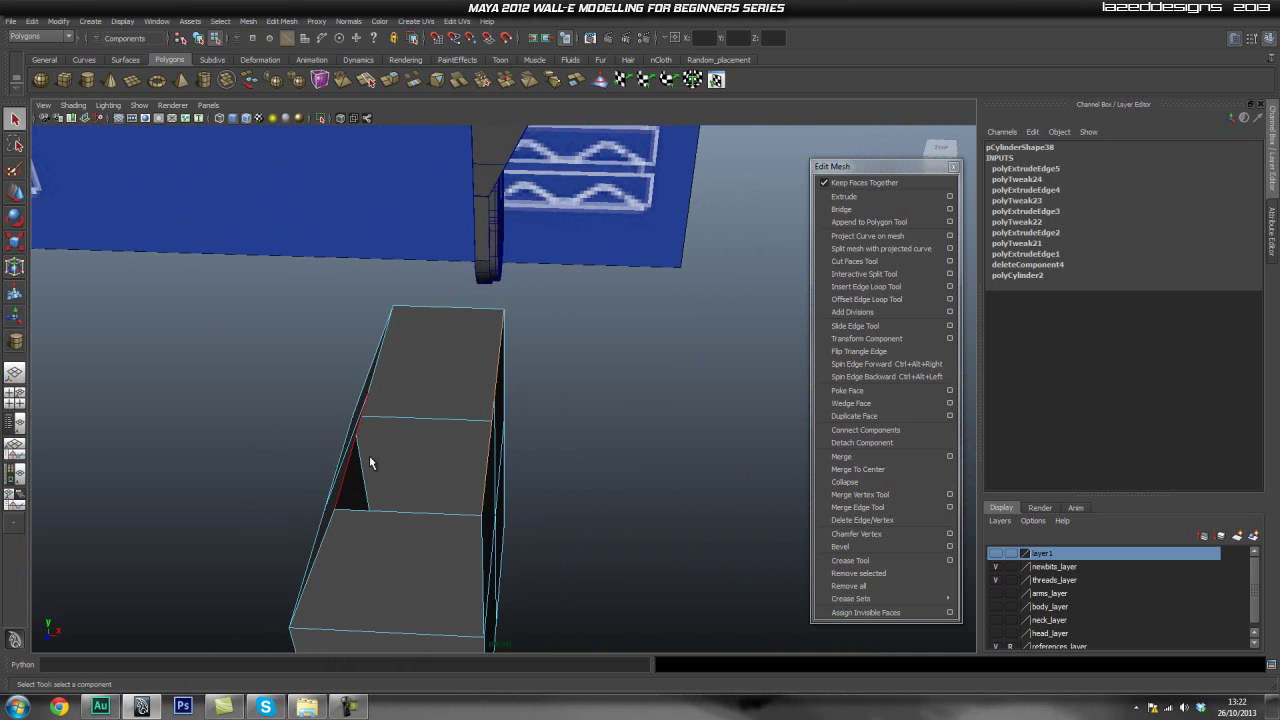
alt+drag(510, 396, 350, 412)
alt+middle_drag(349, 408, 356, 408)
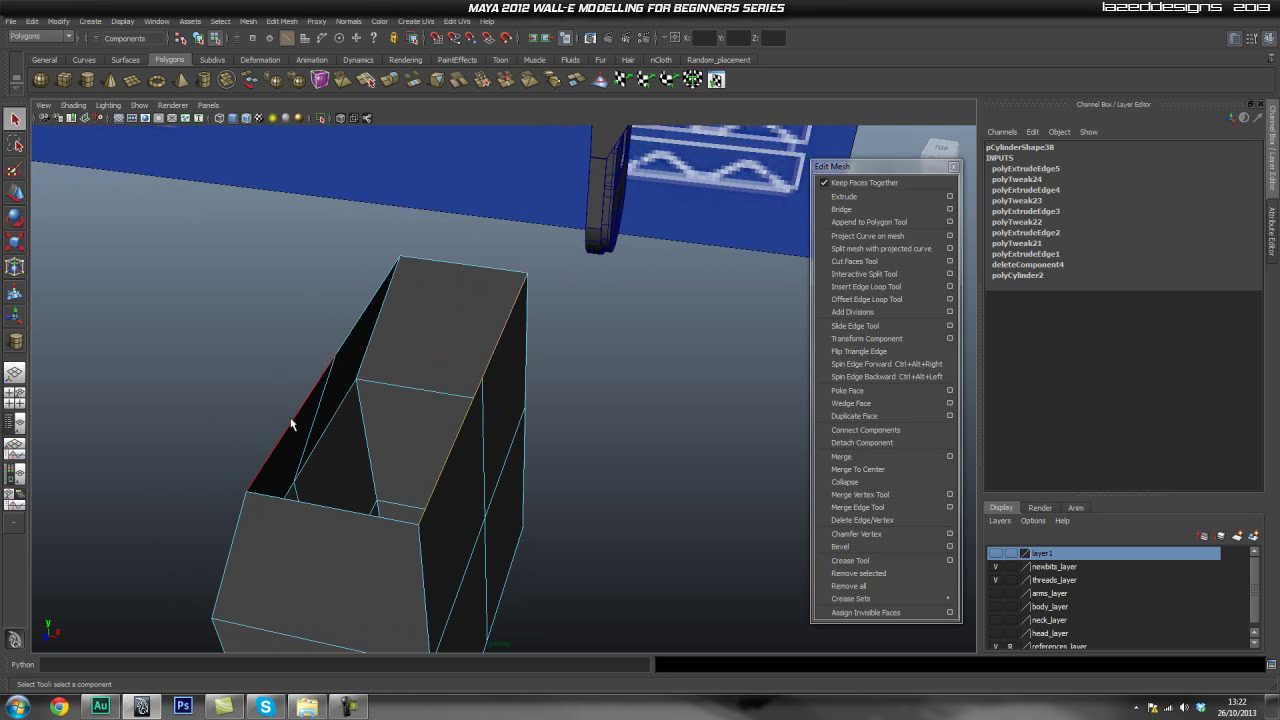
alt+drag(352, 332, 367, 420)
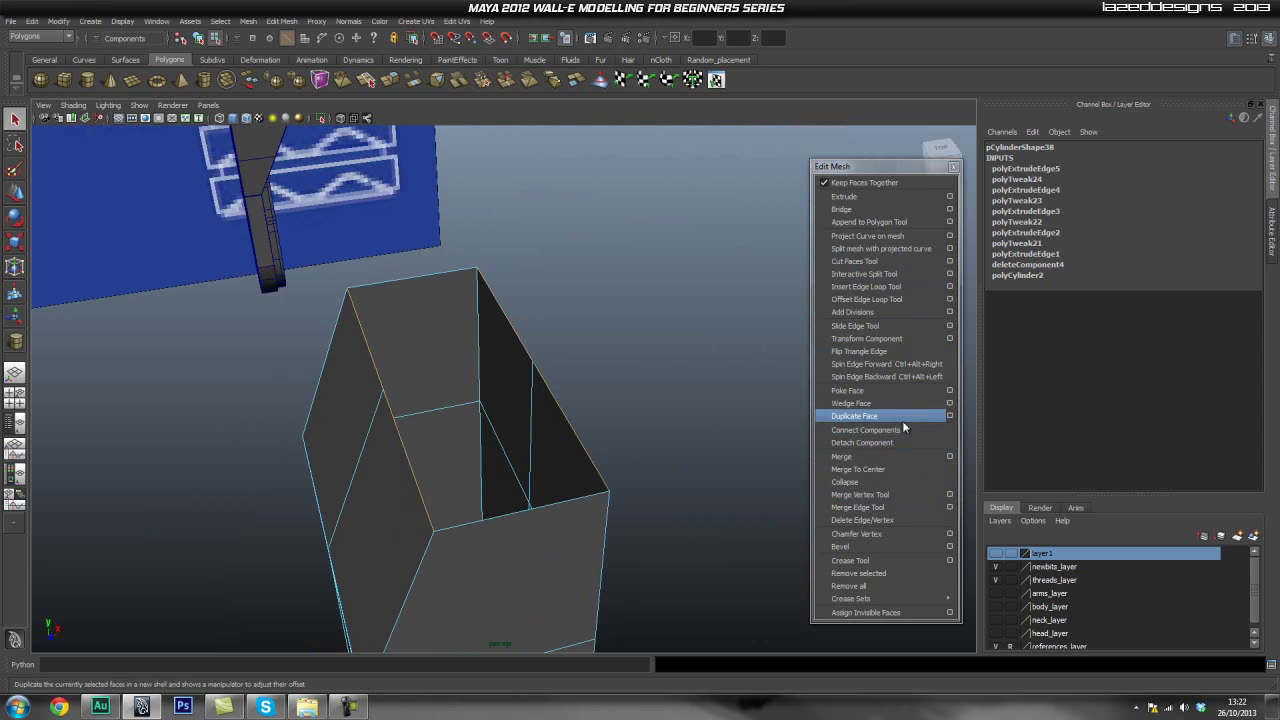
Bridge the selected top edges using a linear path with 1 division.
click(949, 209)
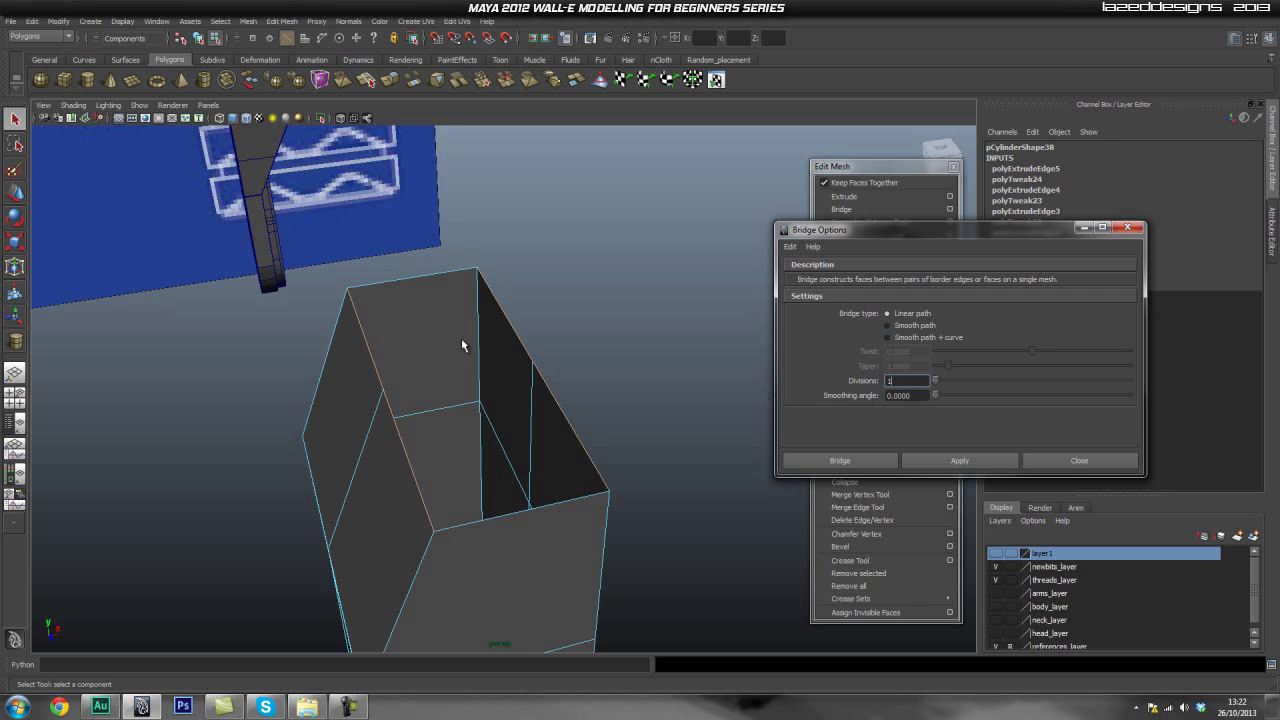
click(958, 461)
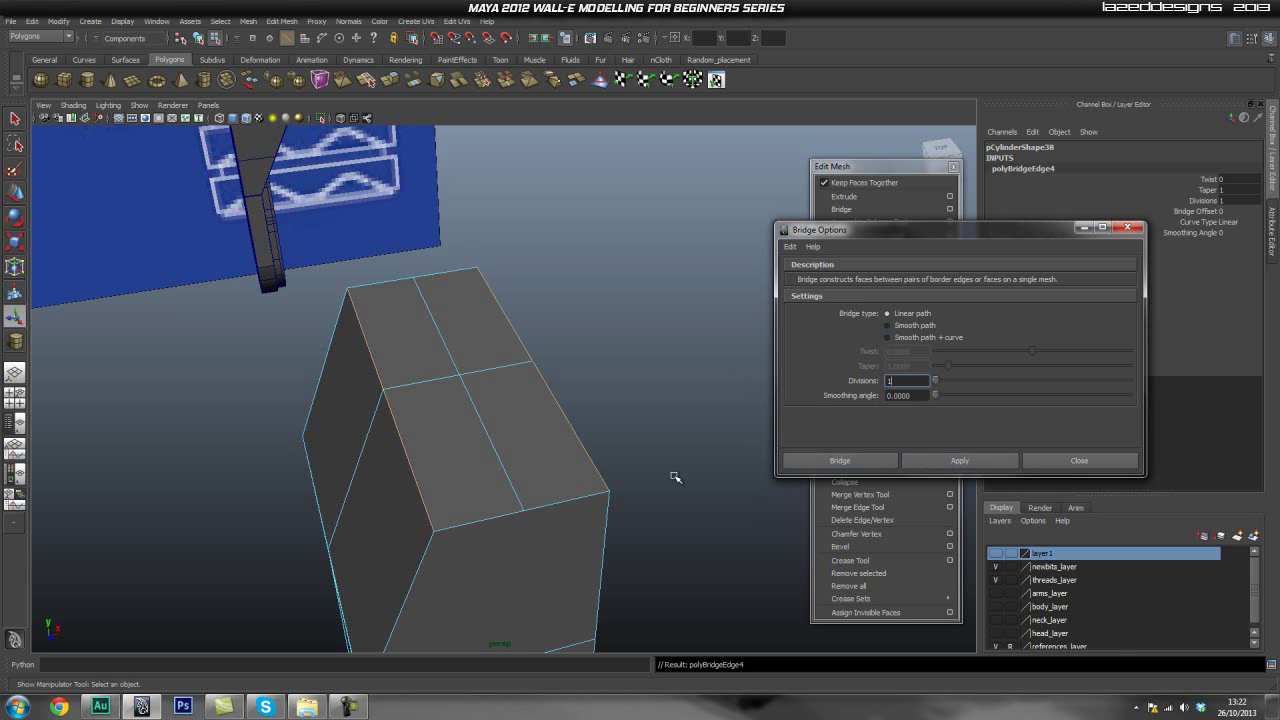
alt+drag(385, 420, 457, 424)
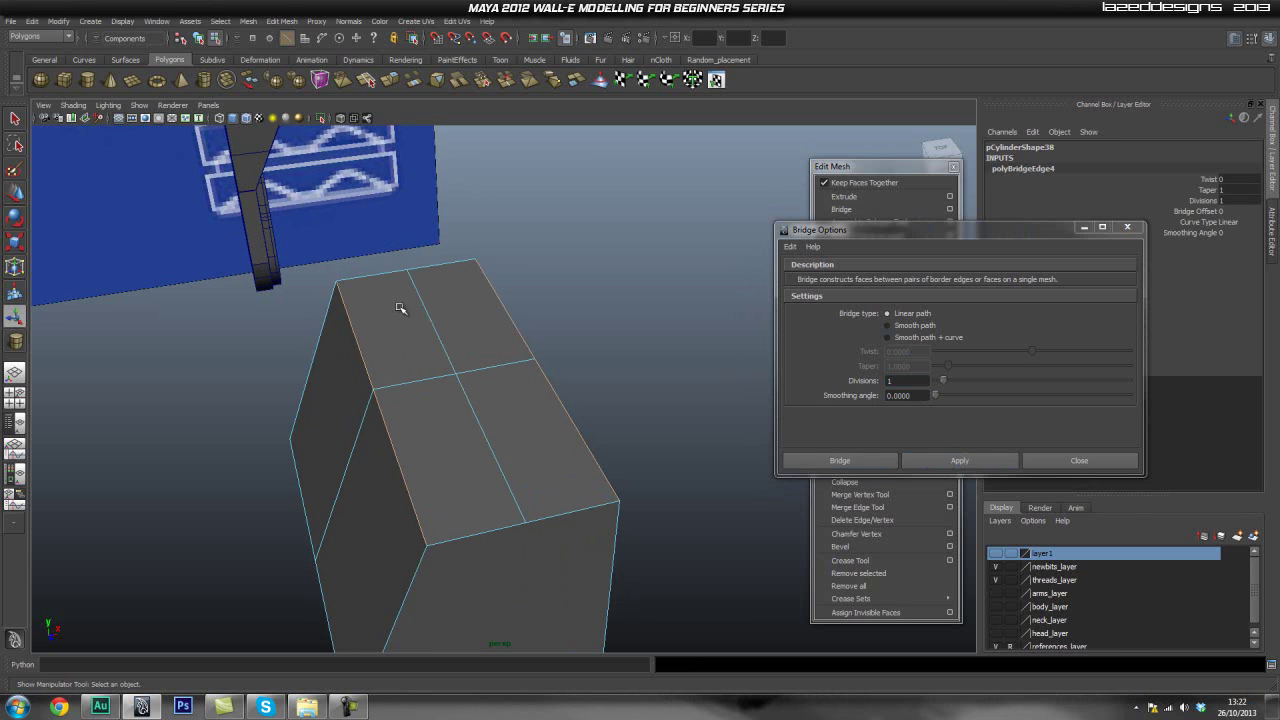
Delete the lengthwise middle edges from the bridged top.
key(q)
right_drag(512, 447, 511, 412)
click(488, 452)
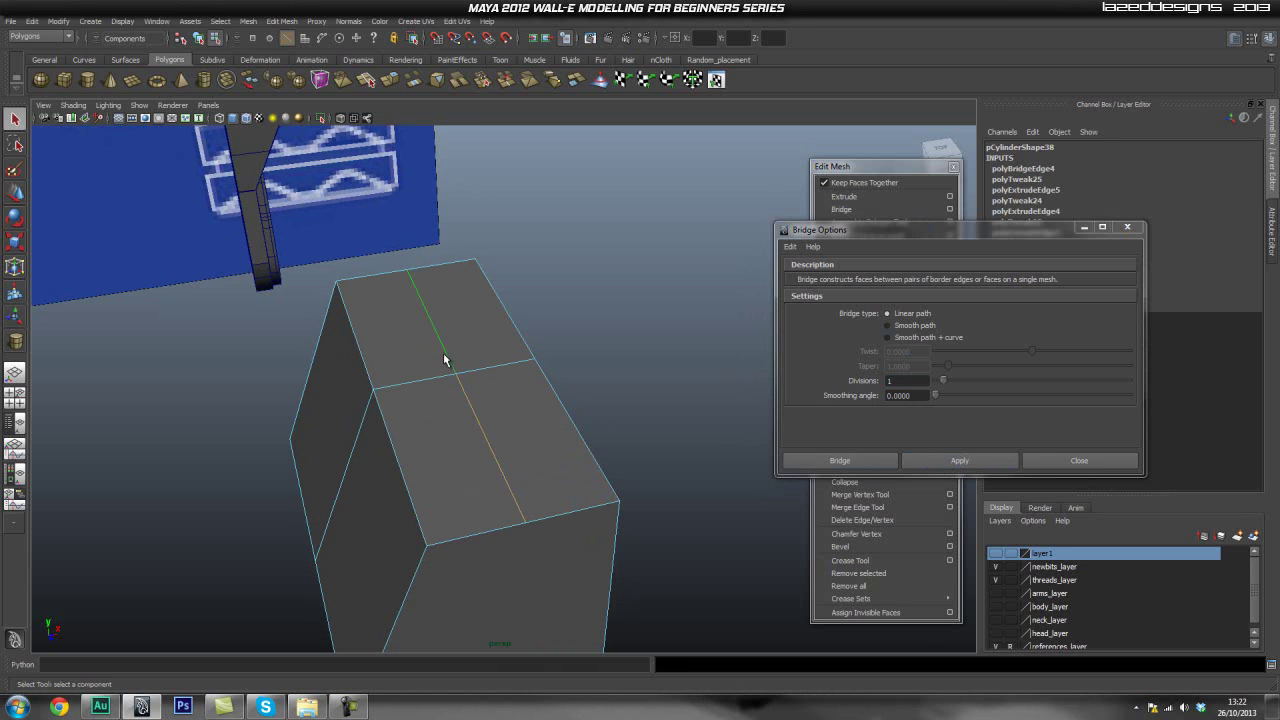
mouse_move(391, 418)
alt+mouse_down()
mouse_move(451, 426)
mouse_move(408, 400)
alt+mouse_up()
shift+right_drag(516, 350, 458, 366)
alt+drag(544, 373, 504, 382)
Try to move a face of the bridged top, and undo the move.
key(q)
right_drag(359, 393, 360, 424)
click(357, 397)
key(w)
mouse_move(356, 360)
mouse_down()
mouse_move(356, 340)
mouse_move(362, 376)
mouse_move(372, 362)
mouse_up()
alt+drag(349, 414, 443, 386)
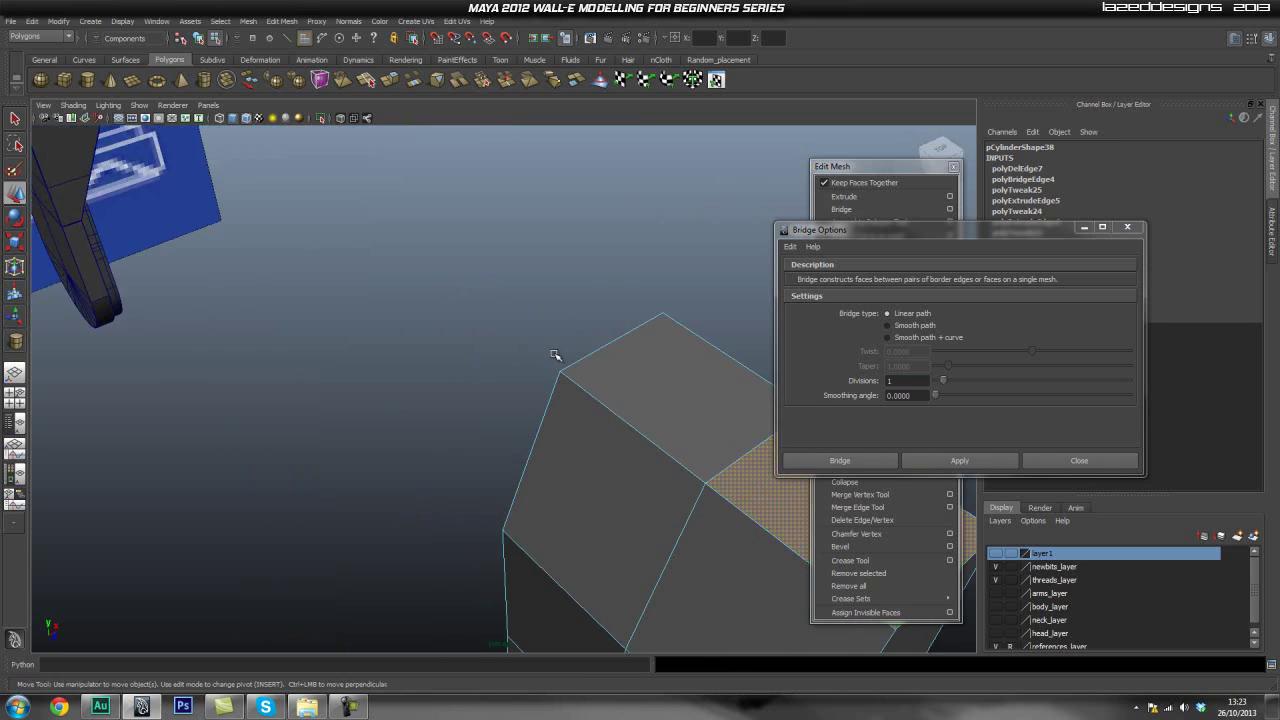
click(636, 412)
drag(683, 373, 693, 358)
key(ctrl+z)
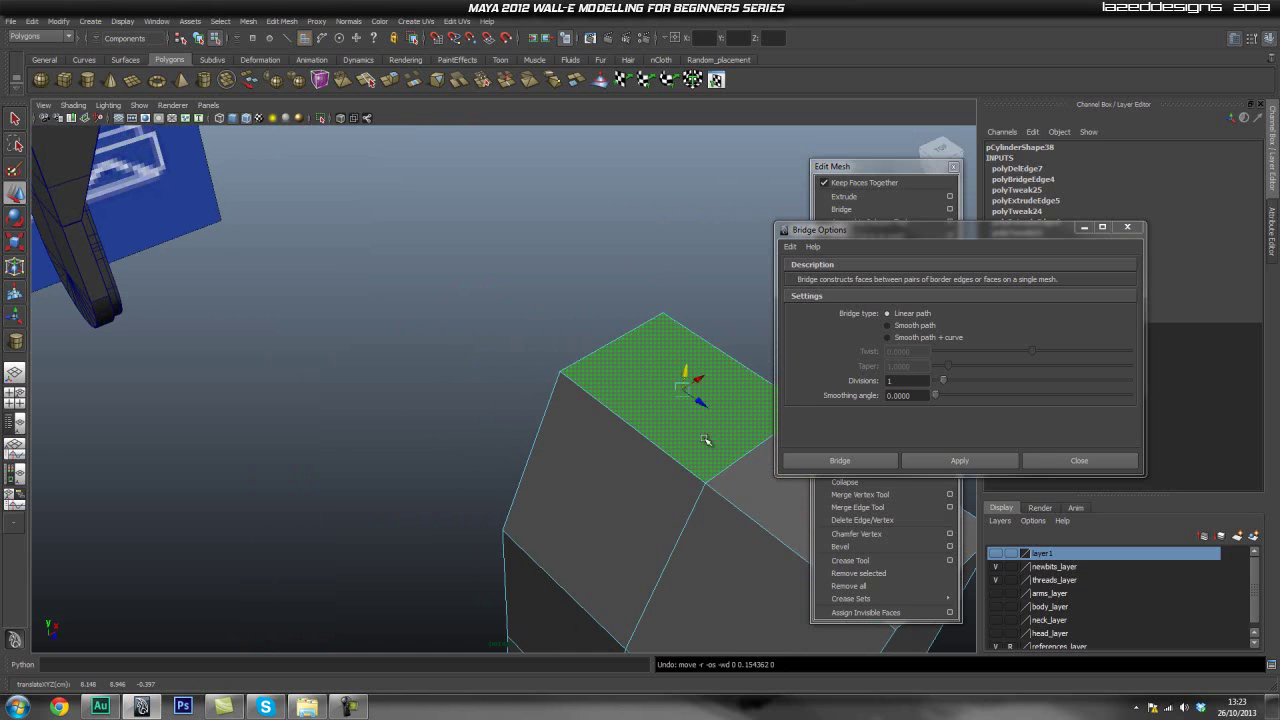
Close the Bridge options and return the rebuilt support to object mode.
alt+drag(736, 439, 657, 426)
scroll(325, 385, down, 5)
alt+middle_drag(325, 385, 440, 385)
click(1079, 461)
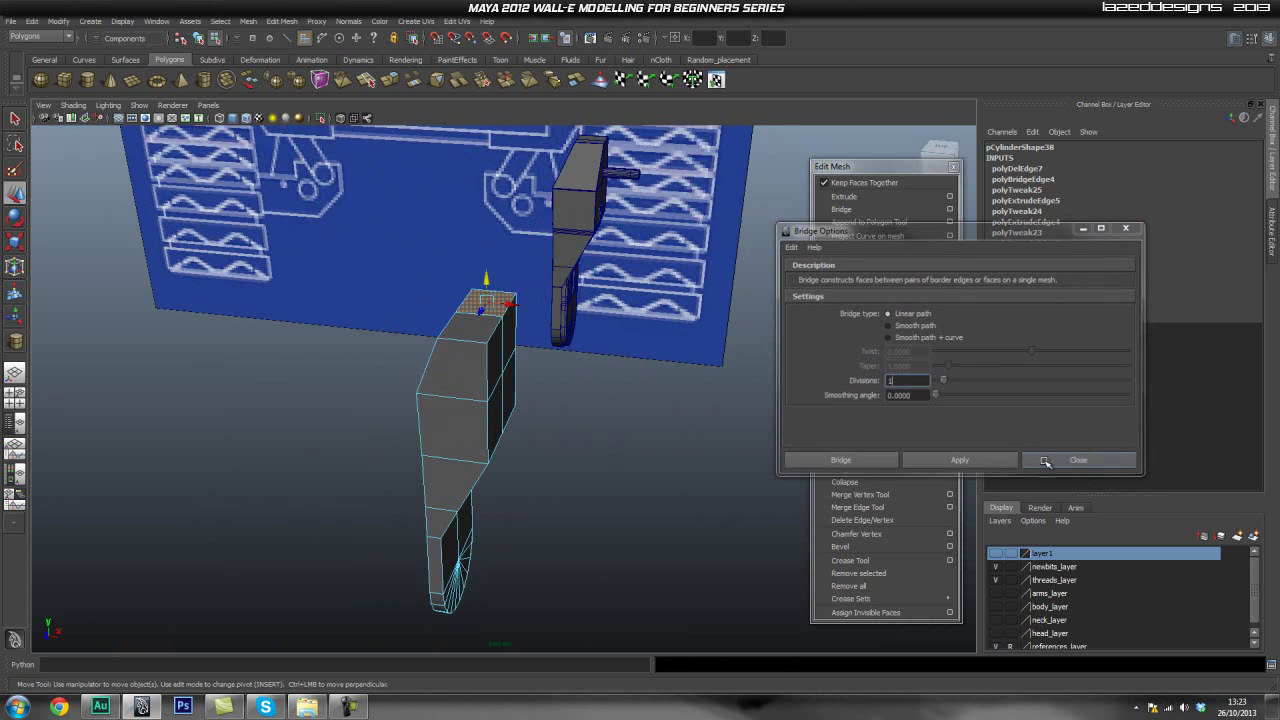
scroll(480, 431, up, 3)
alt+drag(522, 425, 484, 411)
alt+middle_drag(414, 412, 453, 444)
key(q)
right_drag(450, 374, 507, 356)
click(506, 357)
Compare the rebuilt support with the existing detailed middle tread support from several angles.
alt+drag(460, 446, 524, 406)
alt+middle_drag(588, 350, 524, 393)
mouse_move(524, 393)
alt+mouse_down()
mouse_move(620, 406)
mouse_move(537, 363)
mouse_move(528, 373)
alt+mouse_up()
alt+middle_drag(528, 373, 517, 402)
alt+drag(600, 398, 520, 410)
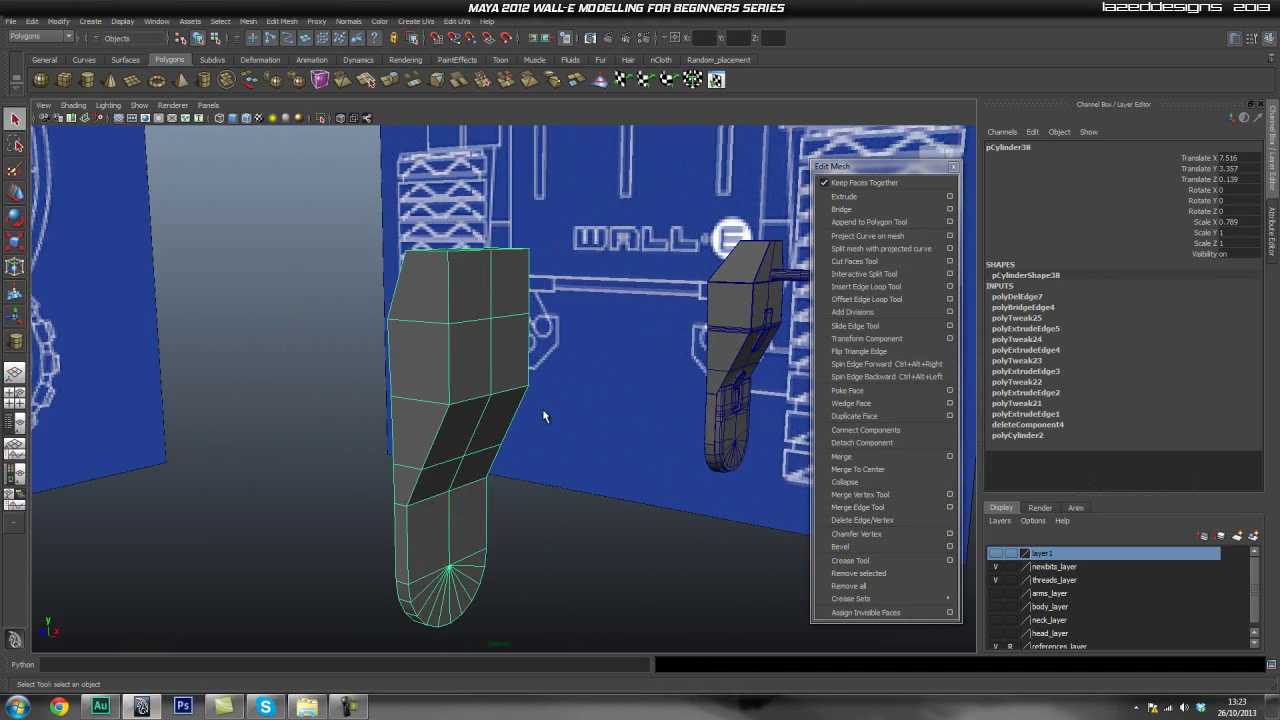
click(640, 396)
alt+middle_drag(590, 394, 437, 338)
alt+drag(350, 350, 303, 346)
alt+middle_drag(303, 346, 380, 304)
alt+drag(610, 320, 390, 328)
alt+middle_drag(390, 328, 232, 362)
alt+drag(443, 354, 600, 356)
alt+middle_drag(437, 360, 540, 342)
alt+drag(365, 372, 431, 382)
alt+middle_drag(600, 370, 486, 377)
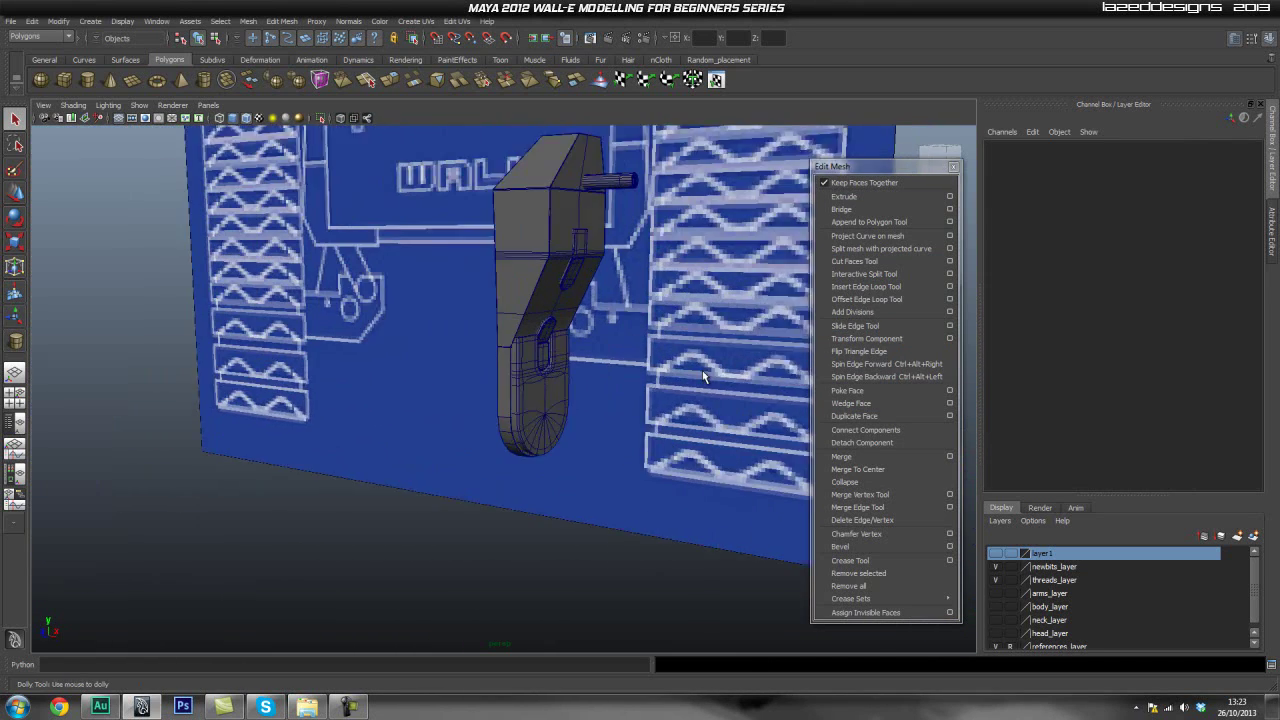
alt+right_drag(486, 377, 746, 386)
alt+middle_drag(455, 440, 437, 465)
alt+right_drag(437, 465, 462, 365)
alt+middle_drag(462, 365, 448, 447)
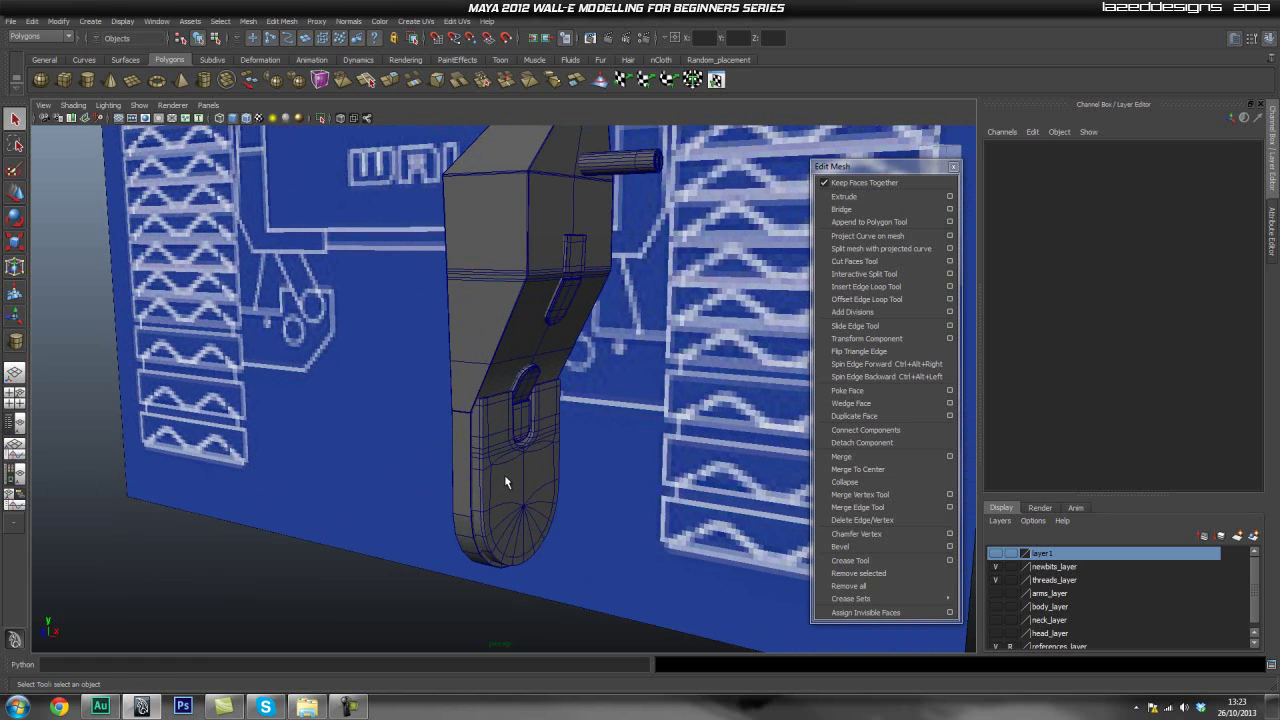
Isolate the existing support's lower shield, inspect it with smooth preview off, and show the other objects again.
click(504, 474)
alt+right_drag(351, 437, 430, 400)
alt+middle_drag(384, 324, 394, 290)
click(320, 118)
alt+drag(371, 403, 405, 408)
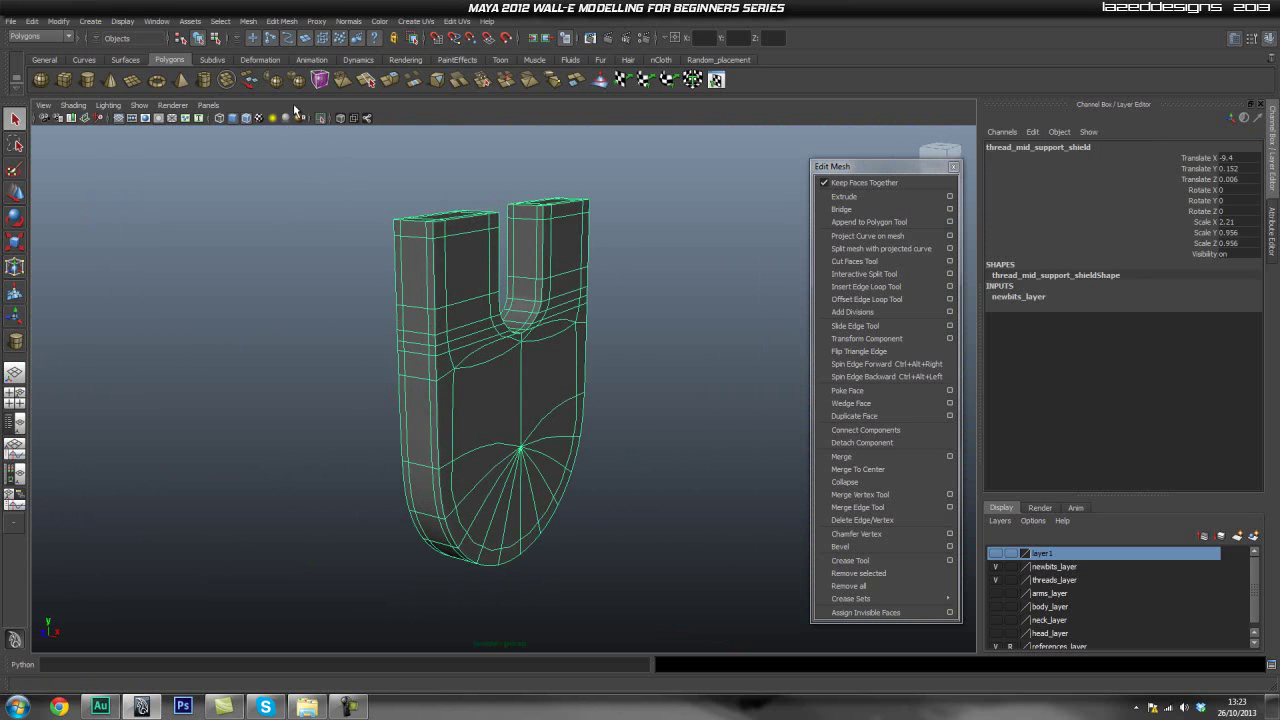
alt+drag(525, 250, 478, 260)
key(1)
alt+right_drag(522, 350, 798, 313)
scroll(533, 275, down, 5)
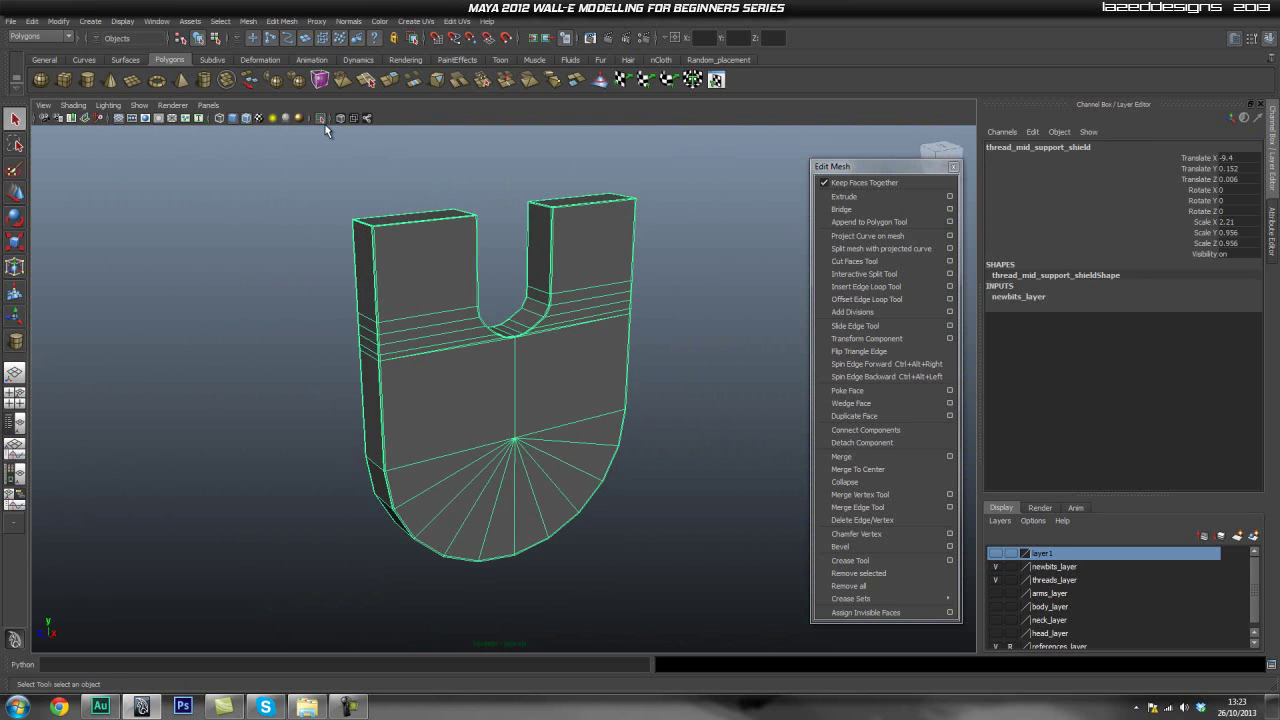
click(322, 121)
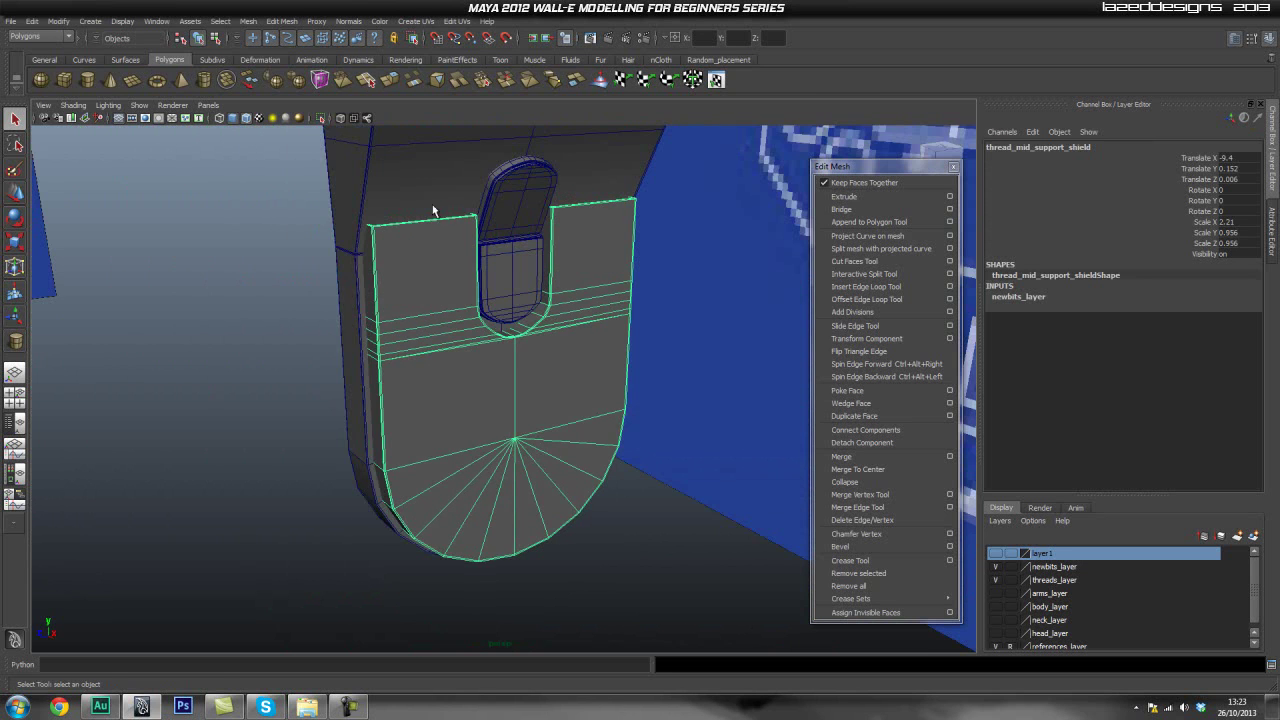
Examine the small slot and inset pieces on the existing support in relation to the rebuilt support.
alt+drag(553, 271, 512, 258)
click(514, 270)
click(515, 212)
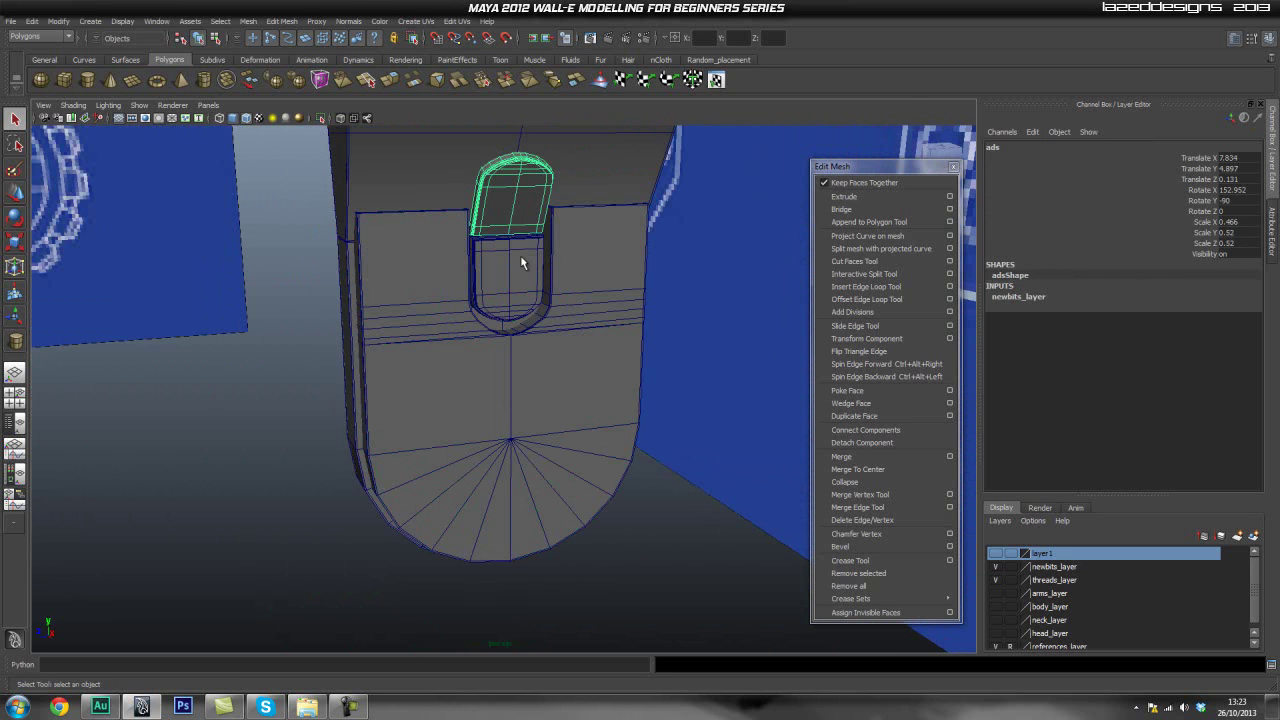
shift+click(503, 282)
scroll(576, 260, down, 4)
alt+middle_drag(517, 199, 541, 340)
click(568, 335)
click(565, 268)
alt+right_drag(648, 340, 328, 393)
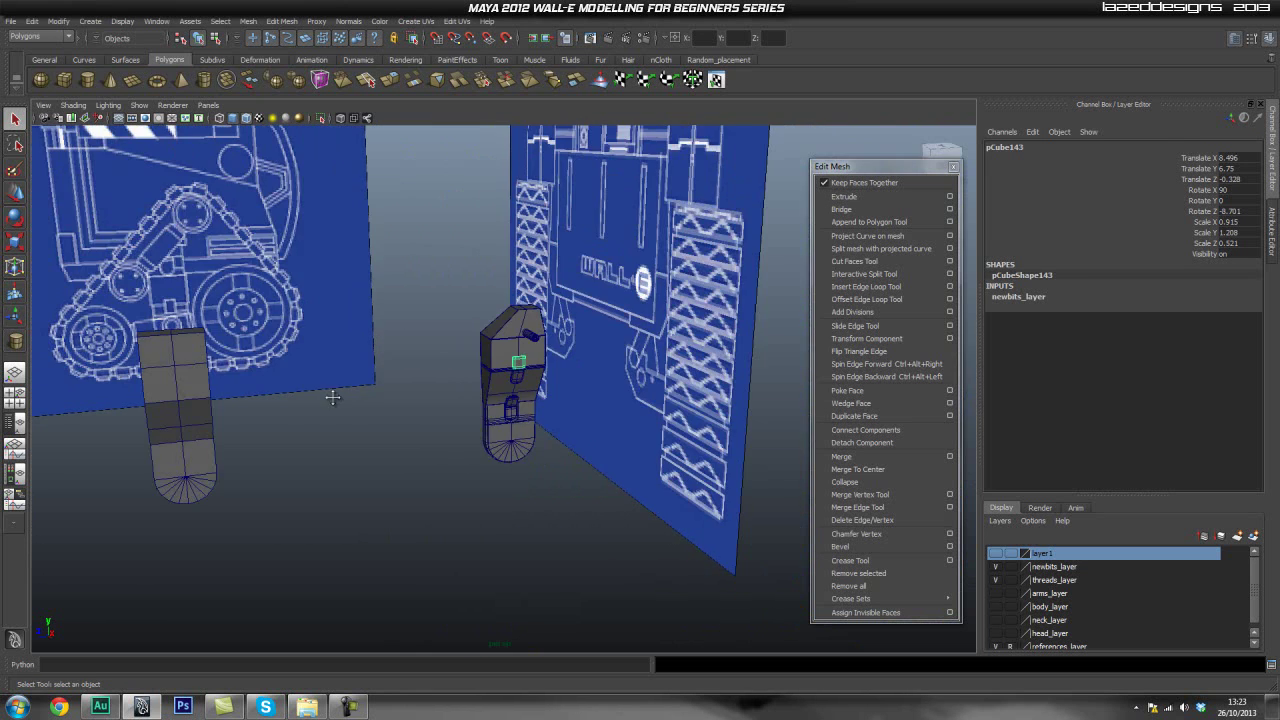
alt+middle_drag(328, 393, 485, 357)
alt+drag(485, 364, 512, 375)
click(320, 119)
click(321, 119)
alt+middle_drag(568, 283, 478, 333)
scroll(480, 335, up, 2)
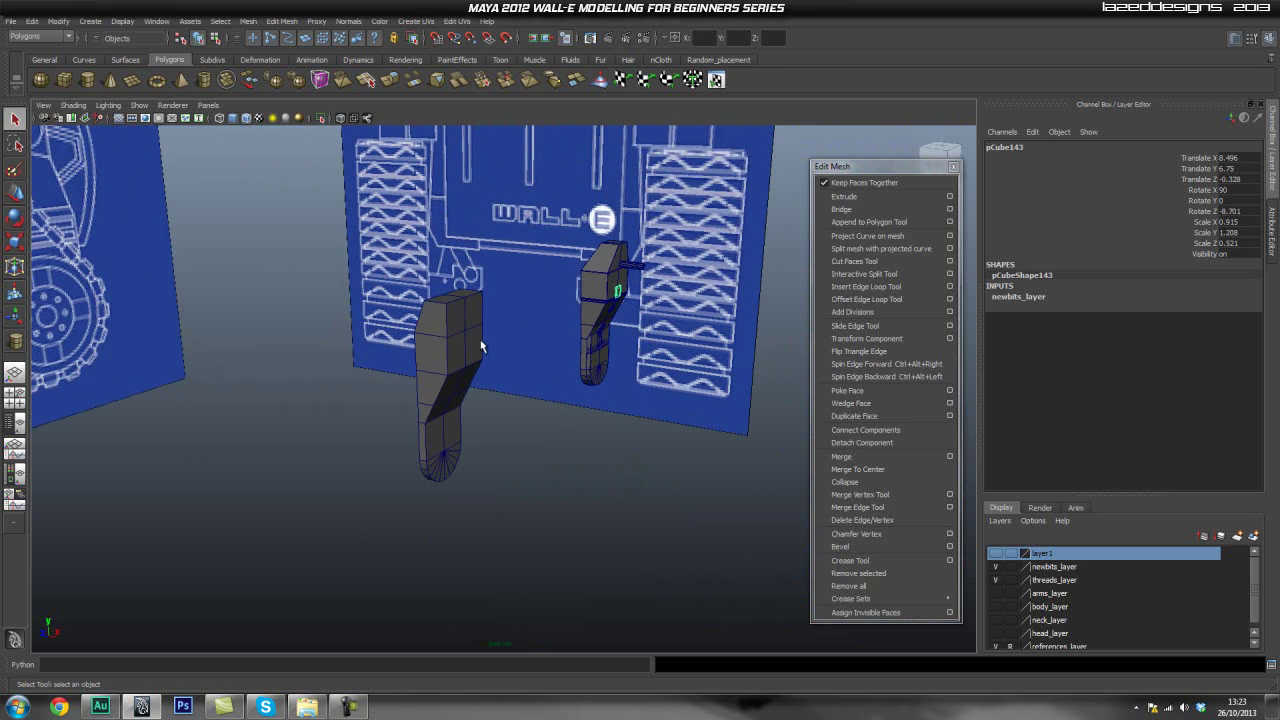